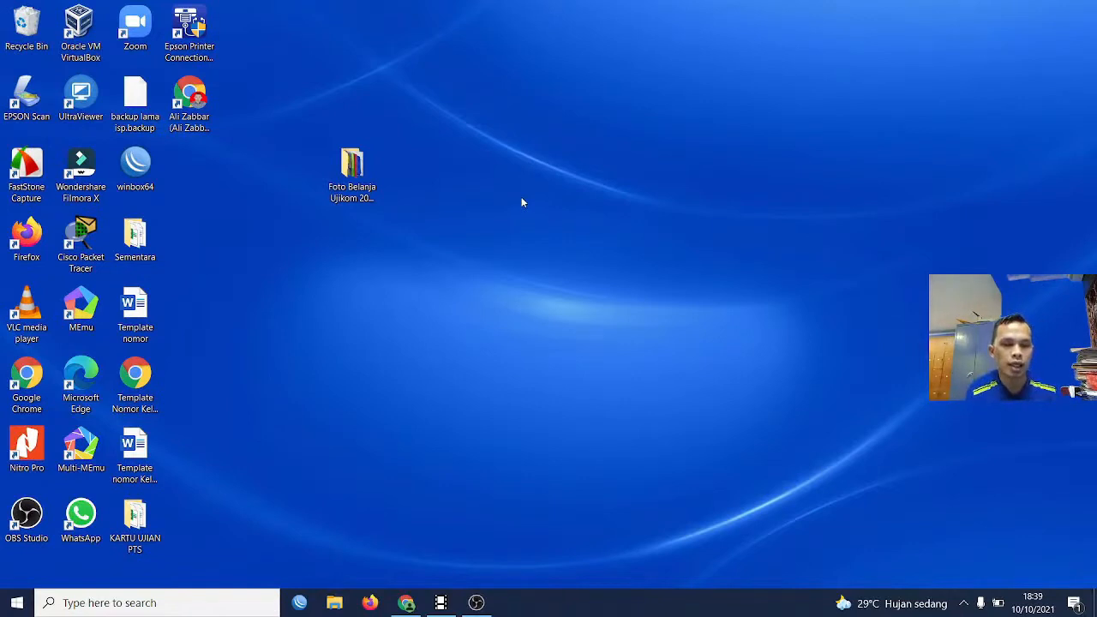
{"action": "right_click", "coordinate": [521, 203]}
{"action": "left_click", "coordinate": [544, 242]}
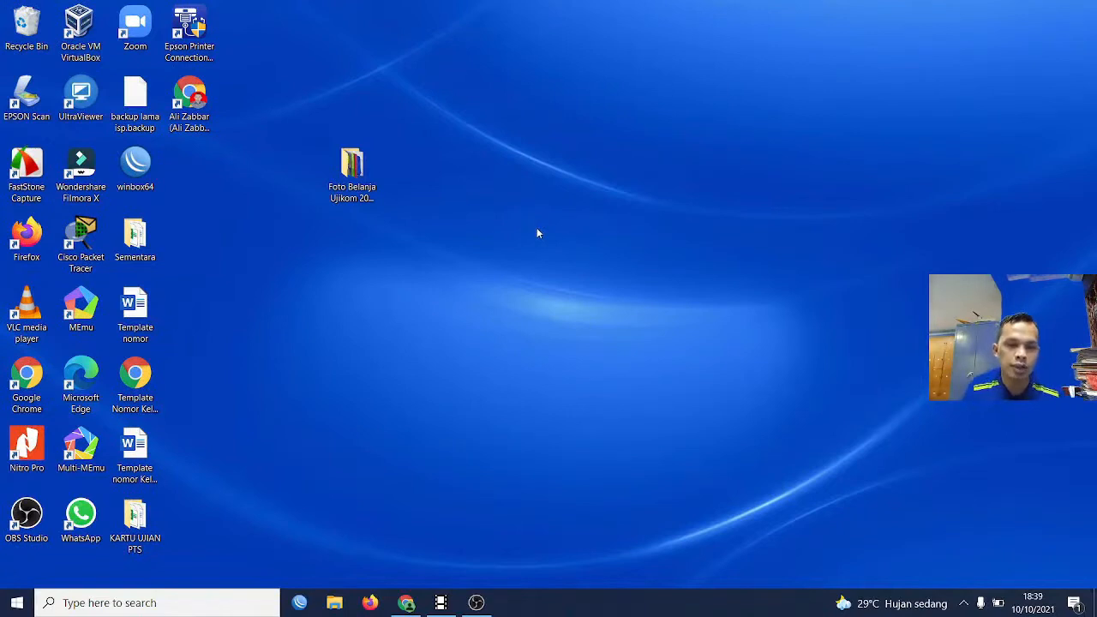
Switch to Chrome, show the JARINGAN KOMPUTER course page and close the YouTube video page
{"action": "left_click", "coordinate": [406, 600]}
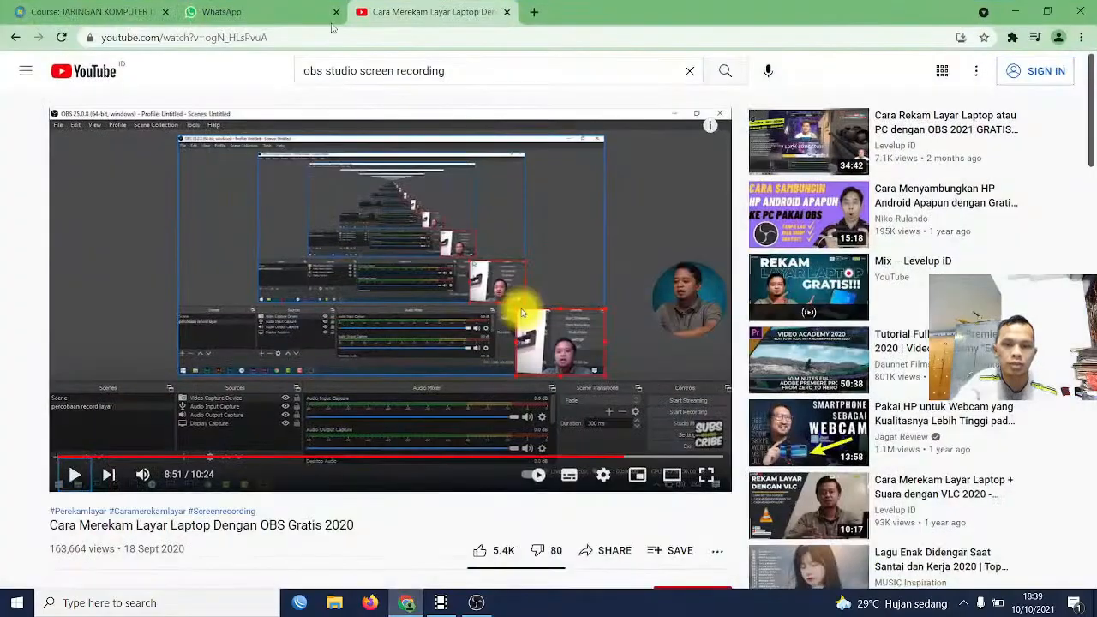
{"action": "left_click", "coordinate": [128, 11]}
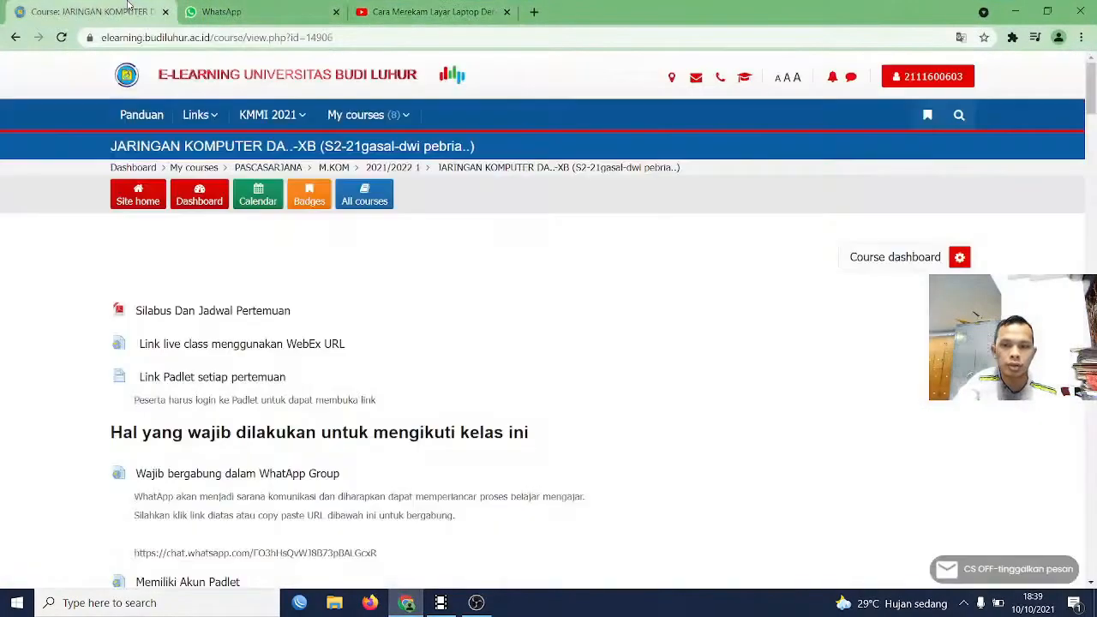
{"action": "left_click", "coordinate": [507, 12]}
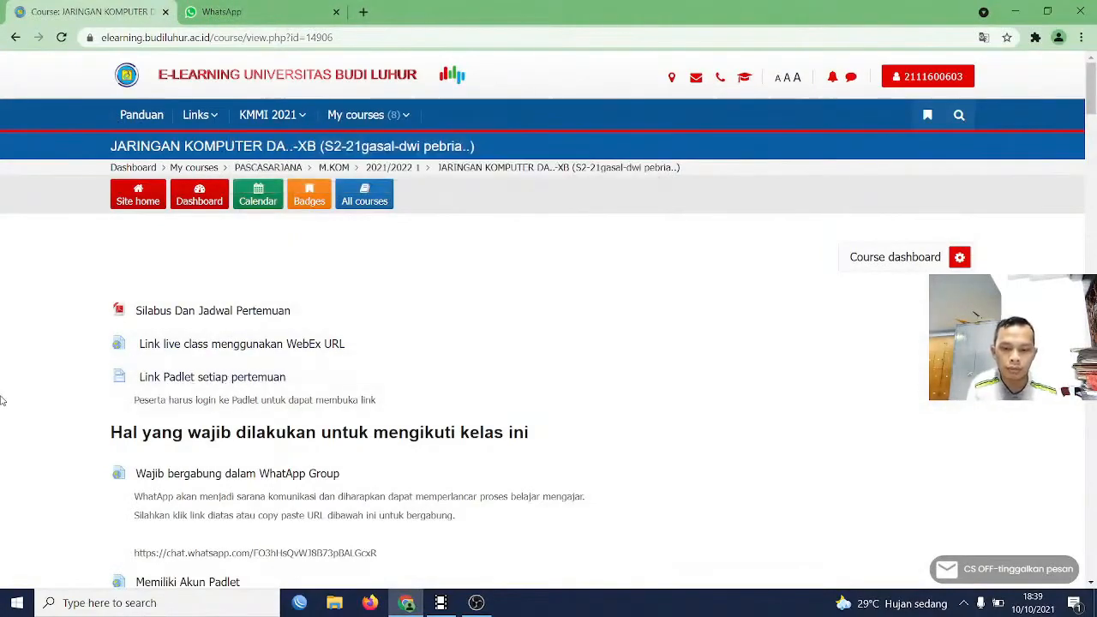
Review the P2-Konfigurasi Sistem Operasi Jaringan section of the course and open its Tugas-02 assignment
{"action": "scroll", "coordinate": [220, 380], "scroll_direction": "down", "scroll_amount": 10}
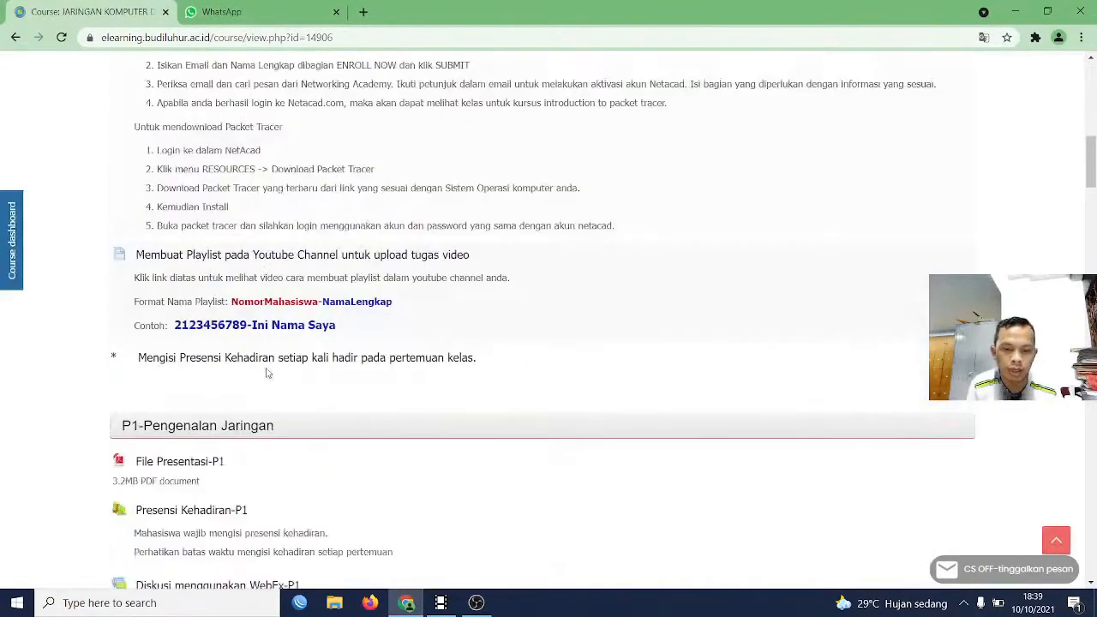
{"action": "scroll", "coordinate": [266, 372], "scroll_direction": "down", "scroll_amount": 3}
{"action": "scroll", "coordinate": [266, 364], "scroll_direction": "down", "scroll_amount": 5}
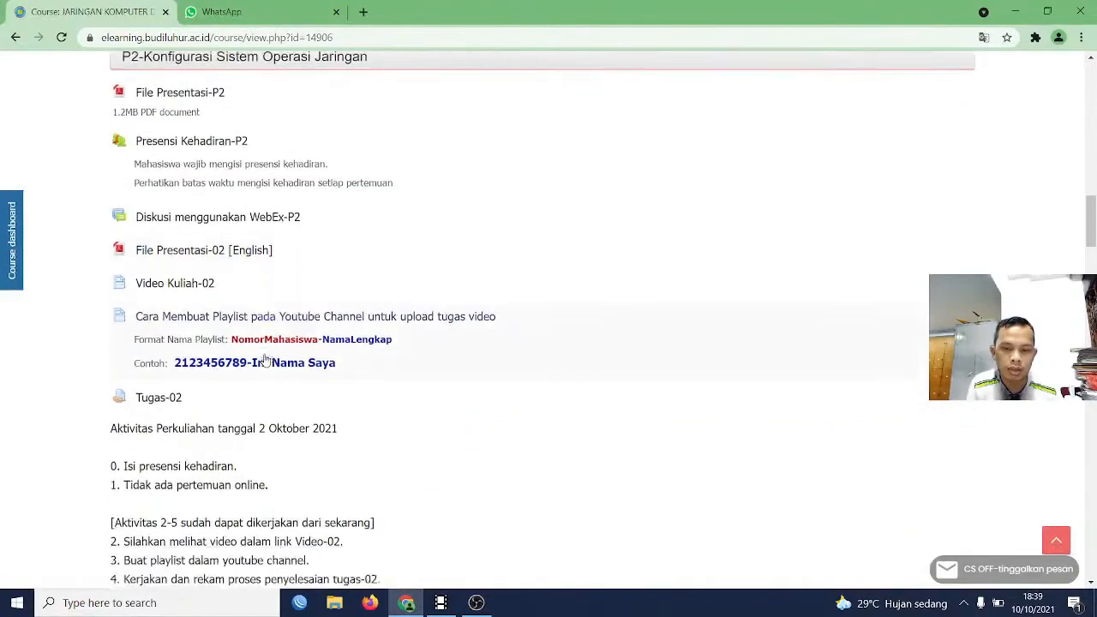
{"action": "scroll", "coordinate": [265, 363], "scroll_direction": "down", "scroll_amount": 2}
{"action": "scroll", "coordinate": [268, 366], "scroll_direction": "down", "scroll_amount": 5}
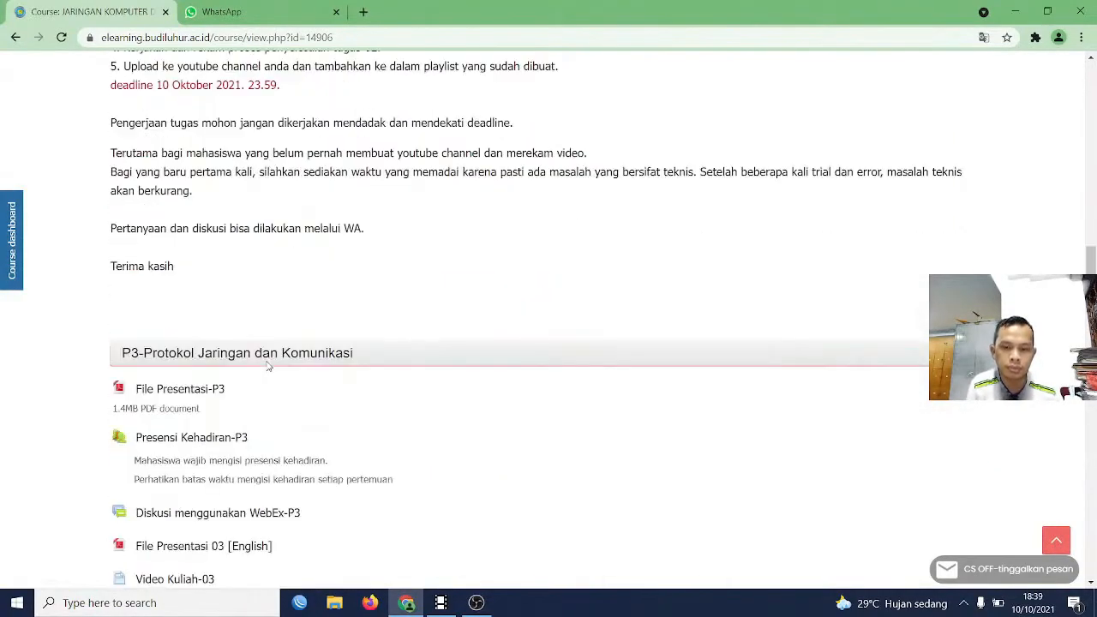
{"action": "scroll", "coordinate": [268, 366], "scroll_direction": "up", "scroll_amount": 5}
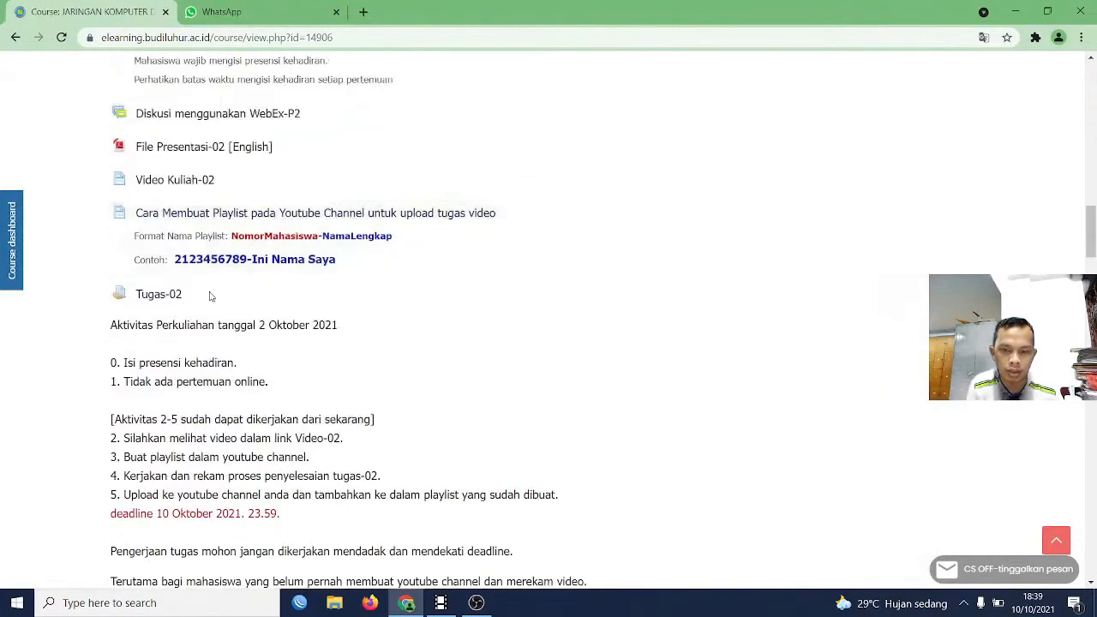
{"action": "scroll", "coordinate": [354, 374], "scroll_direction": "down", "scroll_amount": 3}
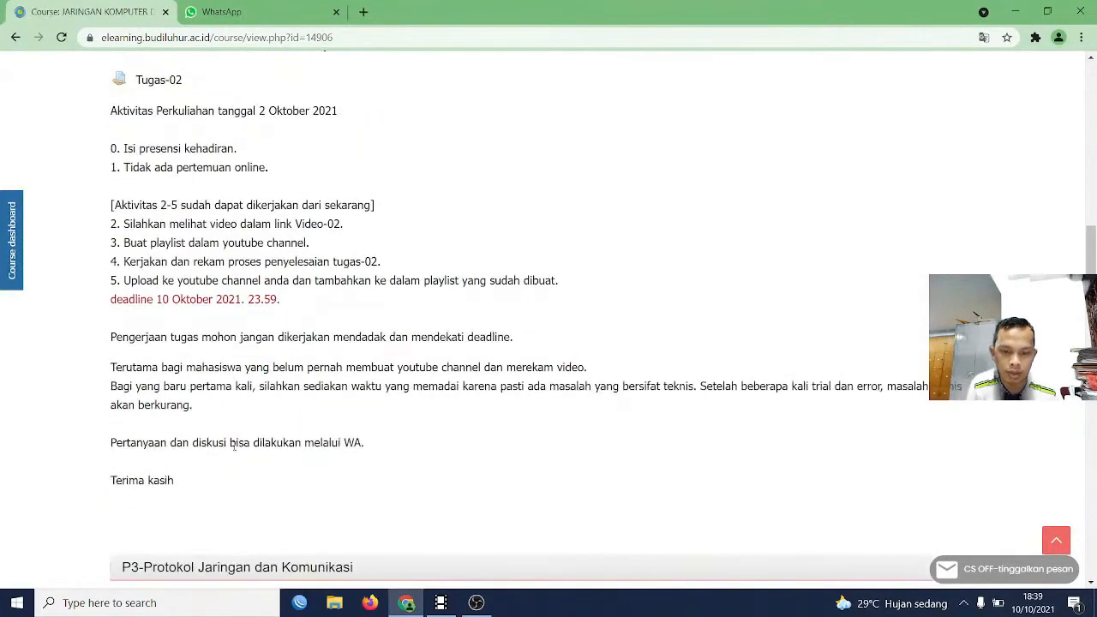
{"action": "scroll", "coordinate": [189, 231], "scroll_direction": "up", "scroll_amount": 2}
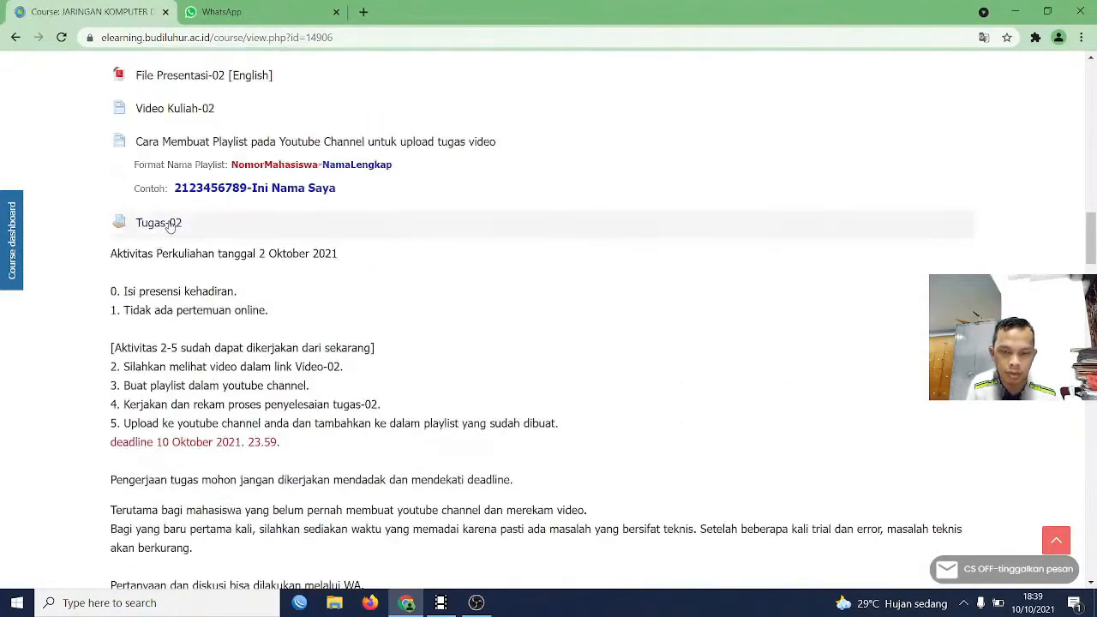
{"action": "scroll", "coordinate": [299, 337], "scroll_direction": "down", "scroll_amount": 2}
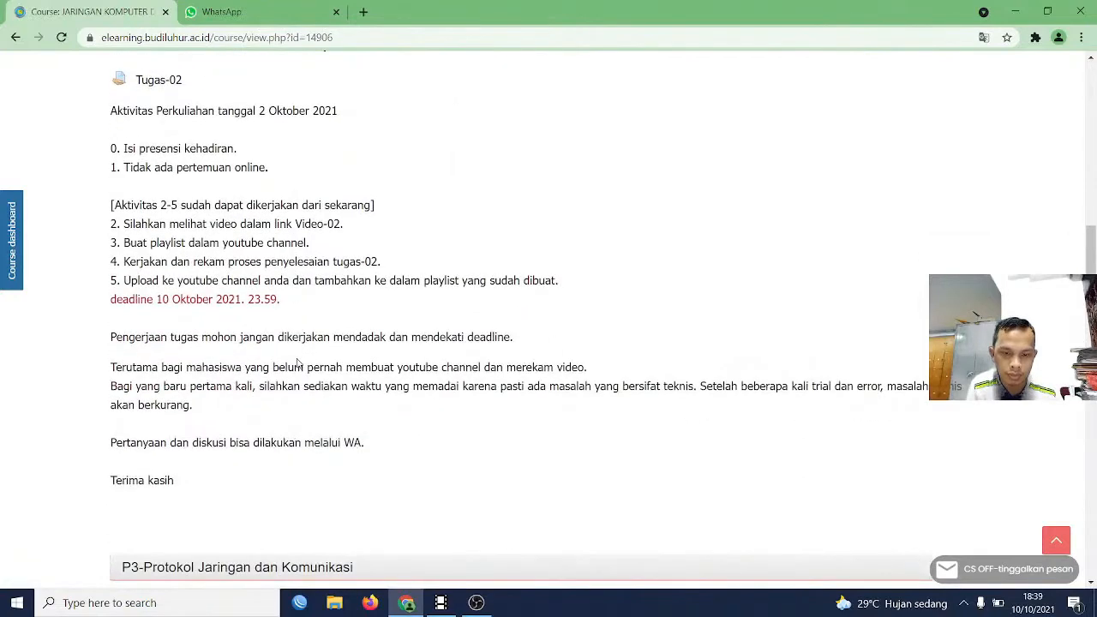
{"action": "scroll", "coordinate": [300, 365], "scroll_direction": "up", "scroll_amount": 3}
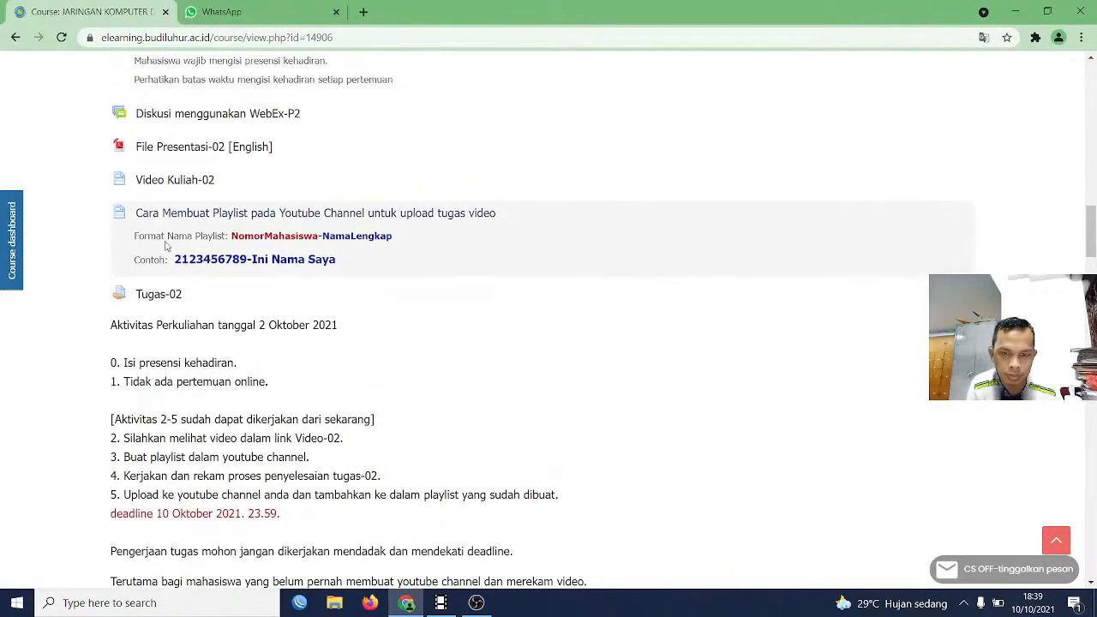
{"action": "left_click", "coordinate": [175, 298]}
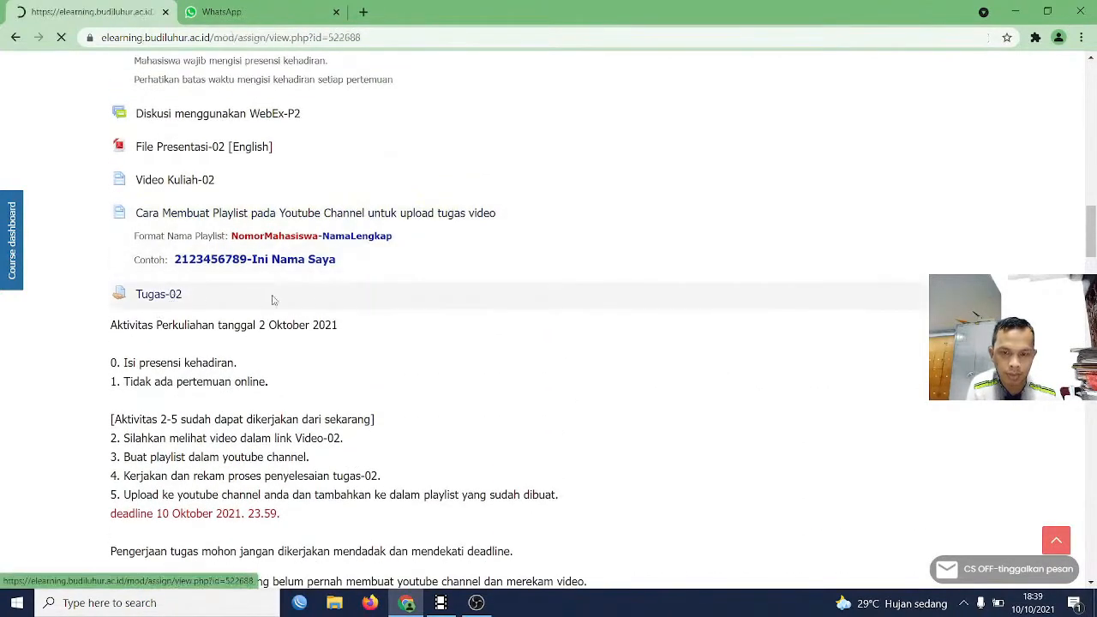
Download the assignment's Chap2-01-Configuring Initial Switch Settings.pka file and open it in Cisco Packet Tracer, minimizing the browser
{"action": "scroll", "coordinate": [267, 300], "scroll_direction": "down", "scroll_amount": 9}
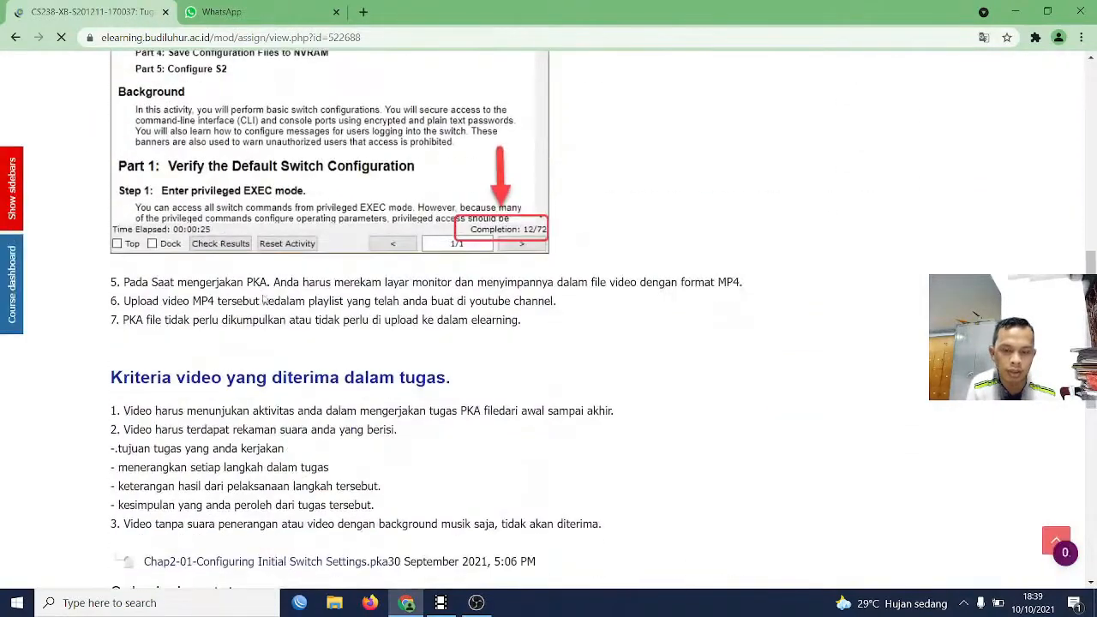
{"action": "scroll", "coordinate": [264, 300], "scroll_direction": "down", "scroll_amount": 3}
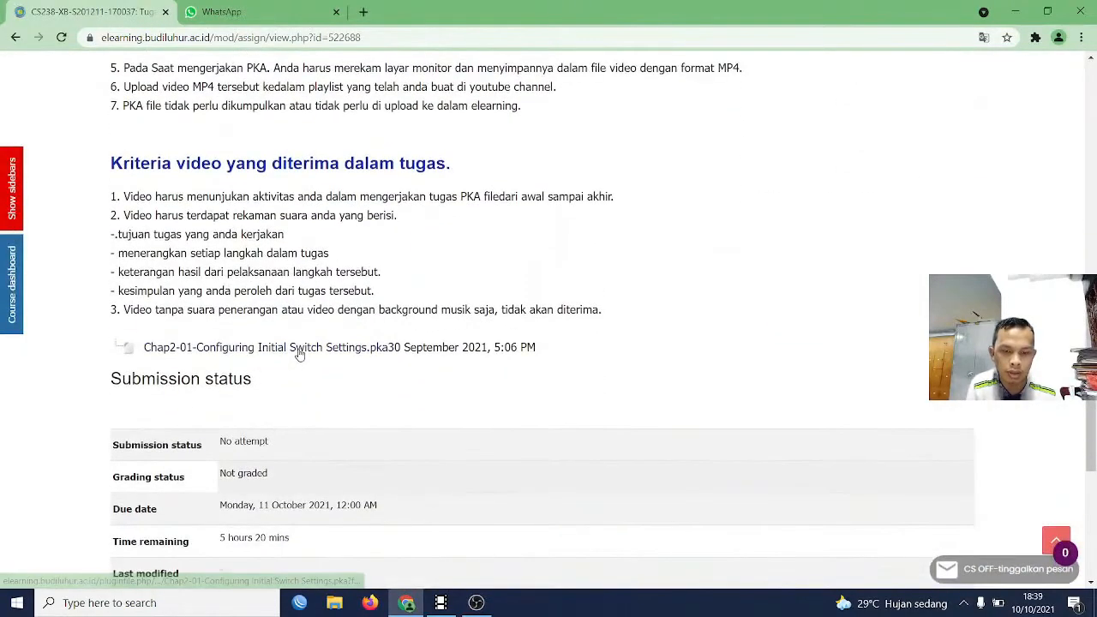
{"action": "left_click", "coordinate": [299, 348]}
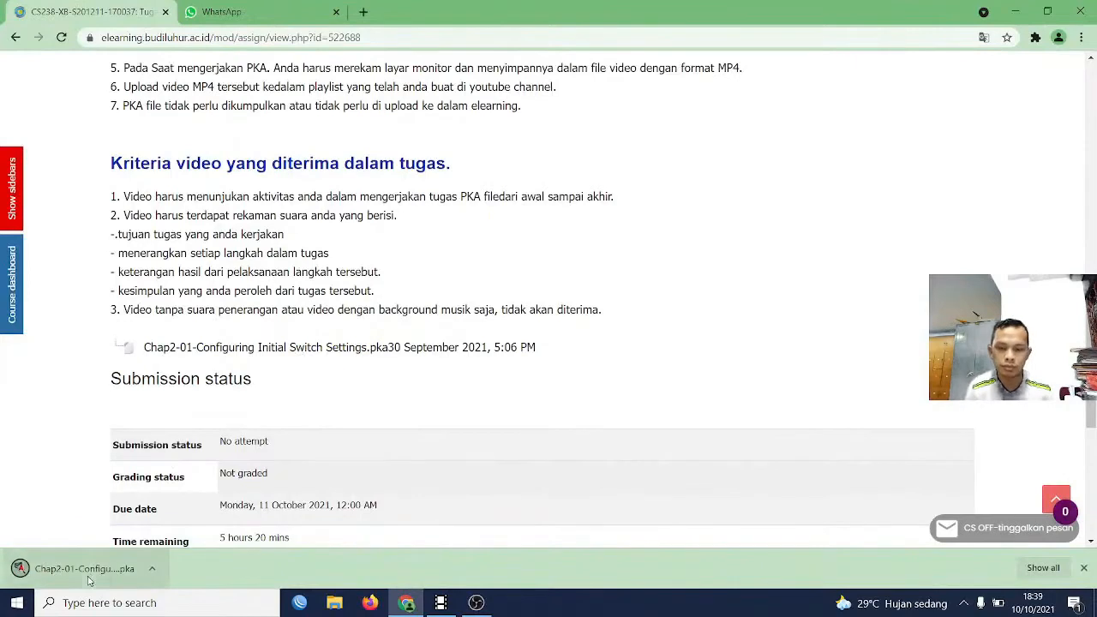
{"action": "left_click", "coordinate": [89, 581]}
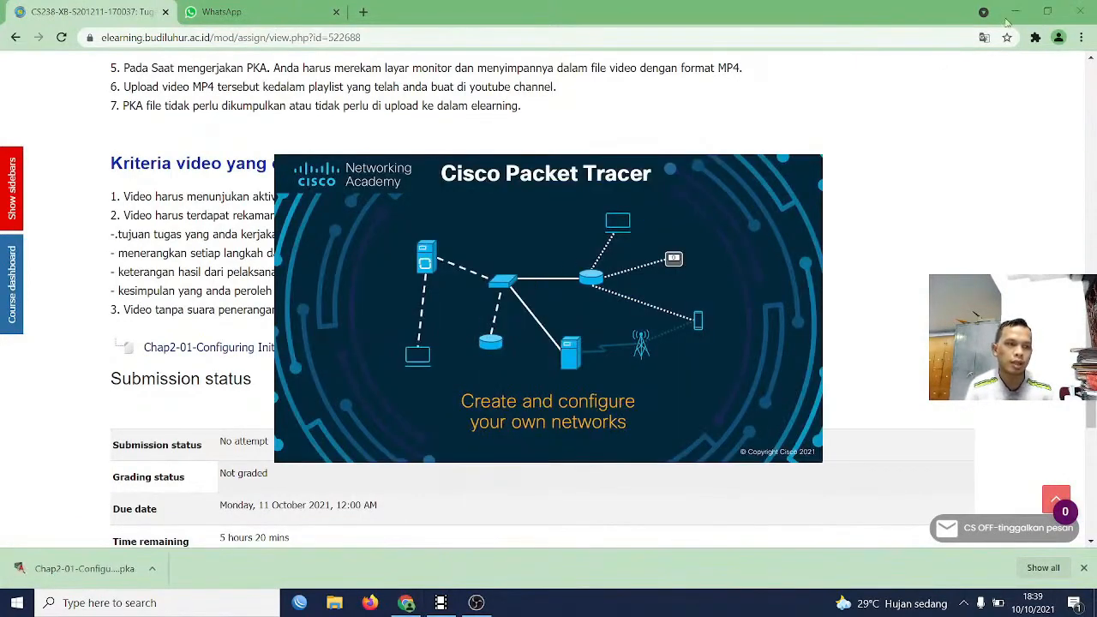
{"action": "left_click", "coordinate": [1013, 14]}
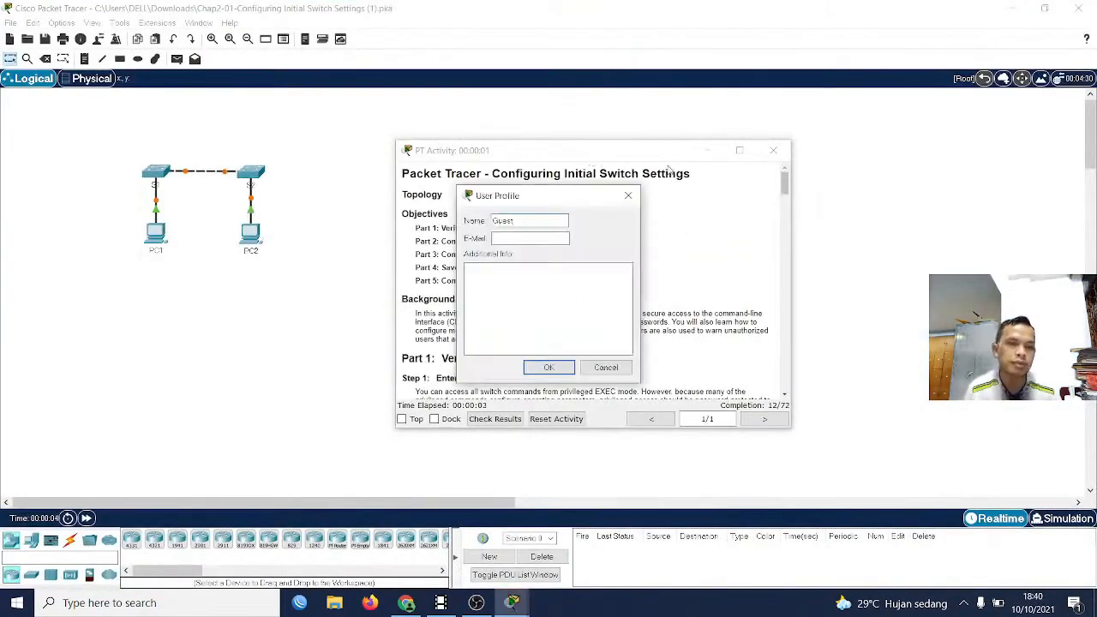
Fill in the activity's user profile with the student's full name and e-mail address, and accept it
{"action": "left_click", "coordinate": [530, 222]}
{"action": "left_click_drag", "start_coordinate": [531, 221], "coordinate": [495, 223]}
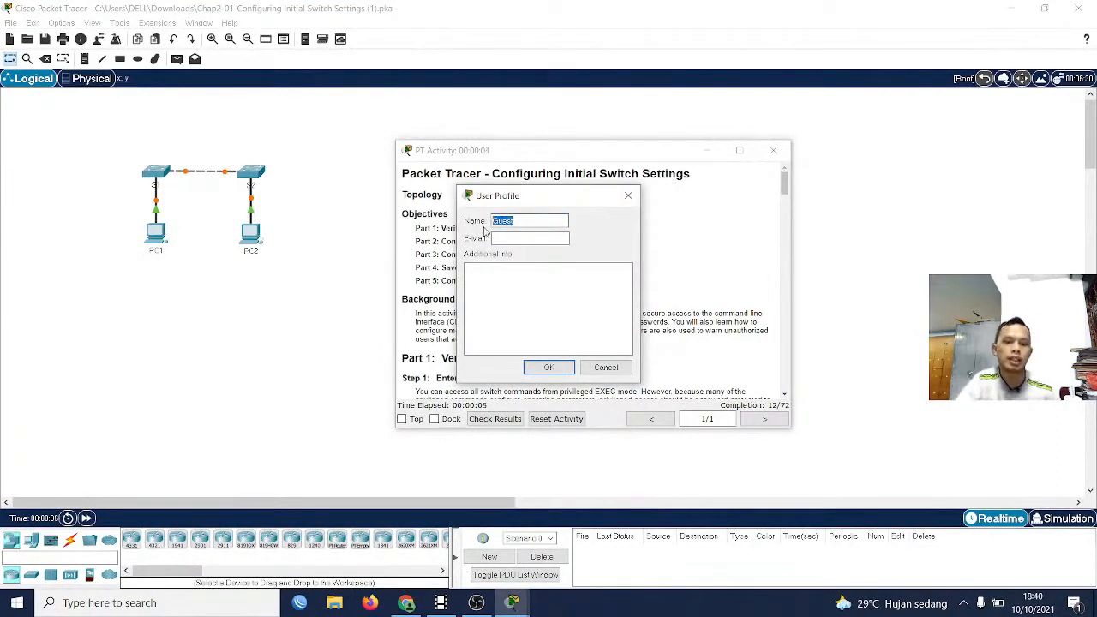
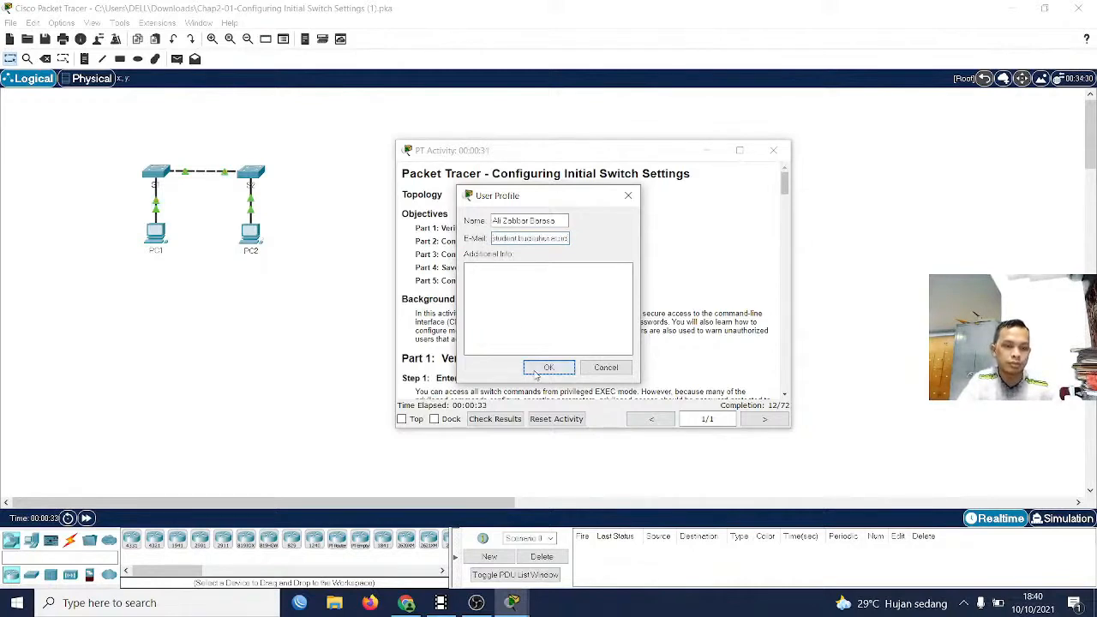
{"action": "left_click", "coordinate": [537, 372]}
{"action": "left_click", "coordinate": [578, 310]}
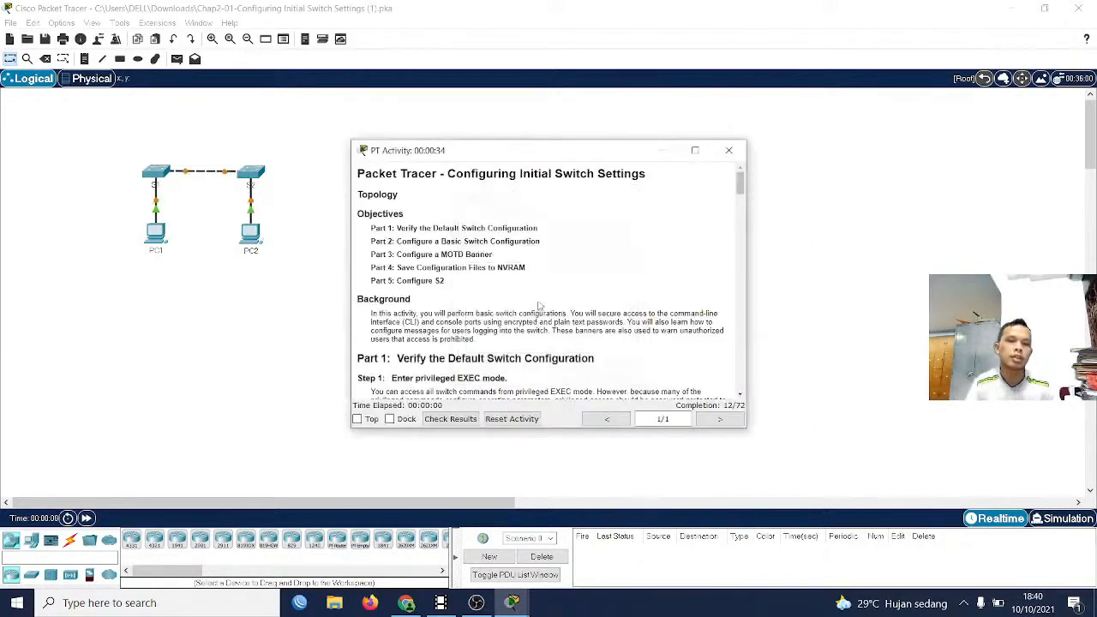
Move the PT Activity window further from the network topology and review the objectives of Parts 1 to 5
{"action": "left_click_drag", "start_coordinate": [493, 161], "coordinate": [647, 117]}
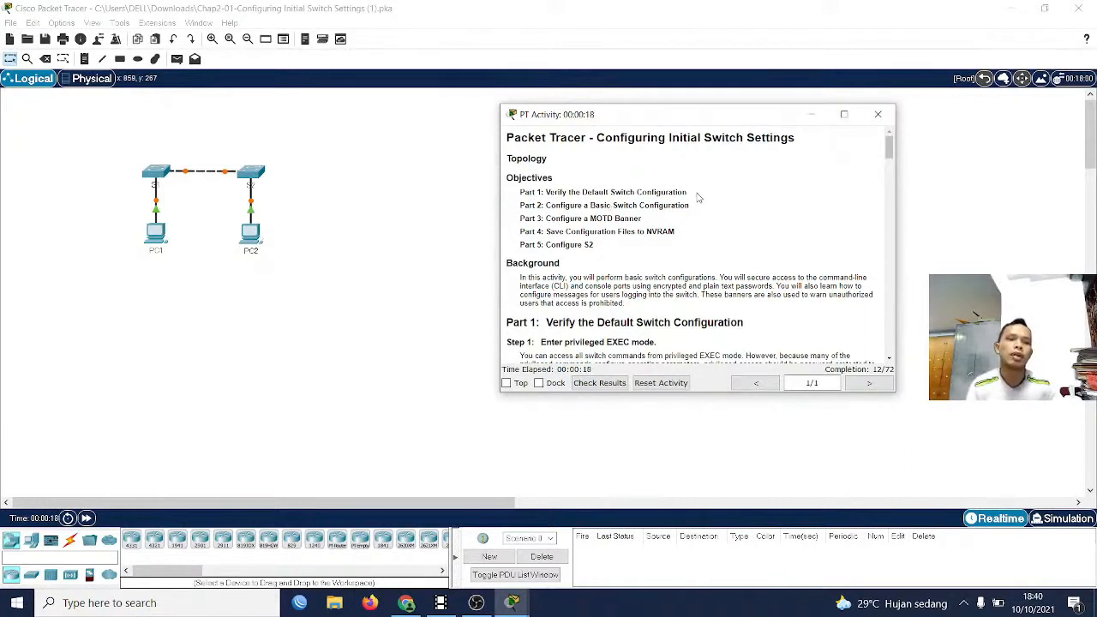
{"action": "left_click_drag", "start_coordinate": [698, 201], "coordinate": [564, 219]}
{"action": "left_click", "coordinate": [538, 204]}
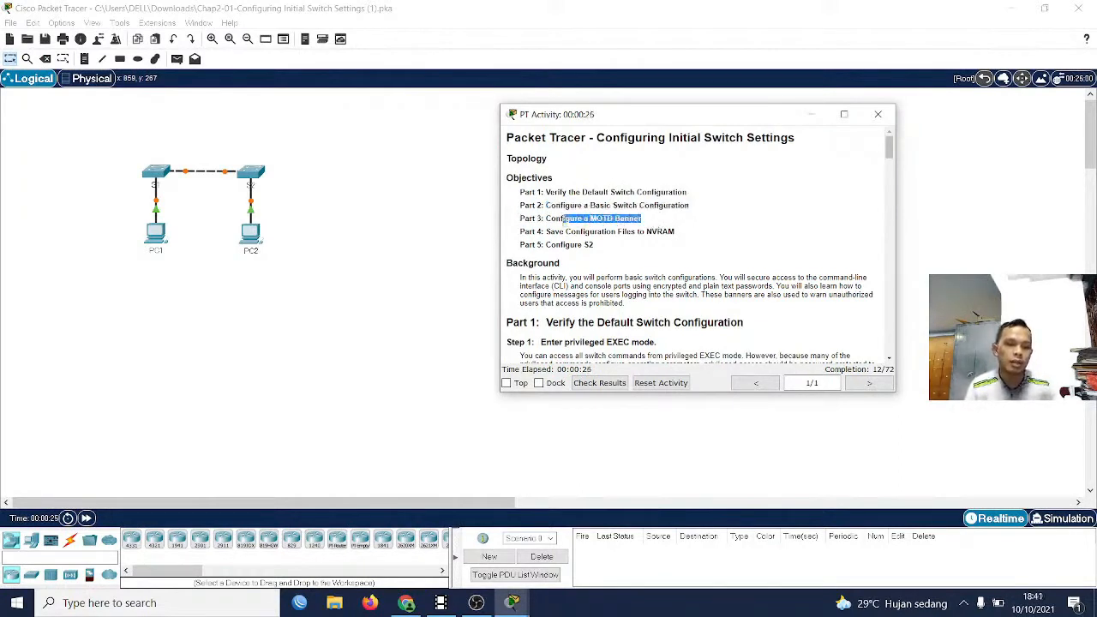
{"action": "left_click_drag", "start_coordinate": [641, 220], "coordinate": [701, 240]}
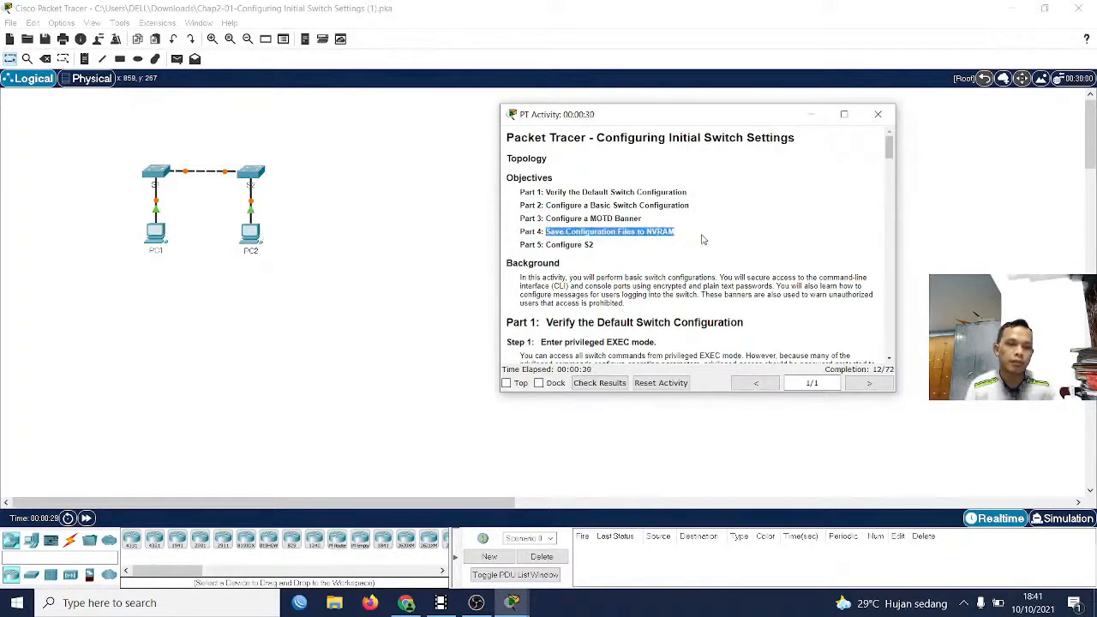
{"action": "left_click", "coordinate": [686, 237]}
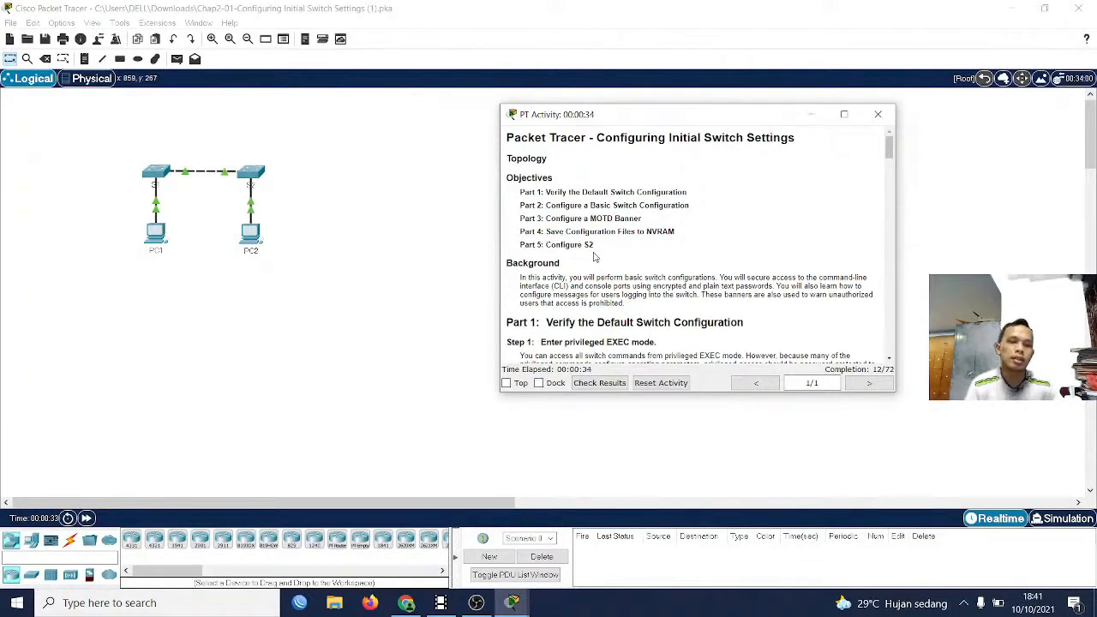
{"action": "left_click_drag", "start_coordinate": [520, 192], "coordinate": [621, 232]}
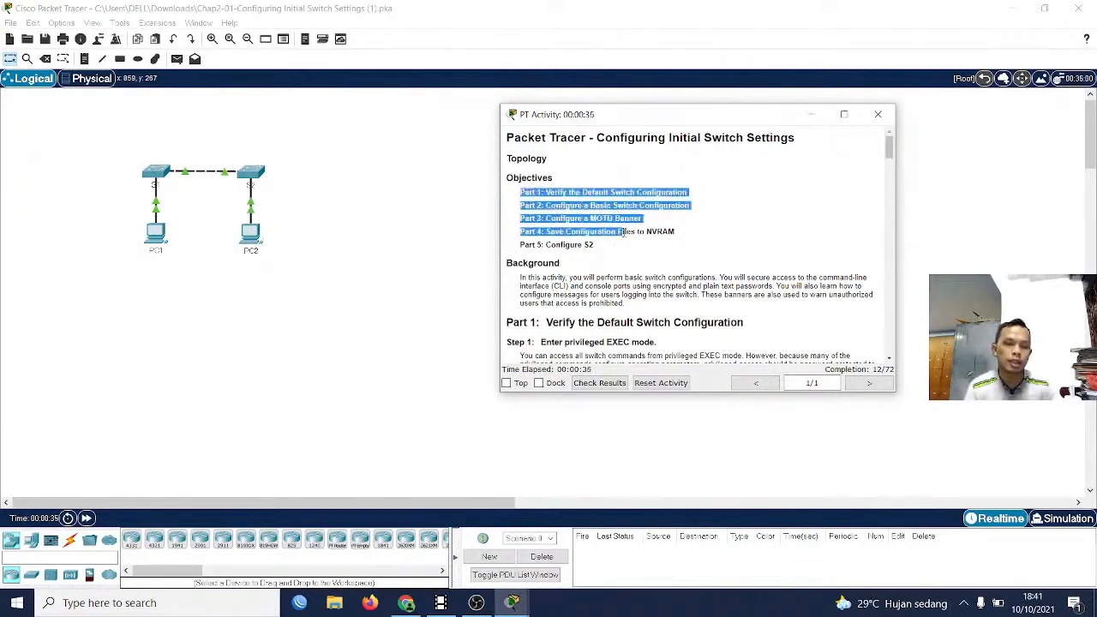
{"action": "left_click", "coordinate": [613, 249]}
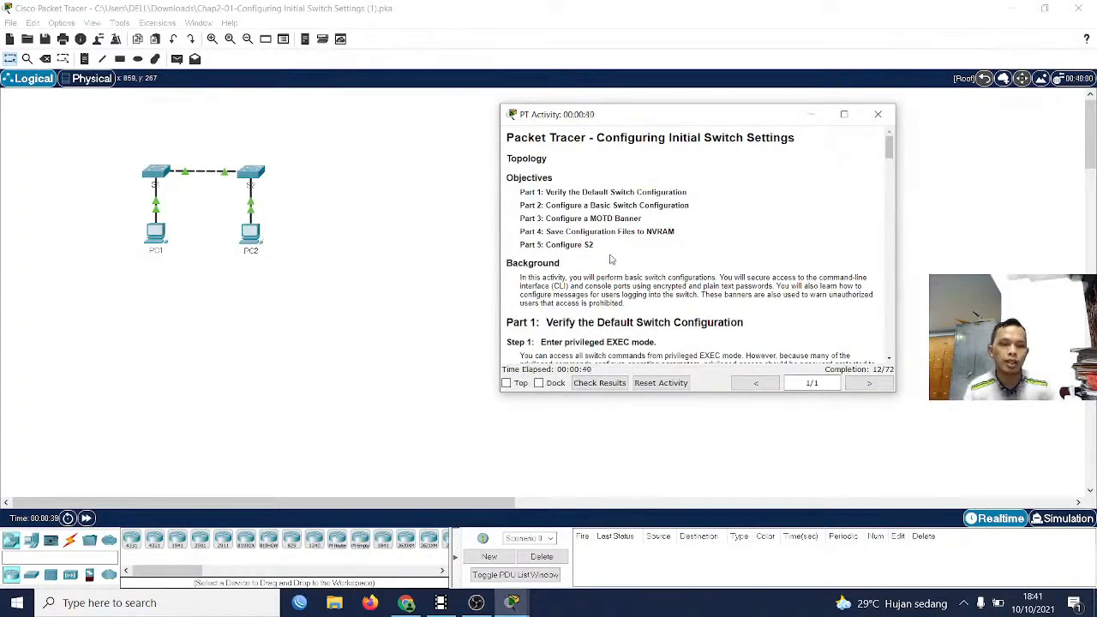
{"action": "left_click_drag", "start_coordinate": [611, 259], "coordinate": [557, 244]}
Read the Part 1, Step 1 instructions on entering privileged EXEC mode on S1
{"action": "scroll", "coordinate": [565, 275], "scroll_direction": "down", "scroll_amount": 1}
{"action": "scroll", "coordinate": [565, 275], "scroll_direction": "down", "scroll_amount": 2}
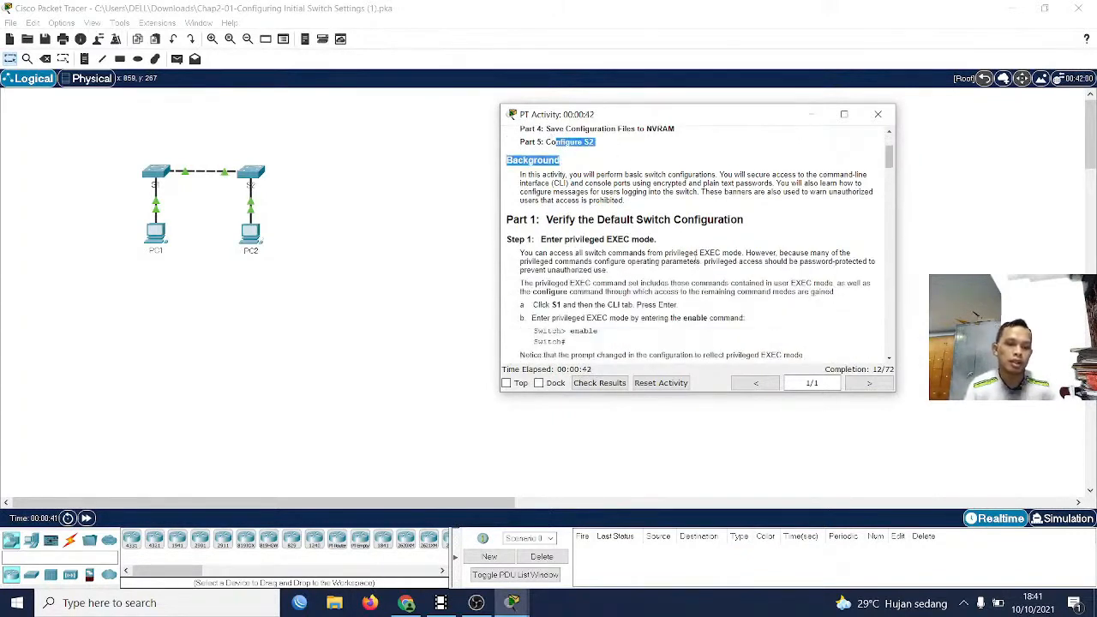
{"action": "left_click_drag", "start_coordinate": [507, 220], "coordinate": [791, 272]}
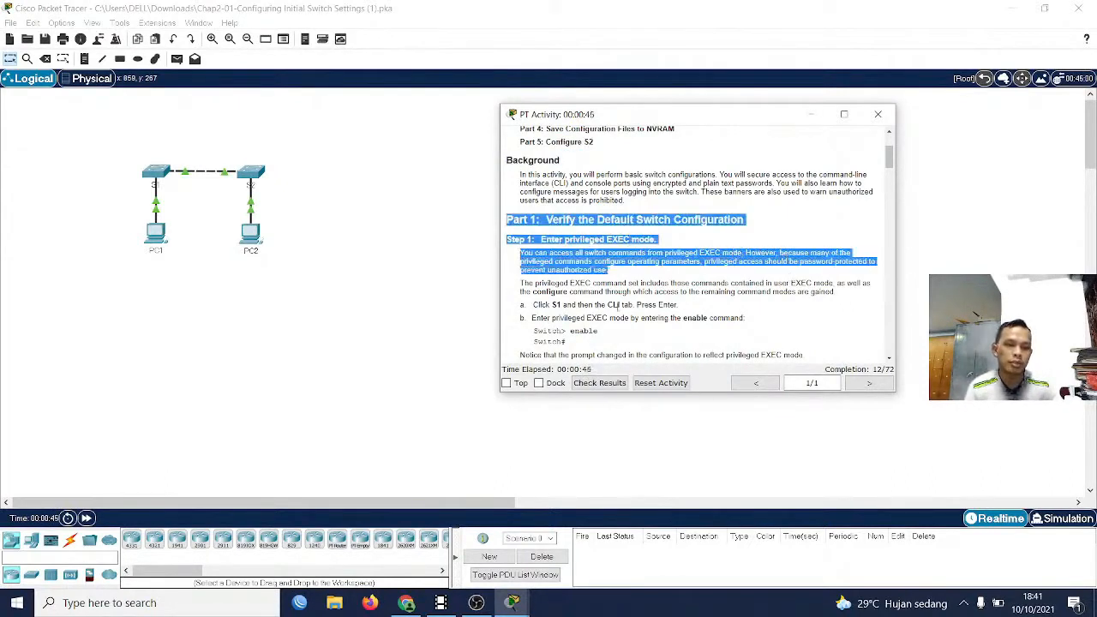
{"action": "scroll", "coordinate": [619, 307], "scroll_direction": "down", "scroll_amount": 1}
{"action": "left_click", "coordinate": [604, 280]}
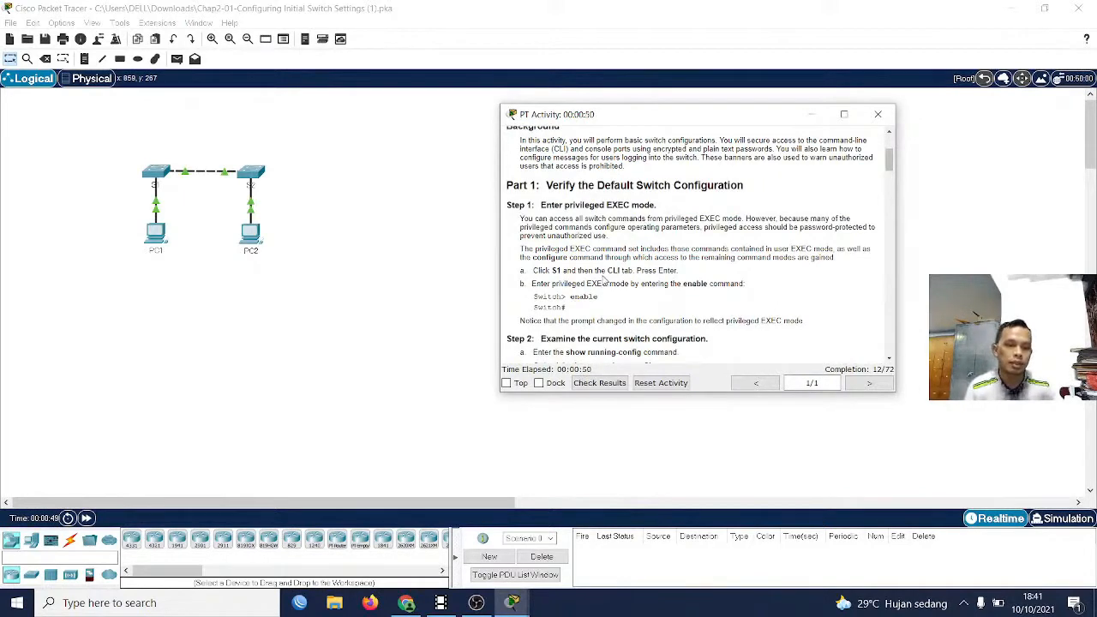
Read the Part 1, Step 2 instructions on examining the switch configuration with show running-config and its questions
{"action": "scroll", "coordinate": [635, 236], "scroll_direction": "down", "scroll_amount": 1}
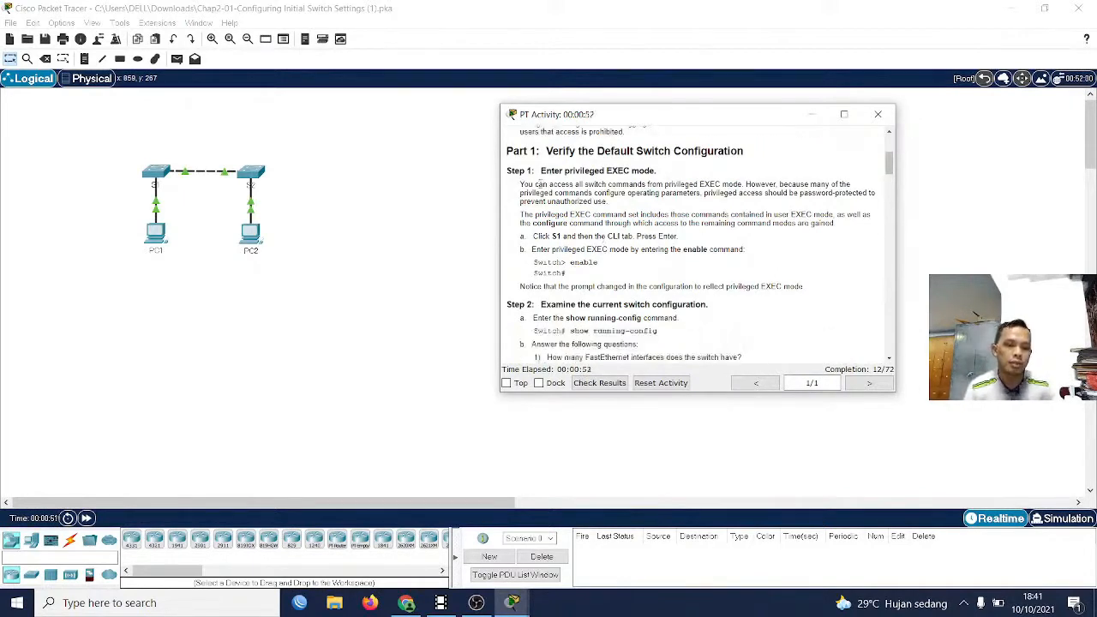
{"action": "scroll", "coordinate": [584, 260], "scroll_direction": "down", "scroll_amount": 1}
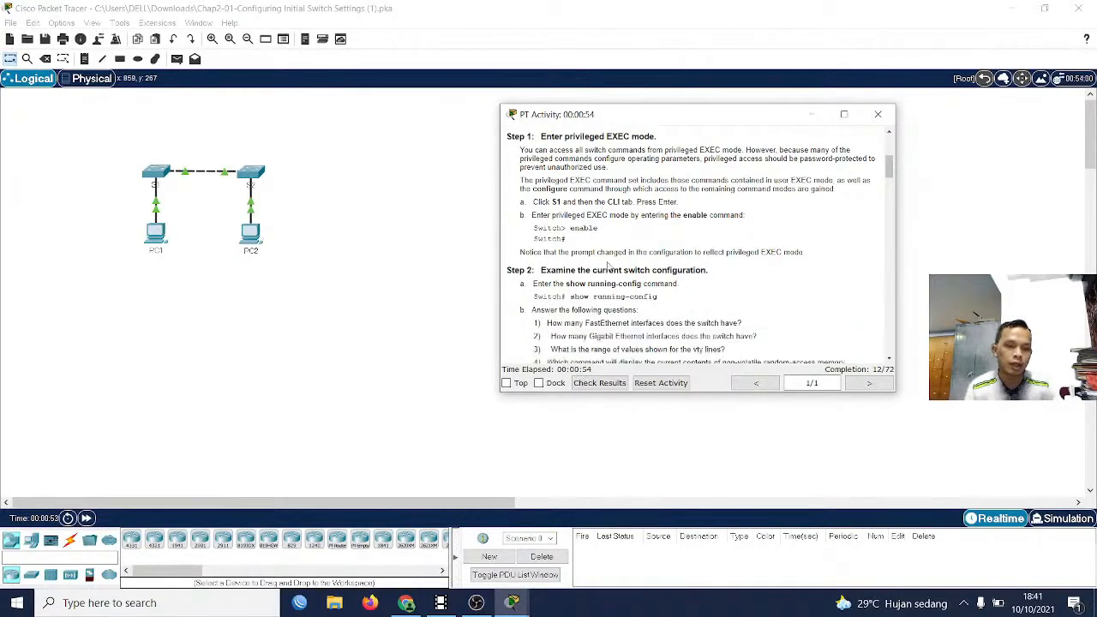
{"action": "scroll", "coordinate": [540, 268], "scroll_direction": "down", "scroll_amount": 1}
{"action": "left_click_drag", "start_coordinate": [644, 262], "coordinate": [552, 262]}
{"action": "scroll", "coordinate": [648, 258], "scroll_direction": "down", "scroll_amount": 3}
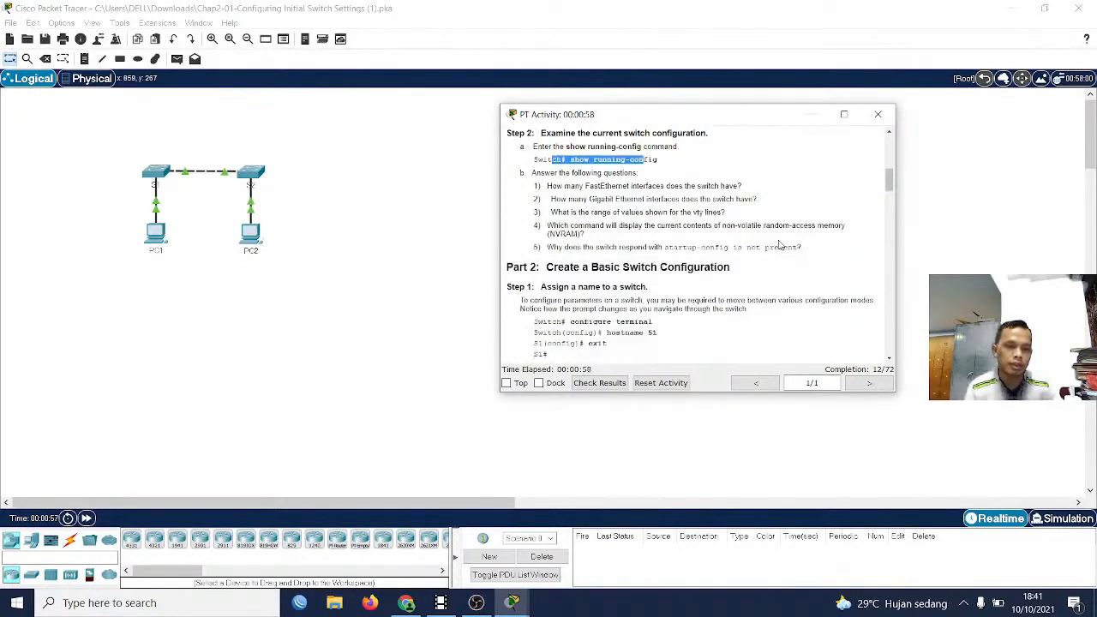
Read Part 2, Steps 1 to 3 on naming the switch, securing the console line and verifying console access
{"action": "scroll", "coordinate": [617, 291], "scroll_direction": "down", "scroll_amount": 2}
{"action": "left_click_drag", "start_coordinate": [554, 253], "coordinate": [653, 249]}
{"action": "scroll", "coordinate": [569, 265], "scroll_direction": "down", "scroll_amount": 3}
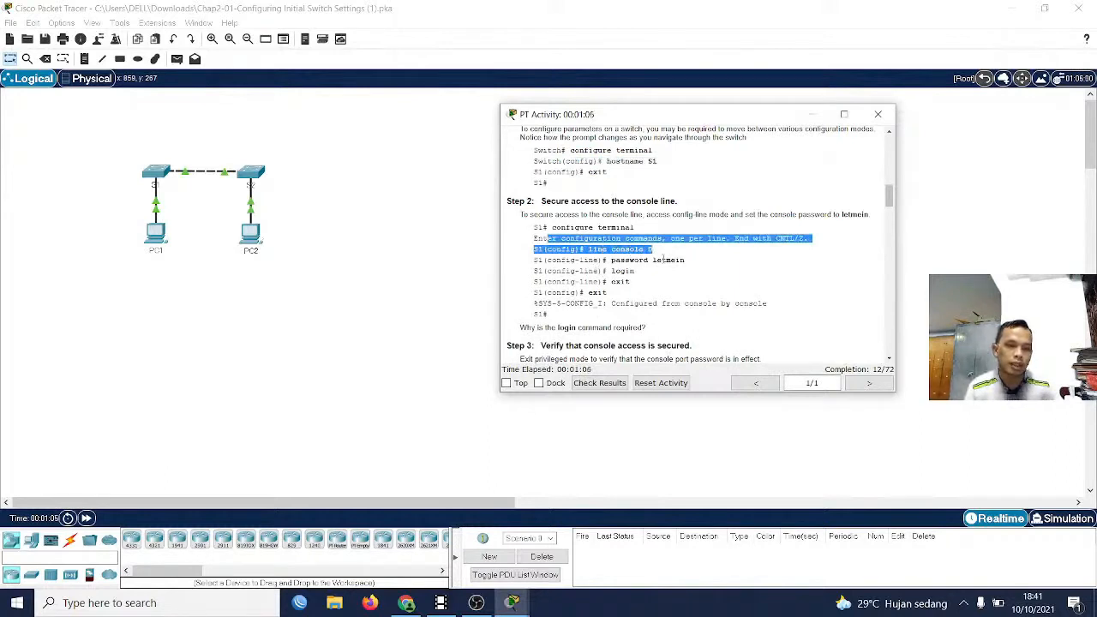
{"action": "scroll", "coordinate": [665, 260], "scroll_direction": "down", "scroll_amount": 4}
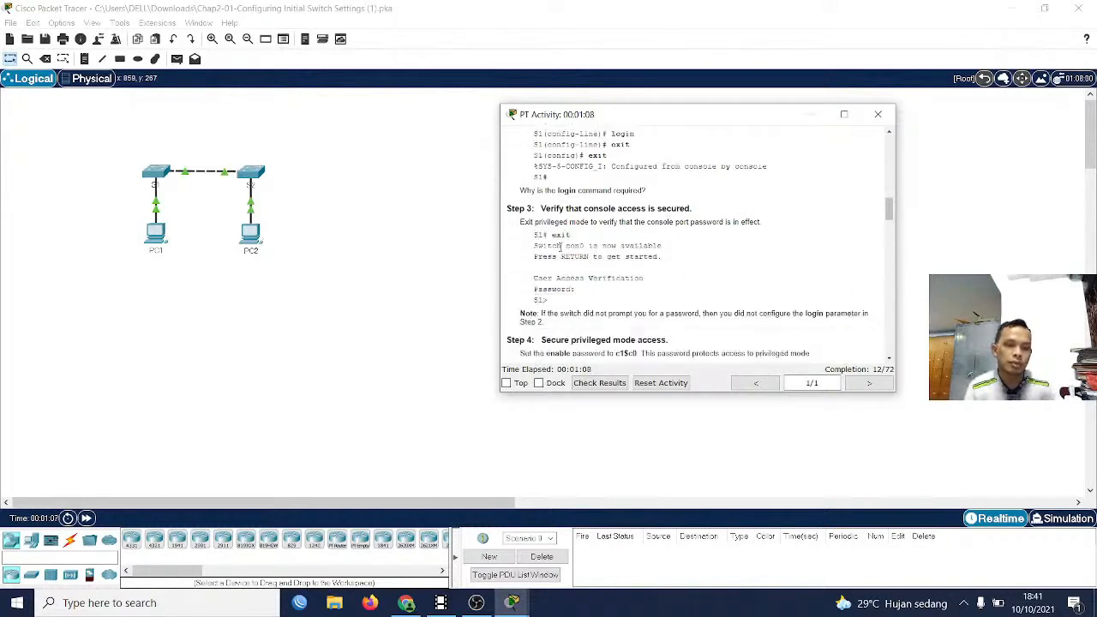
{"action": "left_click_drag", "start_coordinate": [543, 235], "coordinate": [576, 291]}
Read Part 2, Steps 4 and 5 on setting the enable password and verifying that privileged mode is secure
{"action": "scroll", "coordinate": [652, 282], "scroll_direction": "down", "scroll_amount": 5}
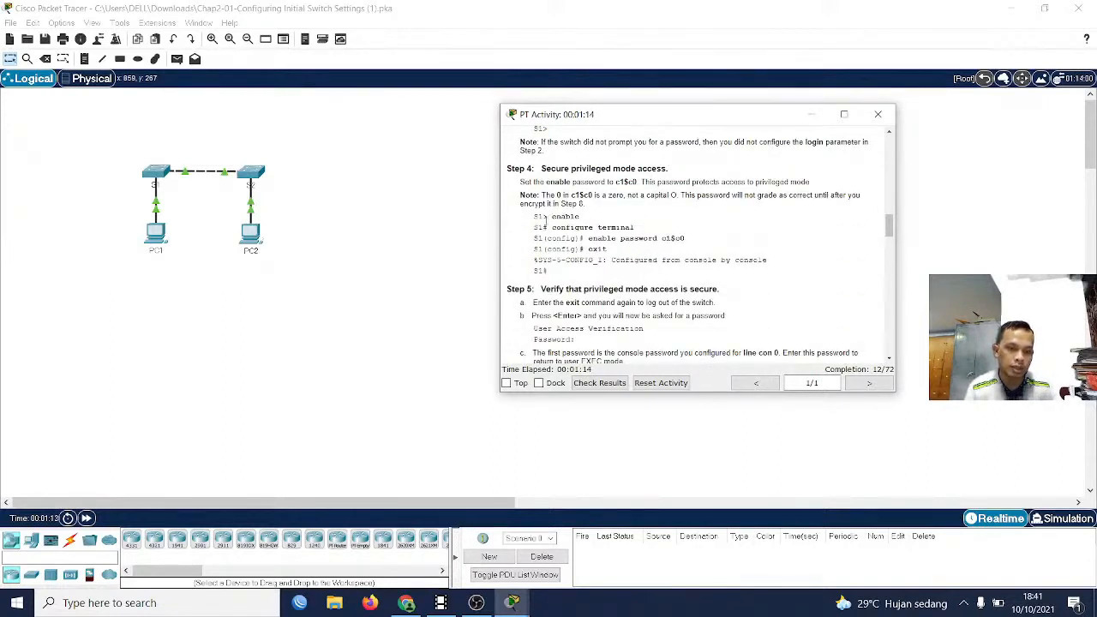
{"action": "left_click_drag", "start_coordinate": [546, 220], "coordinate": [614, 249]}
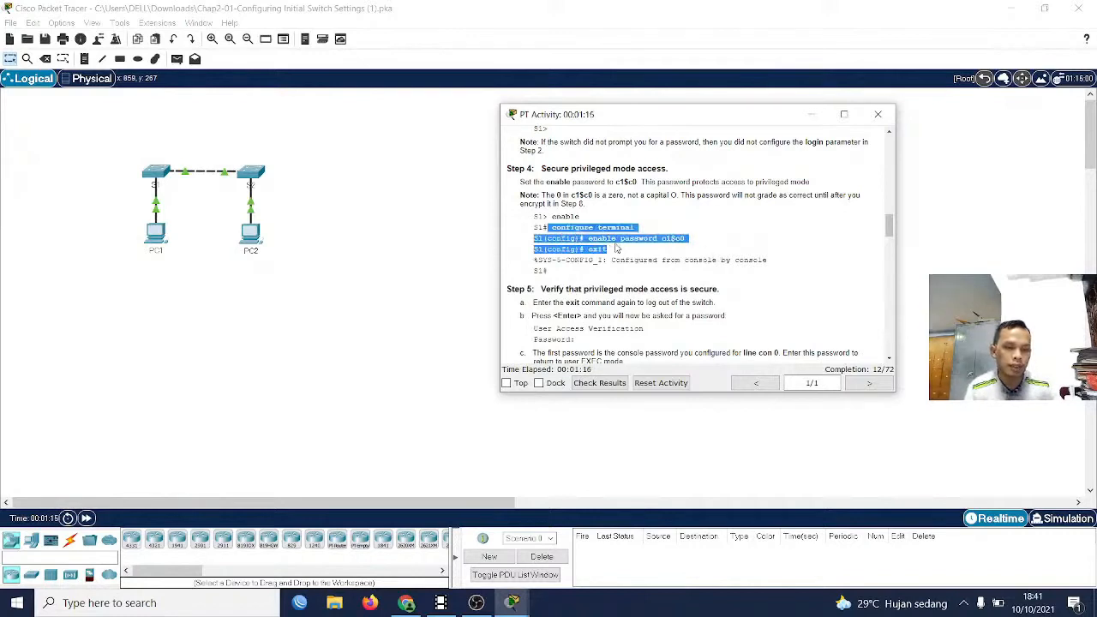
{"action": "scroll", "coordinate": [615, 249], "scroll_direction": "down", "scroll_amount": 3}
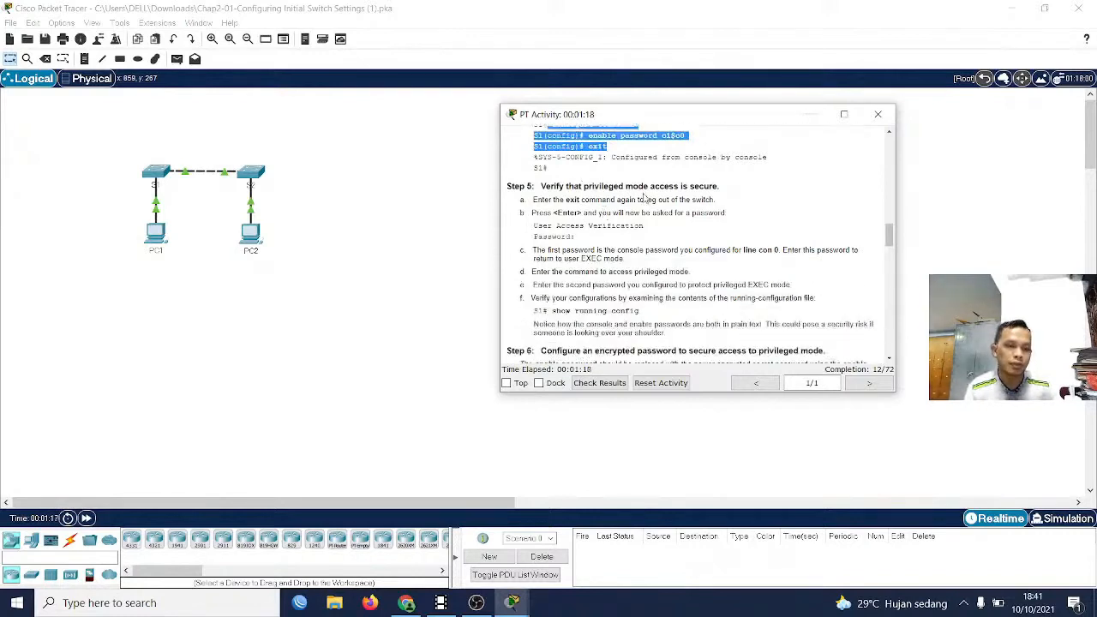
{"action": "left_click_drag", "start_coordinate": [645, 198], "coordinate": [724, 199]}
{"action": "left_click", "coordinate": [749, 194]}
{"action": "scroll", "coordinate": [669, 236], "scroll_direction": "down", "scroll_amount": 2}
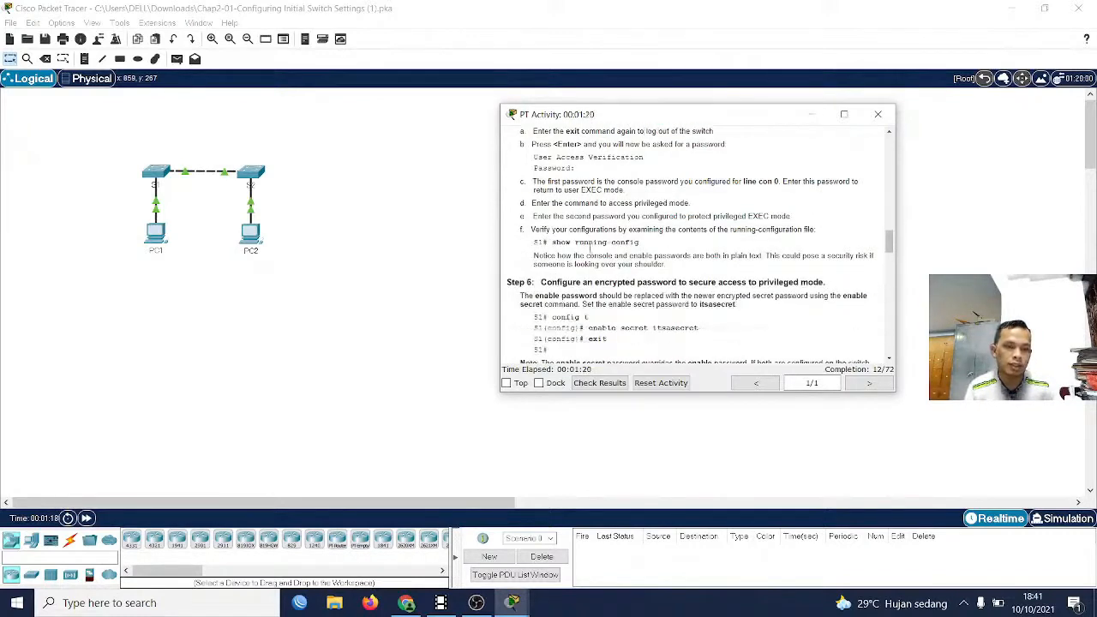
Read Part 2, Steps 6 and 7 on configuring the enable secret password and checking it with show run
{"action": "scroll", "coordinate": [531, 253], "scroll_direction": "down", "scroll_amount": 2}
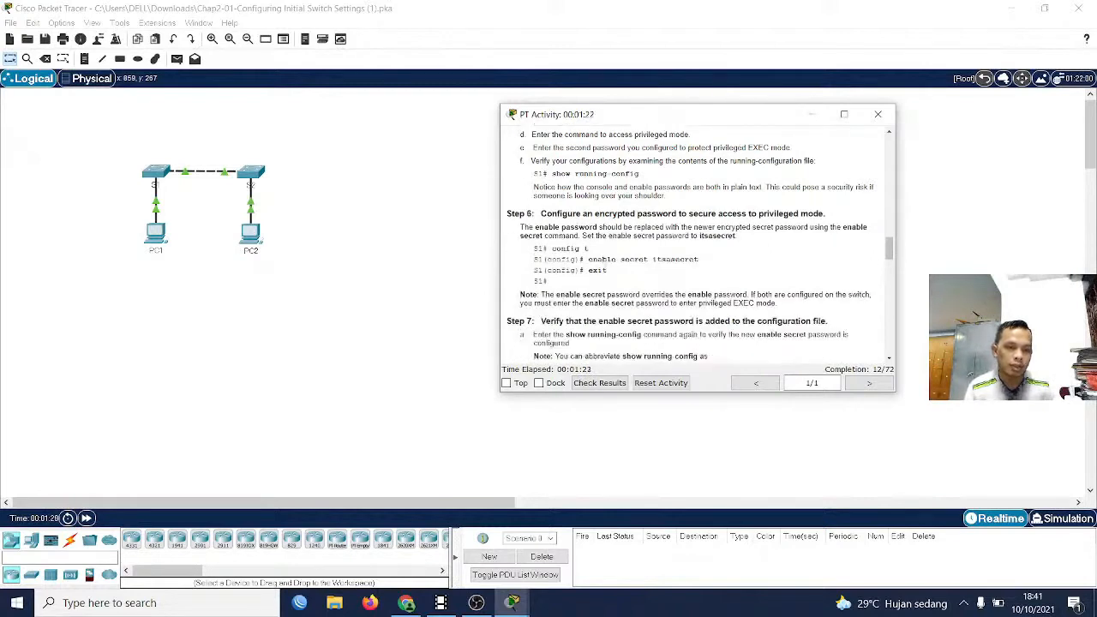
{"action": "left_click_drag", "start_coordinate": [603, 258], "coordinate": [750, 267]}
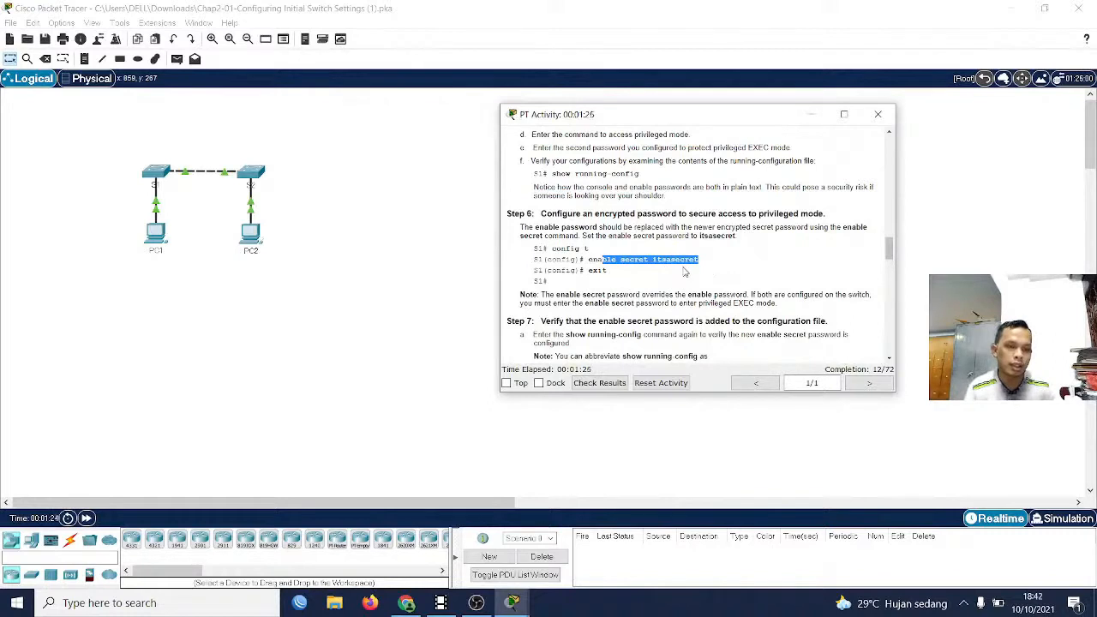
{"action": "scroll", "coordinate": [701, 267], "scroll_direction": "down", "scroll_amount": 3}
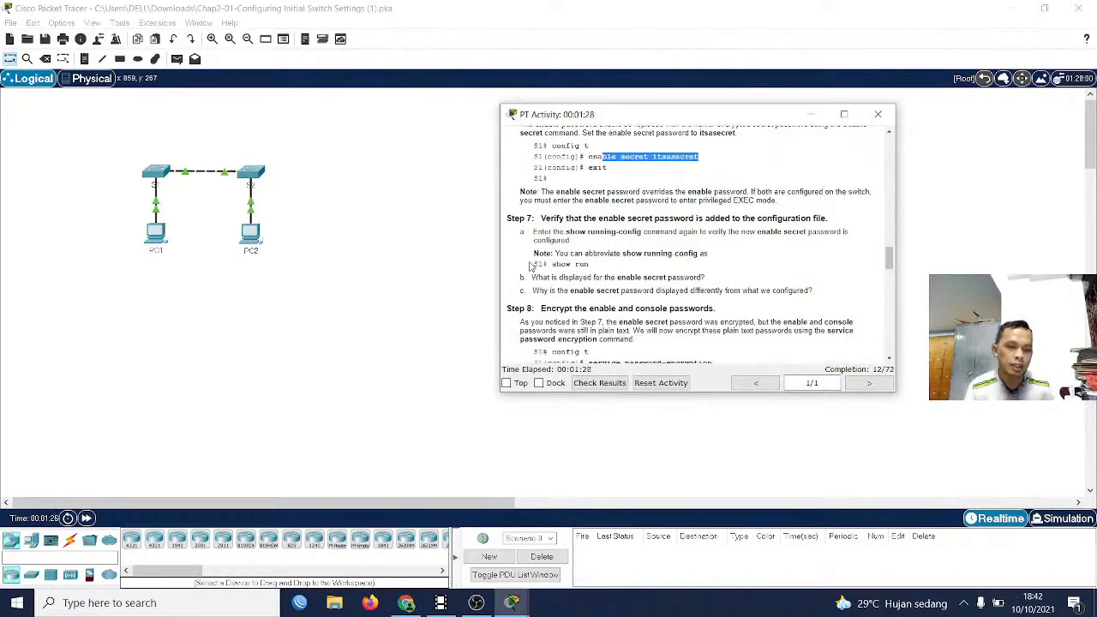
{"action": "left_click_drag", "start_coordinate": [543, 265], "coordinate": [637, 271]}
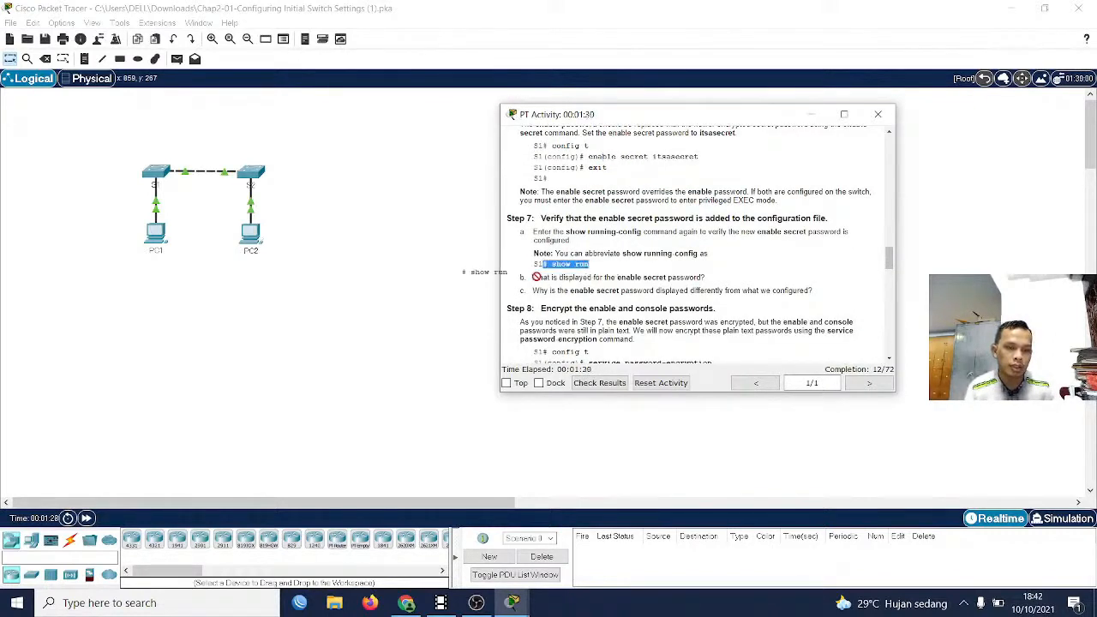
{"action": "left_click_drag", "start_coordinate": [548, 264], "coordinate": [592, 267]}
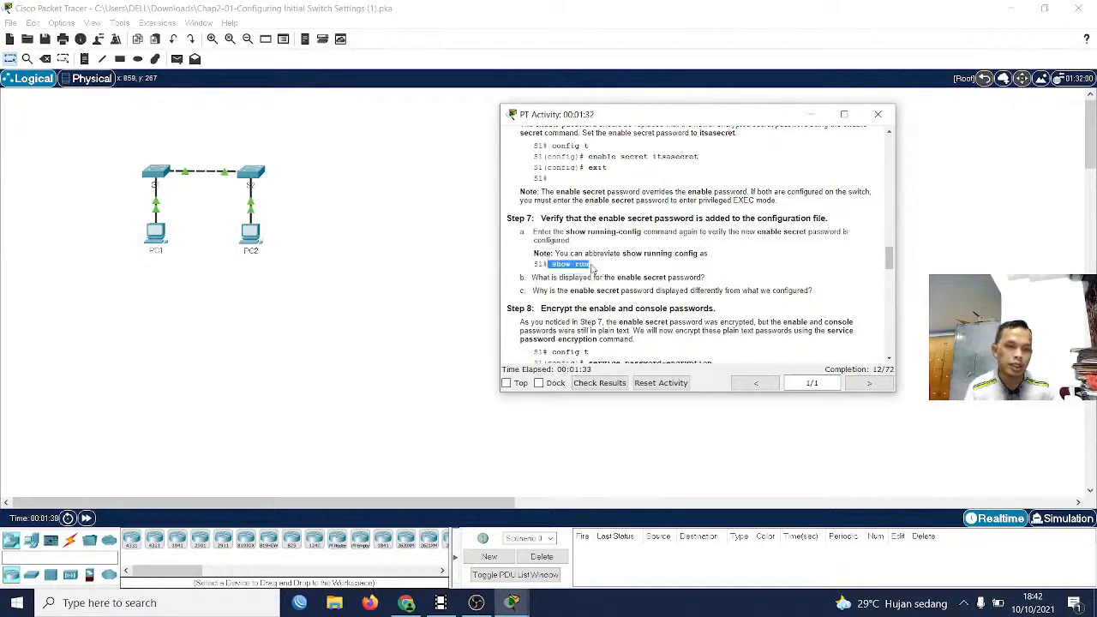
{"action": "left_click", "coordinate": [591, 268]}
Read Part 2, Step 8 on encrypting the enable and console passwords with the service password-encryption command
{"action": "scroll", "coordinate": [592, 269], "scroll_direction": "down", "scroll_amount": 3}
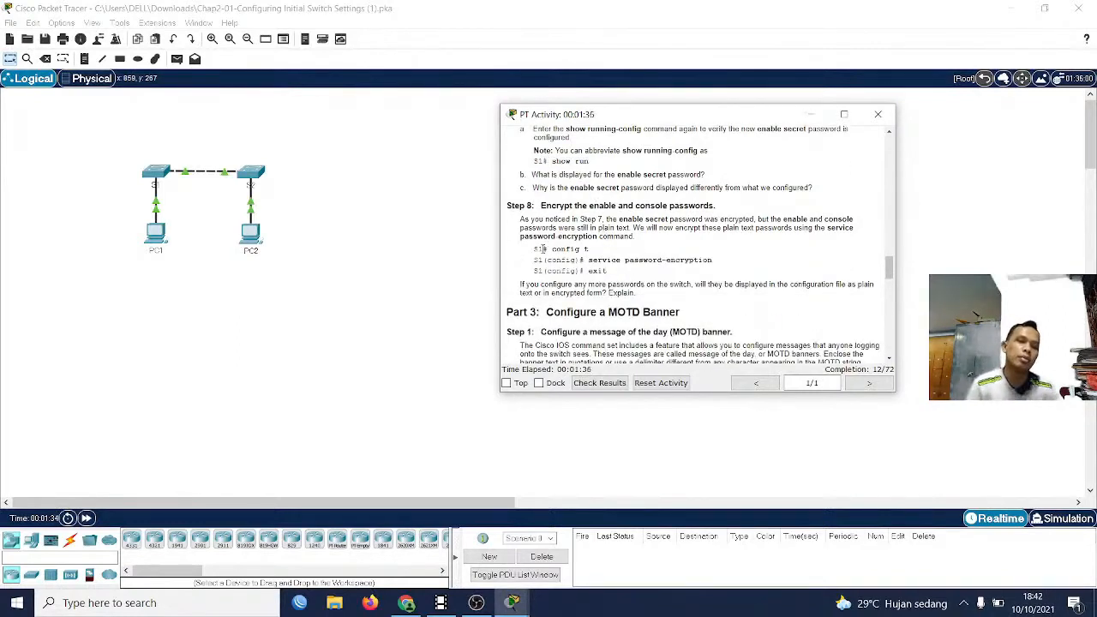
{"action": "left_click_drag", "start_coordinate": [599, 257], "coordinate": [731, 269]}
{"action": "left_click", "coordinate": [732, 269]}
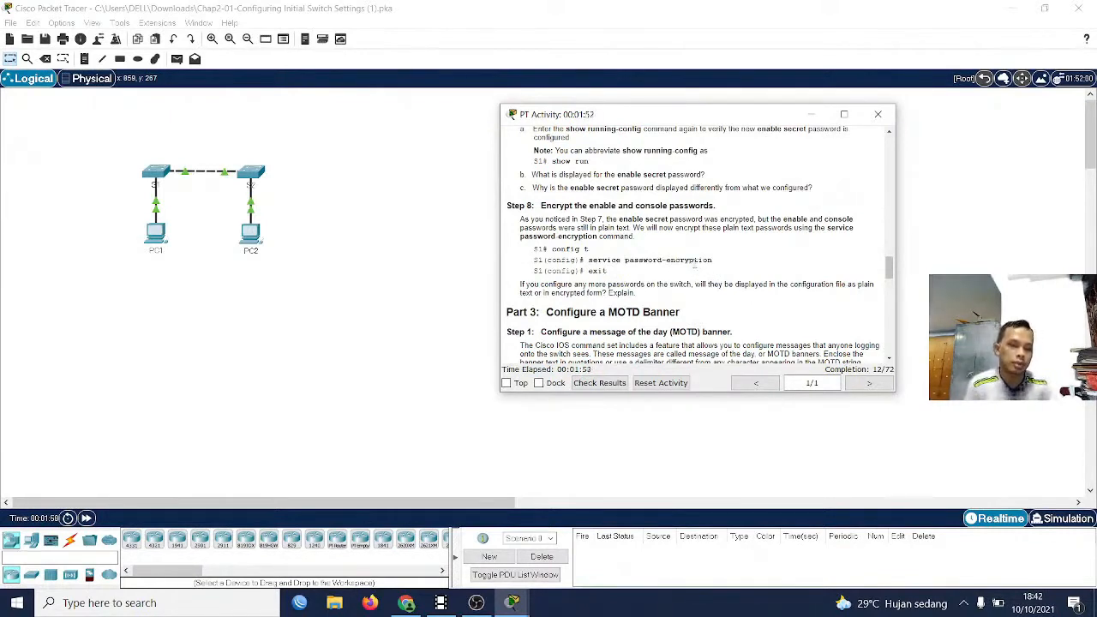
Read the Part 3 instructions on configuring a message-of-the-day banner with the banner motd command
{"action": "scroll", "coordinate": [696, 267], "scroll_direction": "down", "scroll_amount": 3}
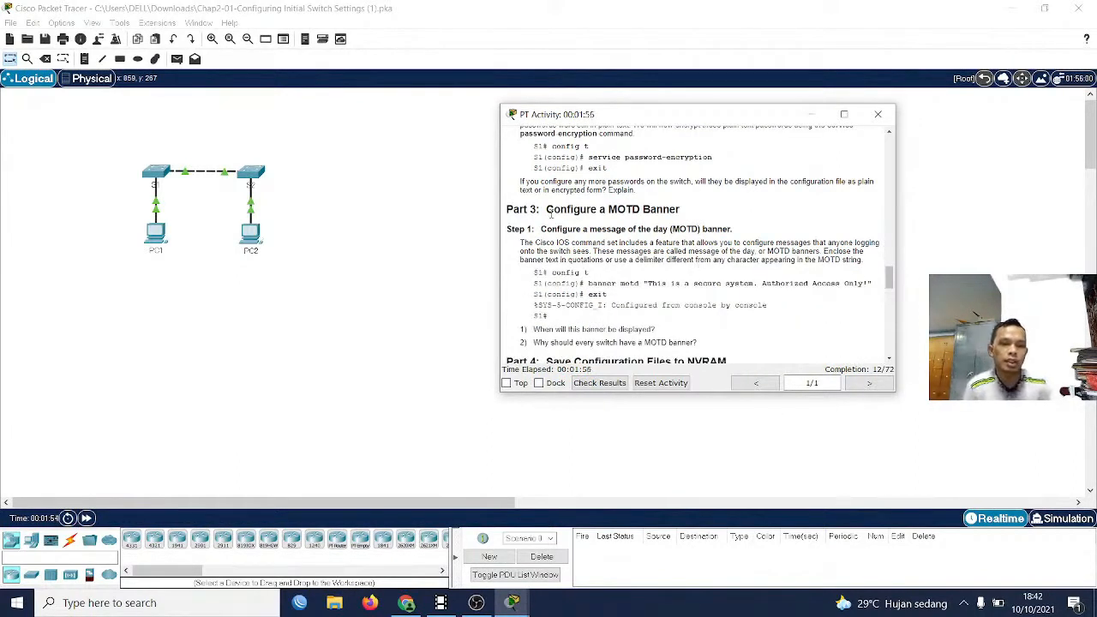
{"action": "left_click_drag", "start_coordinate": [538, 209], "coordinate": [649, 250]}
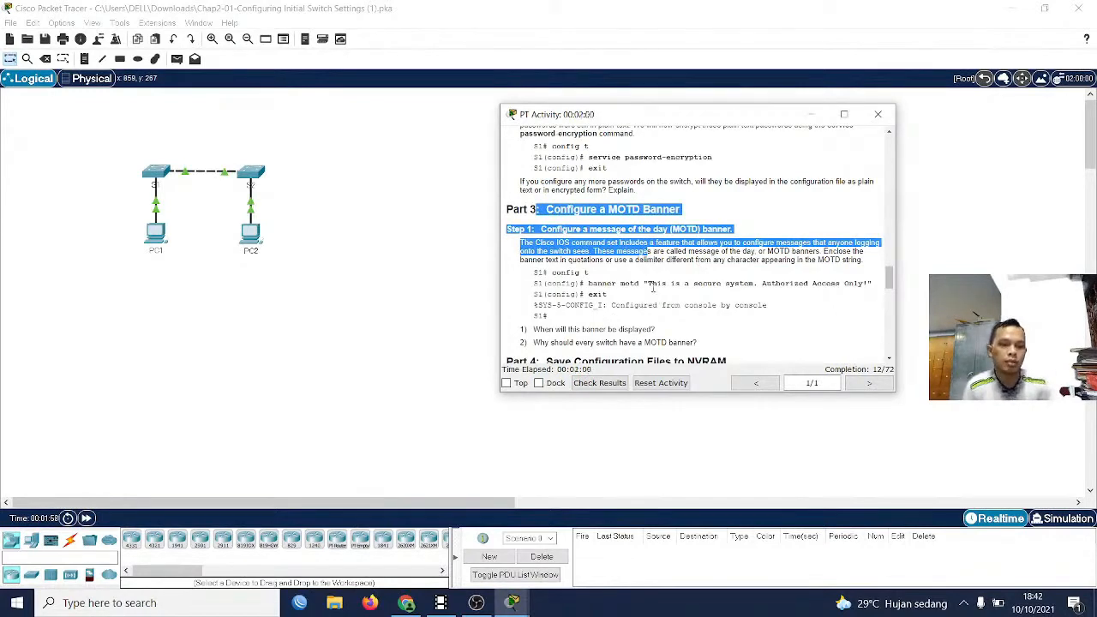
{"action": "left_click_drag", "start_coordinate": [652, 284], "coordinate": [799, 298]}
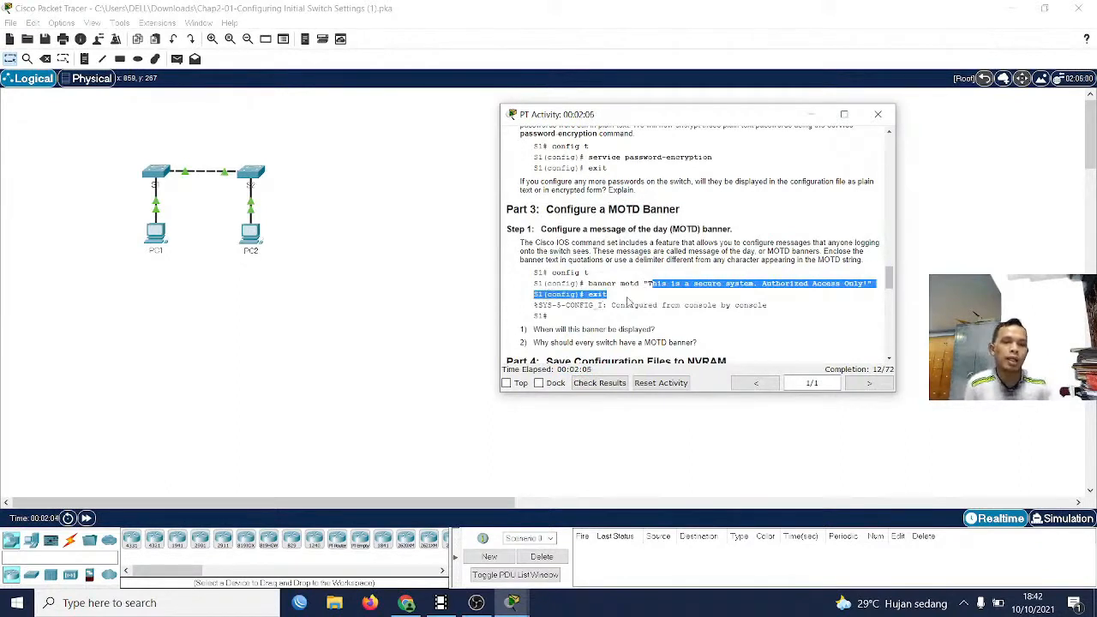
Examine the Part 4 instructions on saving the configuration to NVRAM with copy running-config startup-config
{"action": "scroll", "coordinate": [650, 300], "scroll_direction": "down", "scroll_amount": 1}
{"action": "scroll", "coordinate": [648, 294], "scroll_direction": "down", "scroll_amount": 1}
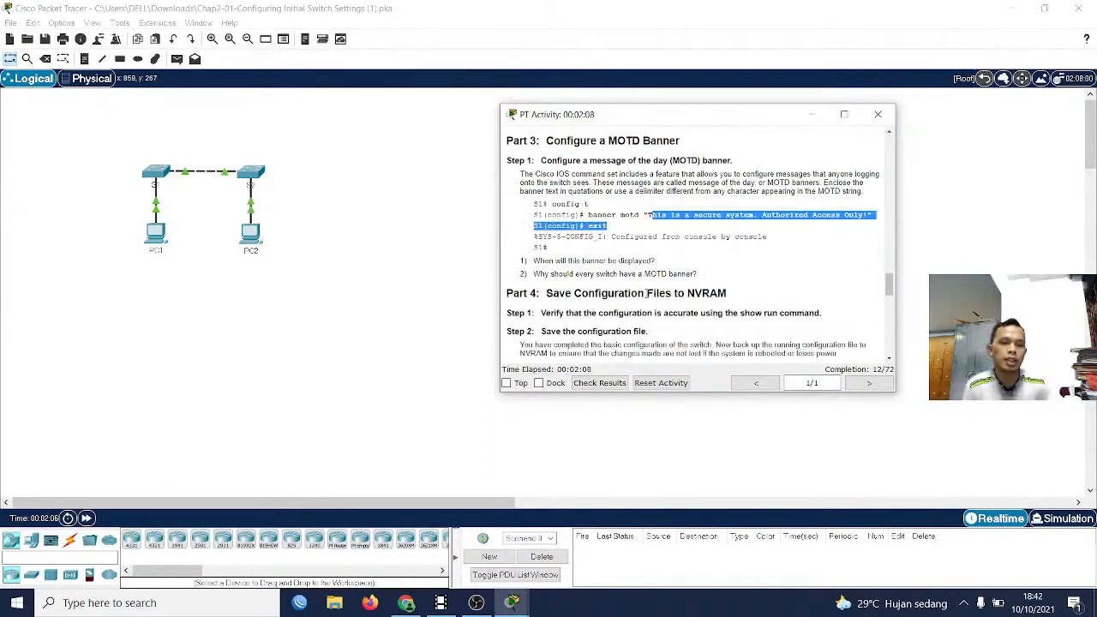
{"action": "scroll", "coordinate": [645, 293], "scroll_direction": "down", "scroll_amount": 3}
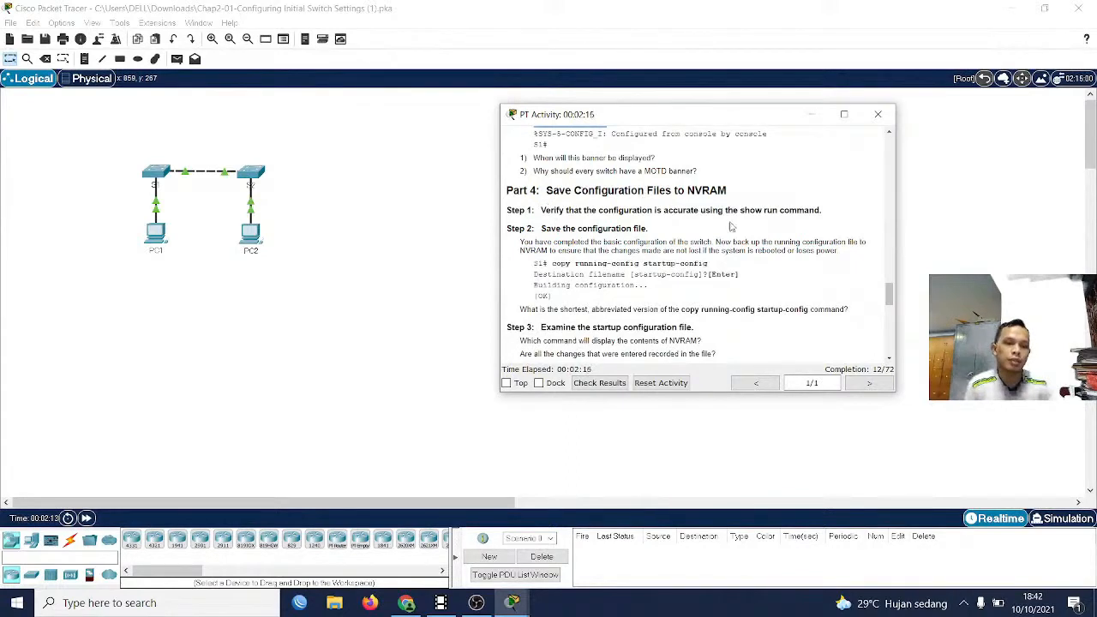
{"action": "scroll", "coordinate": [731, 226], "scroll_direction": "down", "scroll_amount": 1}
{"action": "scroll", "coordinate": [514, 206], "scroll_direction": "down", "scroll_amount": 2}
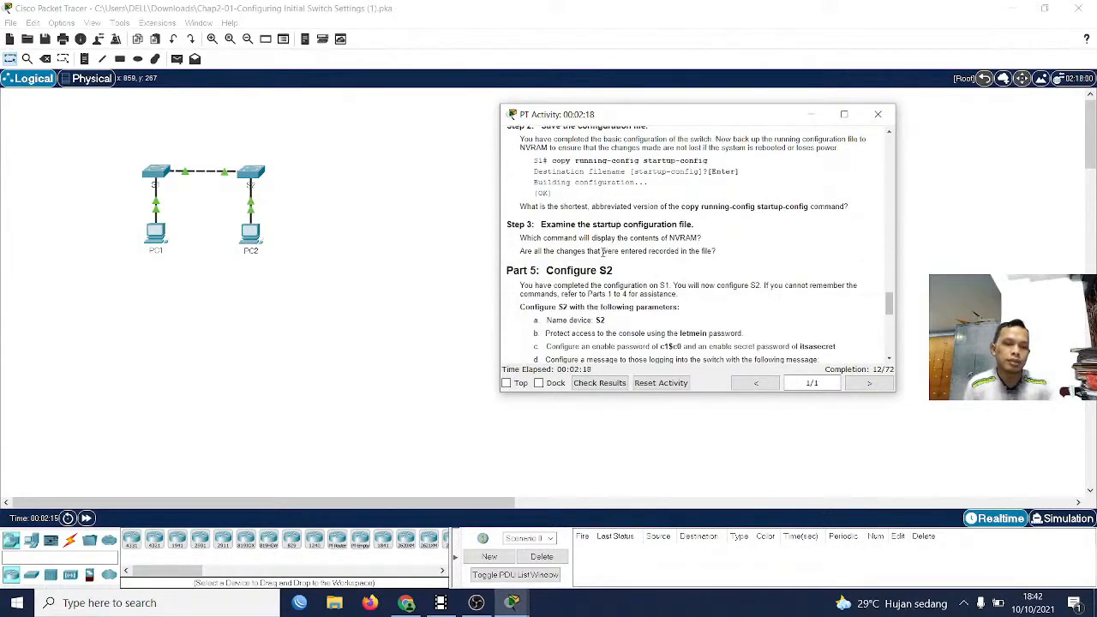
{"action": "scroll", "coordinate": [603, 251], "scroll_direction": "up", "scroll_amount": 2}
{"action": "left_click_drag", "start_coordinate": [533, 229], "coordinate": [661, 261]}
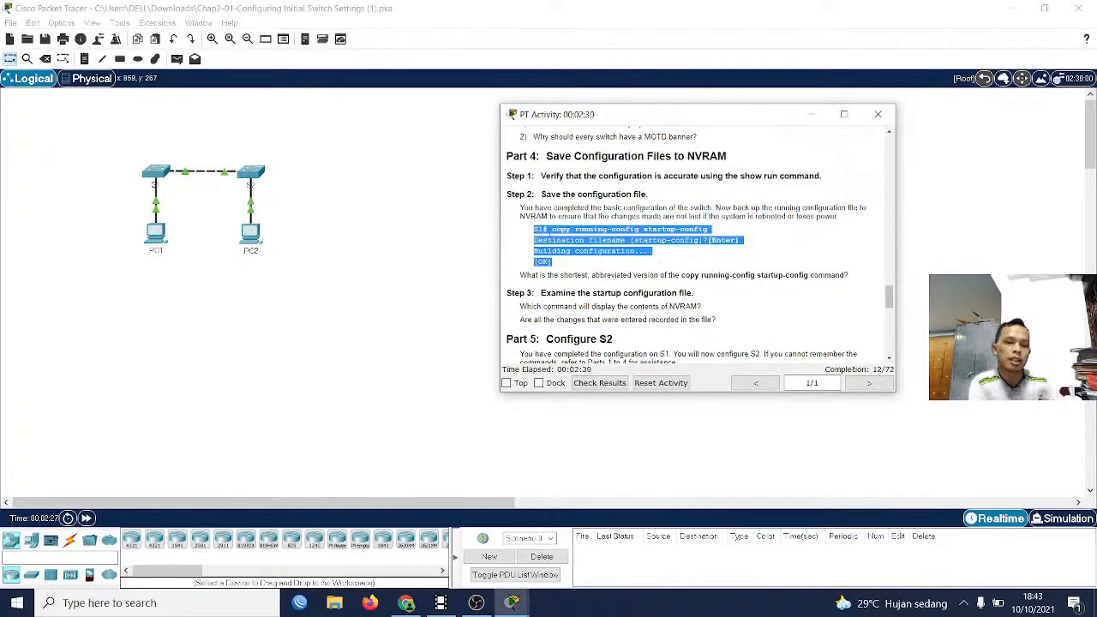
{"action": "left_click_drag", "start_coordinate": [551, 230], "coordinate": [661, 261]}
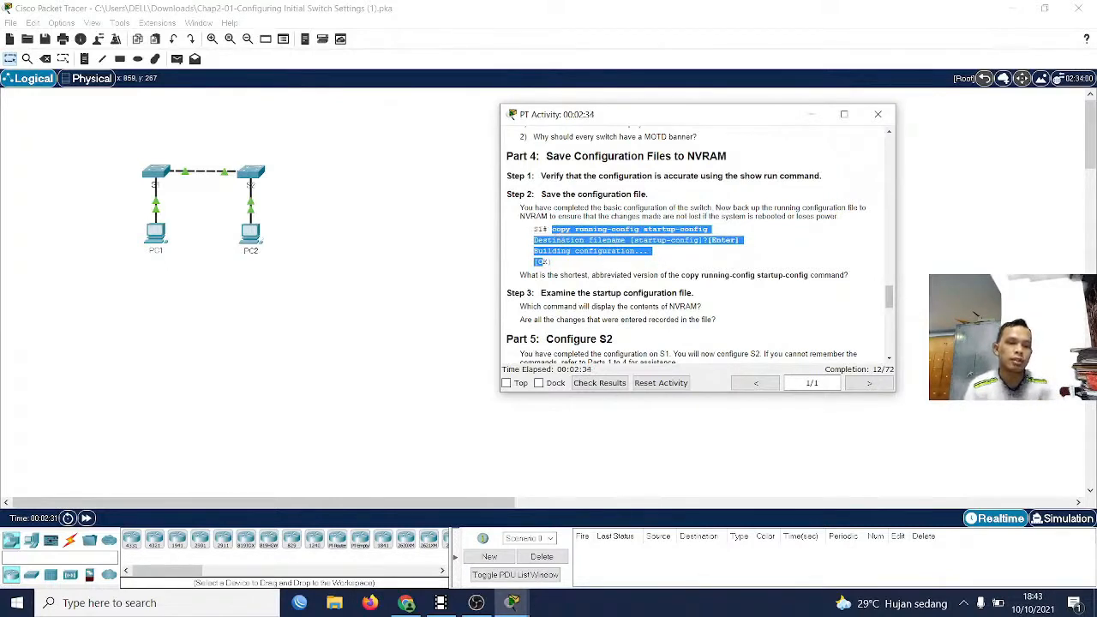
{"action": "left_click", "coordinate": [557, 233]}
Read the Part 5 instructions listing the parameters for configuring switch S2
{"action": "scroll", "coordinate": [610, 262], "scroll_direction": "down", "scroll_amount": 2}
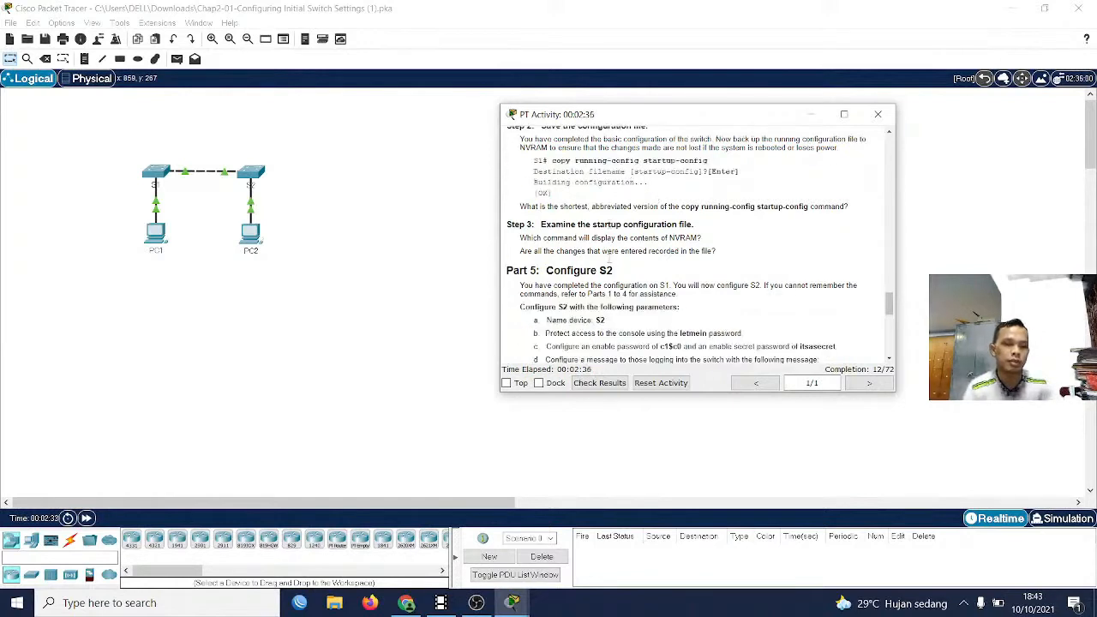
{"action": "scroll", "coordinate": [658, 242], "scroll_direction": "down", "scroll_amount": 1}
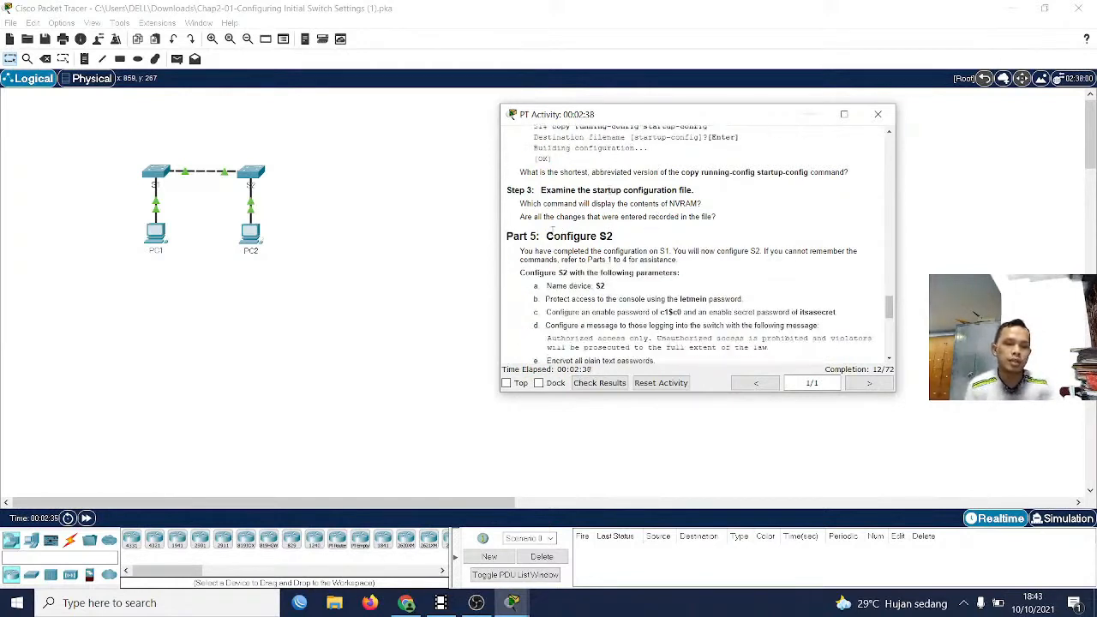
{"action": "scroll", "coordinate": [591, 250], "scroll_direction": "down", "scroll_amount": 2}
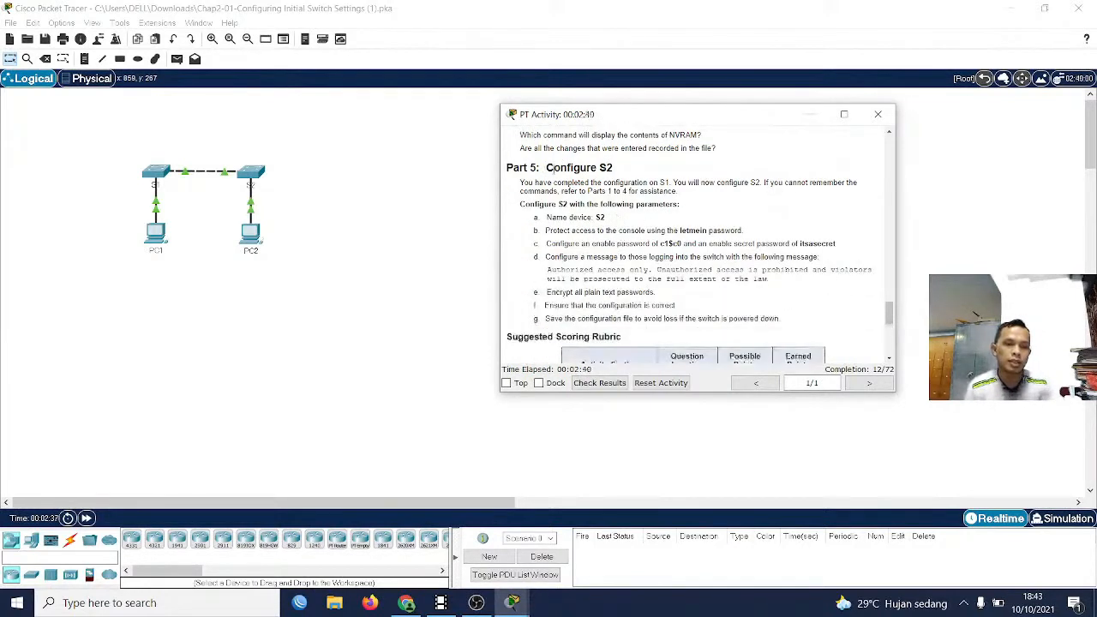
{"action": "left_click_drag", "start_coordinate": [554, 167], "coordinate": [639, 183]}
{"action": "left_click", "coordinate": [638, 219]}
Review the Suggested Scoring Rubric for Parts 1 to 4, including the Packet Tracer Score and Total Score rows
{"action": "scroll", "coordinate": [616, 253], "scroll_direction": "down", "scroll_amount": 5}
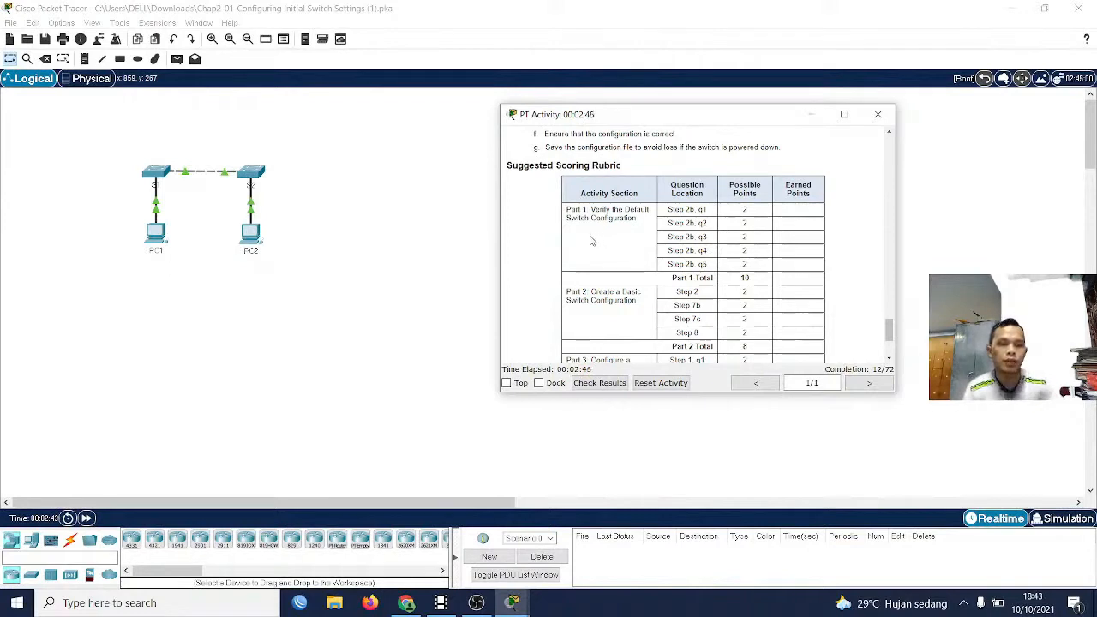
{"action": "scroll", "coordinate": [596, 290], "scroll_direction": "down", "scroll_amount": 2}
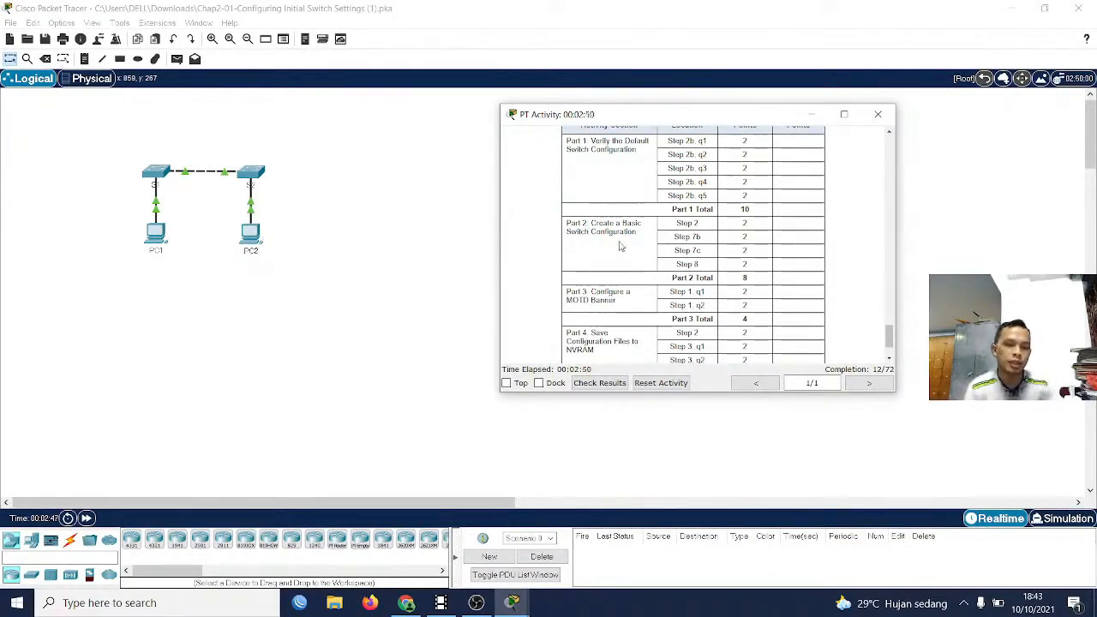
{"action": "scroll", "coordinate": [573, 296], "scroll_direction": "down", "scroll_amount": 1}
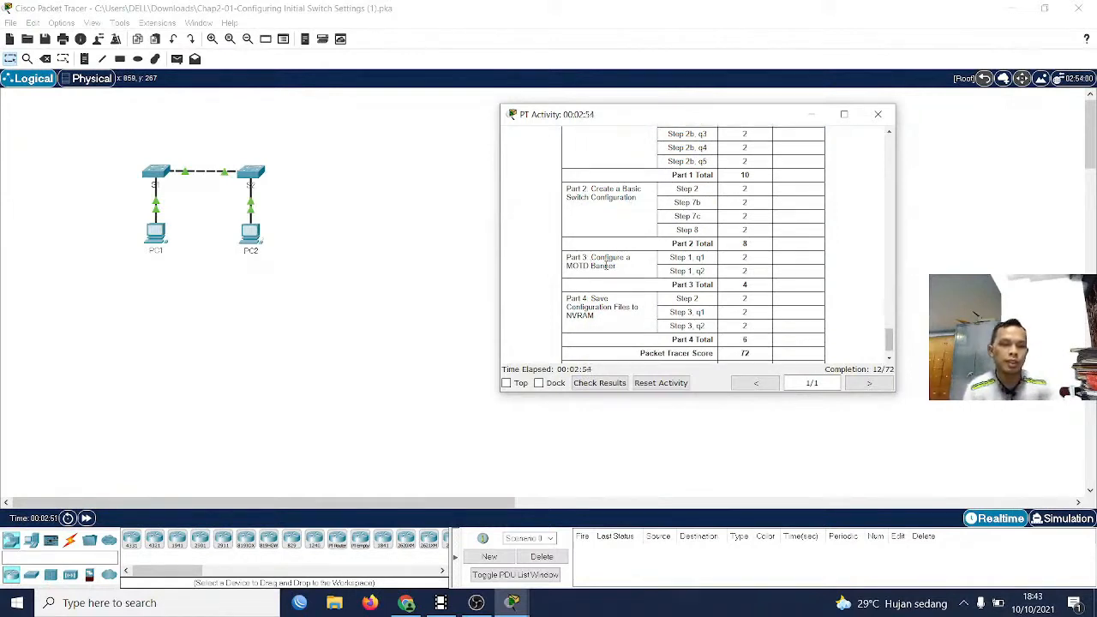
{"action": "scroll", "coordinate": [591, 270], "scroll_direction": "down", "scroll_amount": 1}
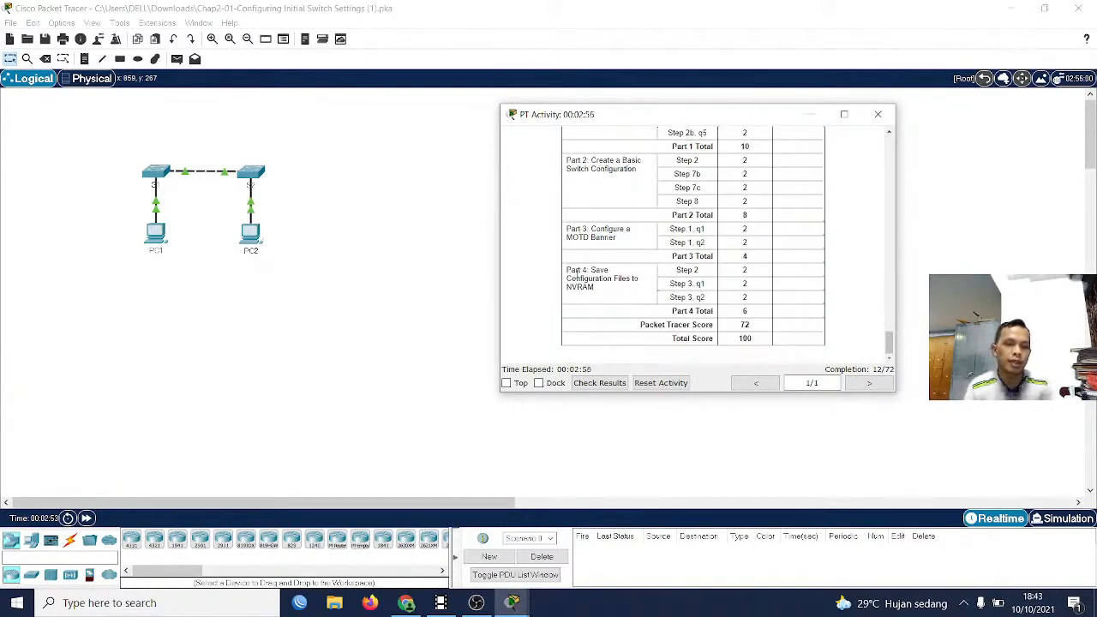
{"action": "left_click_drag", "start_coordinate": [567, 270], "coordinate": [612, 295]}
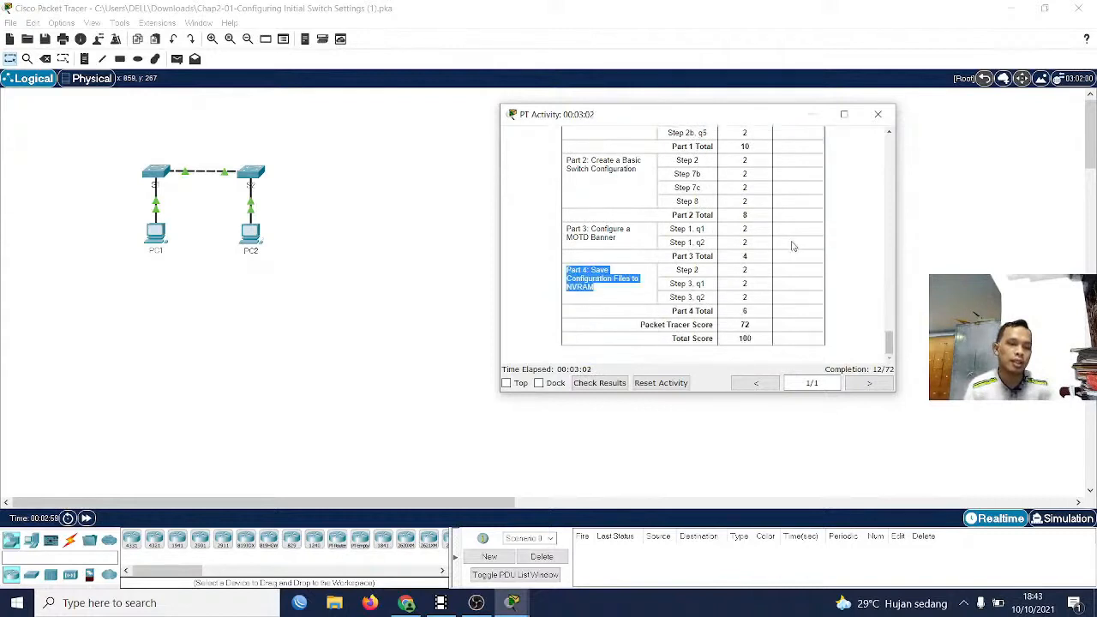
{"action": "left_click", "coordinate": [761, 322]}
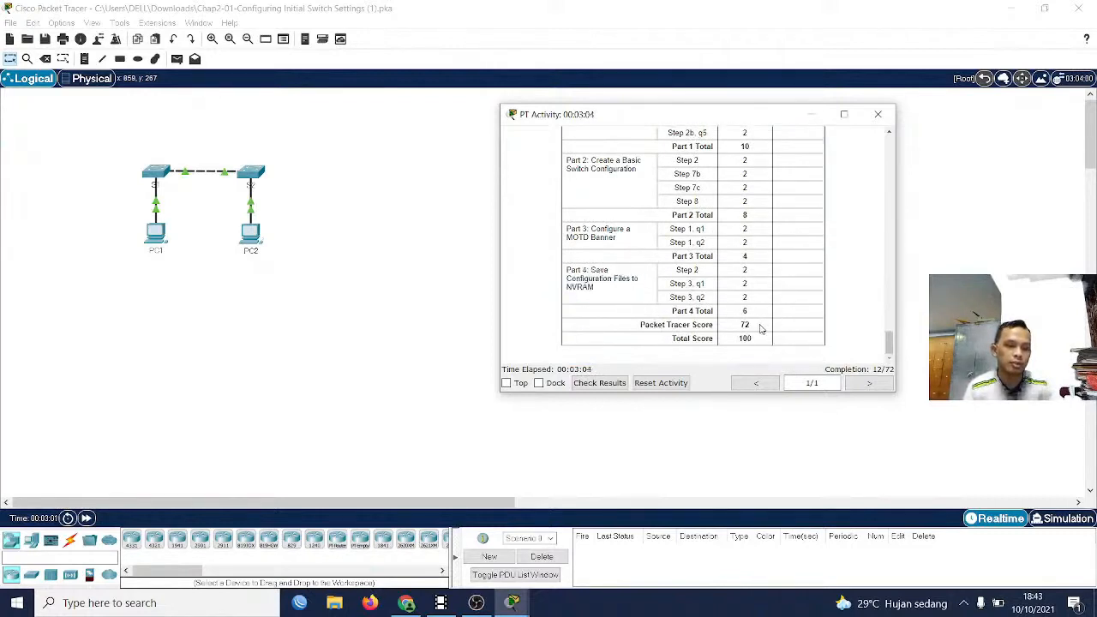
{"action": "mouse_move", "coordinate": [761, 325]}
{"action": "left_mouse_down"}
{"action": "mouse_move", "coordinate": [727, 321]}
{"action": "mouse_move", "coordinate": [749, 312]}
{"action": "left_mouse_up"}
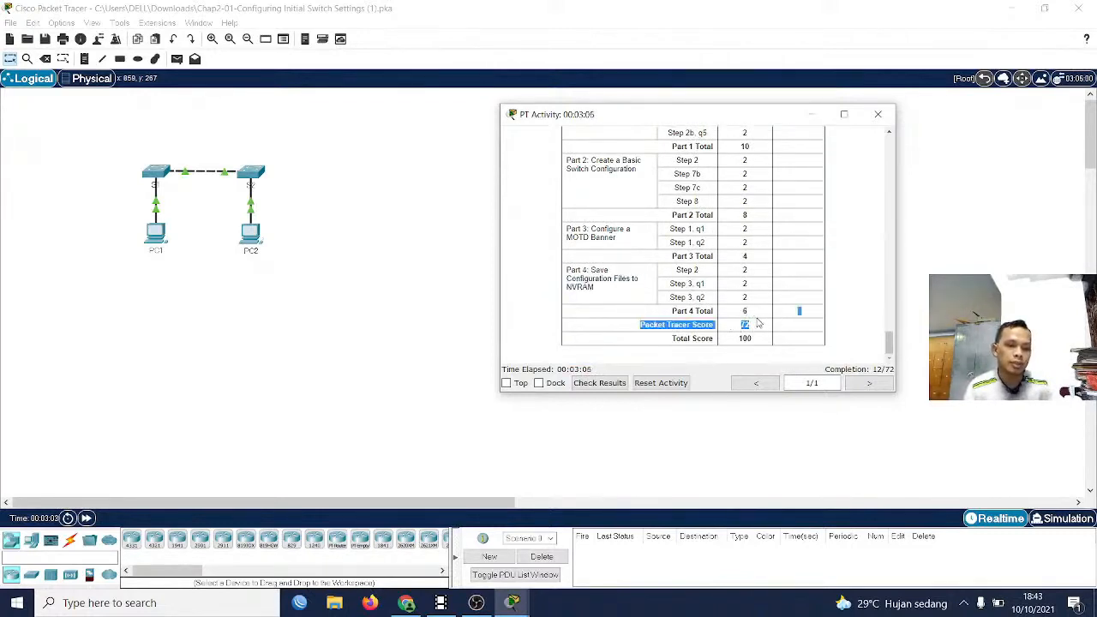
{"action": "left_click", "coordinate": [757, 330]}
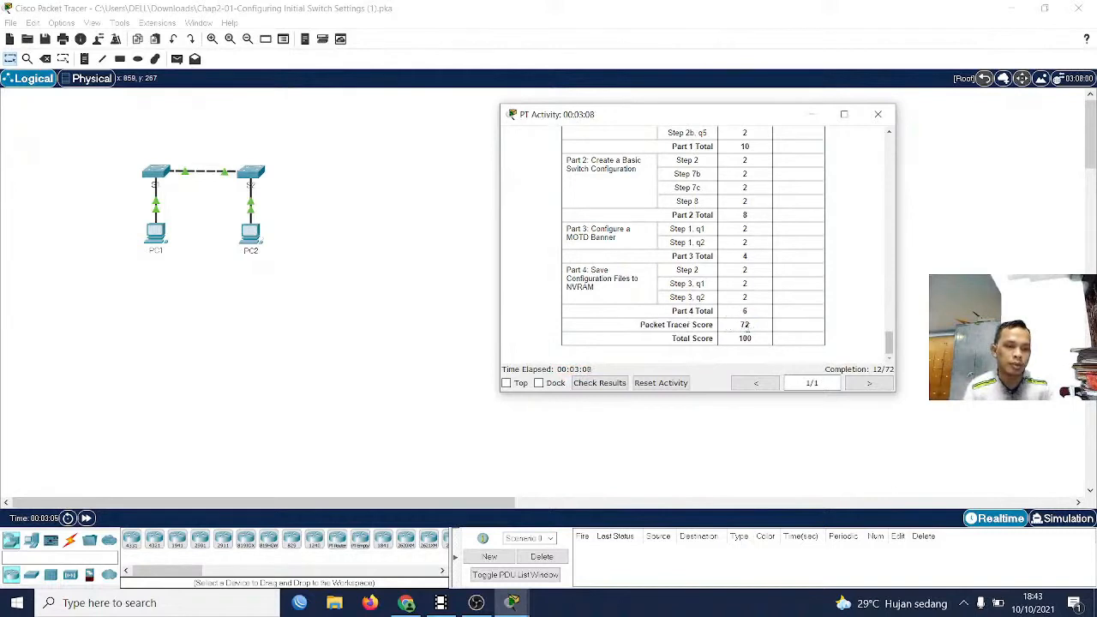
Review the rubric's Total Score and the activity's completion status, and return to the Part 1 instructions
{"action": "left_click_drag", "start_coordinate": [683, 339], "coordinate": [758, 342]}
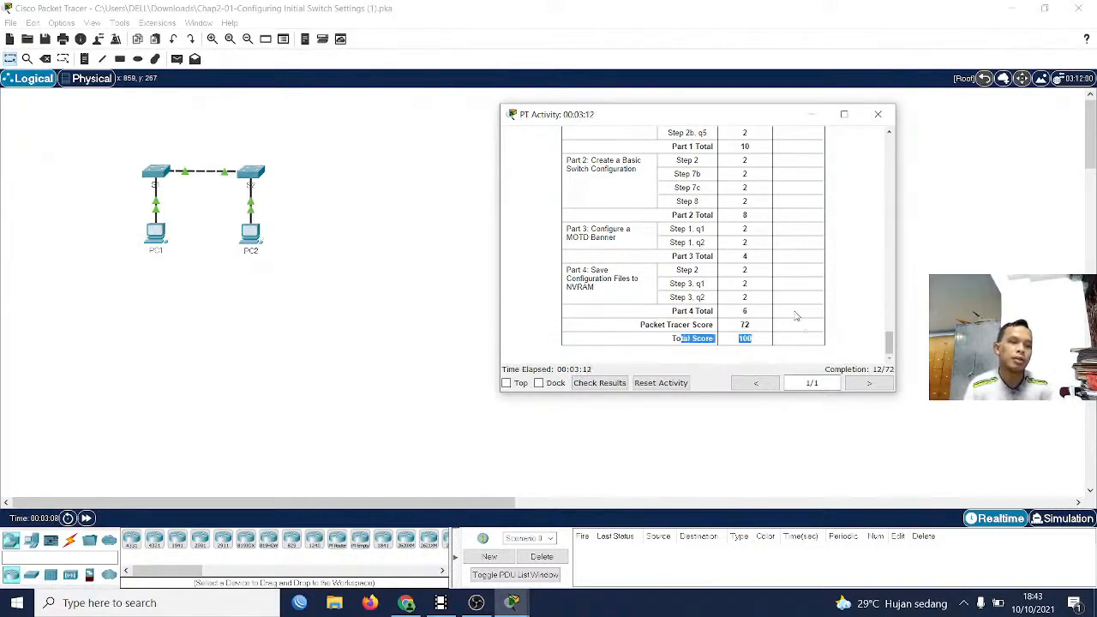
{"action": "scroll", "coordinate": [771, 321], "scroll_direction": "up", "scroll_amount": 1}
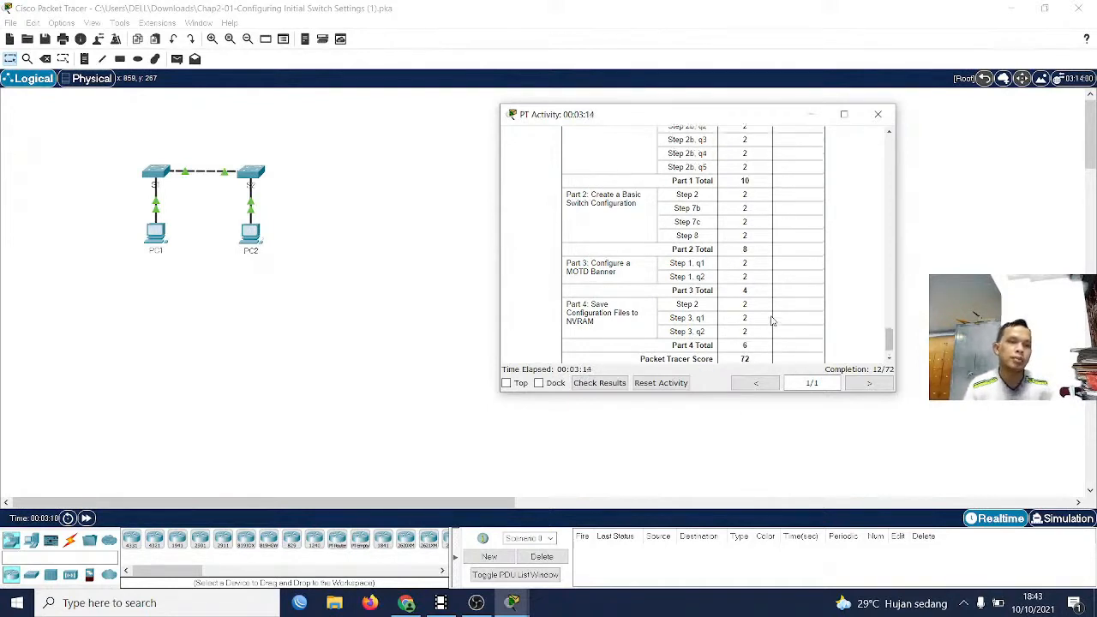
{"action": "scroll", "coordinate": [772, 320], "scroll_direction": "down", "scroll_amount": 1}
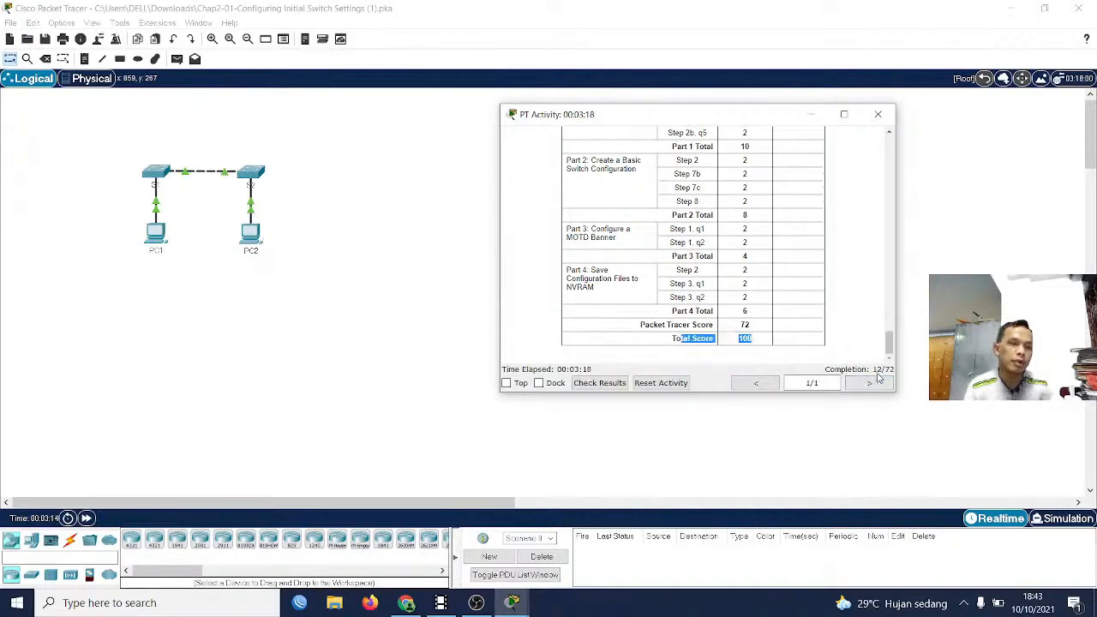
{"action": "scroll", "coordinate": [806, 334], "scroll_direction": "up", "scroll_amount": 10}
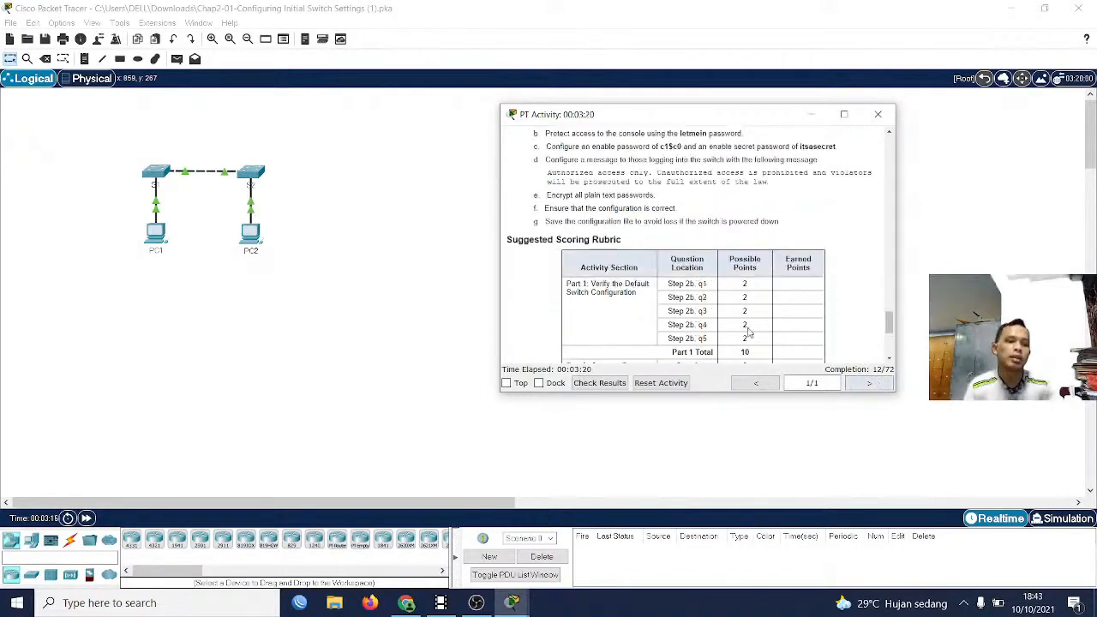
{"action": "scroll", "coordinate": [733, 314], "scroll_direction": "up", "scroll_amount": 15}
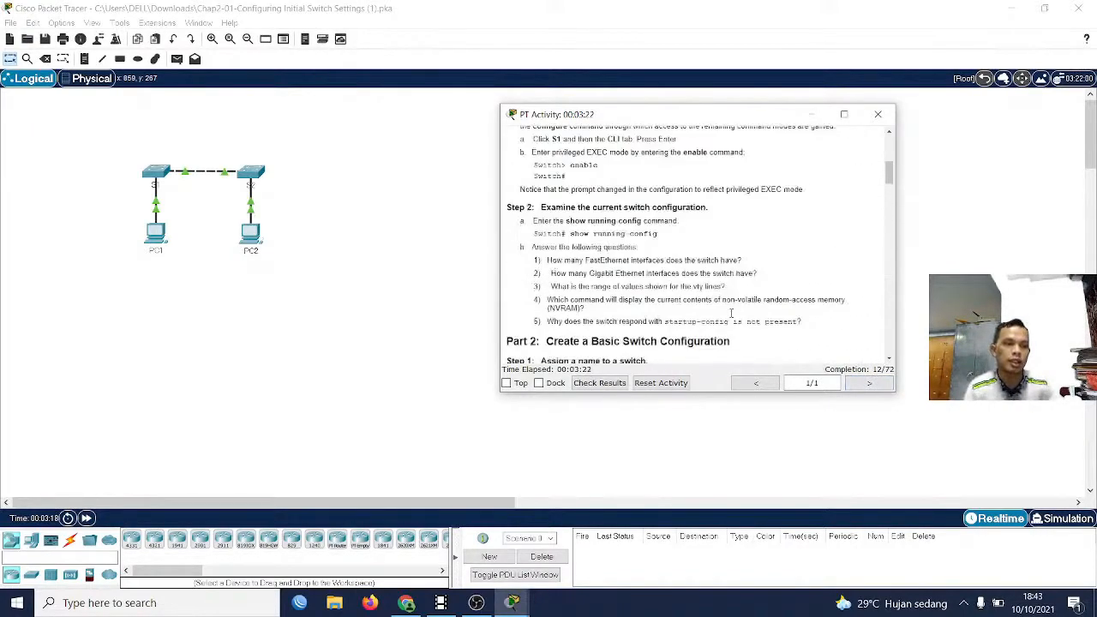
Open switch S1's command-line interface and arrange it side by side with the Part 1 activity instructions
{"action": "left_click_drag", "start_coordinate": [686, 116], "coordinate": [834, 92]}
{"action": "scroll", "coordinate": [666, 298], "scroll_direction": "down", "scroll_amount": 1}
{"action": "scroll", "coordinate": [714, 276], "scroll_direction": "down", "scroll_amount": 2}
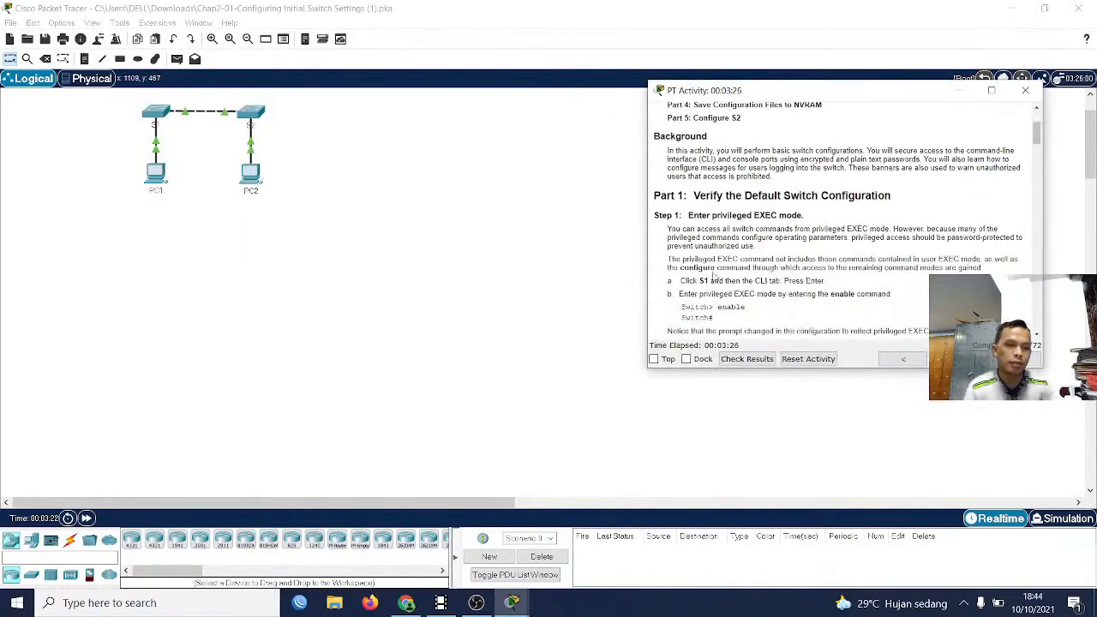
{"action": "left_click", "coordinate": [161, 118]}
{"action": "left_click", "coordinate": [444, 124]}
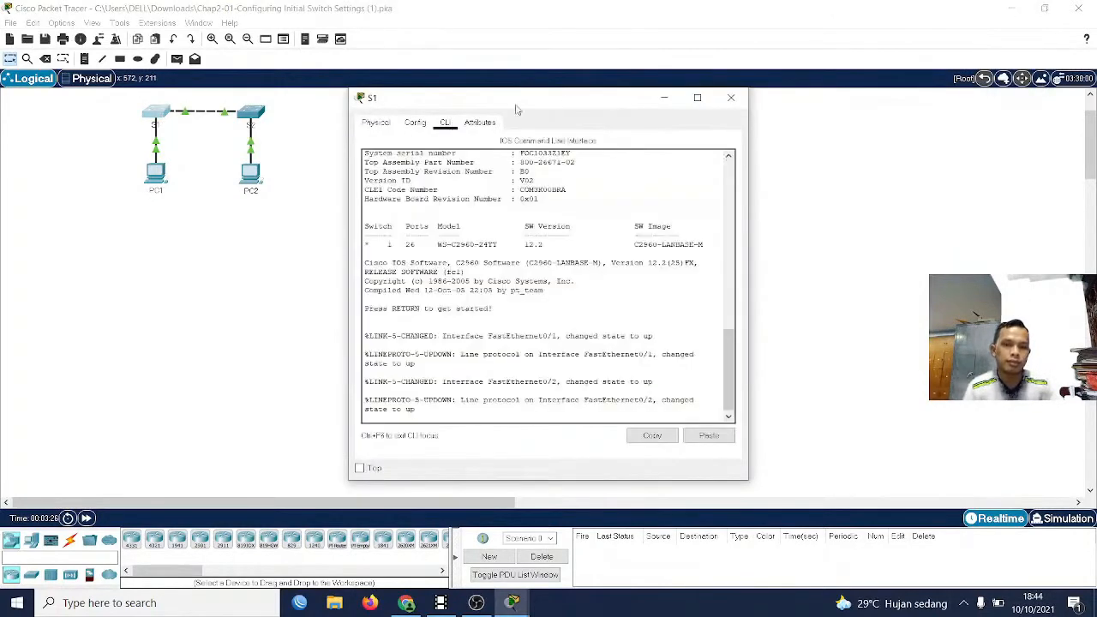
{"action": "left_click_drag", "start_coordinate": [564, 107], "coordinate": [246, 98]}
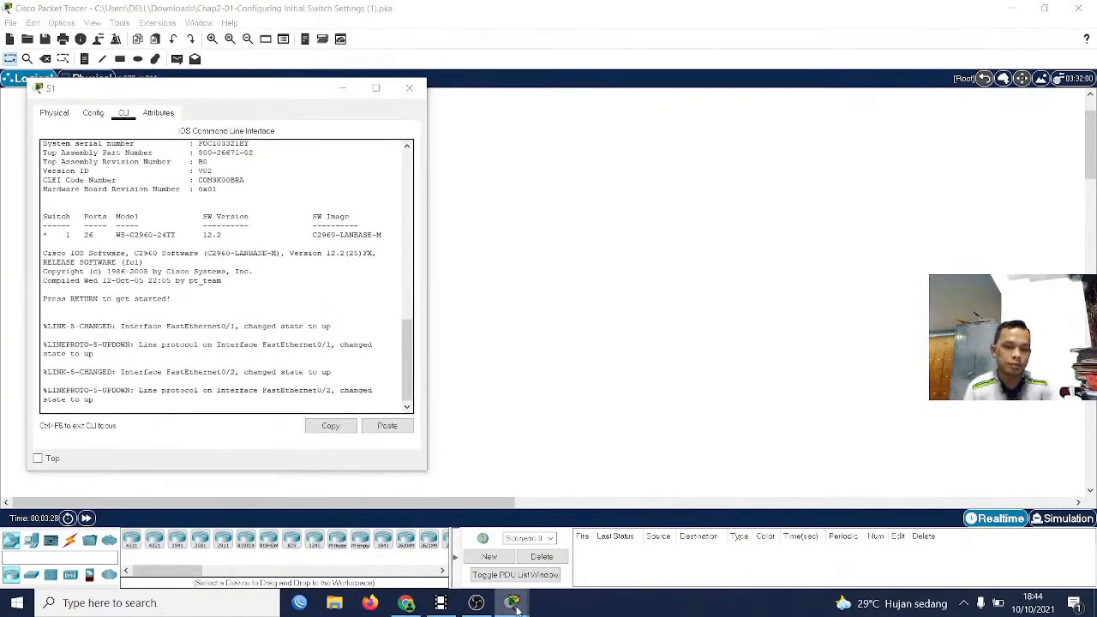
{"action": "mouse_move", "coordinate": [513, 602]}
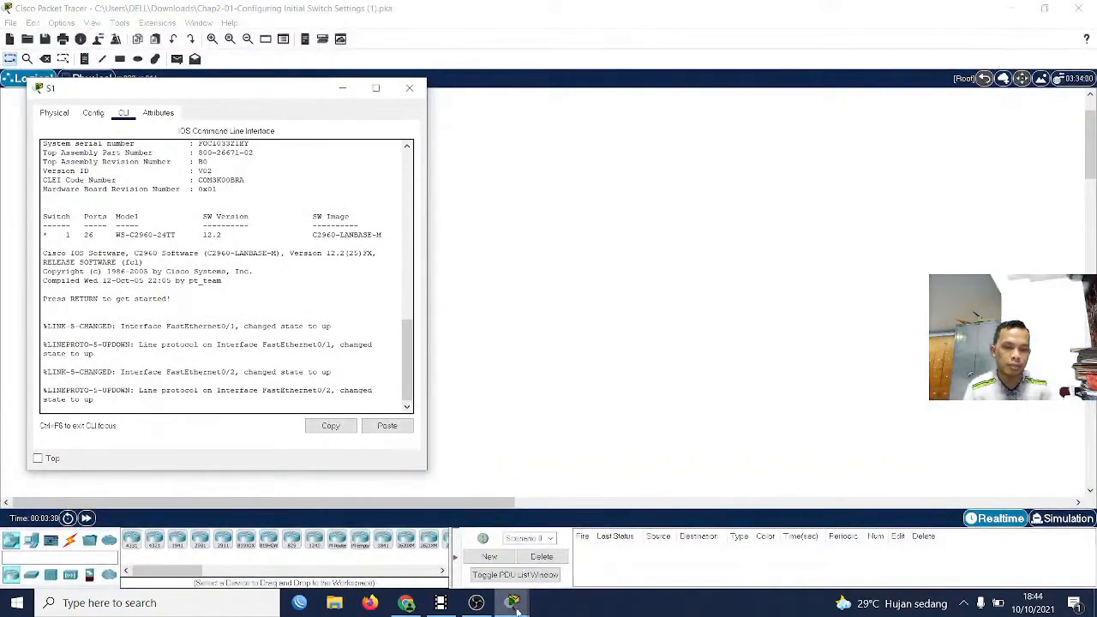
{"action": "left_click", "coordinate": [415, 573]}
{"action": "scroll", "coordinate": [743, 257], "scroll_direction": "down", "scroll_amount": 2}
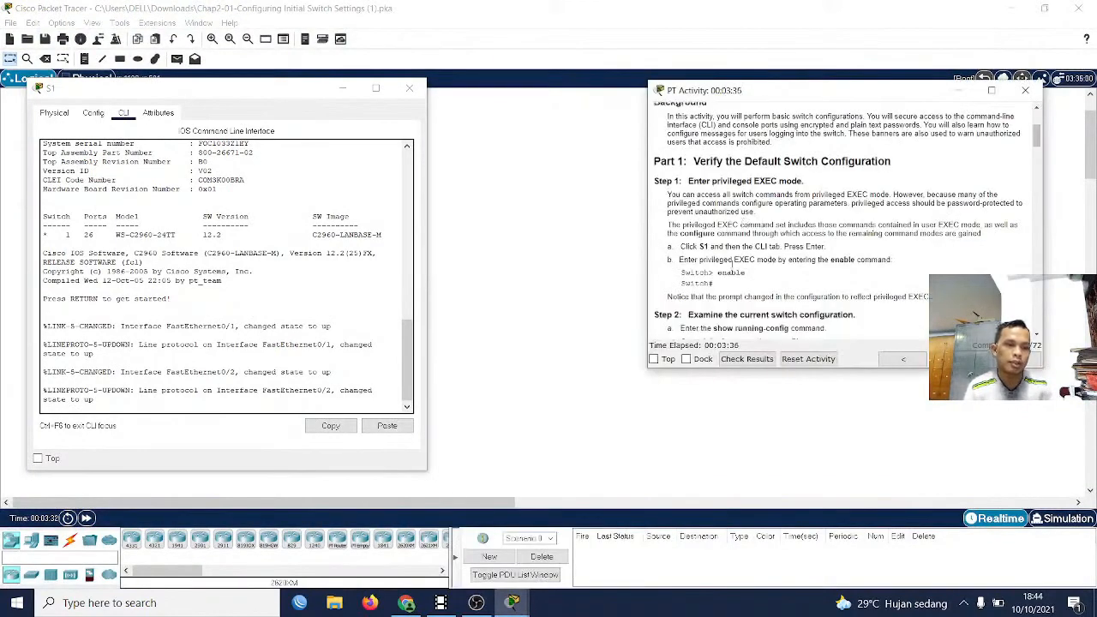
Start the console session on S1 and enter privileged EXEC mode with the enable command
{"action": "left_click", "coordinate": [297, 278]}
{"action": "key", "text": "Return"}
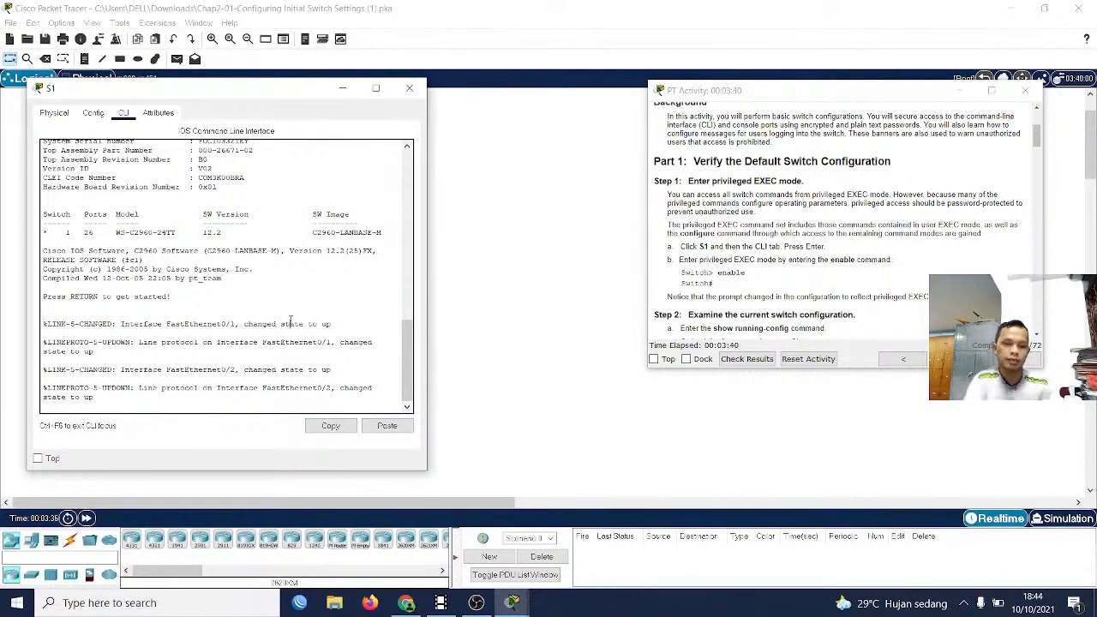
{"action": "key", "text": "Return"}
{"action": "key", "text": "Return"}
{"action": "type", "text": "ena"}
{"action": "key", "text": "Tab"}
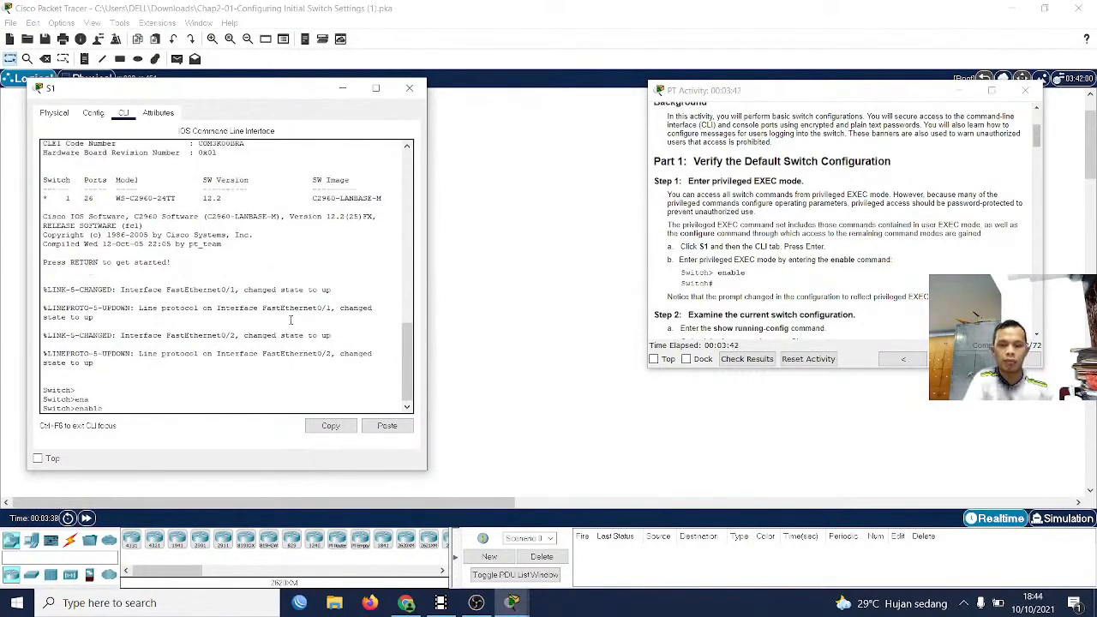
{"action": "key", "text": "Return"}
Display S1's current configuration with show running-config, as instructed in Part 1 Step 2
{"action": "scroll", "coordinate": [657, 292], "scroll_direction": "down", "scroll_amount": 2}
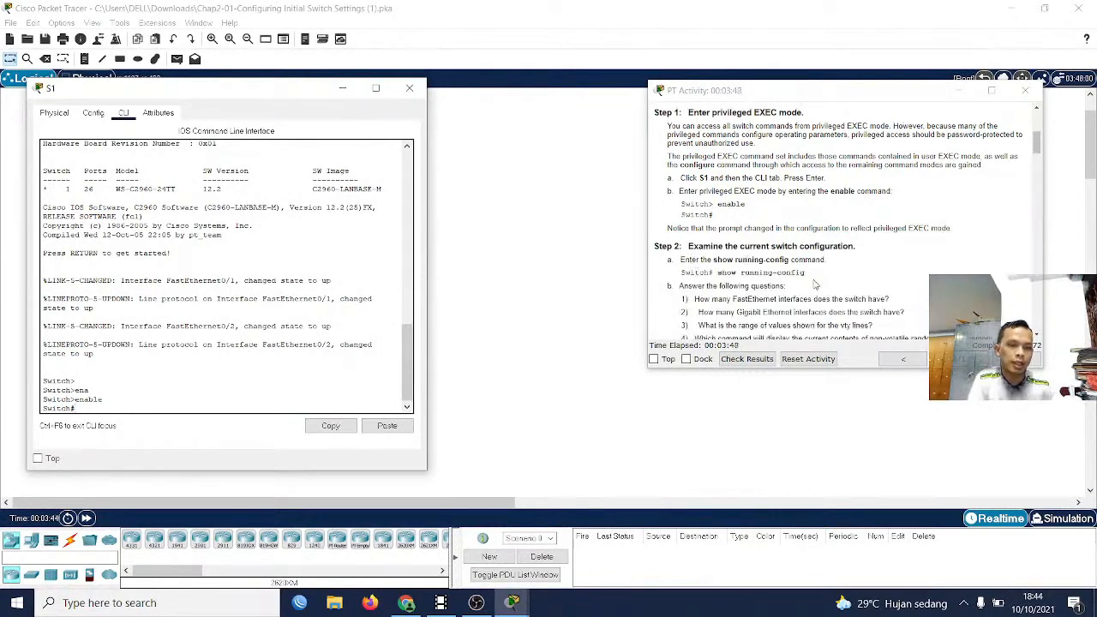
{"action": "left_click_drag", "start_coordinate": [818, 284], "coordinate": [718, 275]}
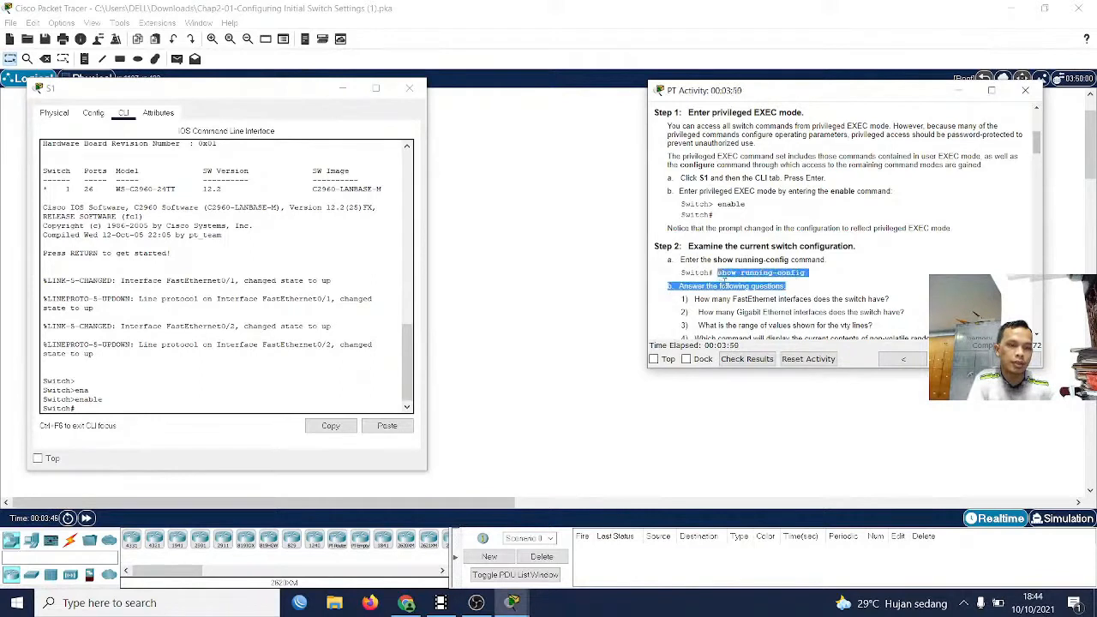
{"action": "left_click", "coordinate": [708, 283]}
{"action": "left_click", "coordinate": [193, 378]}
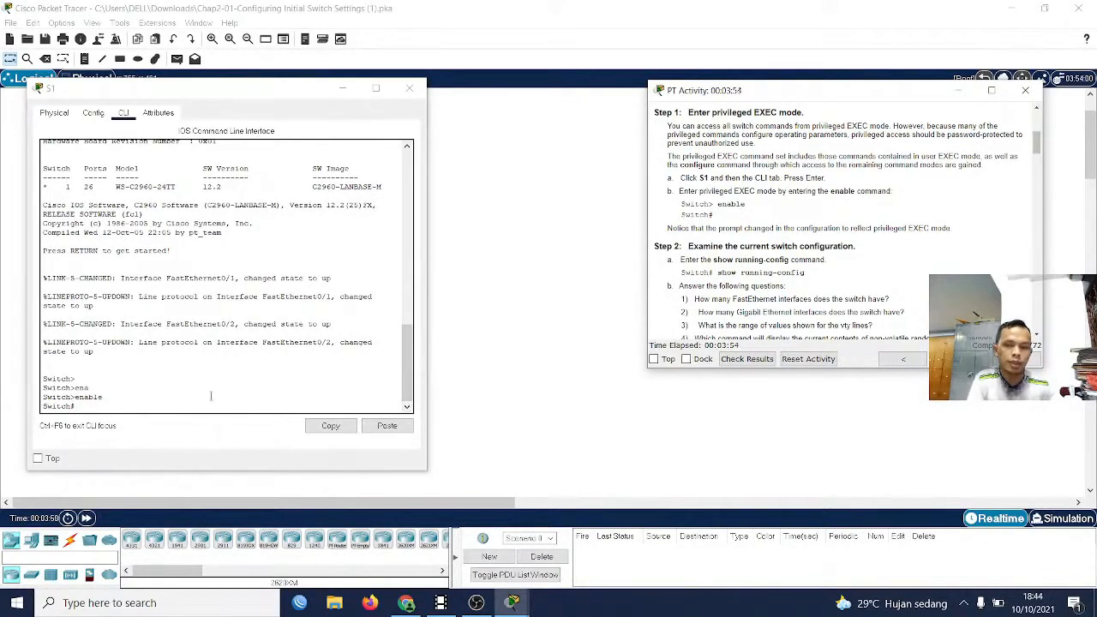
{"action": "left_click", "coordinate": [211, 396]}
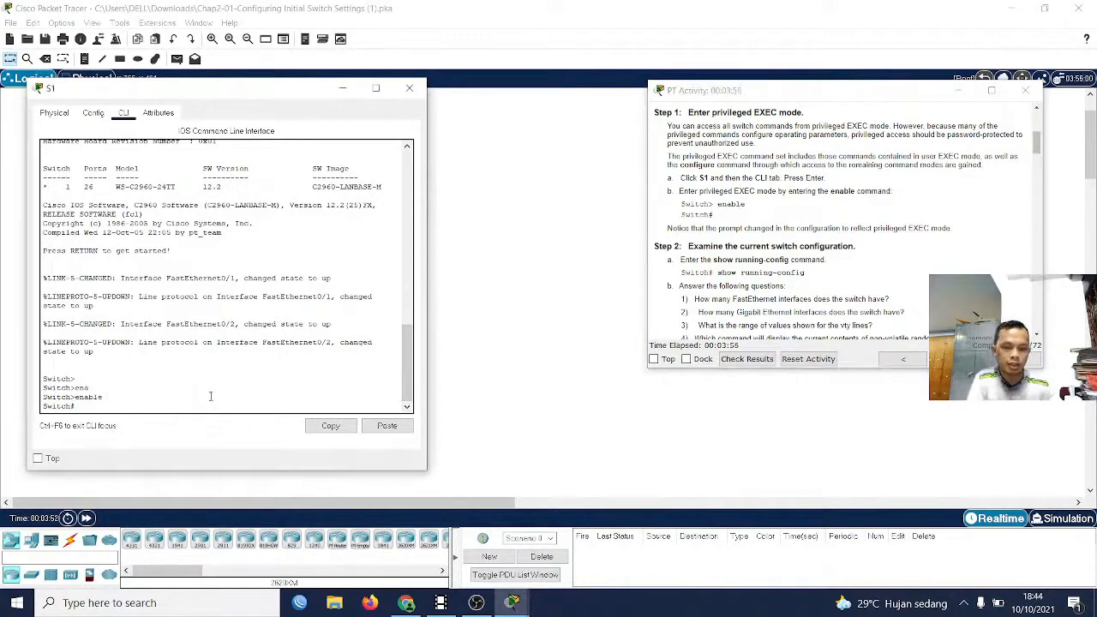
{"action": "type", "text": "sho"}
{"action": "key", "text": "Tab"}
{"action": "type", "text": "ru"}
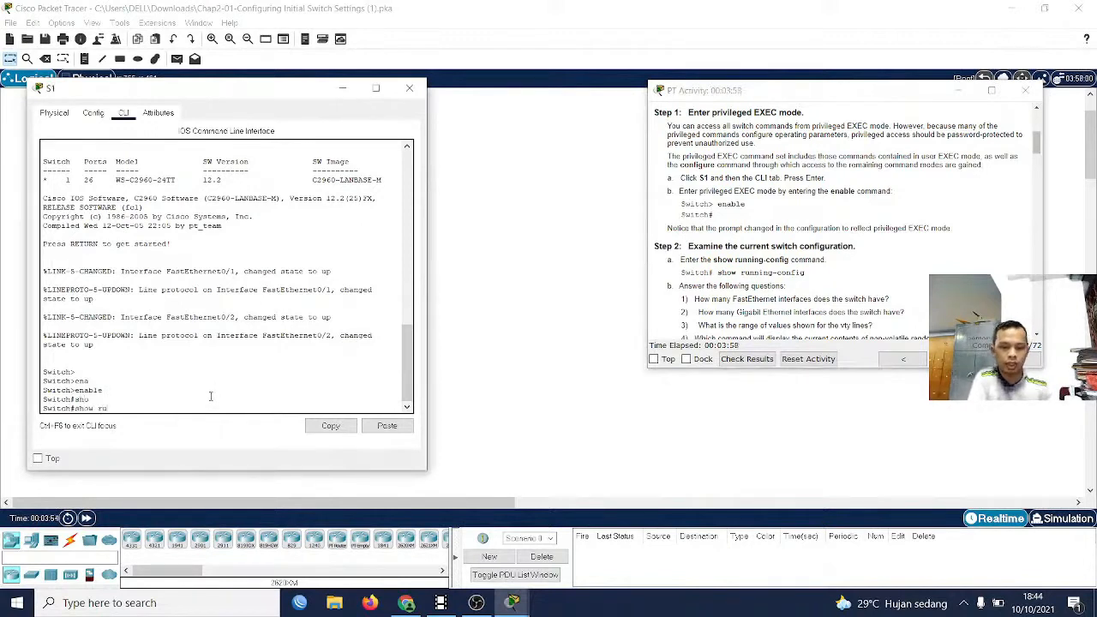
{"action": "type", "text": "nn"}
{"action": "key", "text": "Tab"}
{"action": "key", "text": "Return"}
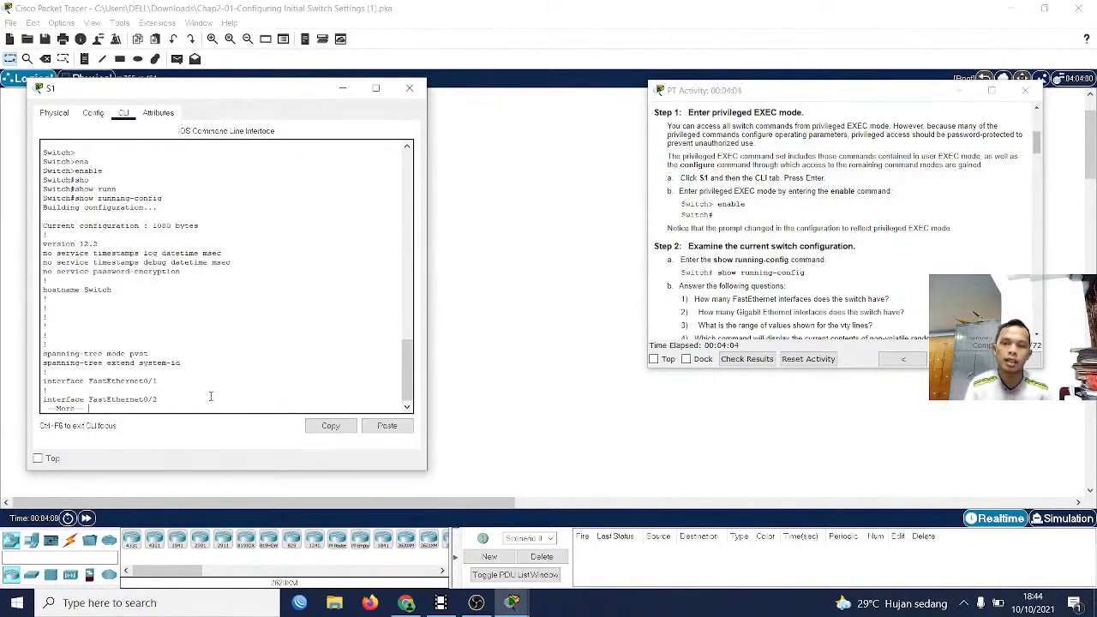
Page through S1's running configuration to the end, examining the FastEthernet, GigabitEthernet and vty line entries
{"action": "key", "text": "Return"}
{"action": "key", "text": "Return"}
{"action": "key", "text": "Return"}
{"action": "key", "text": "Return"}
{"action": "key", "text": "Return"}
{"action": "key", "text": "Return"}
{"action": "key", "text": "Return"}
{"action": "key", "text": "Return"}
{"action": "key", "text": "Return"}
{"action": "key", "text": "Return"}
{"action": "key", "text": "Return"}
{"action": "key", "text": "Return"}
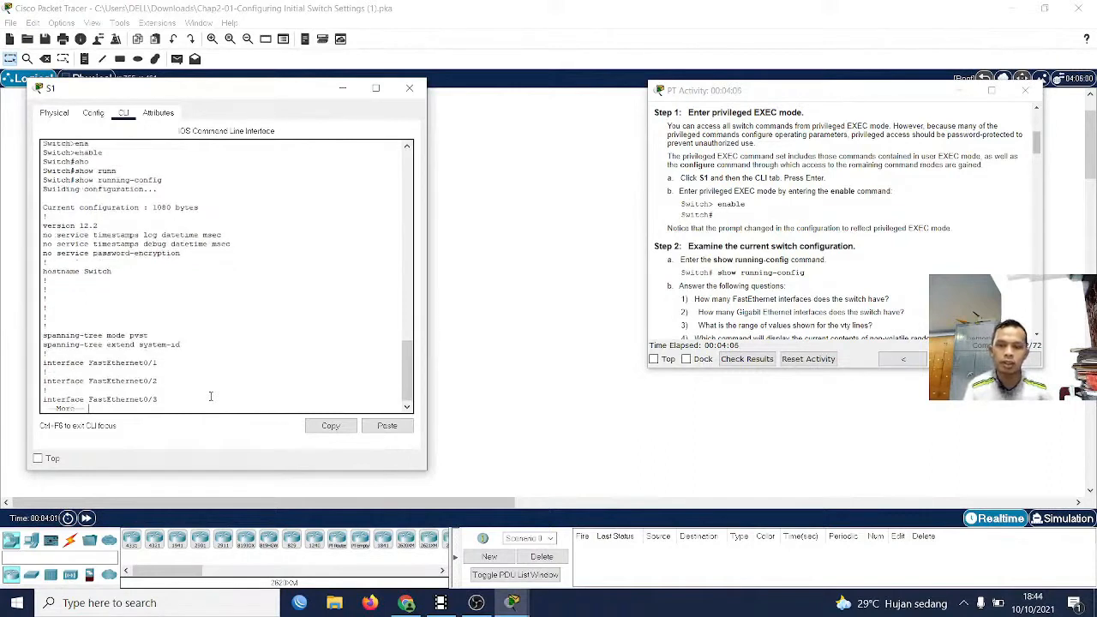
{"action": "key", "text": "Return"}
{"action": "key", "text": "Return"}
{"action": "key", "text": "Return"}
{"action": "key", "text": "Return"}
{"action": "key", "text": "Return"}
{"action": "key", "text": "Return"}
{"action": "key", "text": "Return"}
{"action": "key", "text": "Return"}
{"action": "key", "text": "Return"}
{"action": "key", "text": "Return"}
{"action": "key", "text": "Return"}
{"action": "key", "text": "Return"}
{"action": "key", "text": "Return"}
{"action": "key", "text": "Return"}
{"action": "key", "text": "Return"}
{"action": "key", "text": "Return"}
{"action": "key", "text": "Return"}
{"action": "key", "text": "Return"}
{"action": "key", "text": "Return"}
{"action": "key", "text": "Return"}
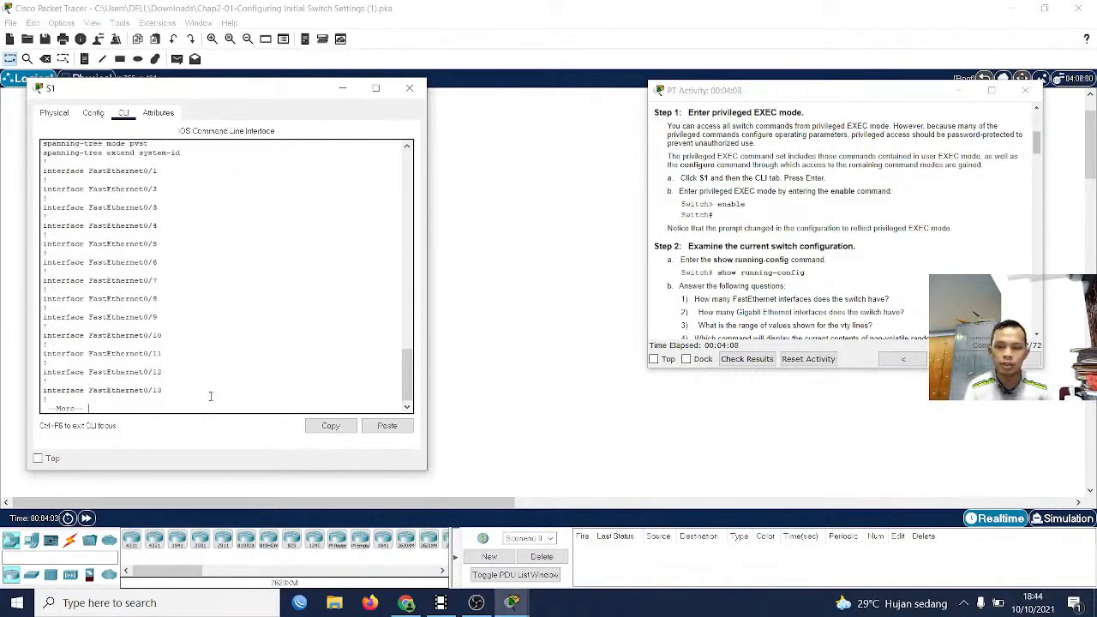
{"action": "key", "text": "Return"}
{"action": "key", "text": "Return"}
{"action": "key", "text": "Return"}
{"action": "key", "text": "Return"}
{"action": "key", "text": "Return"}
{"action": "key", "text": "Return"}
{"action": "key", "text": "Return"}
{"action": "key", "text": "Return"}
{"action": "key", "text": "Return"}
{"action": "key", "text": "Return"}
{"action": "key", "text": "Return"}
{"action": "key", "text": "Return"}
{"action": "key", "text": "Return"}
{"action": "key", "text": "Return"}
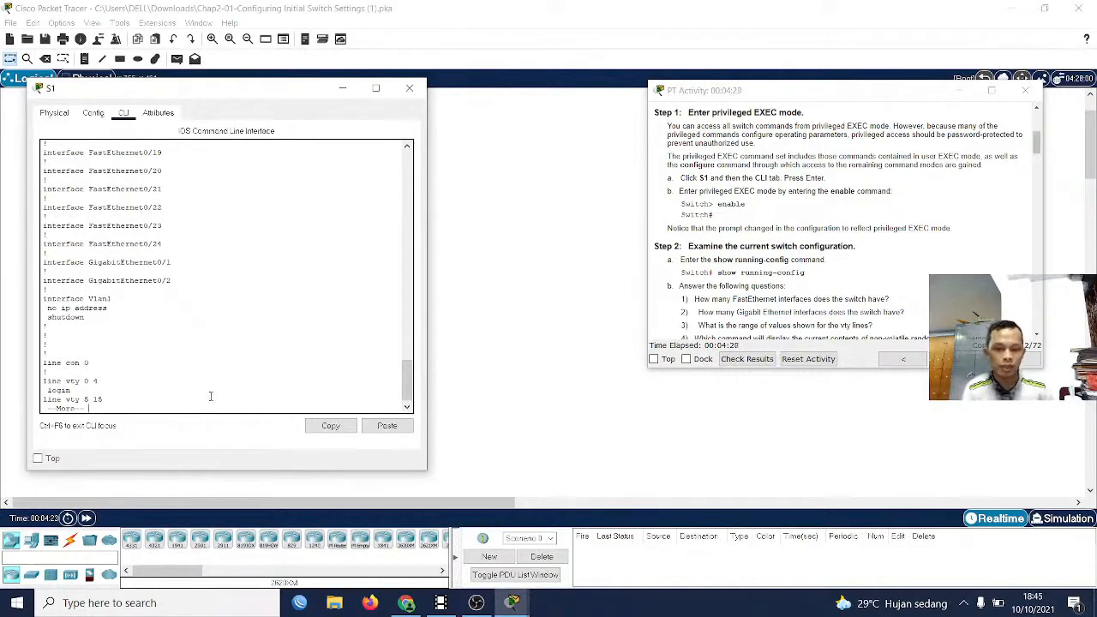
{"action": "key", "text": "Return"}
{"action": "key", "text": "Return"}
{"action": "key", "text": "Return"}
{"action": "key", "text": "Return"}
{"action": "key", "text": "Return"}
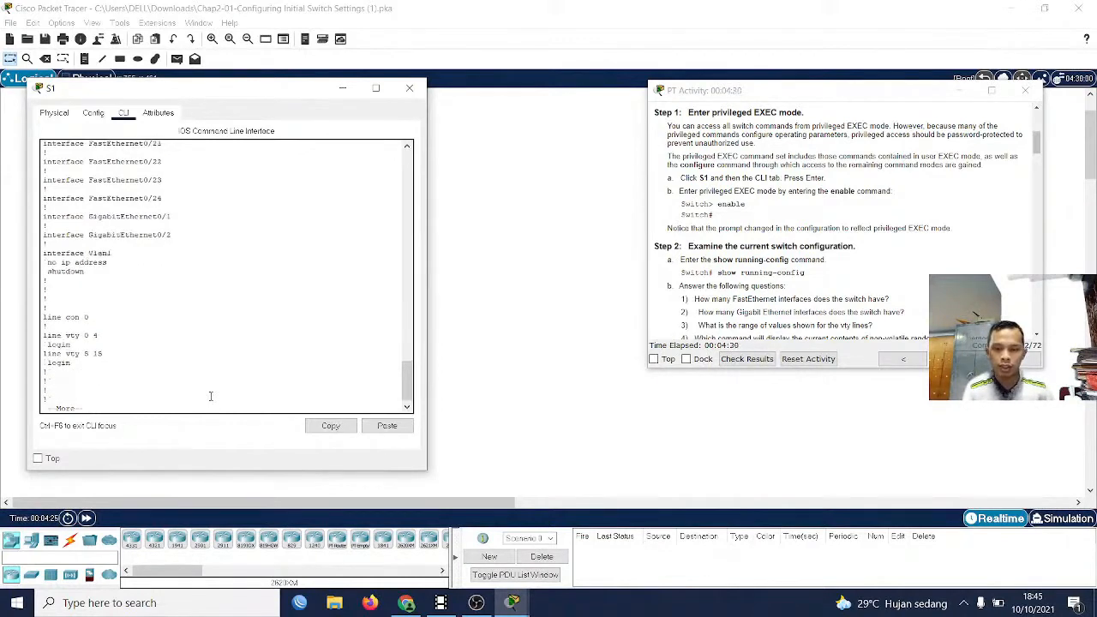
{"action": "key", "text": "Return"}
{"action": "key", "text": "Return"}
{"action": "key", "text": "Return"}
{"action": "key", "text": "Return"}
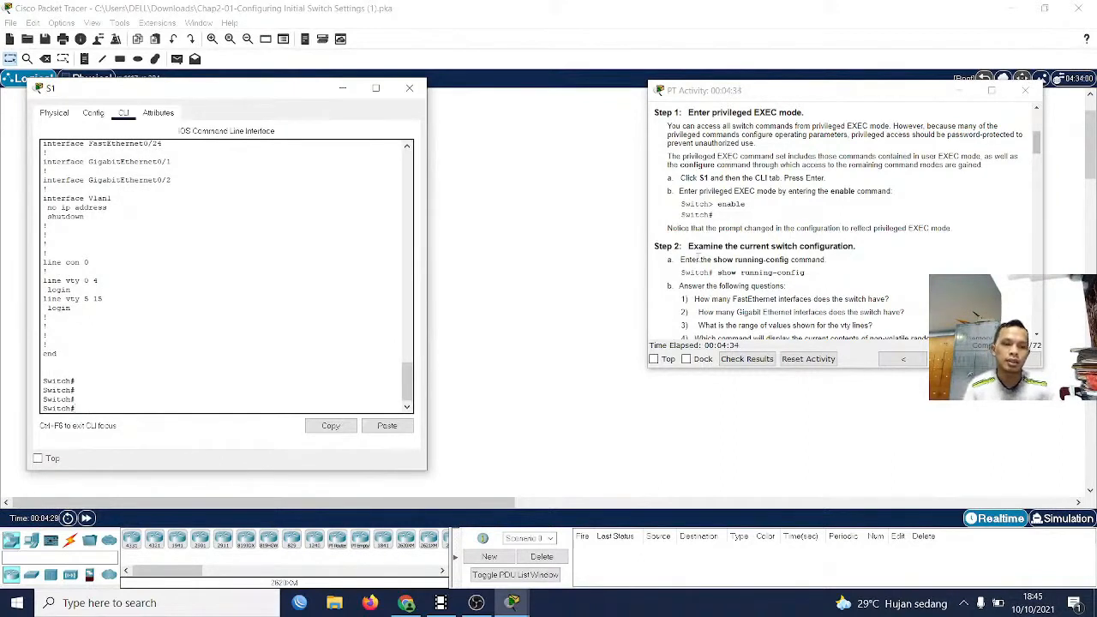
Consult the Part 2 Step 1 instructions and enter global configuration mode on S1 with configure terminal
{"action": "scroll", "coordinate": [699, 271], "scroll_direction": "down", "scroll_amount": 2}
{"action": "scroll", "coordinate": [697, 274], "scroll_direction": "down", "scroll_amount": 2}
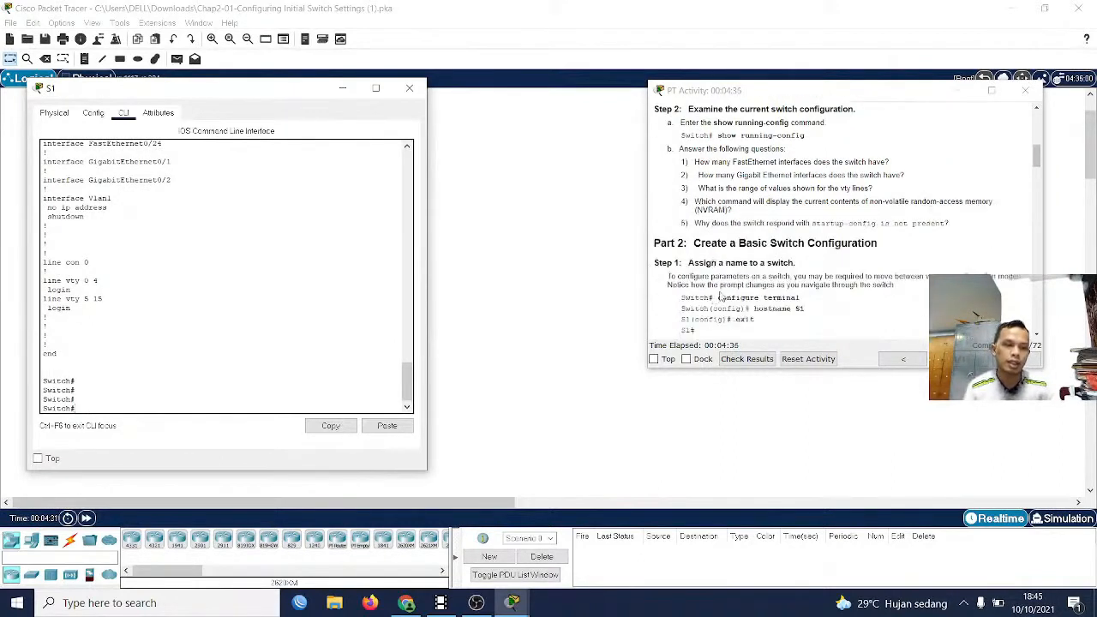
{"action": "scroll", "coordinate": [724, 298], "scroll_direction": "down", "scroll_amount": 1}
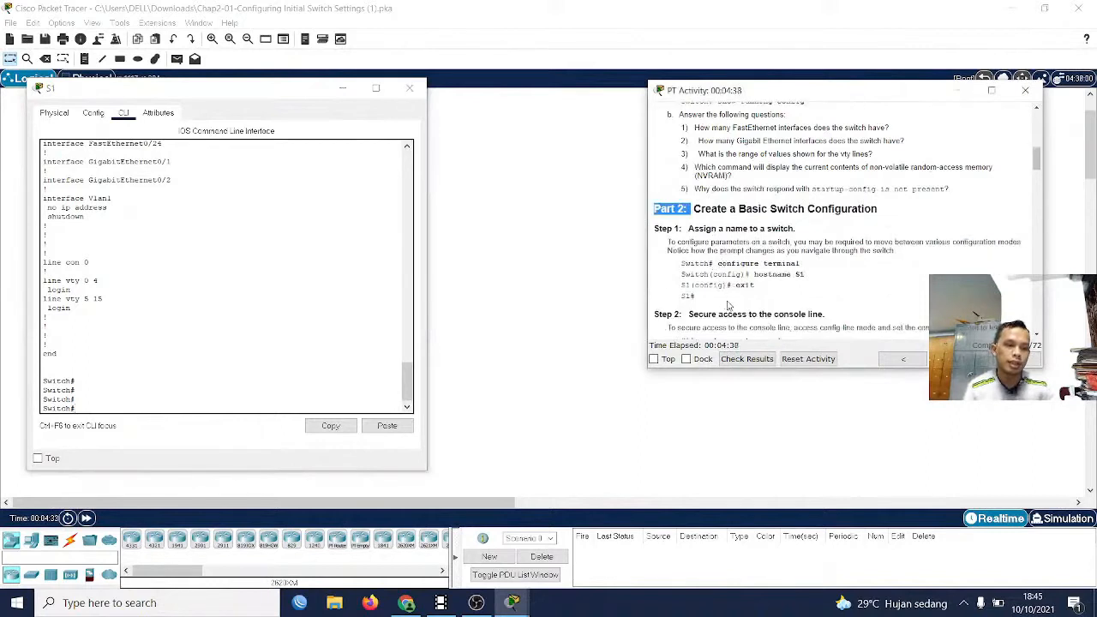
{"action": "left_click_drag", "start_coordinate": [718, 264], "coordinate": [787, 265]}
{"action": "scroll", "coordinate": [782, 291], "scroll_direction": "down", "scroll_amount": 1}
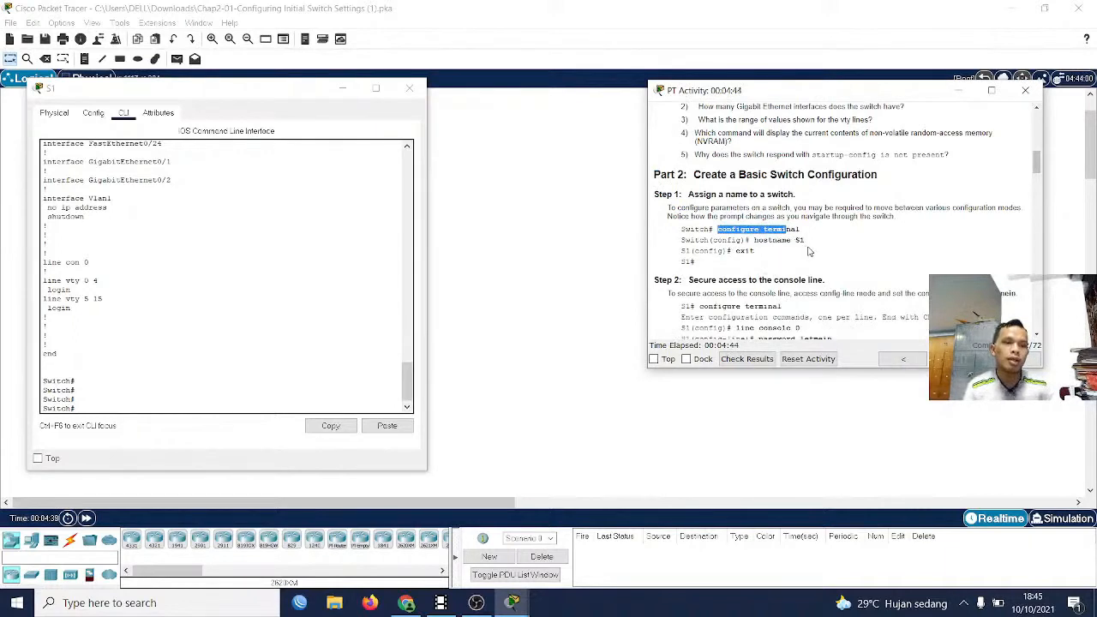
{"action": "left_click", "coordinate": [353, 327]}
{"action": "left_click", "coordinate": [205, 371]}
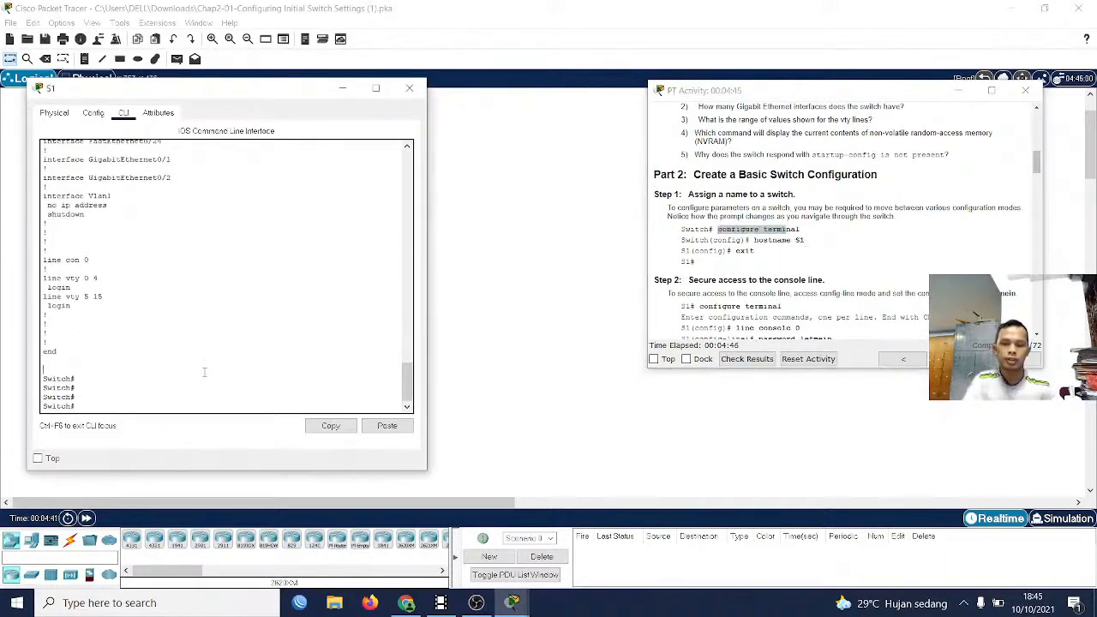
{"action": "type", "text": "conf"}
{"action": "key", "text": "Tab"}
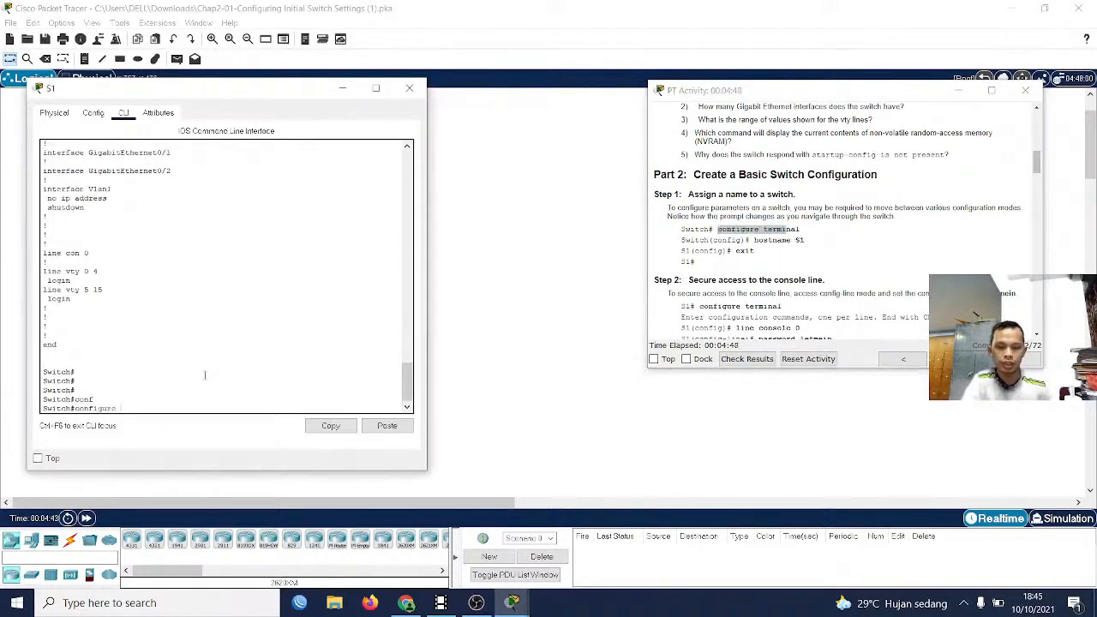
{"action": "type", "text": "ter"}
{"action": "key", "text": "Tab"}
{"action": "key", "text": "Return"}
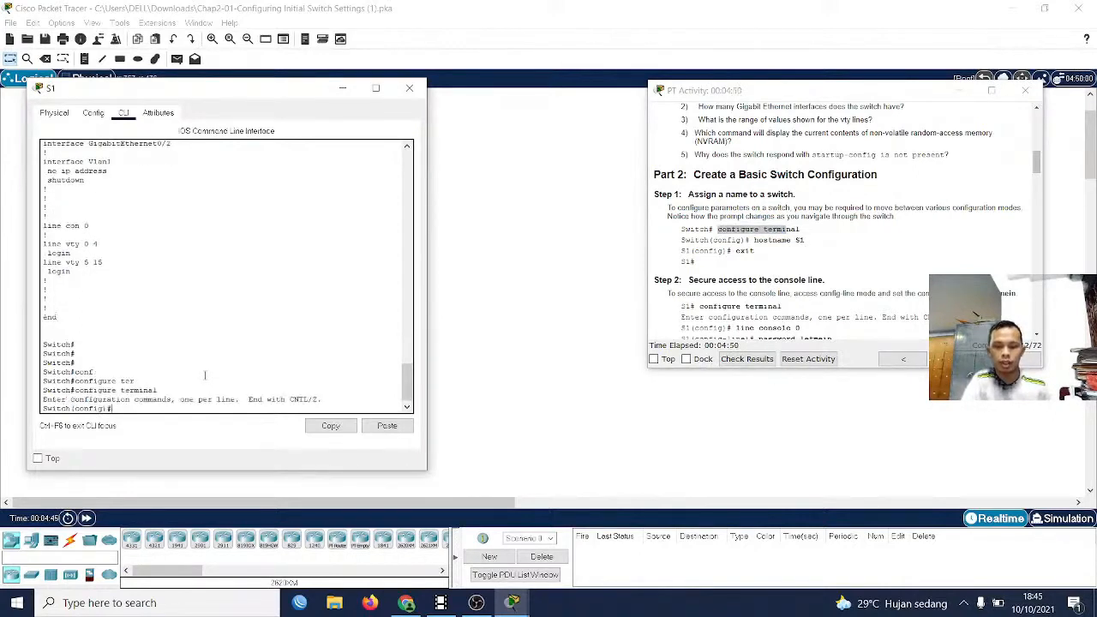
Set the switch's hostname to S1
{"action": "type", "text": "hos"}
{"action": "key", "text": "Tab"}
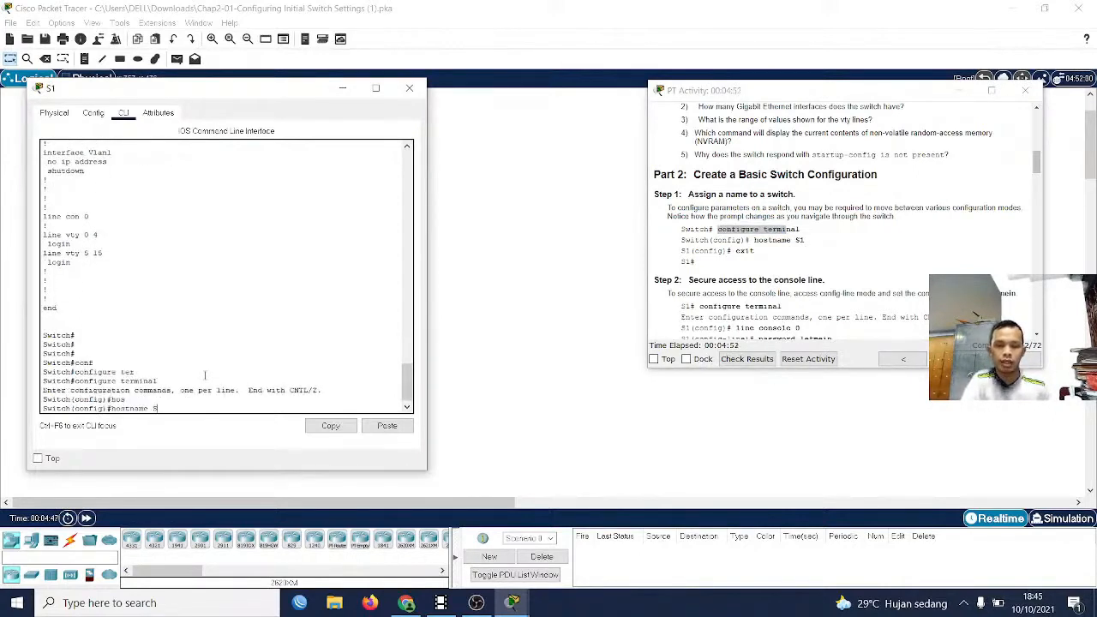
{"action": "type", "text": "S1"}
{"action": "key", "text": "Return"}
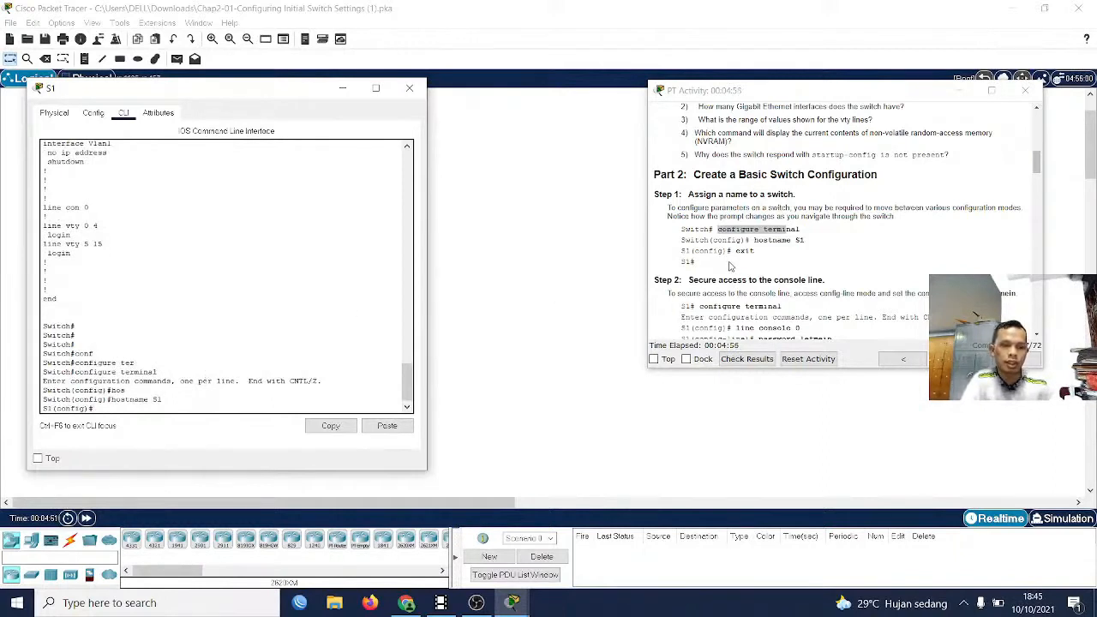
Consult the Part 2 Step 2 instructions and enter line configuration mode on S1 with line console 0
{"action": "scroll", "coordinate": [715, 273], "scroll_direction": "down", "scroll_amount": 1}
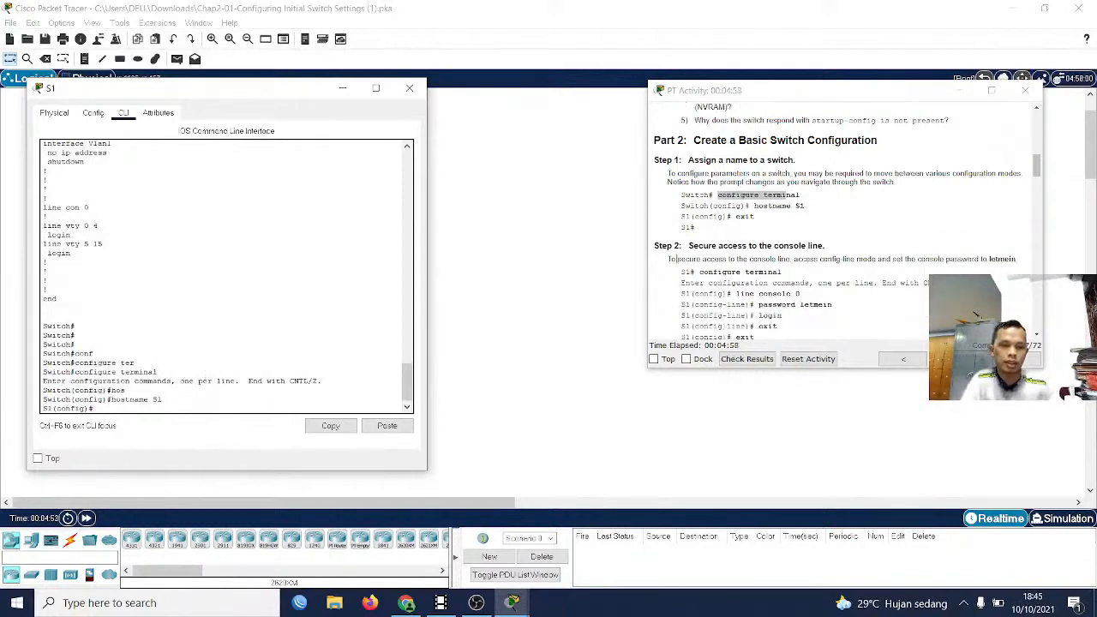
{"action": "scroll", "coordinate": [690, 257], "scroll_direction": "down", "scroll_amount": 1}
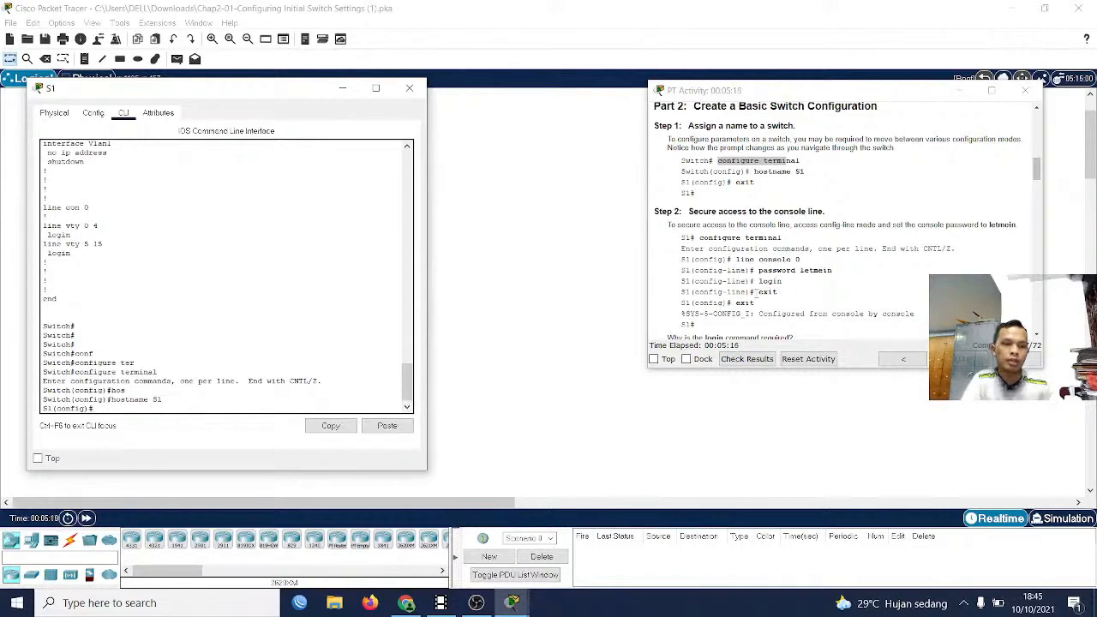
{"action": "scroll", "coordinate": [758, 296], "scroll_direction": "down", "scroll_amount": 1}
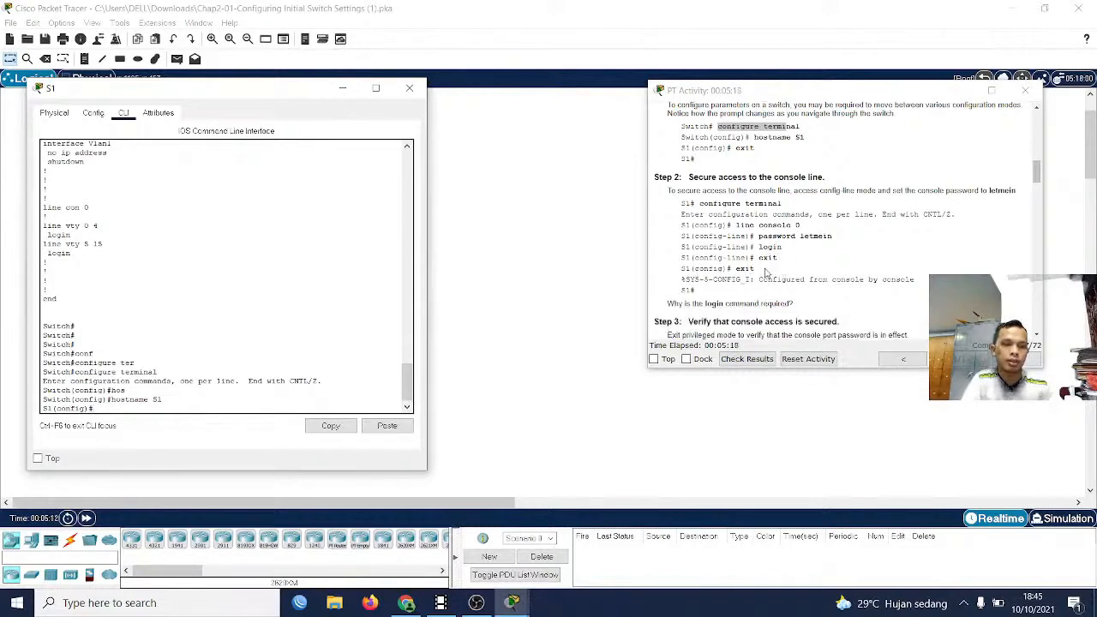
{"action": "key", "text": "Return"}
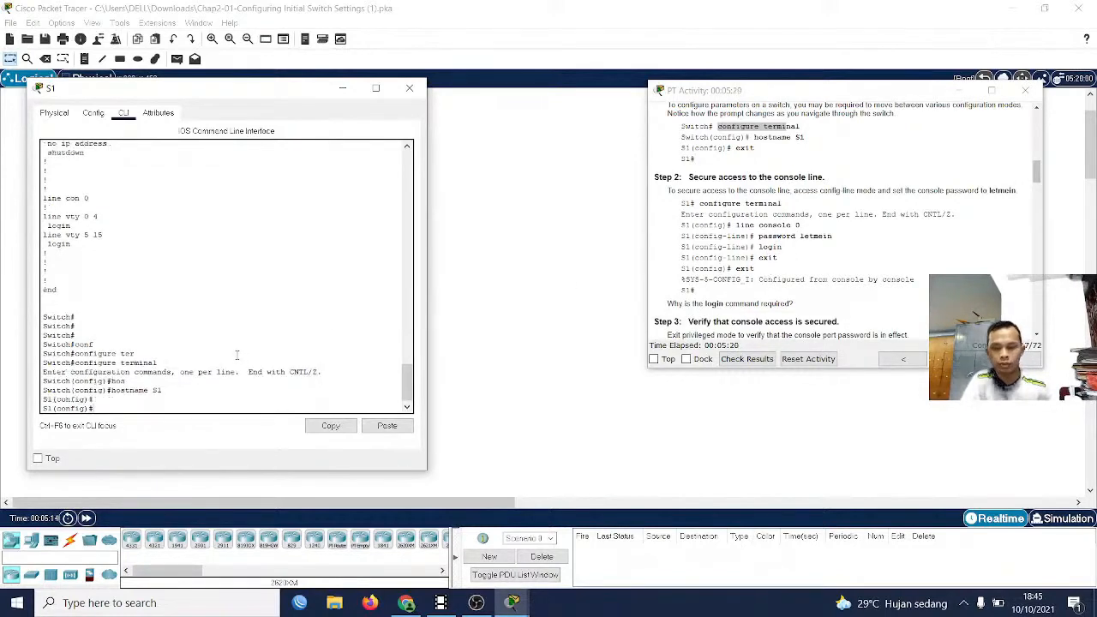
{"action": "type", "text": "lin"}
{"action": "key", "text": "Tab"}
{"action": "type", "text": "con"}
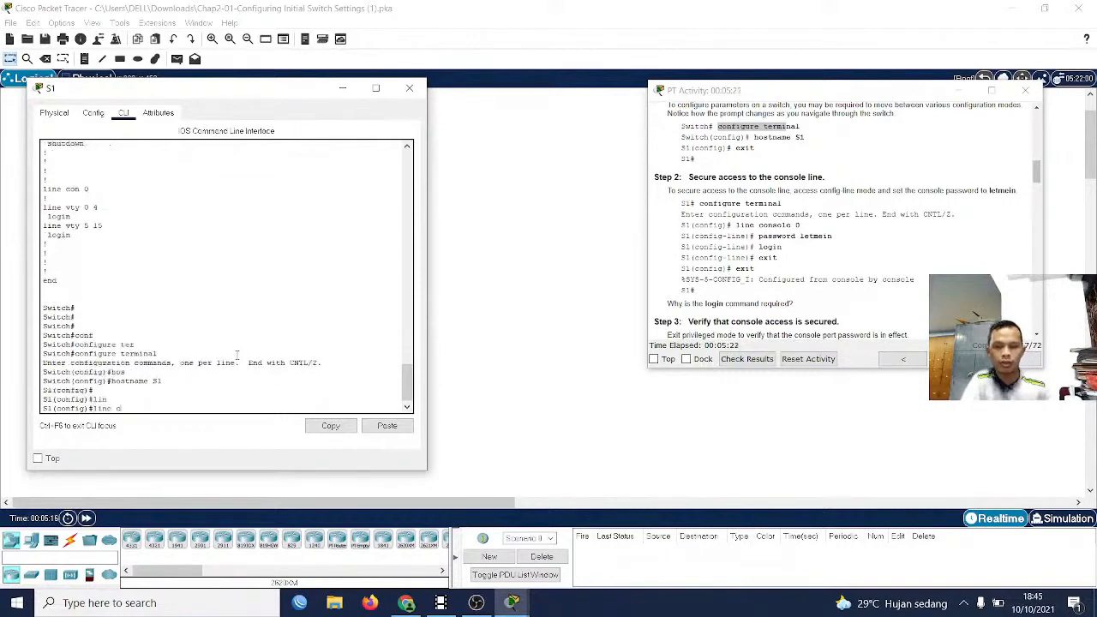
{"action": "key", "text": "Tab"}
{"action": "type", "text": "0"}
{"action": "key", "text": "Return"}
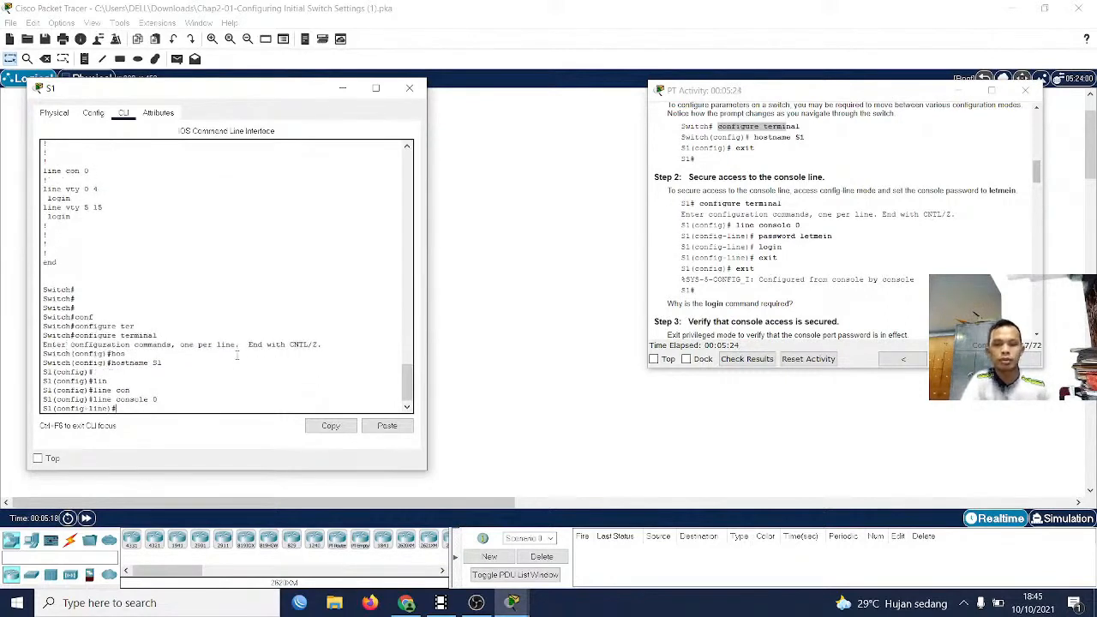
Set the console line password given in the instructions and require it at sign-in with the login command
{"action": "type", "text": "pas"}
{"action": "key", "text": "Tab"}
{"action": "type", "text": "l"}
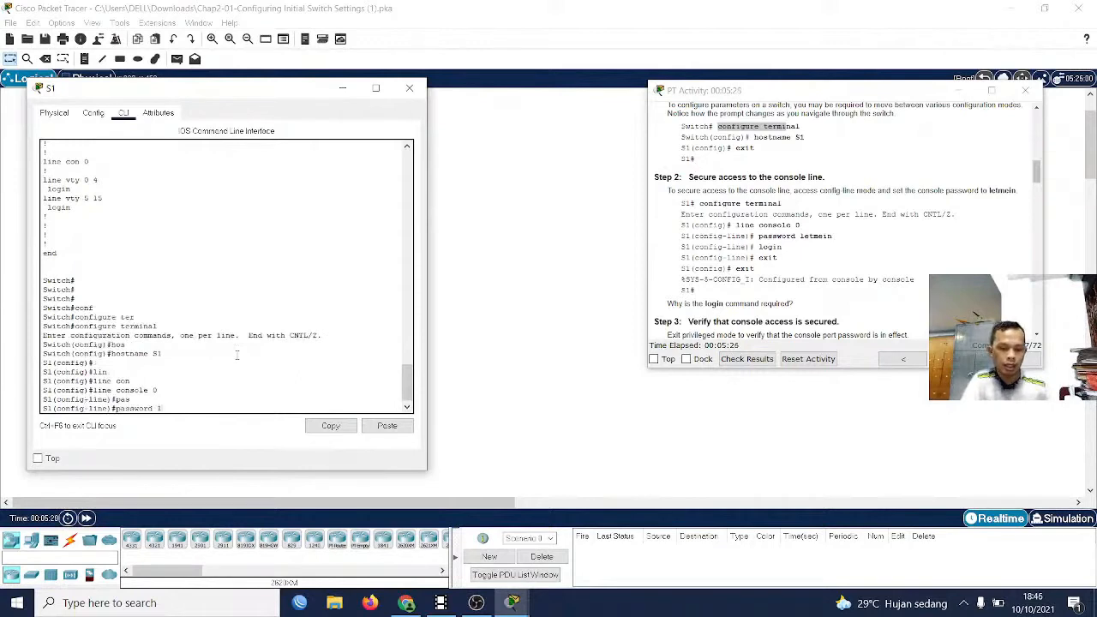
{"action": "type", "text": "etmein"}
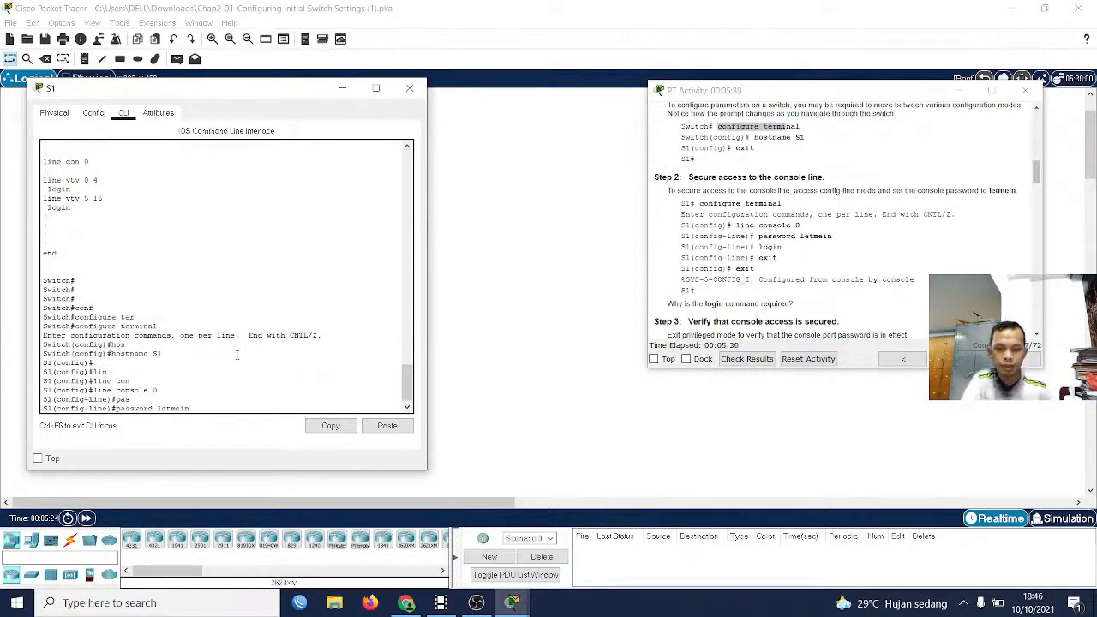
{"action": "key", "text": "Return"}
{"action": "type", "text": "login"}
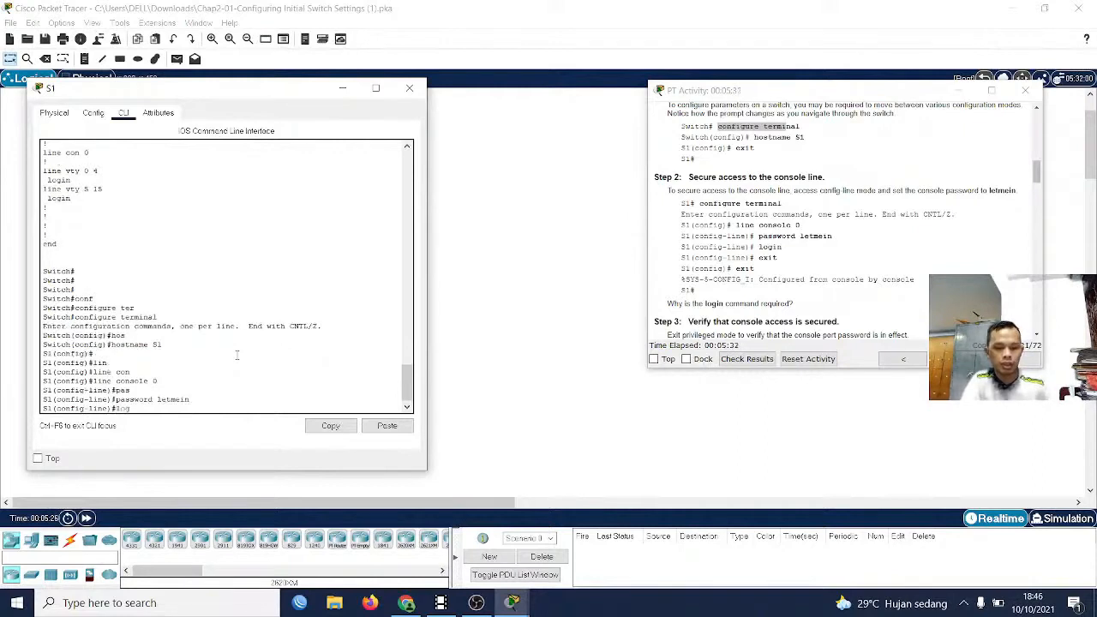
{"action": "key", "text": "Return"}
Exit line and global configuration modes, log out of S1, and bring up the console's password prompt
{"action": "type", "text": "exit"}
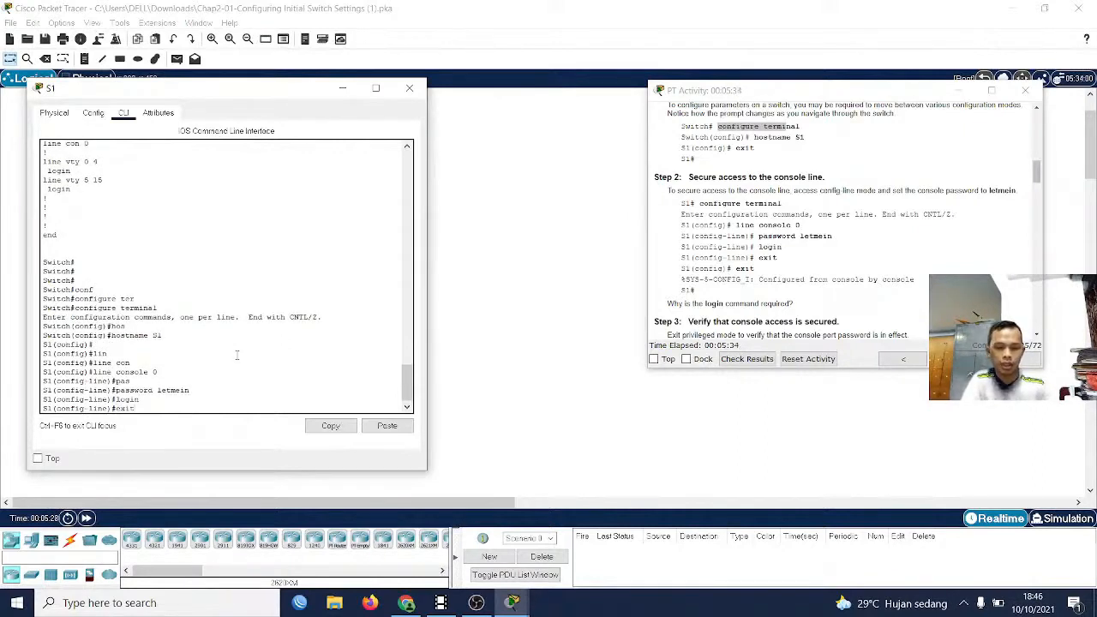
{"action": "key", "text": "Return"}
{"action": "type", "text": "exit"}
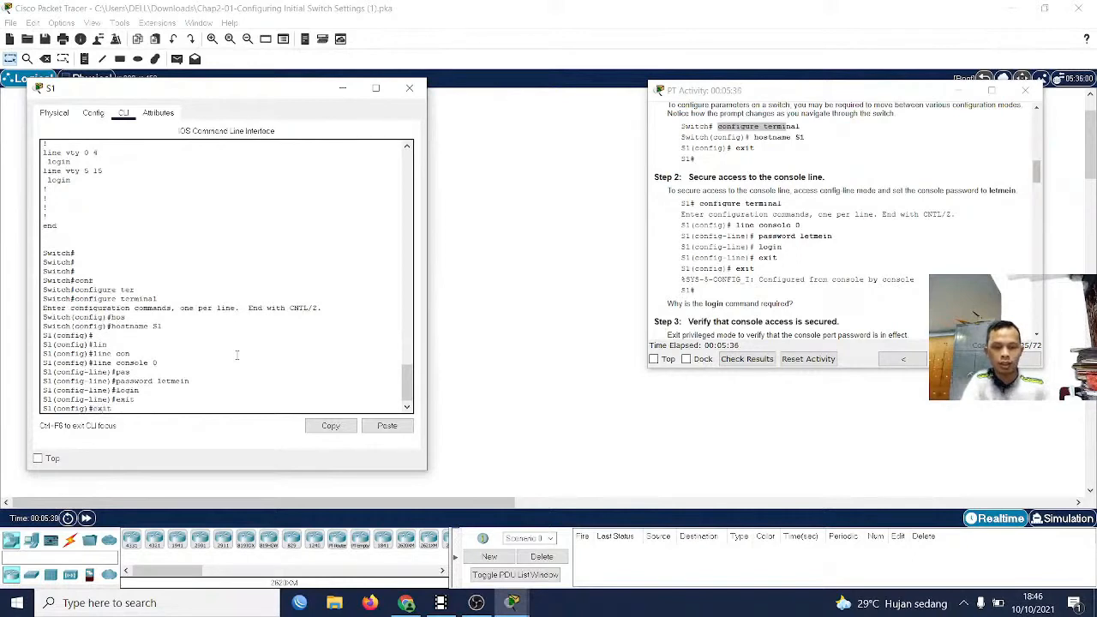
{"action": "key", "text": "Return"}
{"action": "key", "text": "Return"}
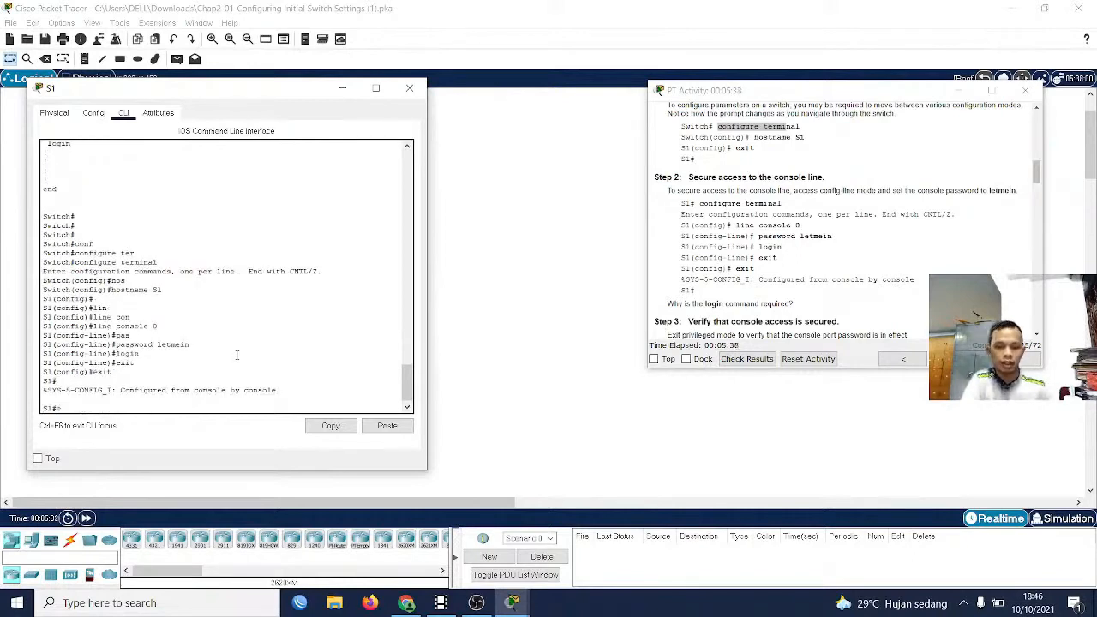
{"action": "type", "text": "exit"}
{"action": "key", "text": "Return"}
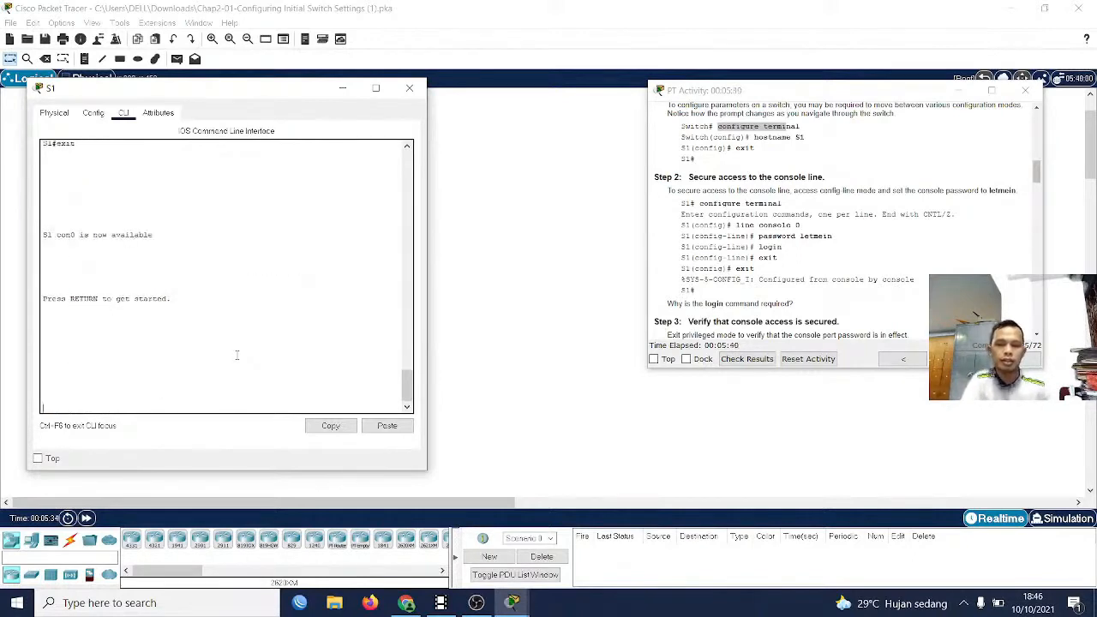
{"action": "key", "text": "Return"}
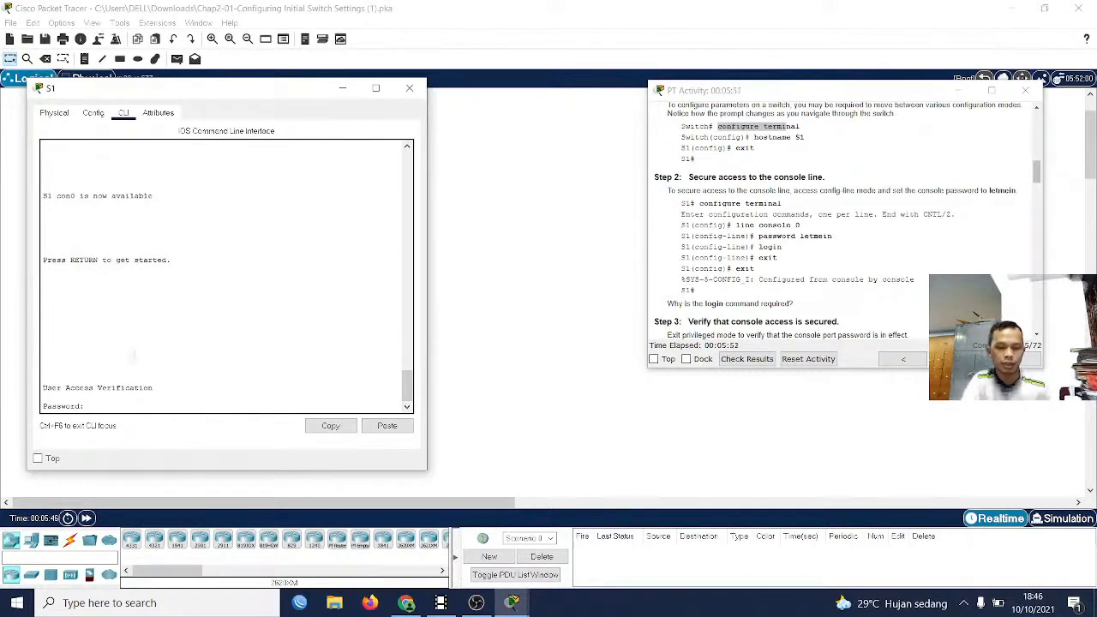
Log back in to S1 with the console password and enter privileged mode with enable
{"action": "type", "text": "letmein"}
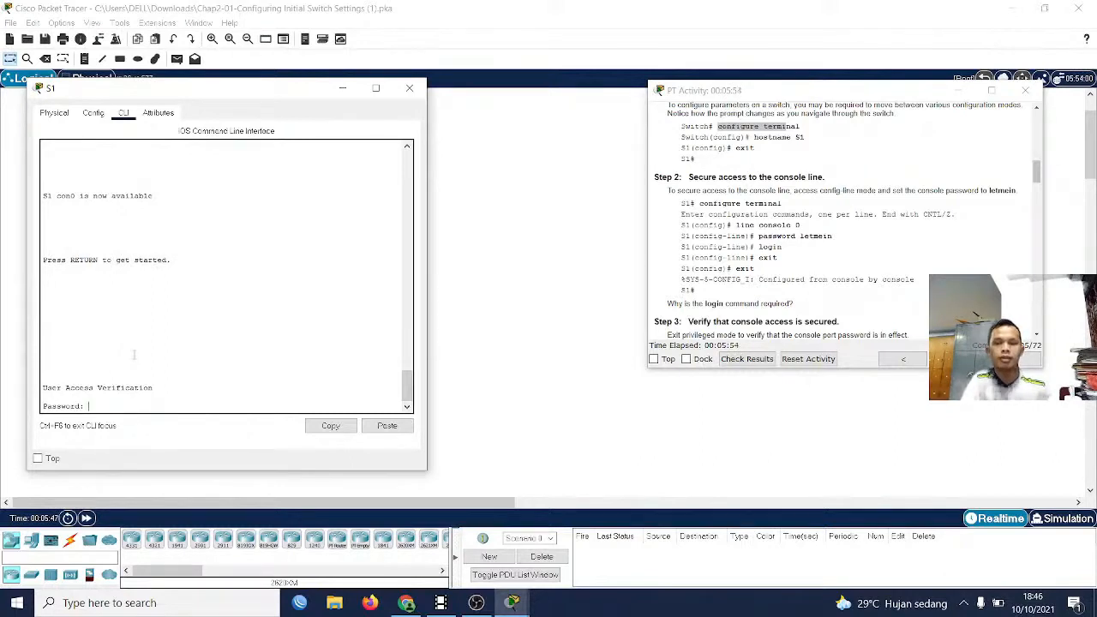
{"action": "key", "text": "Return"}
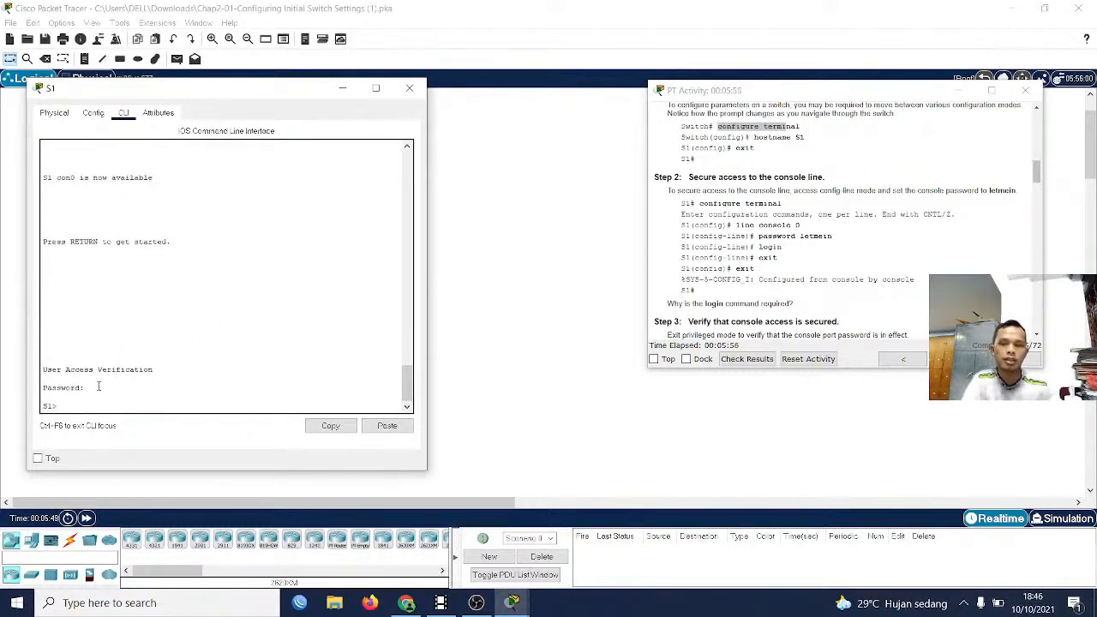
{"action": "type", "text": "en"}
{"action": "key", "text": "Tab"}
{"action": "key", "text": "Return"}
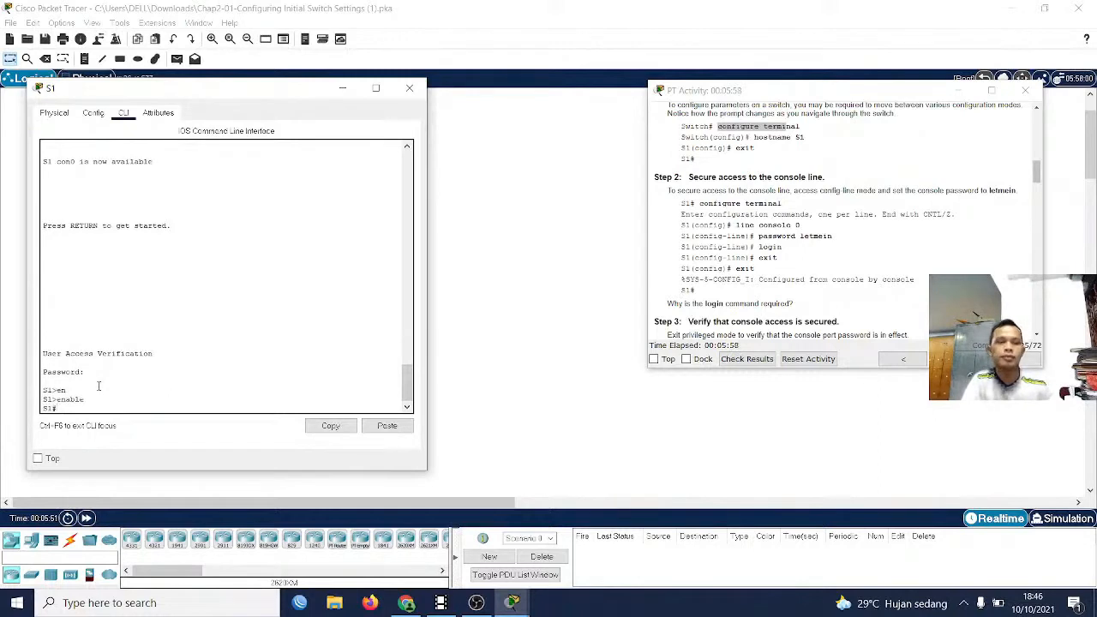
Read the Part 2 Step 3 and Step 4 instructions on verifying console access and securing privileged mode
{"action": "scroll", "coordinate": [675, 252], "scroll_direction": "down", "scroll_amount": 2}
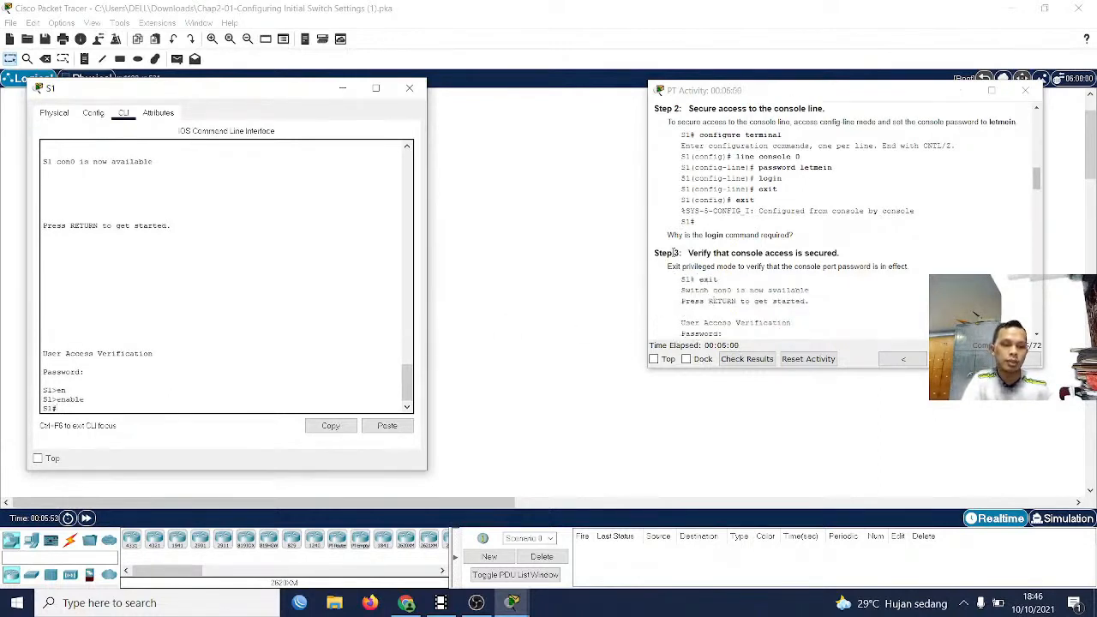
{"action": "left_click_drag", "start_coordinate": [660, 253], "coordinate": [697, 266]}
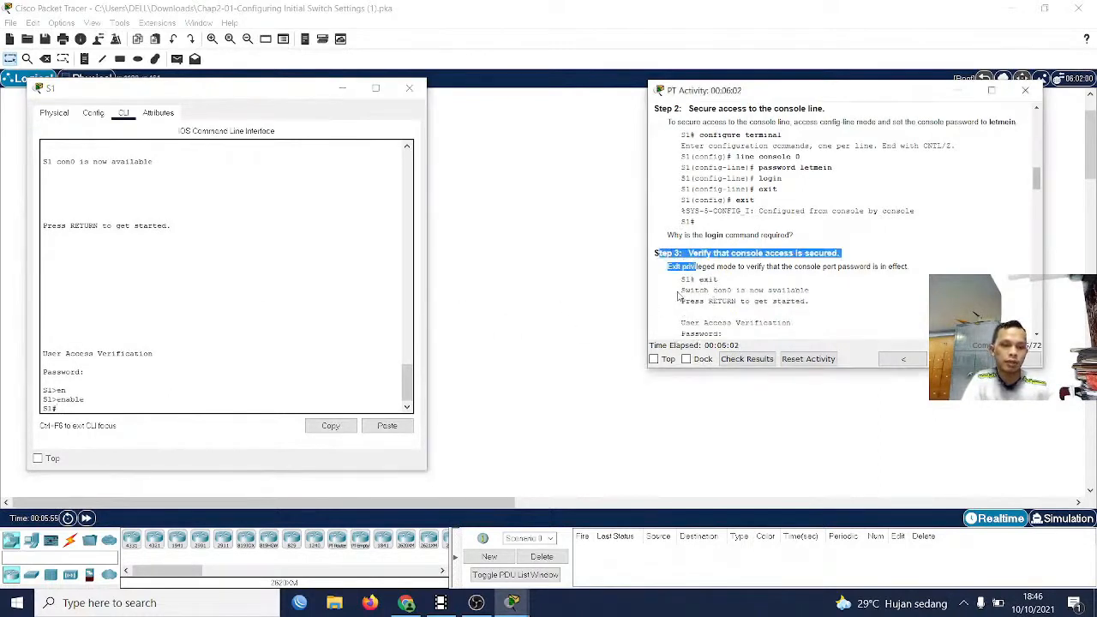
{"action": "scroll", "coordinate": [677, 295], "scroll_direction": "down", "scroll_amount": 2}
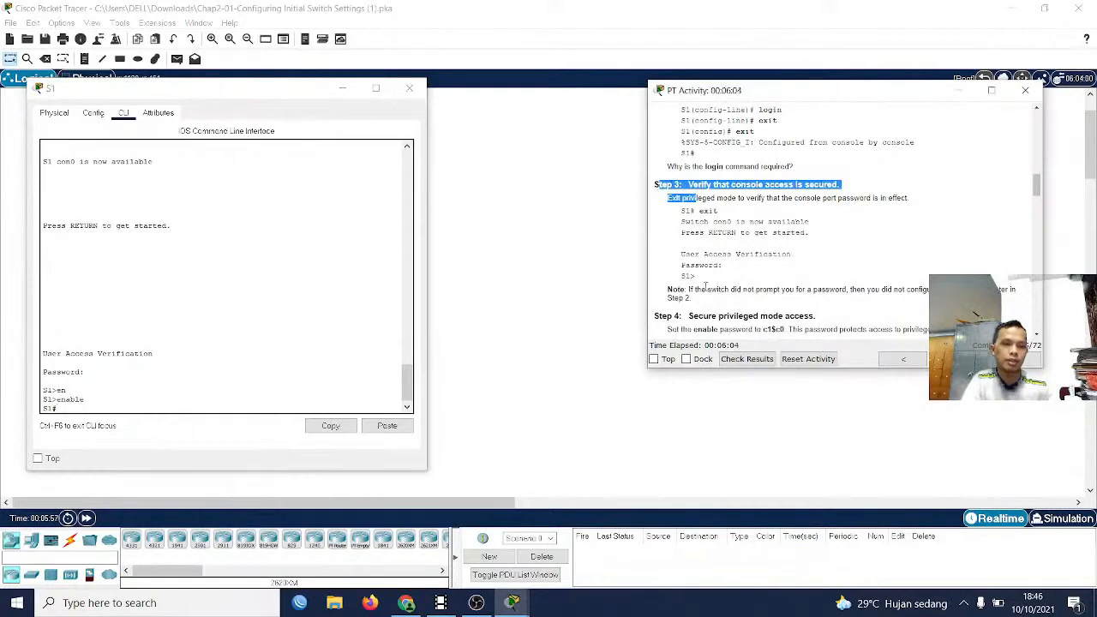
{"action": "scroll", "coordinate": [711, 287], "scroll_direction": "down", "scroll_amount": 2}
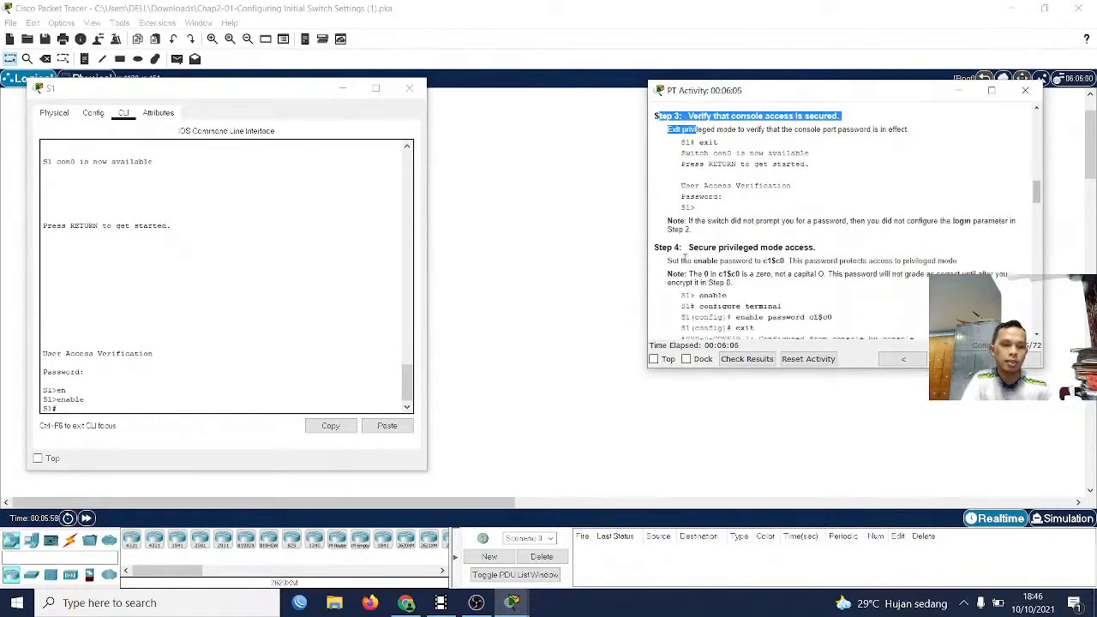
{"action": "left_click_drag", "start_coordinate": [693, 250], "coordinate": [803, 248]}
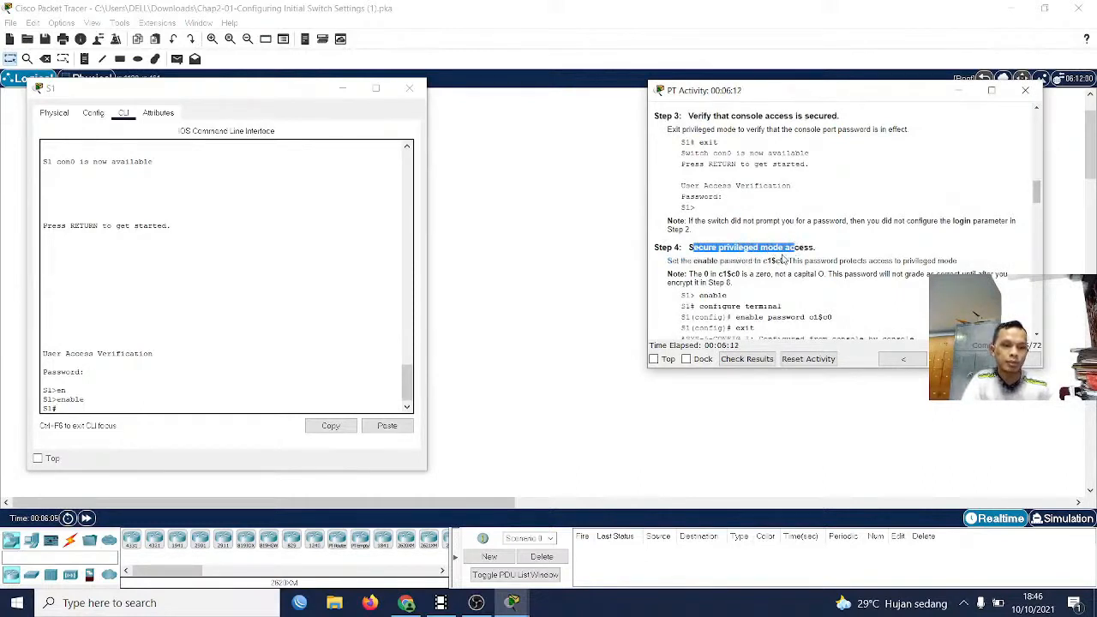
{"action": "scroll", "coordinate": [783, 262], "scroll_direction": "down", "scroll_amount": 1}
{"action": "scroll", "coordinate": [782, 263], "scroll_direction": "down", "scroll_amount": 1}
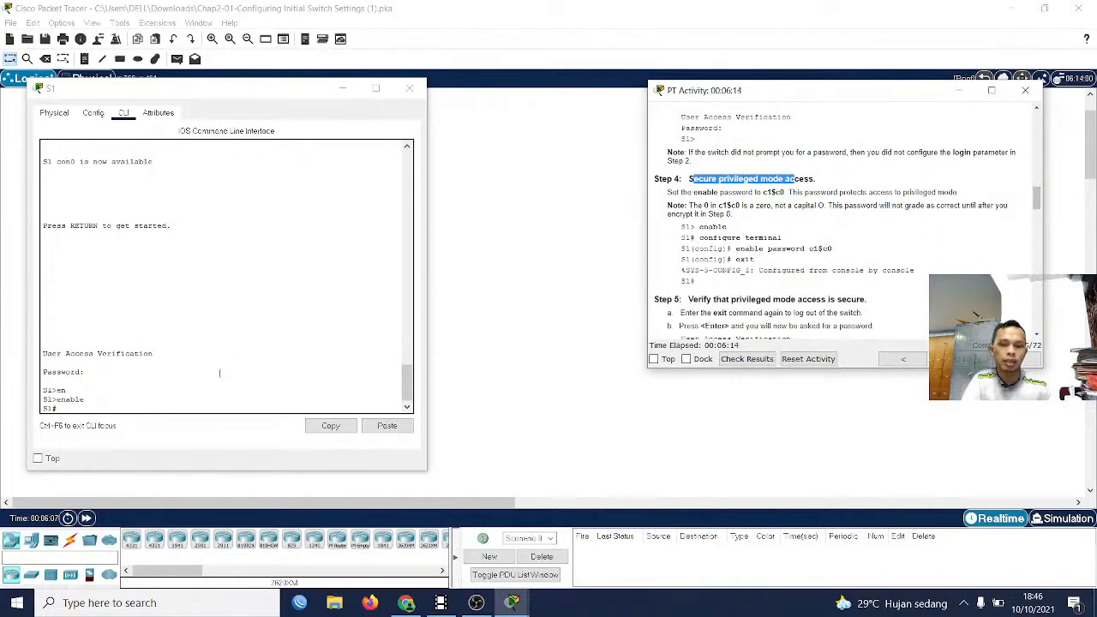
Enter global configuration mode on S1 with configure terminal, as instructed in Part 2 Step 4
{"action": "left_click", "coordinate": [264, 356]}
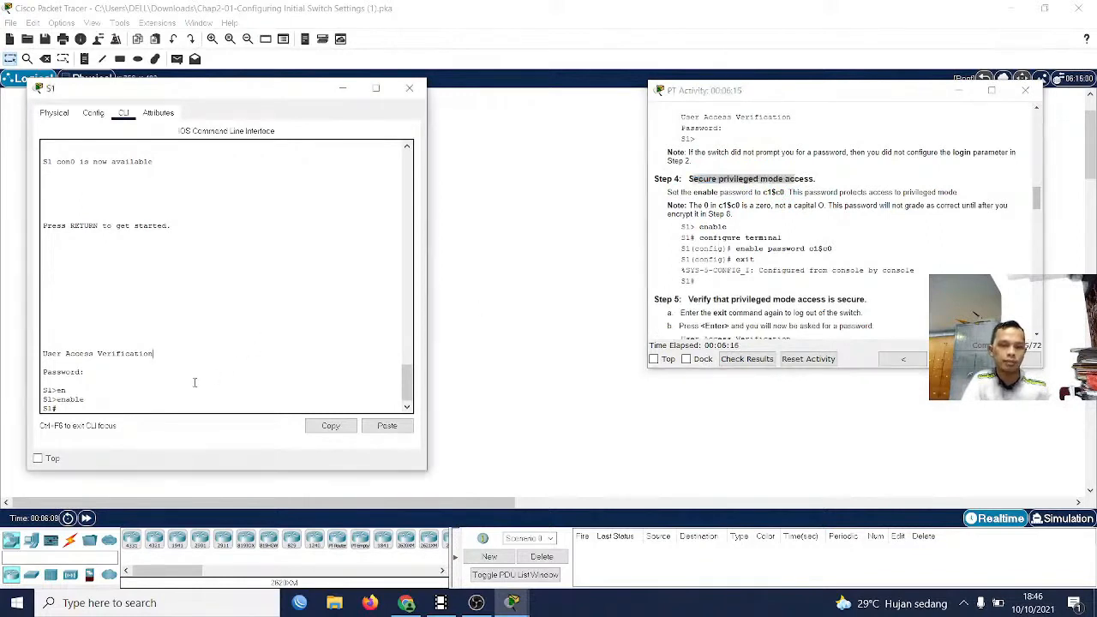
{"action": "type", "text": "conv"}
{"action": "key", "text": "Tab"}
{"action": "key", "text": "BackSpace"}
{"action": "key", "text": "BackSpace"}
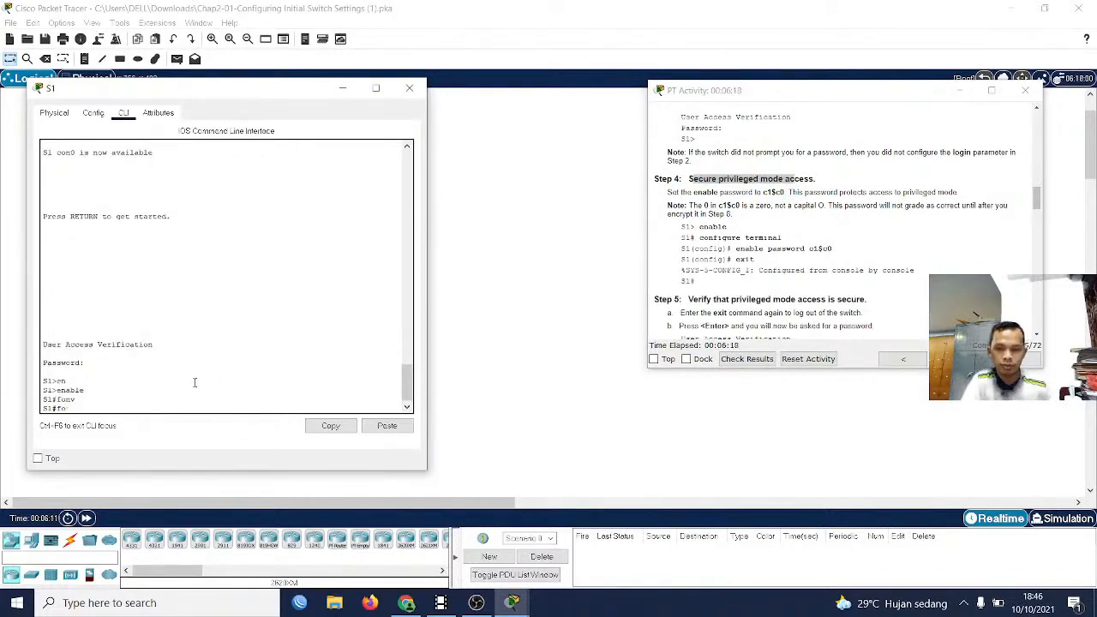
{"action": "type", "text": "n"}
{"action": "key", "text": "Tab"}
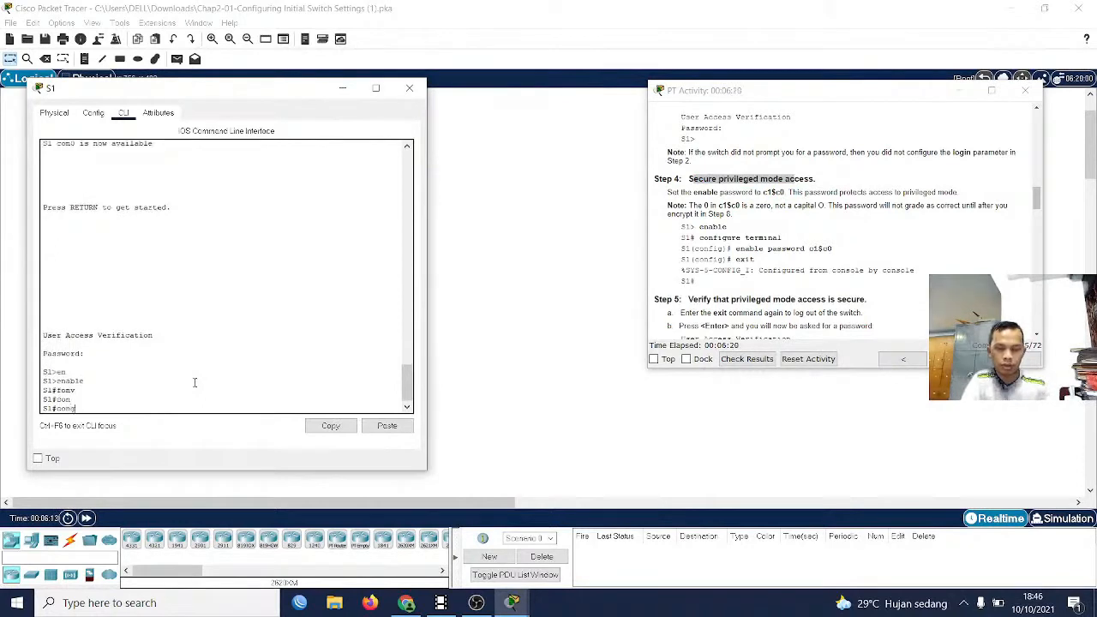
{"action": "type", "text": "fig"}
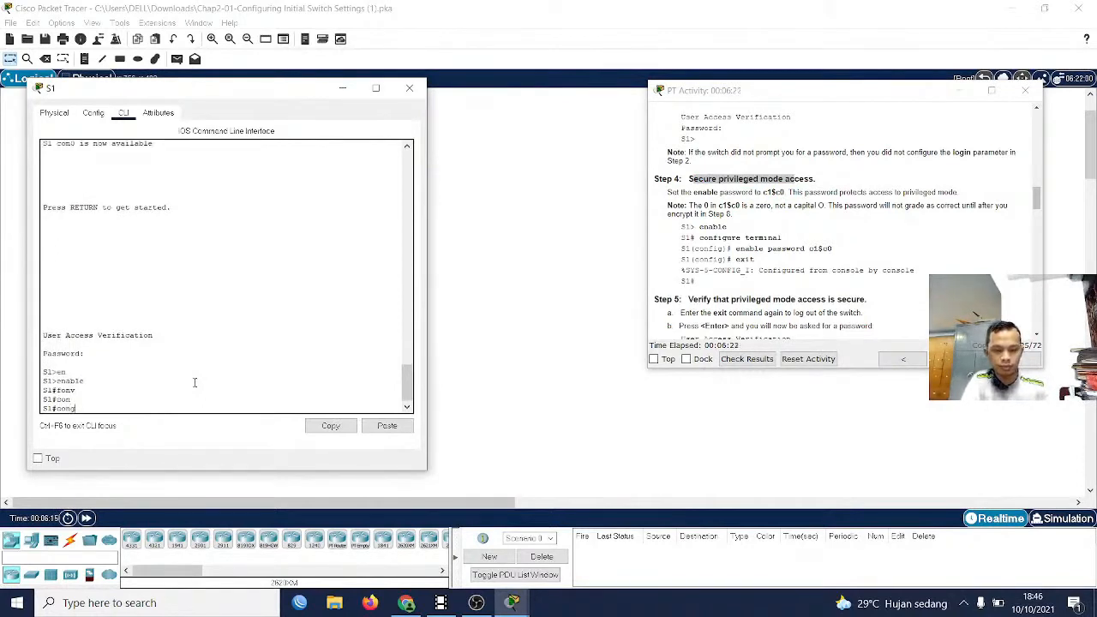
{"action": "key", "text": "Tab"}
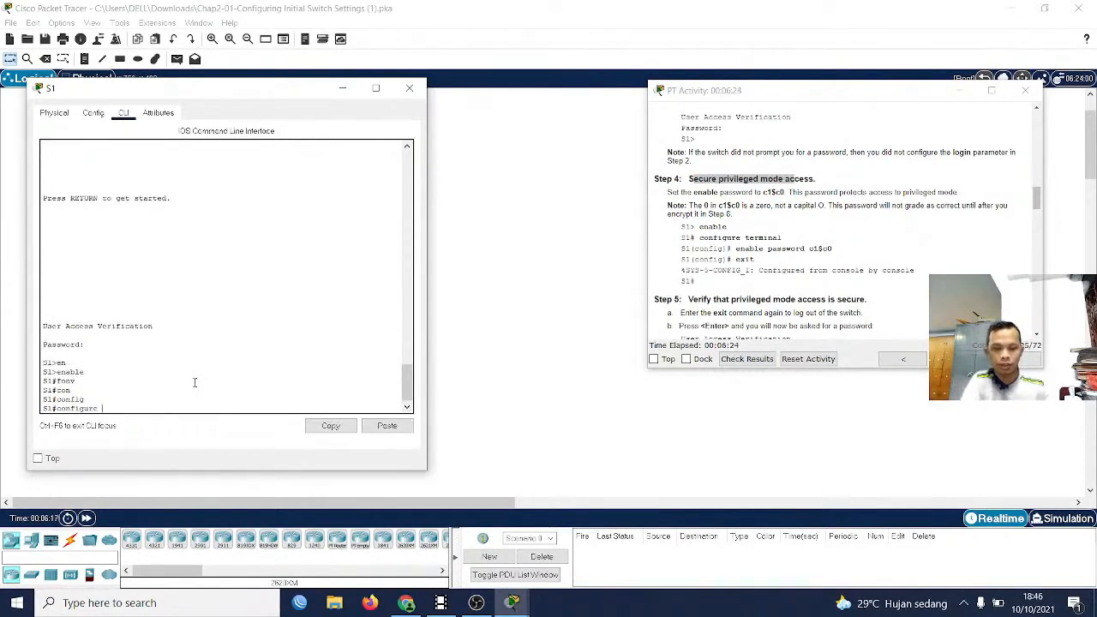
{"action": "type", "text": "ter"}
{"action": "key", "text": "Tab"}
{"action": "key", "text": "Return"}
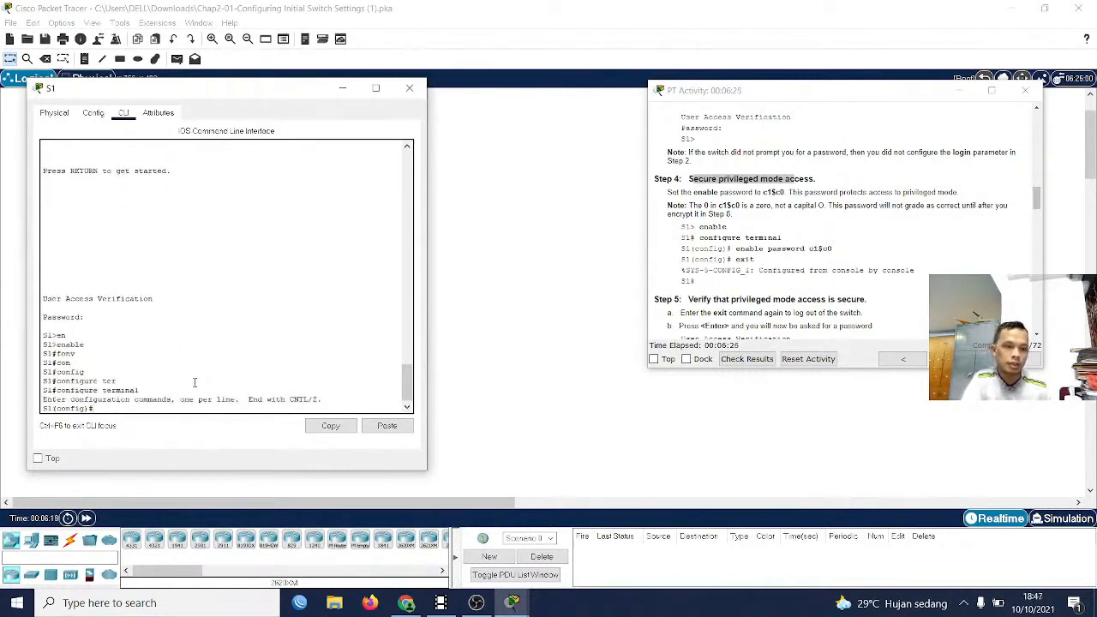
Protect privileged mode on S1 by setting the enable password given in the Step 4 instructions
{"action": "type", "text": "en"}
{"action": "key", "text": "Tab"}
{"action": "type", "text": "a"}
{"action": "key", "text": "Tab"}
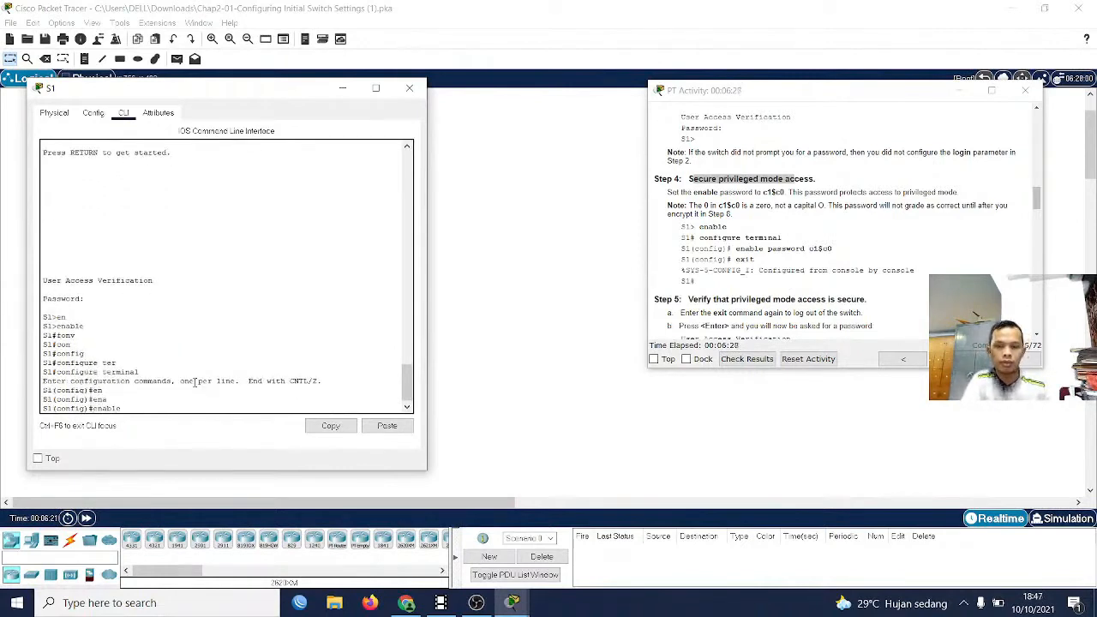
{"action": "type", "text": "pass"}
{"action": "key", "text": "Tab"}
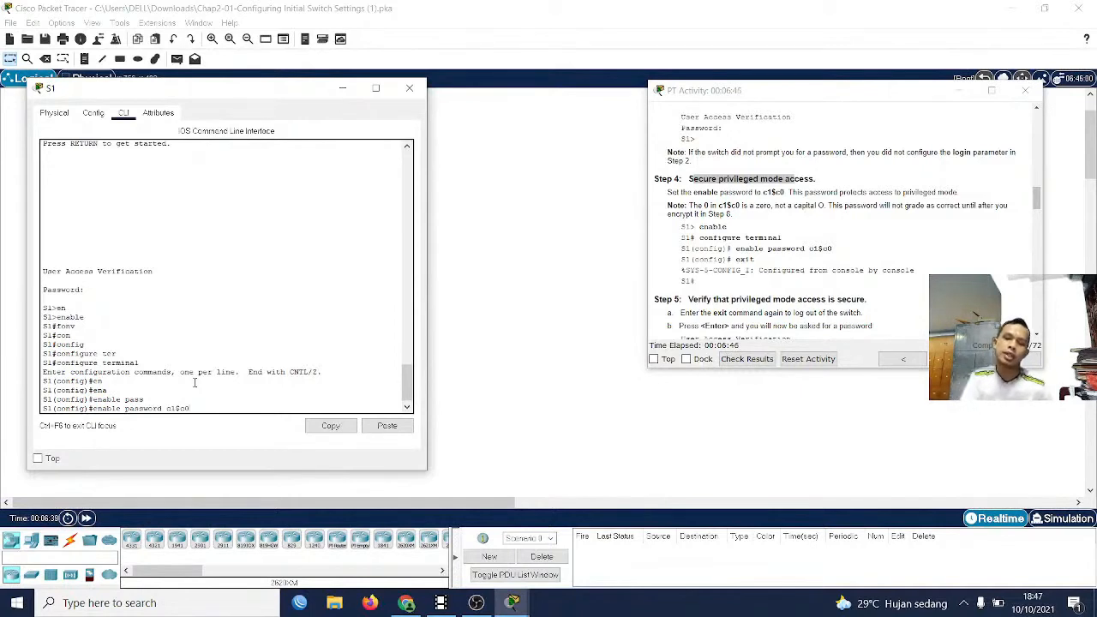
{"action": "key", "text": "Return"}
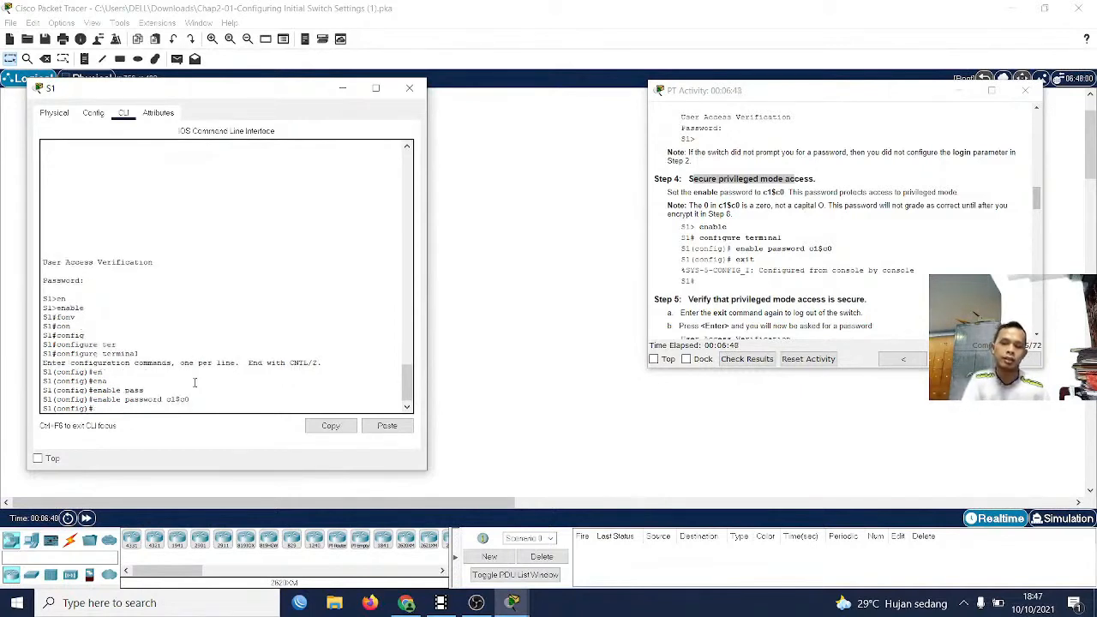
Exit global configuration mode and consult the Part 2 Step 5 instructions on verifying privileged mode access
{"action": "type", "text": "exit"}
{"action": "key", "text": "Return"}
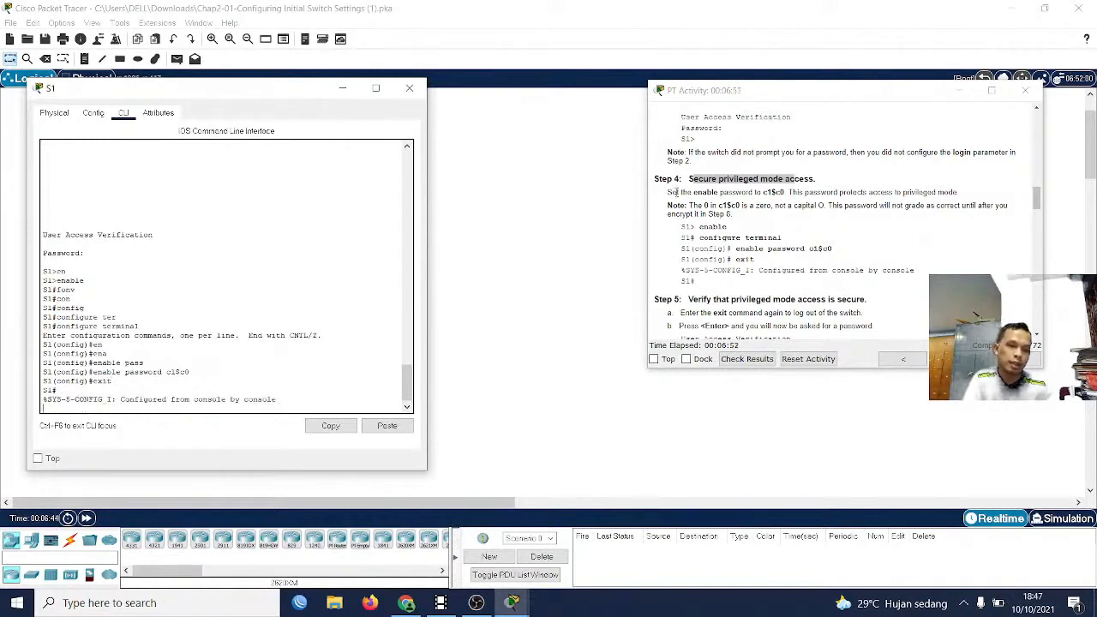
{"action": "scroll", "coordinate": [676, 209], "scroll_direction": "down", "scroll_amount": 2}
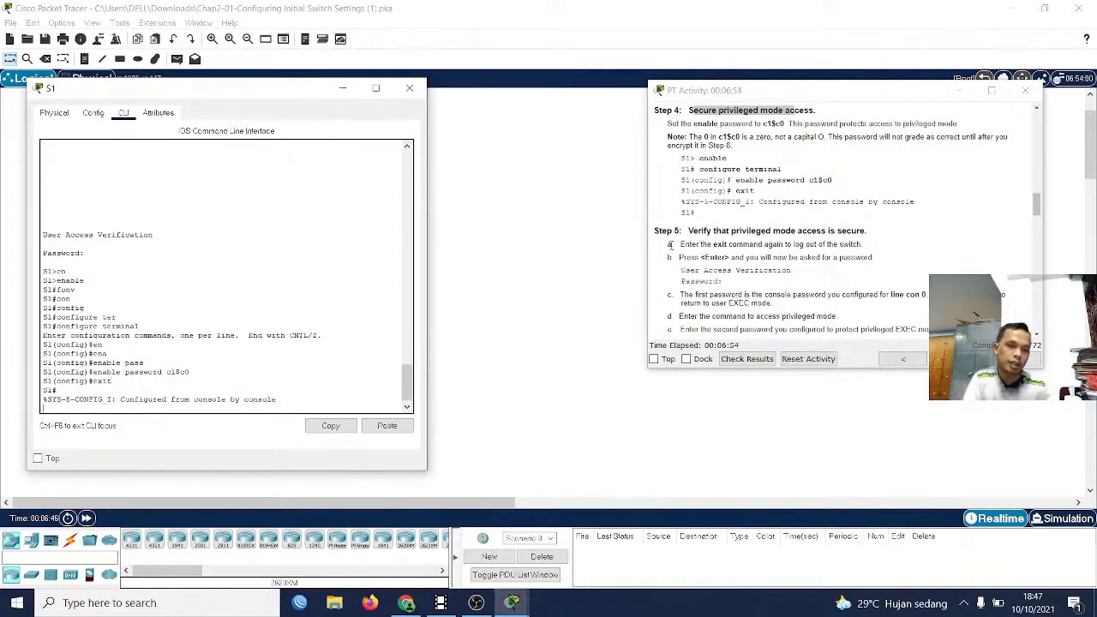
{"action": "scroll", "coordinate": [668, 245], "scroll_direction": "down", "scroll_amount": 1}
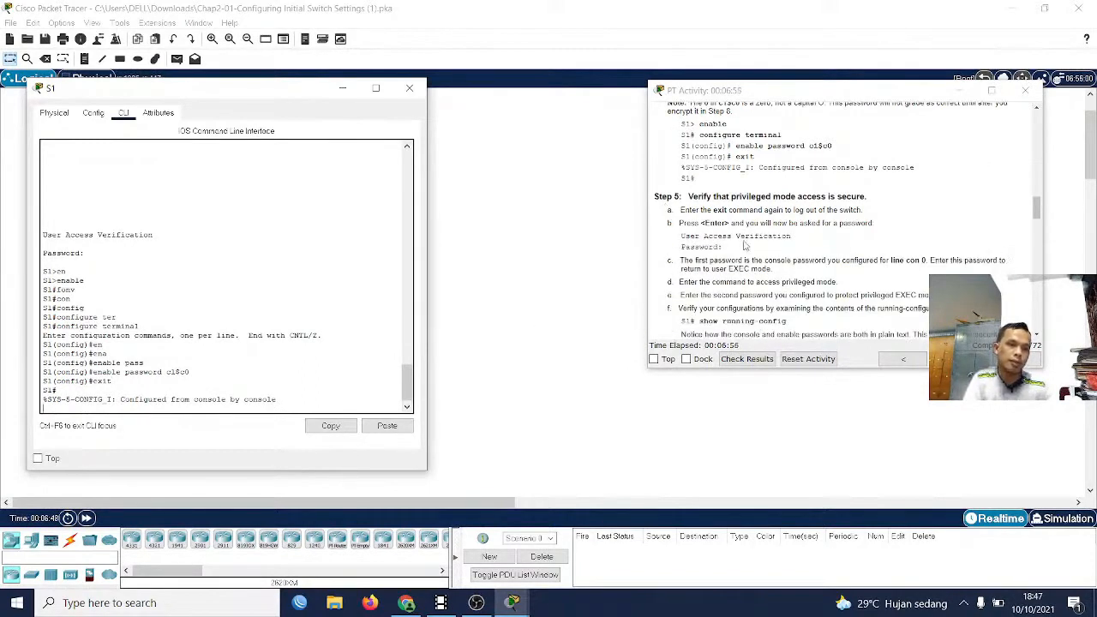
Display S1's current configuration with show running-config, as instructed in Part 2 Step 5
{"action": "scroll", "coordinate": [743, 236], "scroll_direction": "down", "scroll_amount": 1}
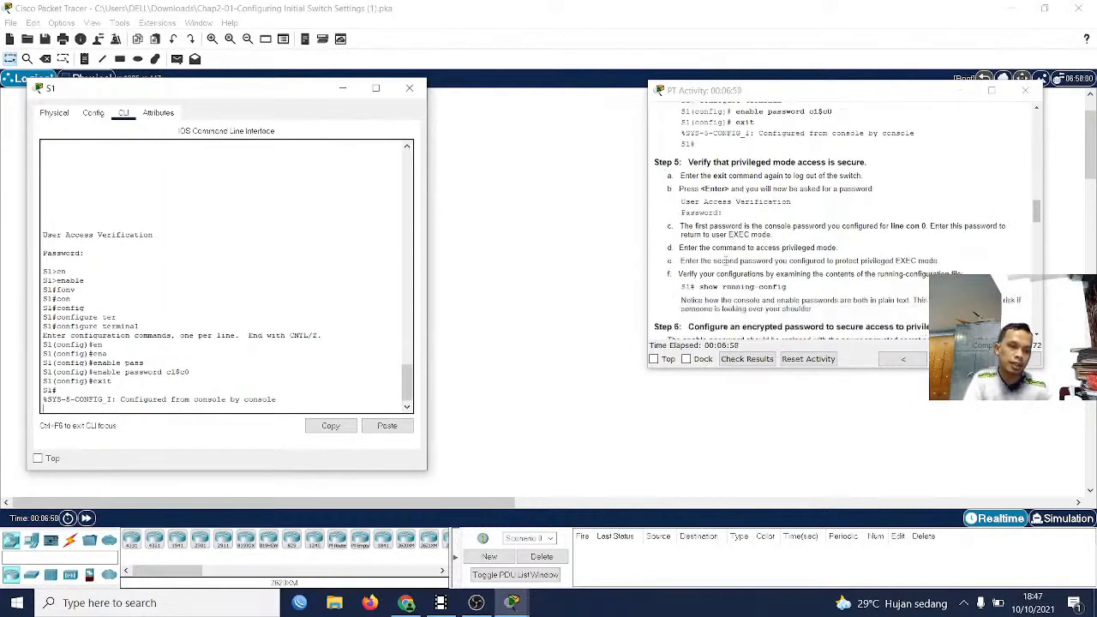
{"action": "left_click_drag", "start_coordinate": [703, 288], "coordinate": [793, 292]}
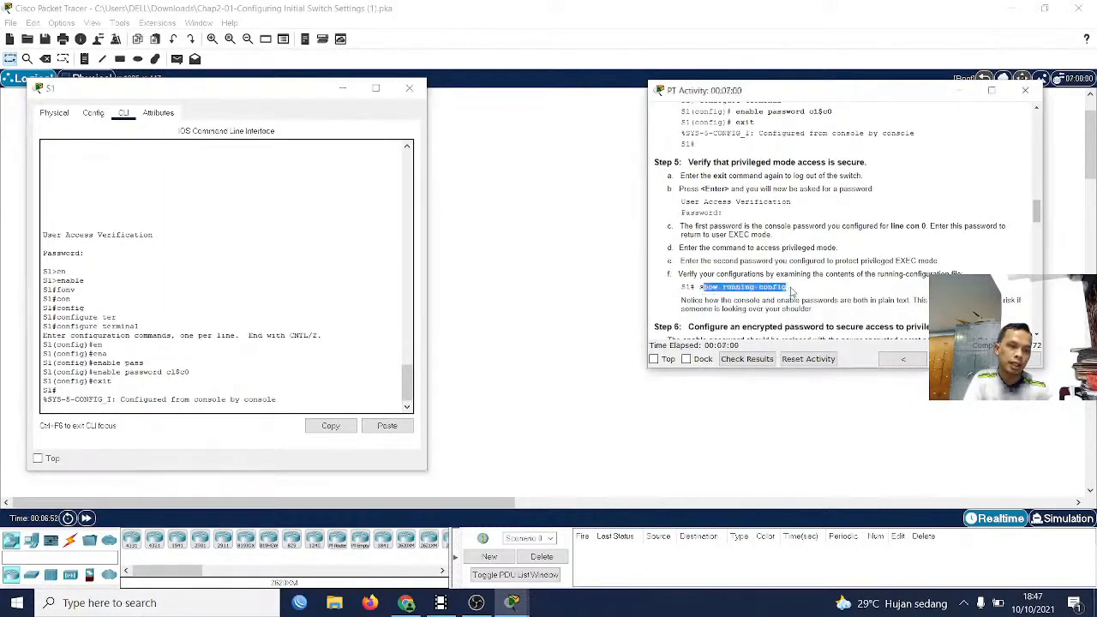
{"action": "left_click_drag", "start_coordinate": [700, 288], "coordinate": [793, 291]}
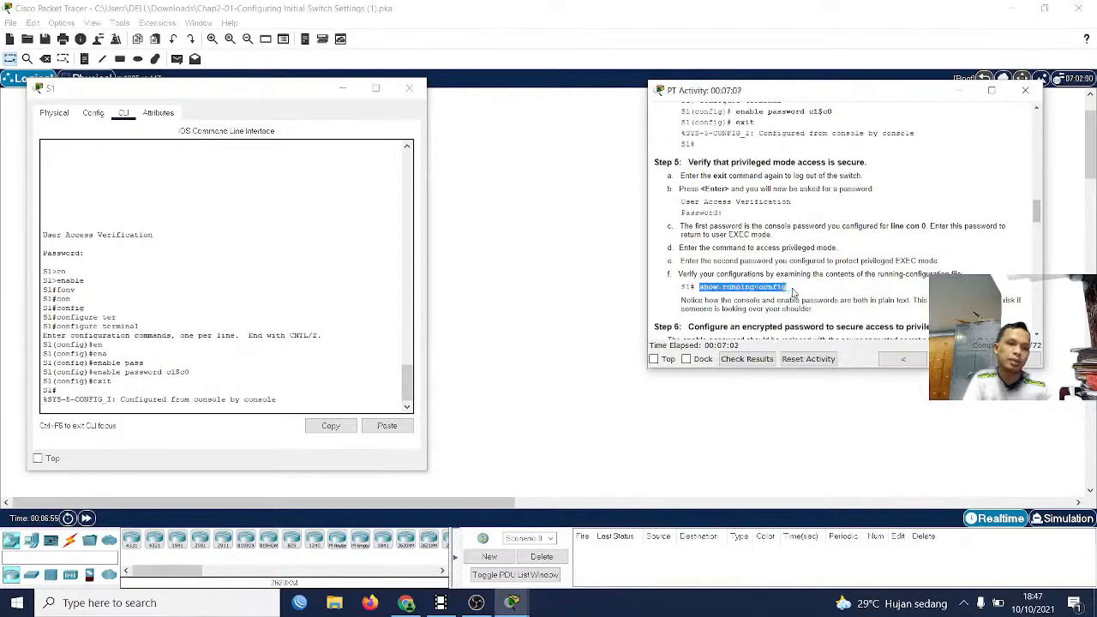
{"action": "left_click", "coordinate": [204, 343]}
{"action": "key", "text": "Return"}
{"action": "key", "text": "Return"}
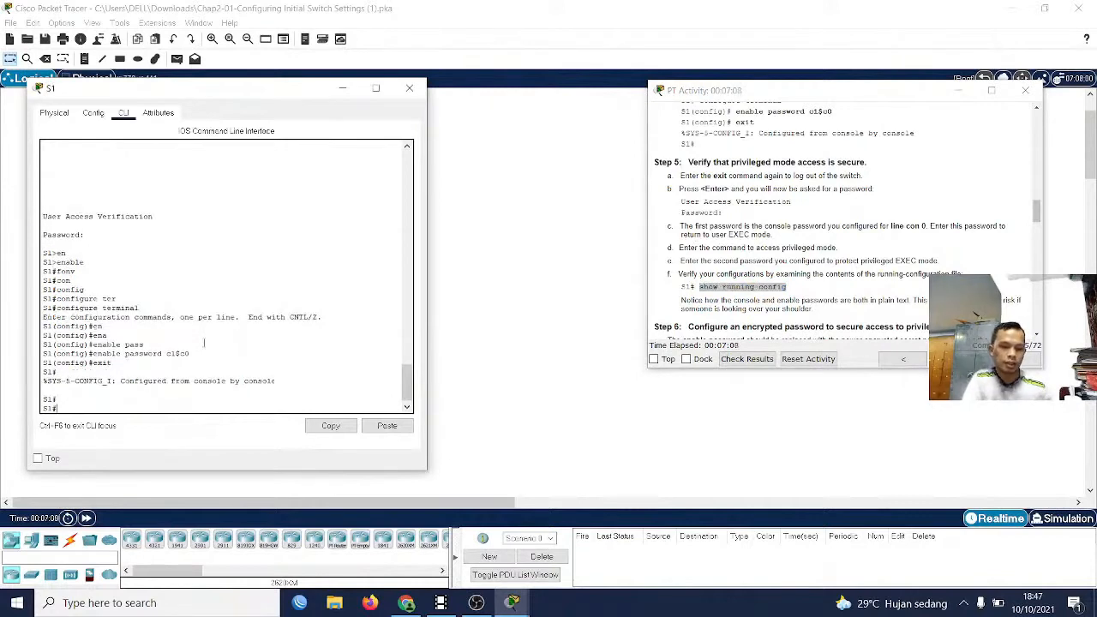
{"action": "type", "text": "sho"}
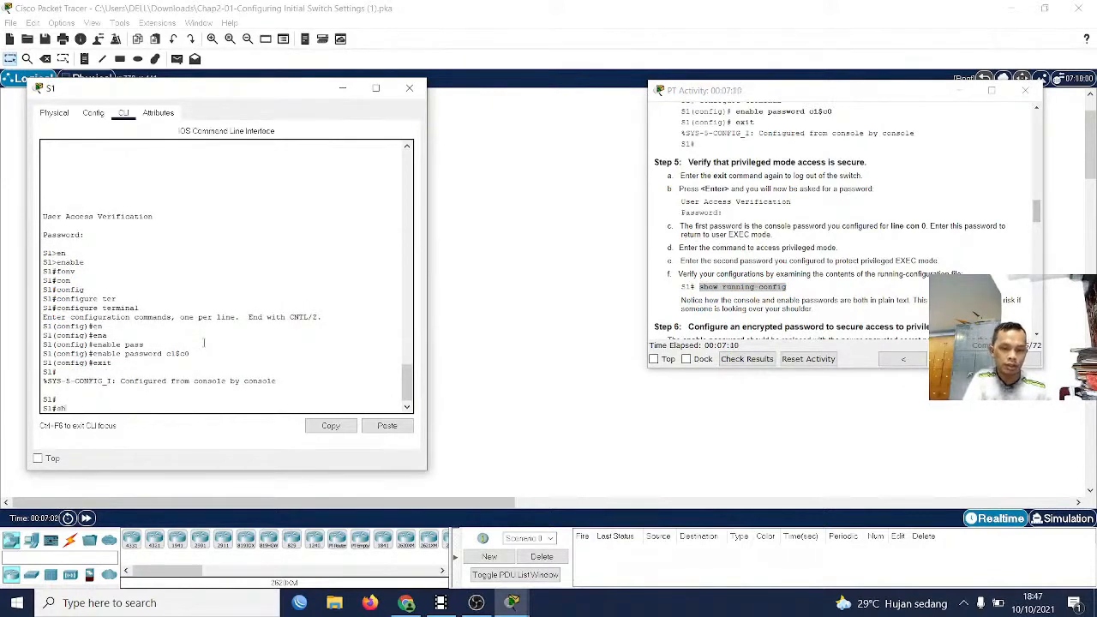
{"action": "key", "text": "Tab"}
{"action": "type", "text": "ru"}
{"action": "key", "text": "Tab"}
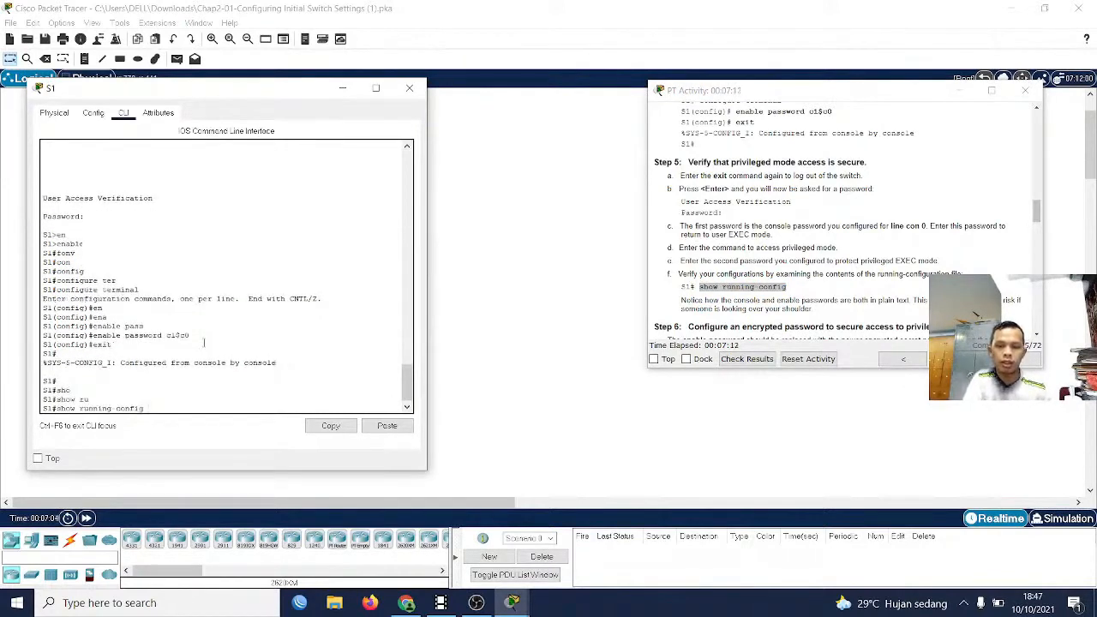
{"action": "key", "text": "Return"}
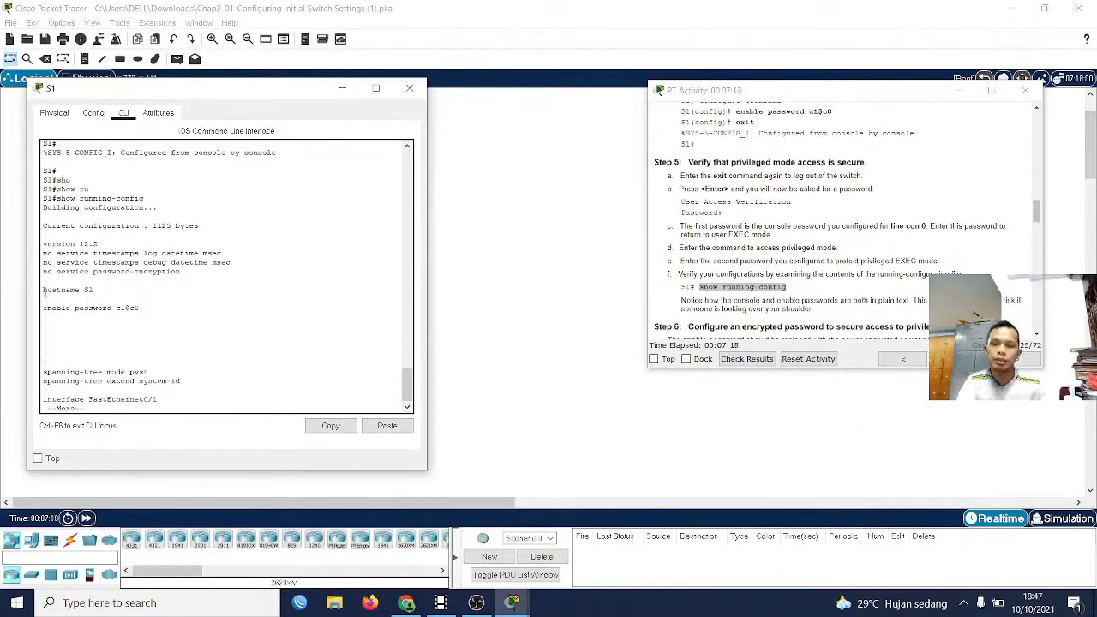
Examine S1's running configuration through to its end, checking the hostname, the enable password and the line con 0 password entries
{"action": "left_click_drag", "start_coordinate": [43, 290], "coordinate": [50, 317]}
{"action": "left_click", "coordinate": [152, 307]}
{"action": "key", "text": "Return"}
{"action": "key", "text": "Return"}
{"action": "key", "text": "Return"}
{"action": "key", "text": "Return"}
{"action": "key", "text": "Return"}
{"action": "key", "text": "Return"}
{"action": "key", "text": "Return"}
{"action": "key", "text": "Return"}
{"action": "key", "text": "Return"}
{"action": "key", "text": "Return"}
{"action": "key", "text": "Return"}
{"action": "key", "text": "Return"}
{"action": "key", "text": "Return"}
{"action": "key", "text": "Return"}
{"action": "key", "text": "Return"}
{"action": "key", "text": "Return"}
{"action": "key", "text": "Return"}
{"action": "key", "text": "Return"}
{"action": "key", "text": "Return"}
{"action": "key", "text": "Return"}
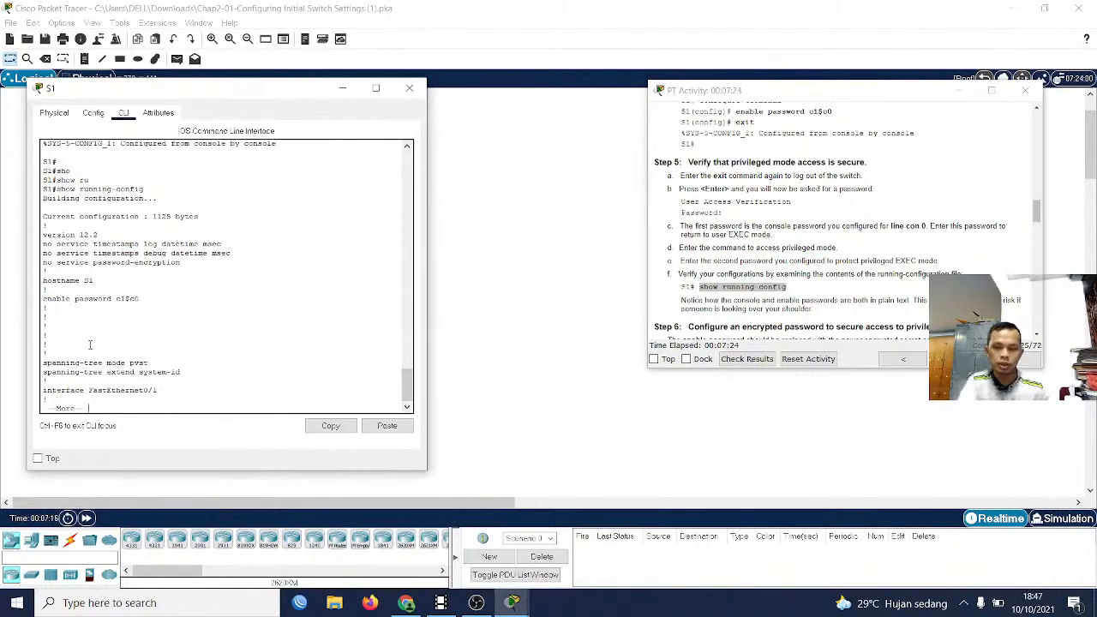
{"action": "key", "text": "Return"}
{"action": "key", "text": "Return"}
{"action": "key", "text": "Return"}
{"action": "key", "text": "Return"}
{"action": "key", "text": "Return"}
{"action": "key", "text": "Return"}
{"action": "key", "text": "Return"}
{"action": "key", "text": "Return"}
{"action": "key", "text": "Return"}
{"action": "key", "text": "Return"}
{"action": "key", "text": "Return"}
{"action": "key", "text": "Return"}
{"action": "key", "text": "Return"}
{"action": "key", "text": "Return"}
{"action": "key", "text": "Return"}
{"action": "key", "text": "Return"}
{"action": "key", "text": "Return"}
{"action": "key", "text": "Return"}
{"action": "key", "text": "Return"}
{"action": "key", "text": "Return"}
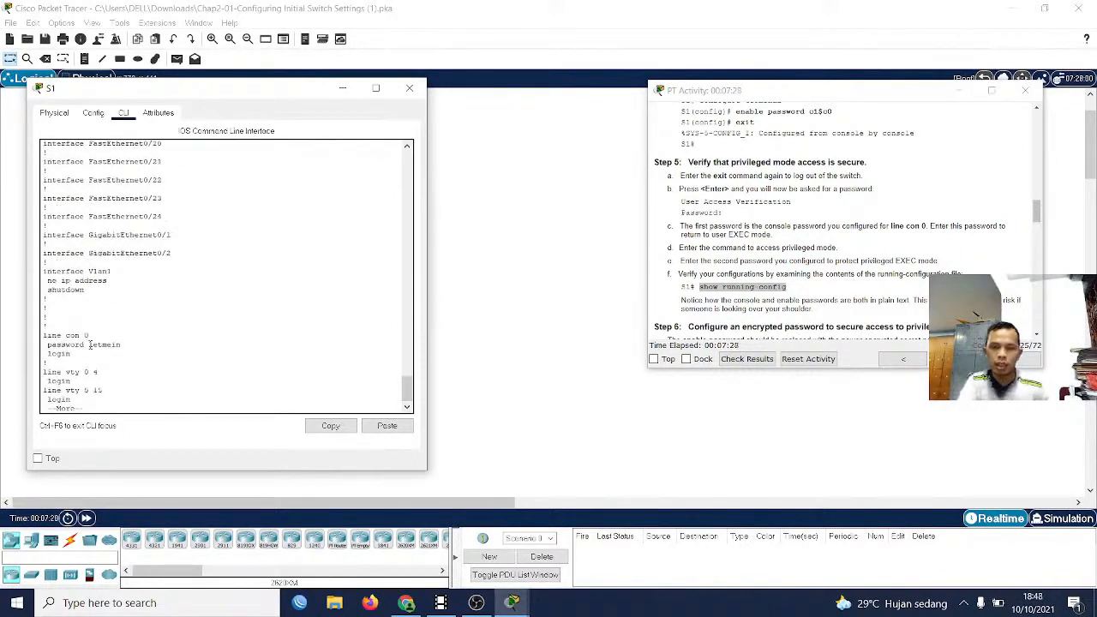
{"action": "scroll", "coordinate": [77, 338], "scroll_direction": "up", "scroll_amount": 1}
{"action": "scroll", "coordinate": [72, 362], "scroll_direction": "down", "scroll_amount": 2}
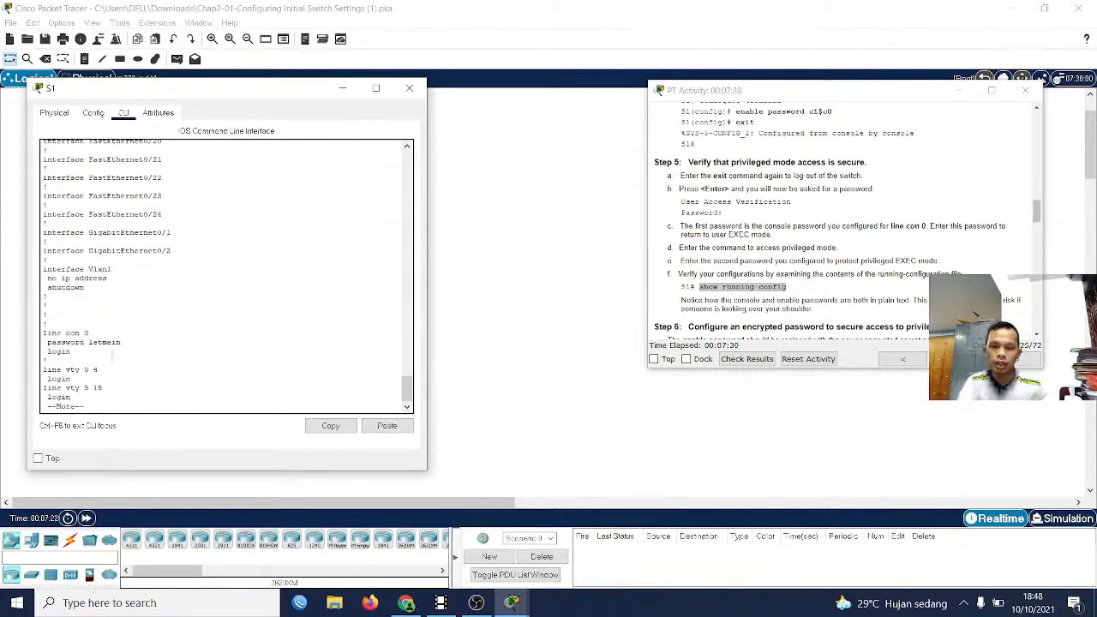
{"action": "left_click_drag", "start_coordinate": [123, 347], "coordinate": [43, 336]}
{"action": "left_click", "coordinate": [86, 405]}
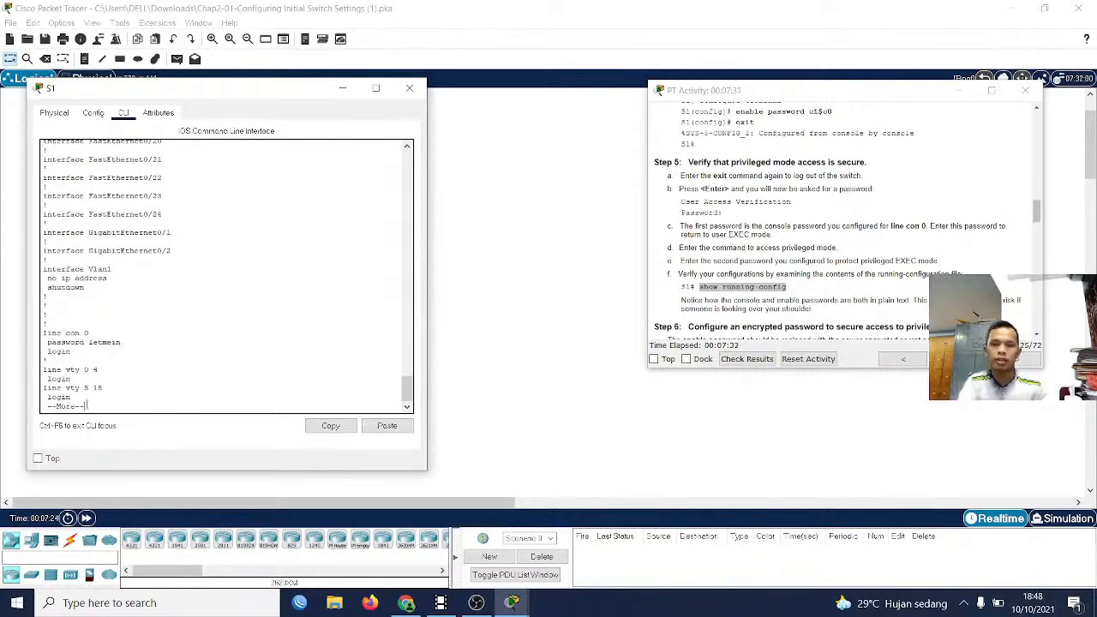
{"action": "key", "text": "Return"}
{"action": "key", "text": "Return"}
{"action": "key", "text": "Return"}
{"action": "key", "text": "Return"}
{"action": "key", "text": "Return"}
{"action": "key", "text": "Return"}
{"action": "key", "text": "Return"}
{"action": "key", "text": "Return"}
{"action": "key", "text": "Return"}
{"action": "key", "text": "Return"}
{"action": "key", "text": "Return"}
{"action": "key", "text": "Return"}
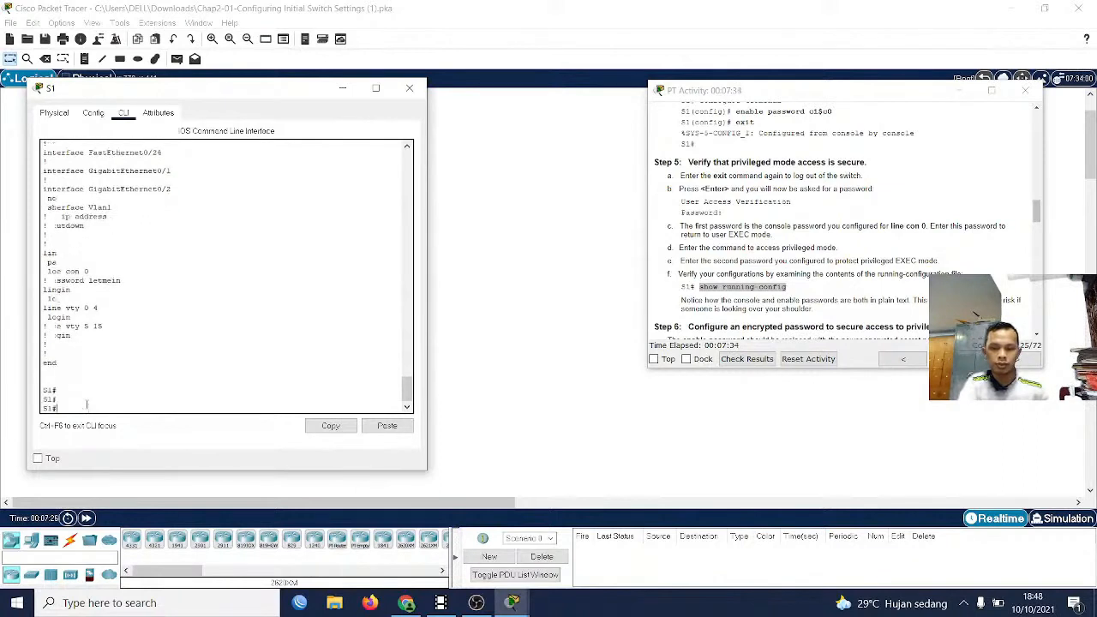
Consult the Part 2 Step 6 instructions on the encrypted password and enter global configuration mode on S1 with configure terminal
{"action": "scroll", "coordinate": [711, 316], "scroll_direction": "down", "scroll_amount": 2}
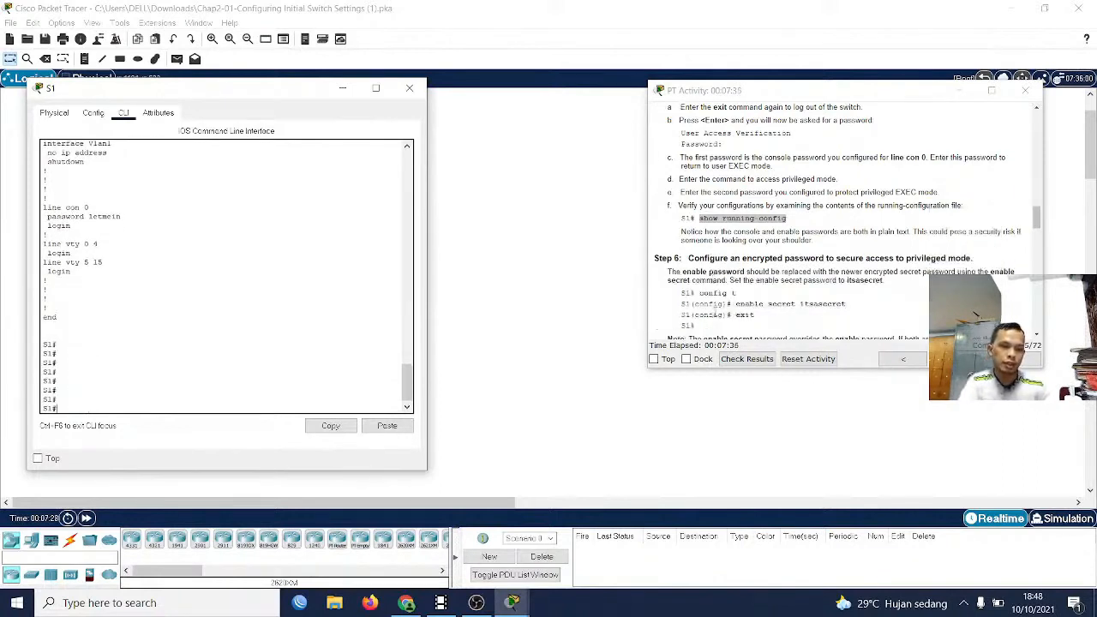
{"action": "scroll", "coordinate": [675, 278], "scroll_direction": "down", "scroll_amount": 1}
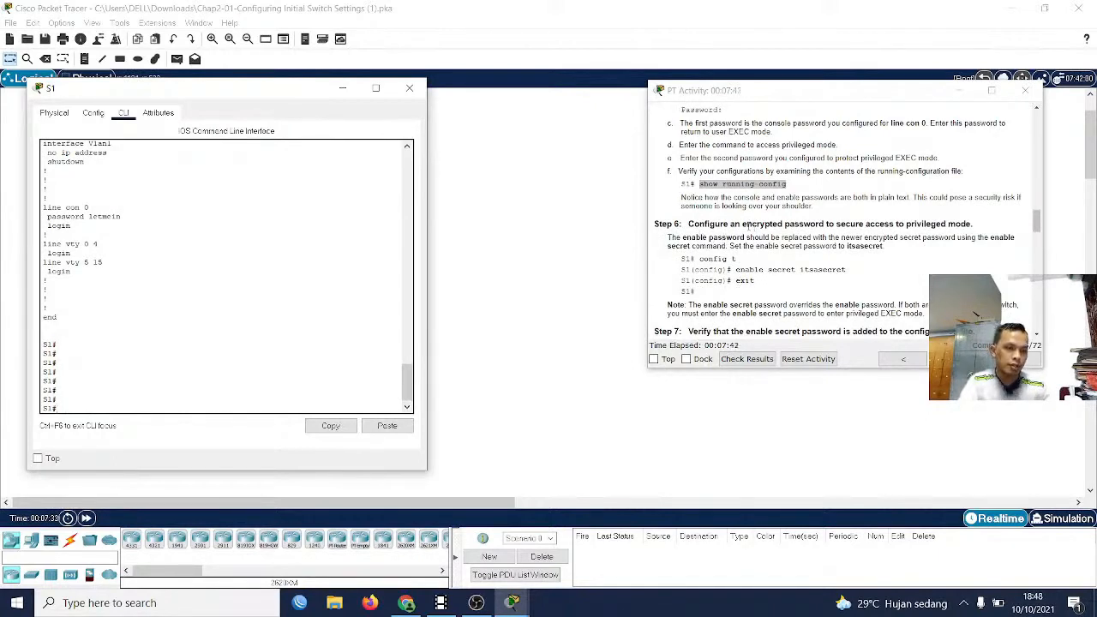
{"action": "left_click_drag", "start_coordinate": [750, 225], "coordinate": [979, 228]}
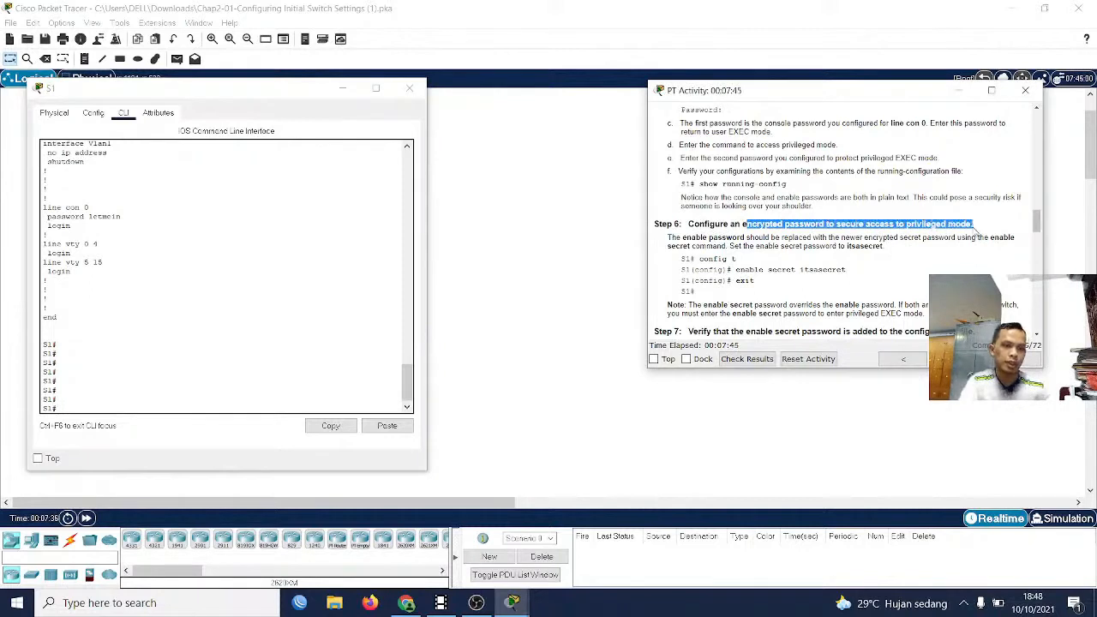
{"action": "left_click", "coordinate": [244, 358]}
{"action": "type", "text": "conf"}
{"action": "key", "text": "Tab"}
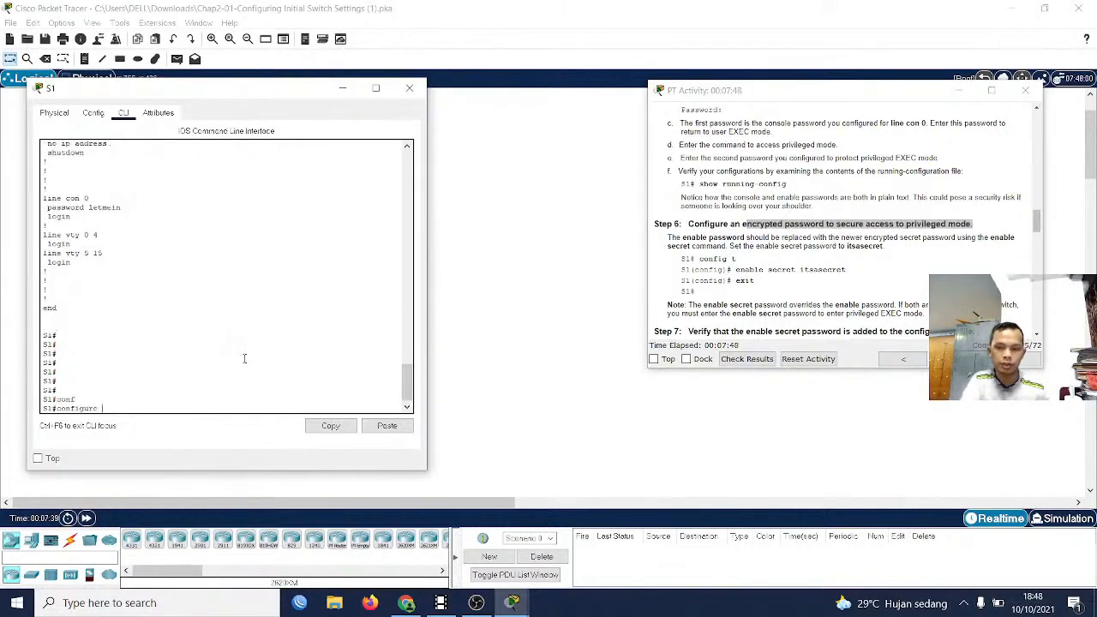
{"action": "type", "text": "te"}
{"action": "key", "text": "Tab"}
{"action": "key", "text": "Return"}
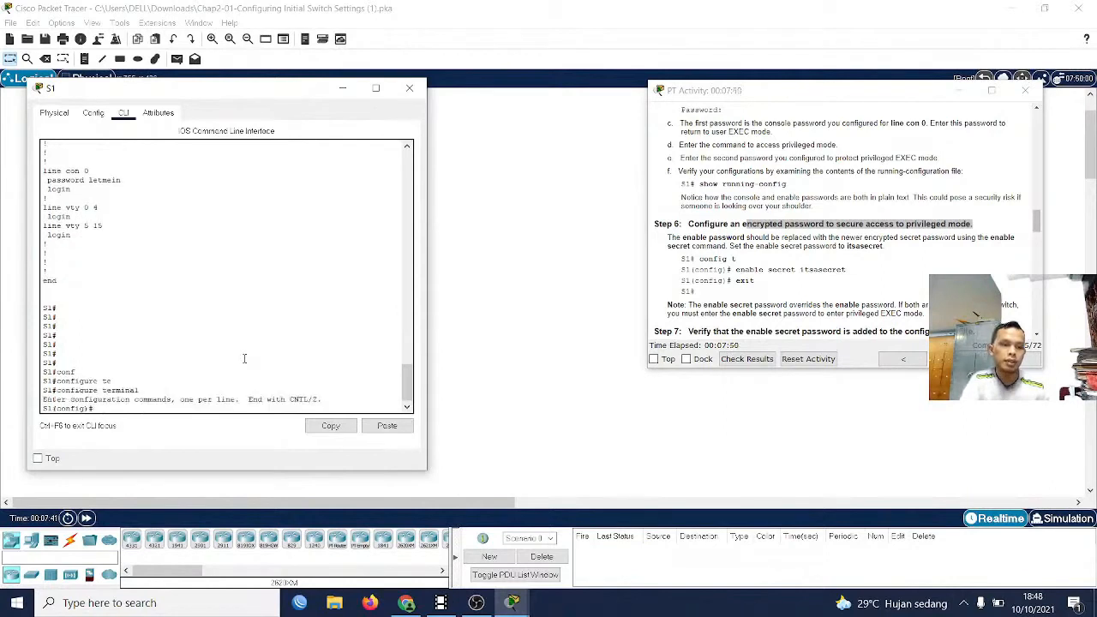
Secure privileged mode on S1 with enable secret, using the encrypted password given in the Step 6 instructions
{"action": "type", "text": "en"}
{"action": "key", "text": "Tab"}
{"action": "type", "text": "a"}
{"action": "key", "text": "Tab"}
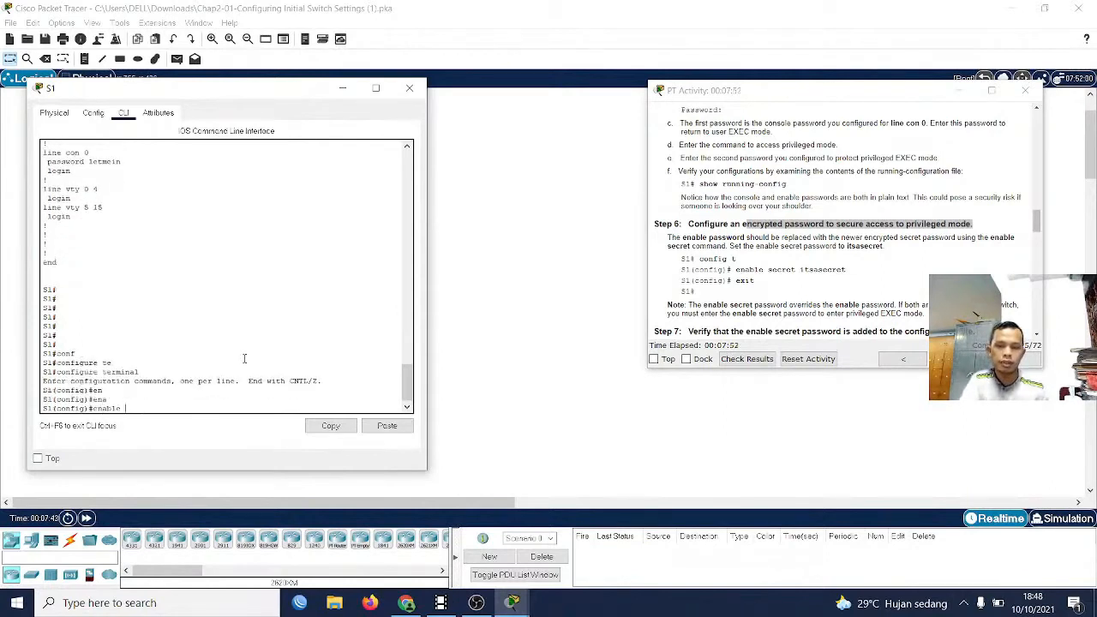
{"action": "type", "text": "se"}
{"action": "key", "text": "Tab"}
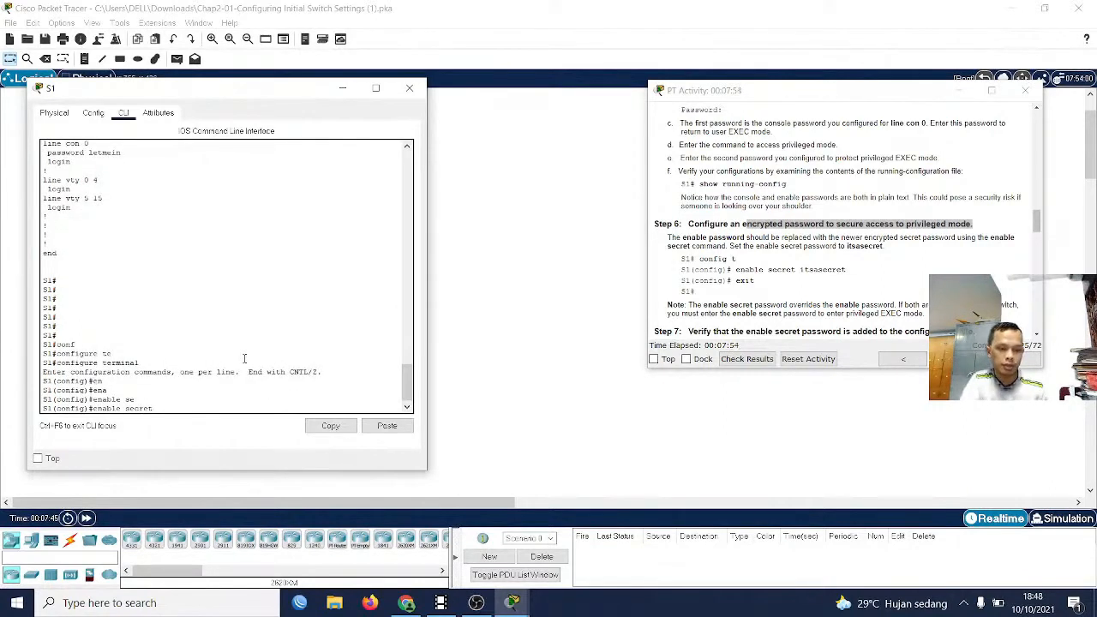
{"action": "type", "text": "it"}
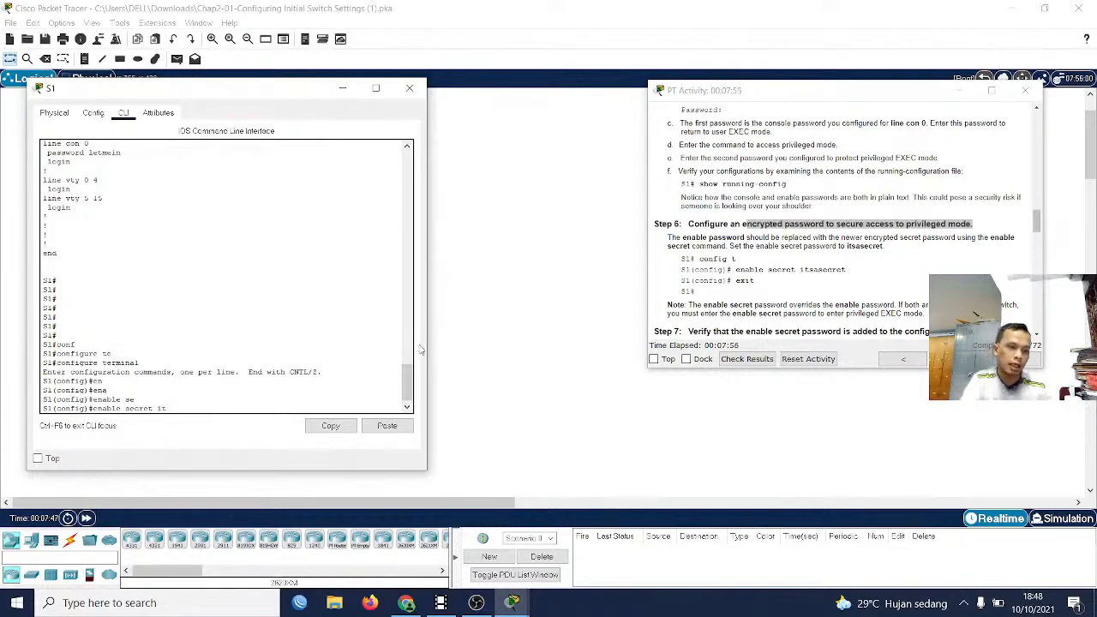
{"action": "type", "text": "sasec"}
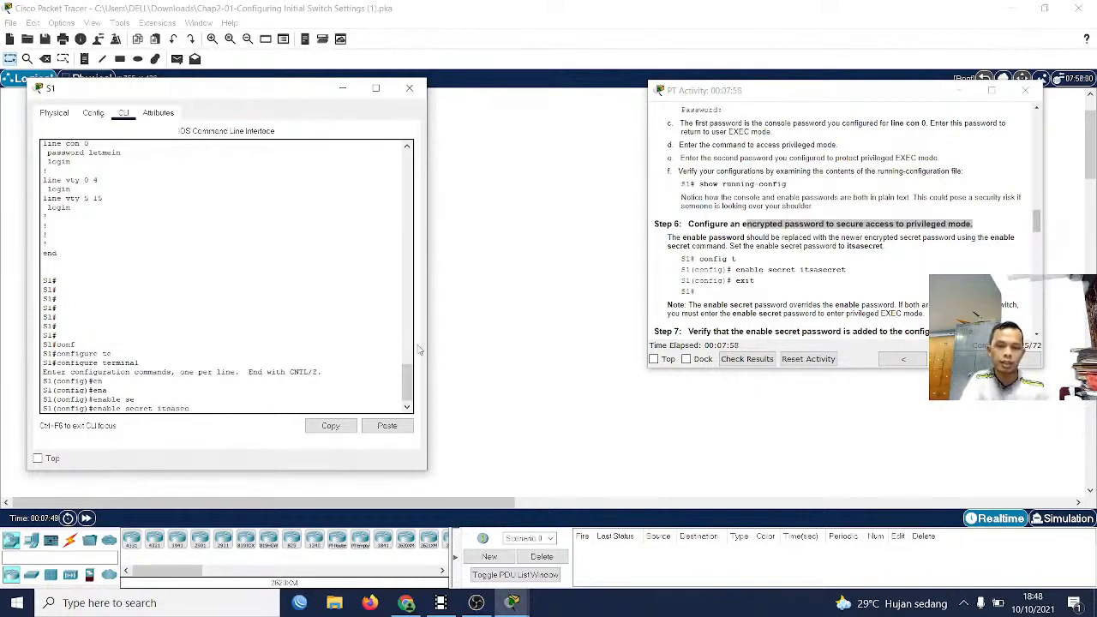
{"action": "type", "text": "ret"}
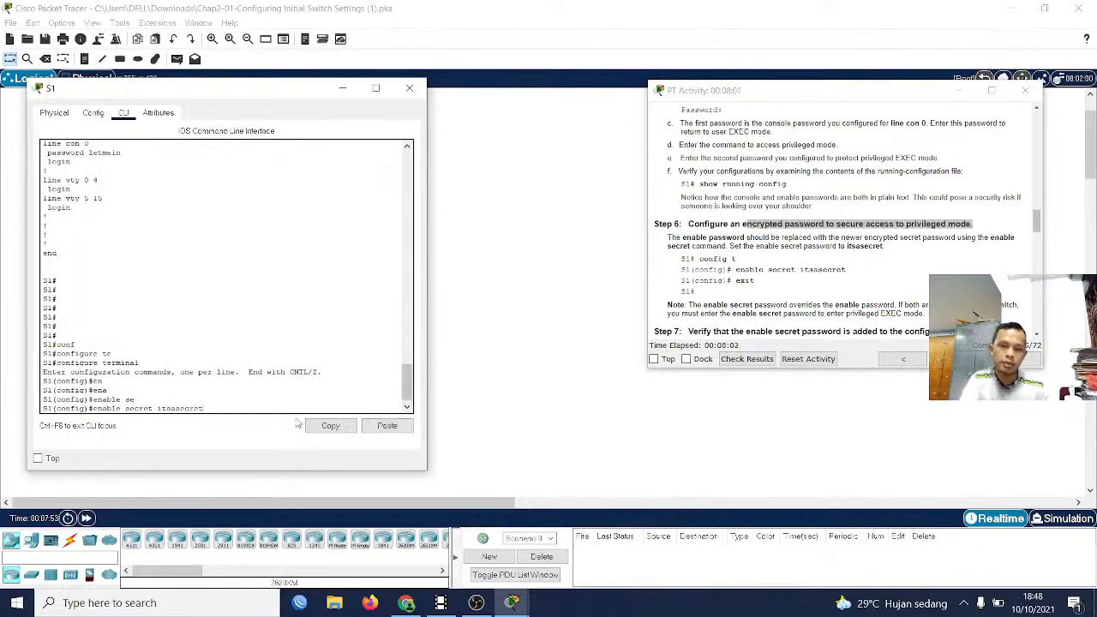
{"action": "left_click_drag", "start_coordinate": [203, 409], "coordinate": [159, 409]}
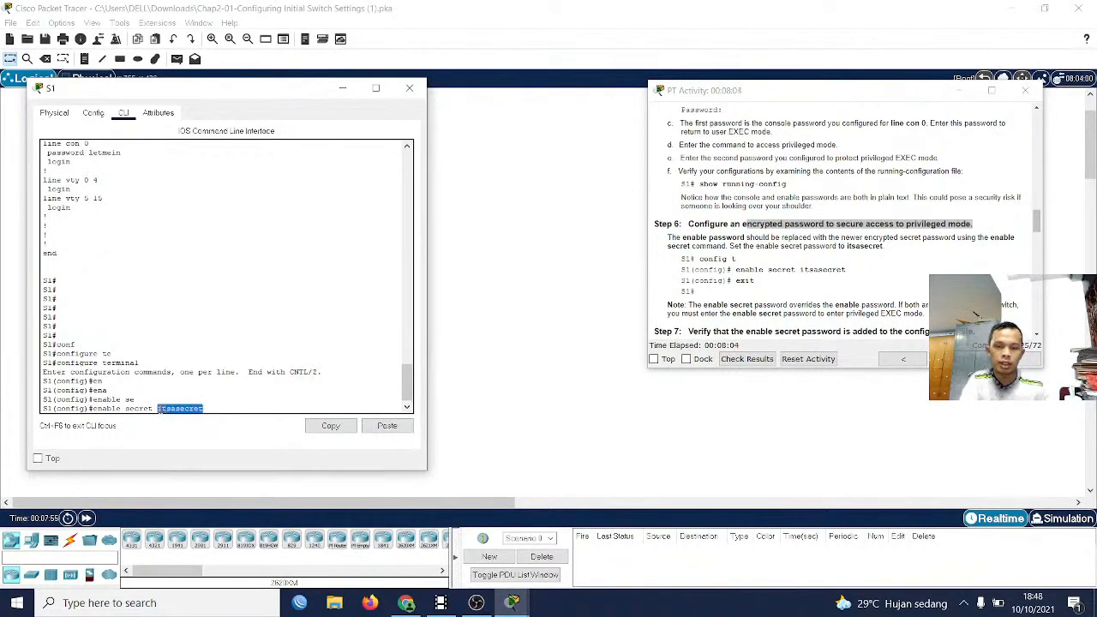
{"action": "left_click", "coordinate": [207, 409]}
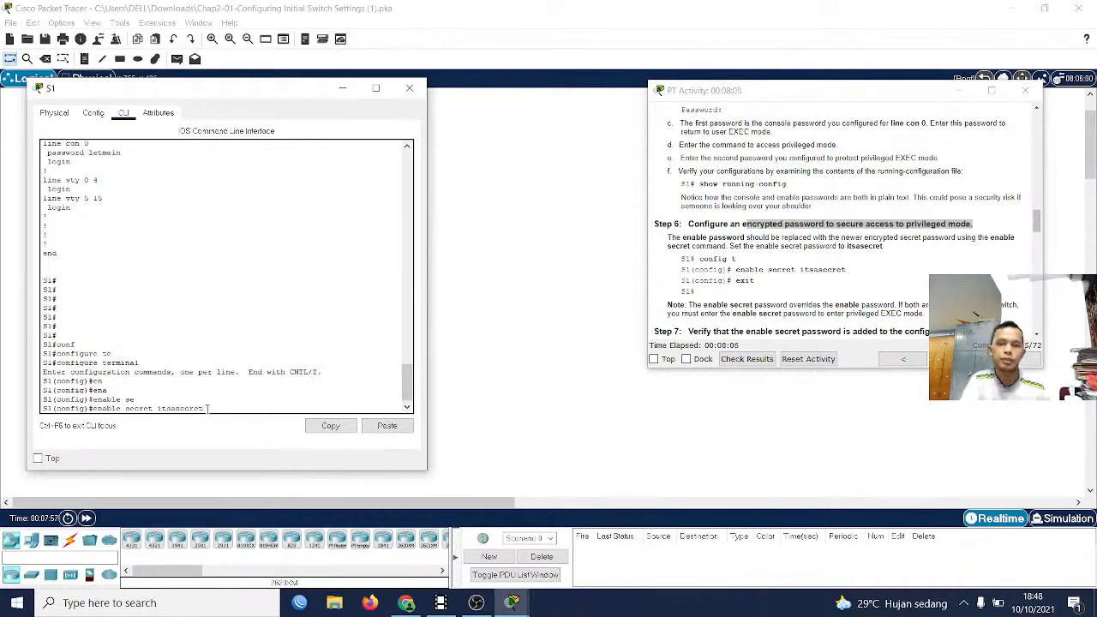
{"action": "key", "text": "Return"}
Exit global configuration mode on S1 and consult the Part 2 Step 7 instructions on verifying the enable secret password
{"action": "type", "text": "exit"}
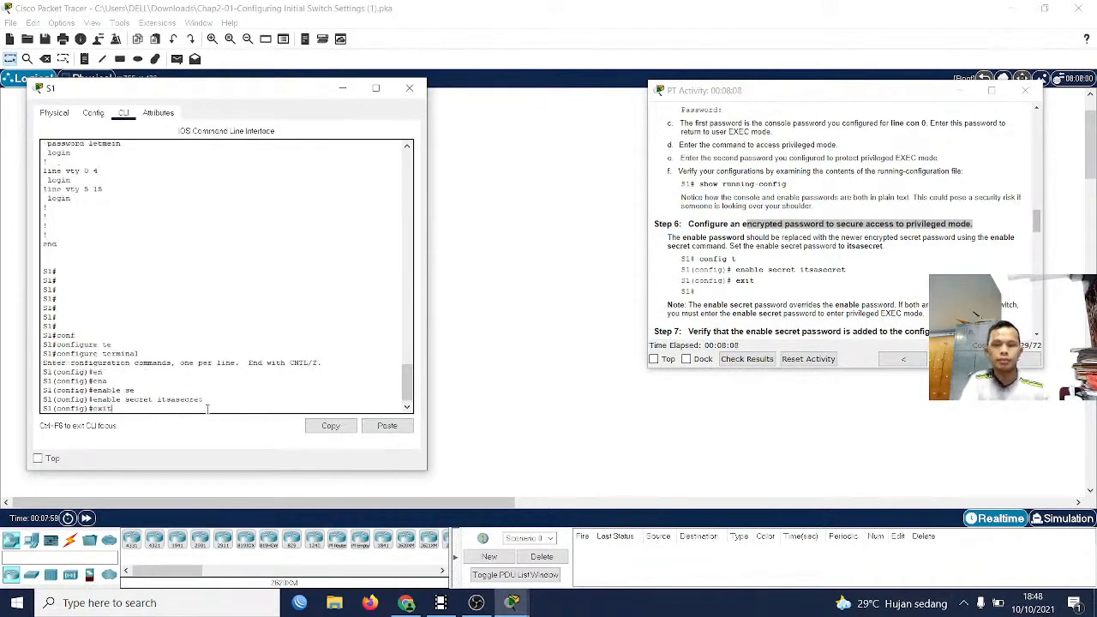
{"action": "key", "text": "Return"}
{"action": "key", "text": "Return"}
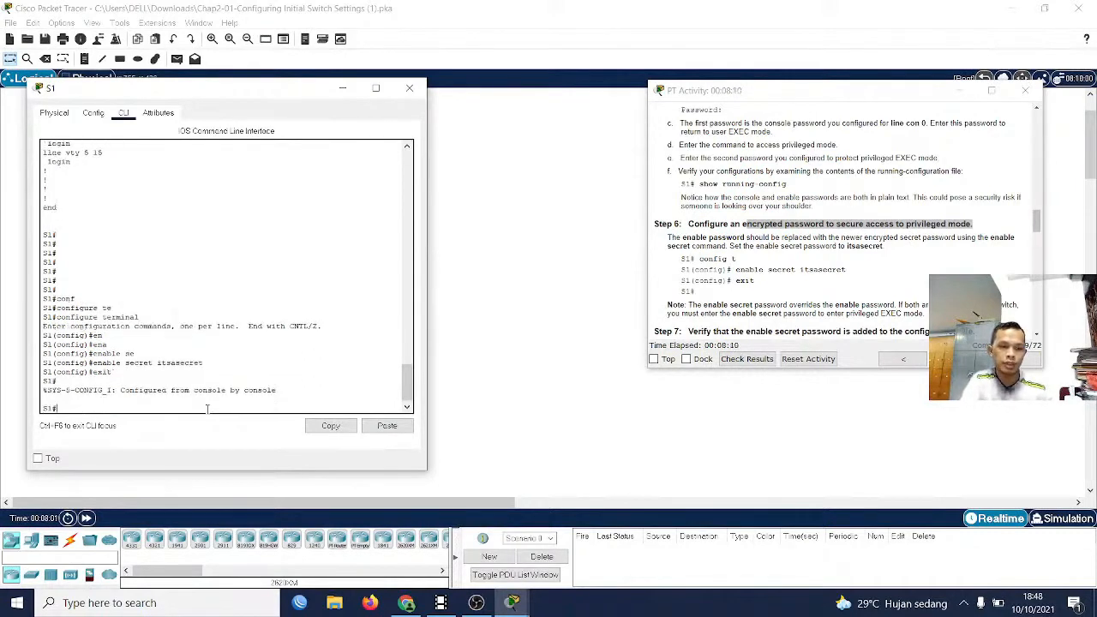
{"action": "scroll", "coordinate": [711, 264], "scroll_direction": "down", "scroll_amount": 3}
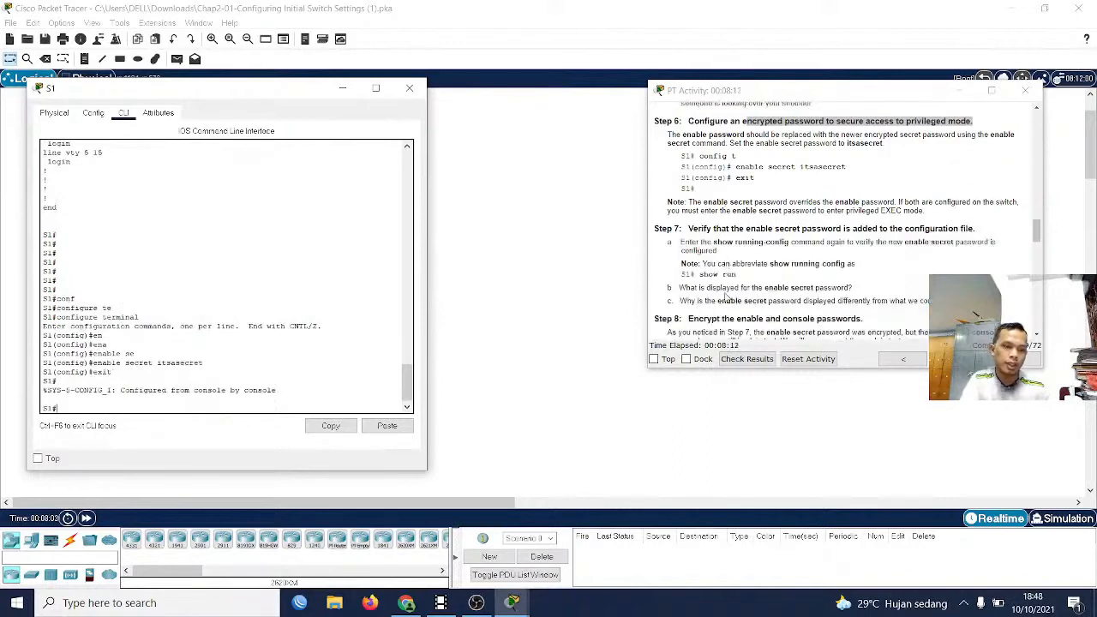
Display S1's configuration with the abbreviated show run command, as instructed in Part 2 Step 7
{"action": "type", "text": "sh"}
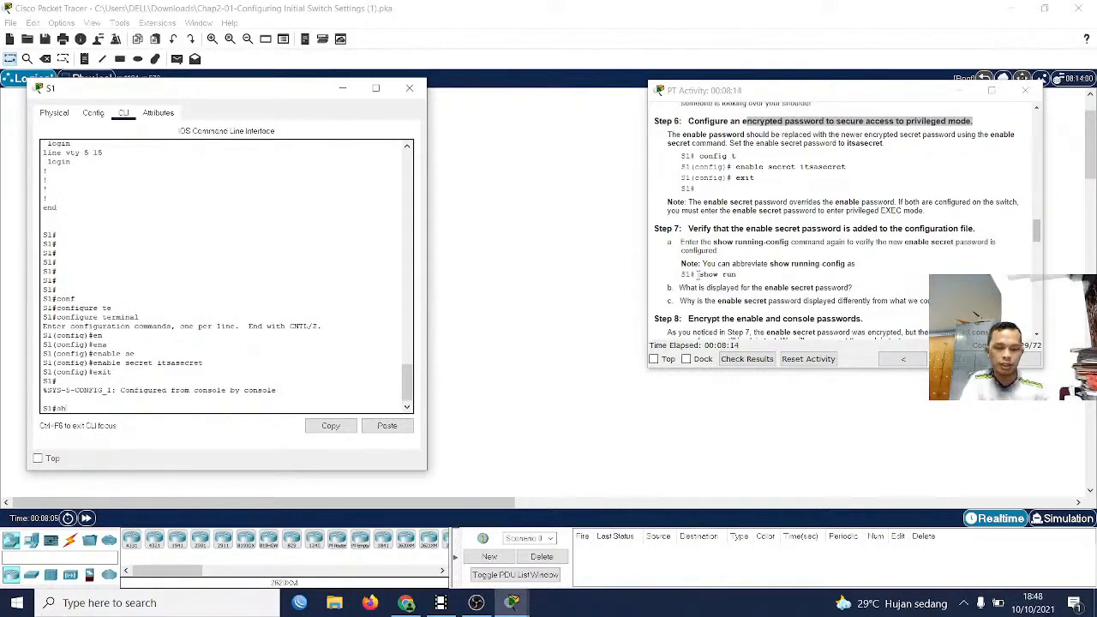
{"action": "type", "text": "o"}
{"action": "key", "text": "Tab"}
{"action": "type", "text": "r"}
{"action": "key", "text": "Tab"}
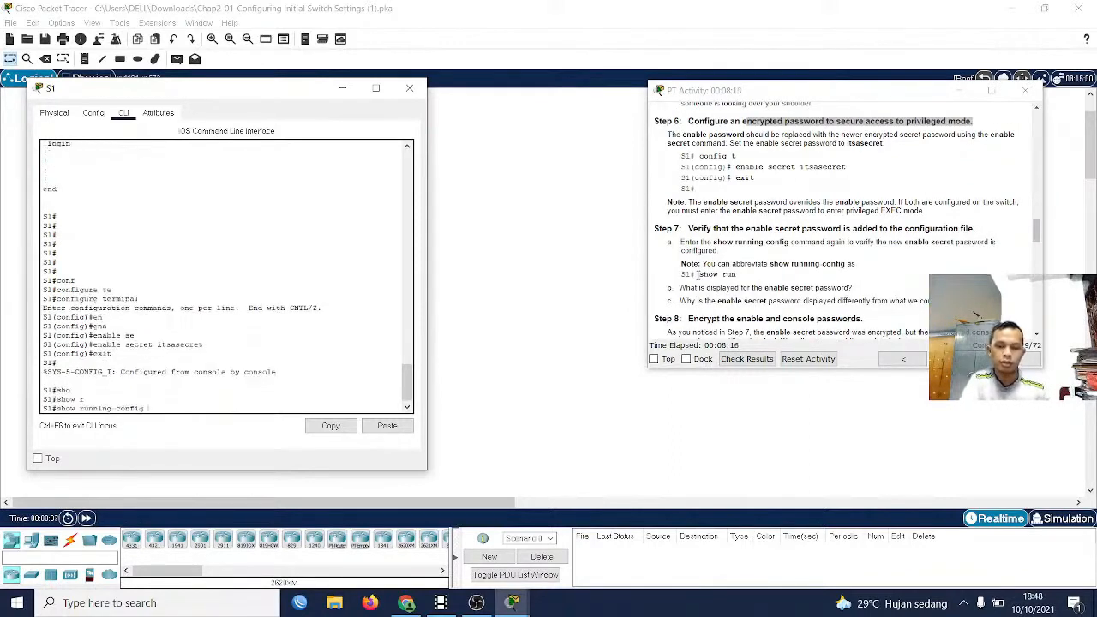
{"action": "key", "text": "BackSpace"}
{"action": "key", "text": "BackSpace"}
{"action": "key", "text": "BackSpace"}
{"action": "key", "text": "BackSpace"}
{"action": "key", "text": "BackSpace"}
{"action": "key", "text": "BackSpace"}
{"action": "key", "text": "BackSpace"}
{"action": "key", "text": "BackSpace"}
{"action": "key", "text": "BackSpace"}
{"action": "key", "text": "BackSpace"}
{"action": "key", "text": "BackSpace"}
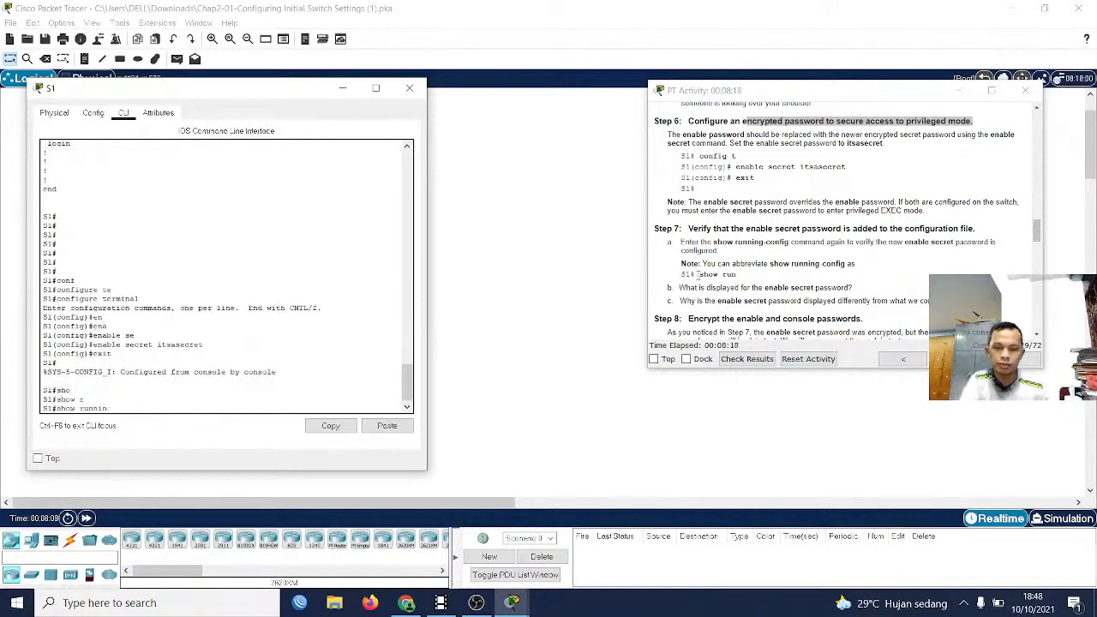
{"action": "key", "text": "Return"}
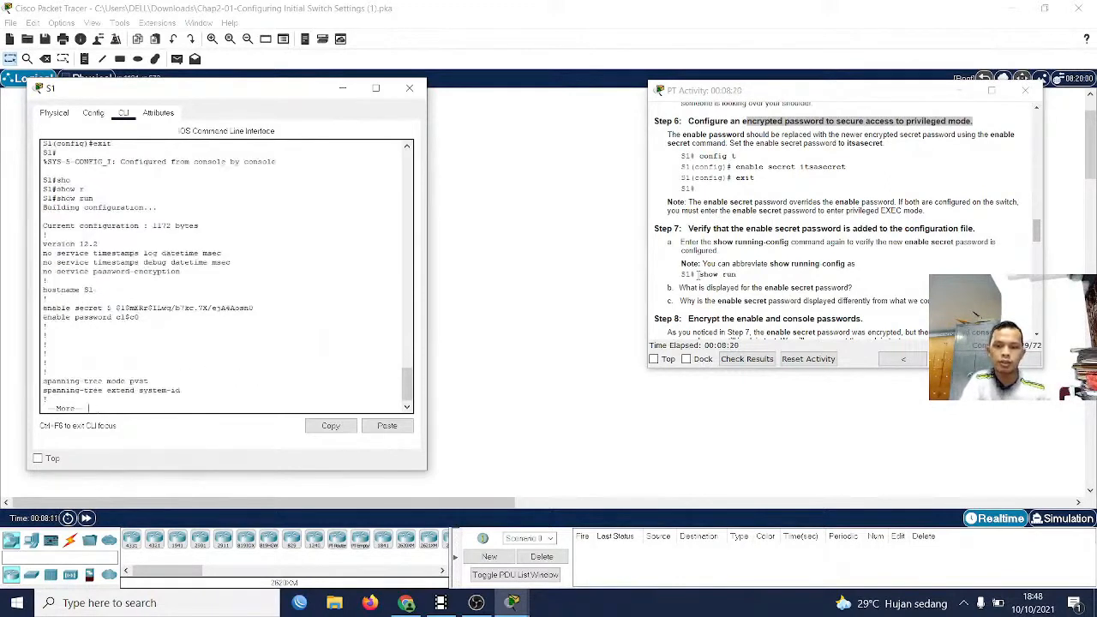
Examine how the enable secret entry is stored in S1's configuration and compare it with the Step 6 and Step 7 instructions
{"action": "key", "text": "Return"}
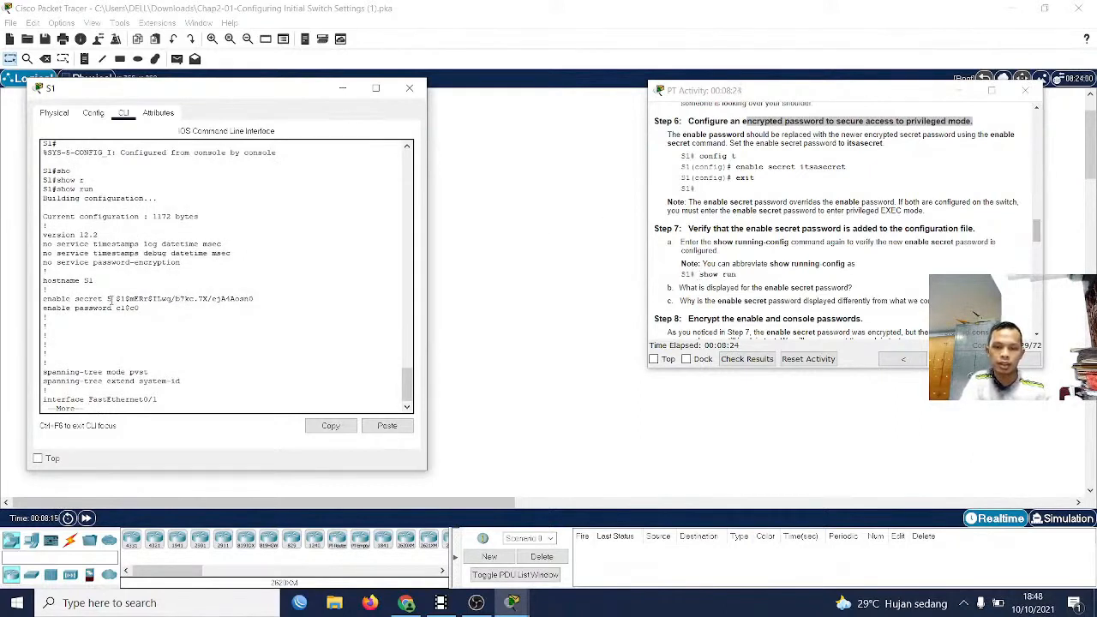
{"action": "mouse_move", "coordinate": [112, 299]}
{"action": "left_mouse_down"}
{"action": "mouse_move", "coordinate": [254, 306]}
{"action": "mouse_move", "coordinate": [122, 299]}
{"action": "left_mouse_up"}
{"action": "left_click", "coordinate": [254, 305]}
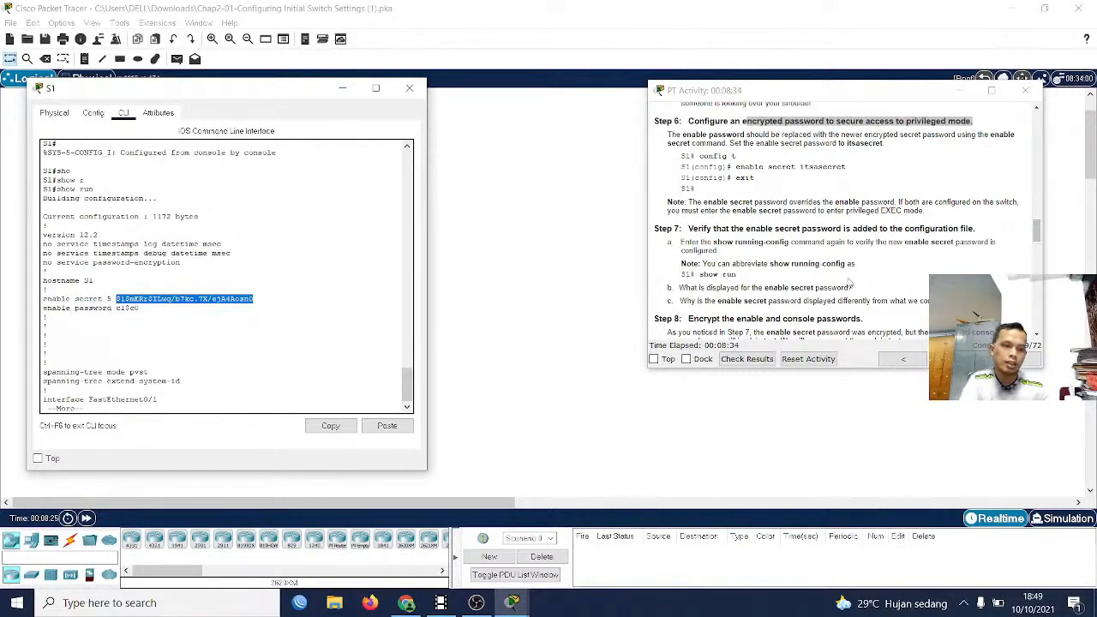
{"action": "scroll", "coordinate": [804, 239], "scroll_direction": "up", "scroll_amount": 1}
{"action": "scroll", "coordinate": [764, 215], "scroll_direction": "up", "scroll_amount": 1}
{"action": "scroll", "coordinate": [762, 230], "scroll_direction": "up", "scroll_amount": 1}
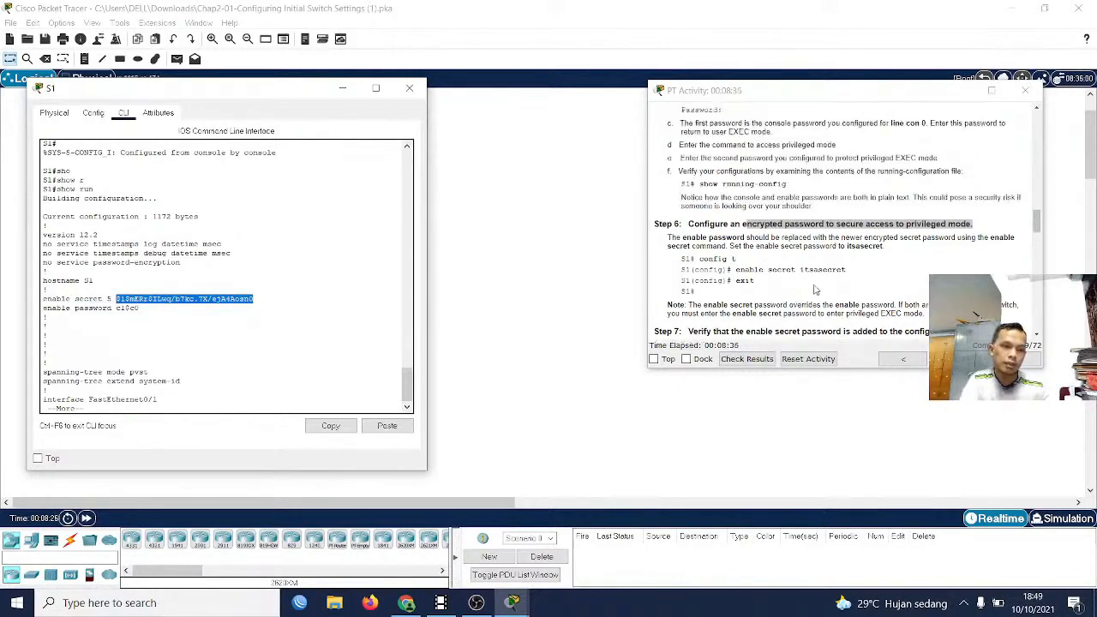
{"action": "scroll", "coordinate": [824, 276], "scroll_direction": "down", "scroll_amount": 3}
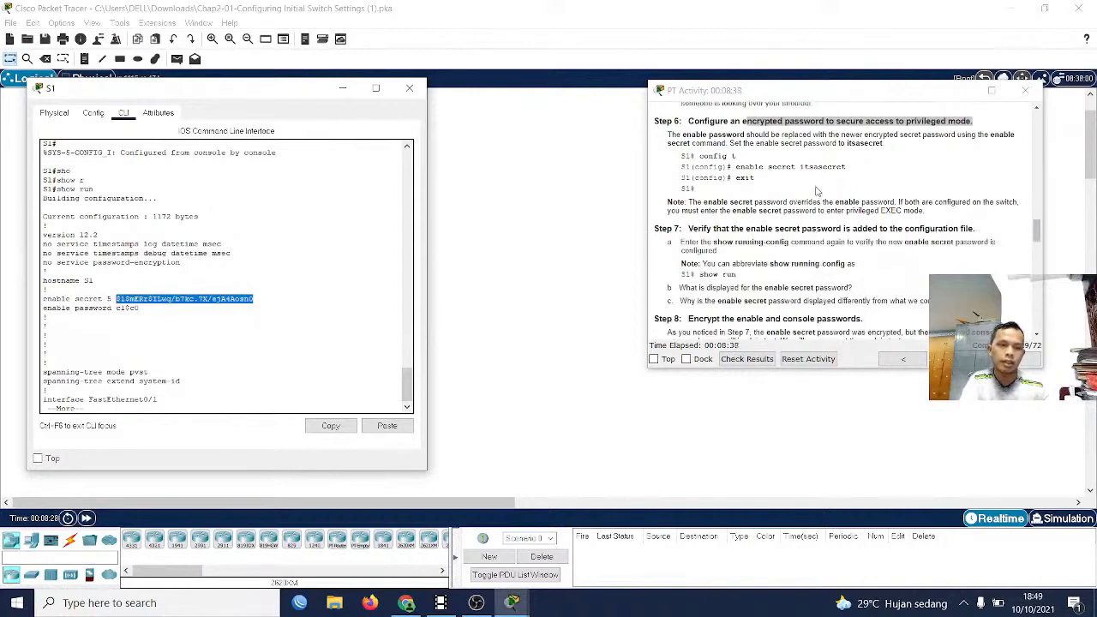
Consult the Part 2 Step 8 instructions and page through the rest of S1's running configuration back to the prompt
{"action": "scroll", "coordinate": [819, 298], "scroll_direction": "down", "scroll_amount": 3}
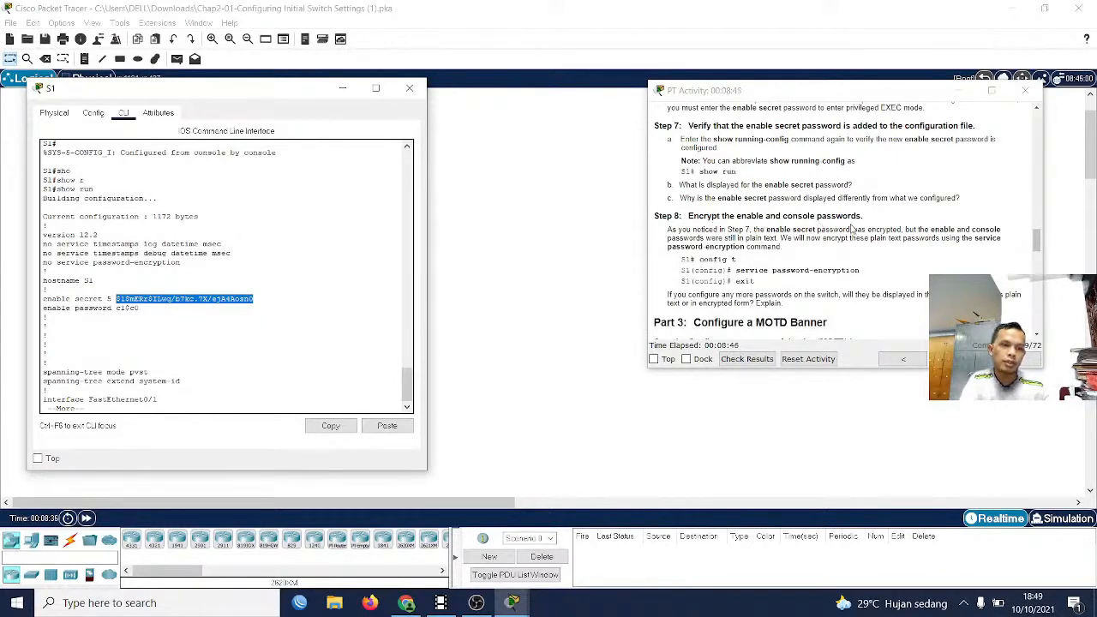
{"action": "left_click", "coordinate": [190, 367]}
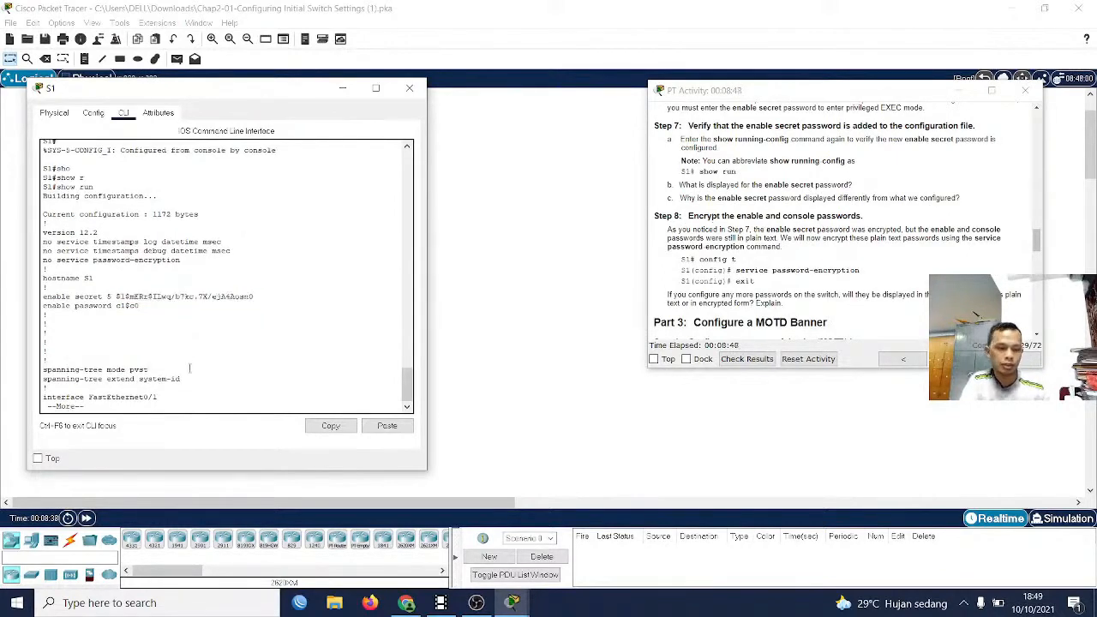
{"action": "key", "text": "Return"}
{"action": "key", "text": "Return"}
{"action": "key", "text": "Return"}
{"action": "key", "text": "Return"}
{"action": "key", "text": "Return"}
{"action": "key", "text": "Return"}
{"action": "key", "text": "Return"}
{"action": "key", "text": "Return"}
{"action": "key", "text": "Return"}
{"action": "key", "text": "Return"}
{"action": "key", "text": "Return"}
{"action": "key", "text": "Return"}
{"action": "key", "text": "Return"}
{"action": "key", "text": "Return"}
{"action": "key", "text": "Return"}
{"action": "key", "text": "Return"}
{"action": "key", "text": "Return"}
{"action": "key", "text": "Return"}
{"action": "key", "text": "Return"}
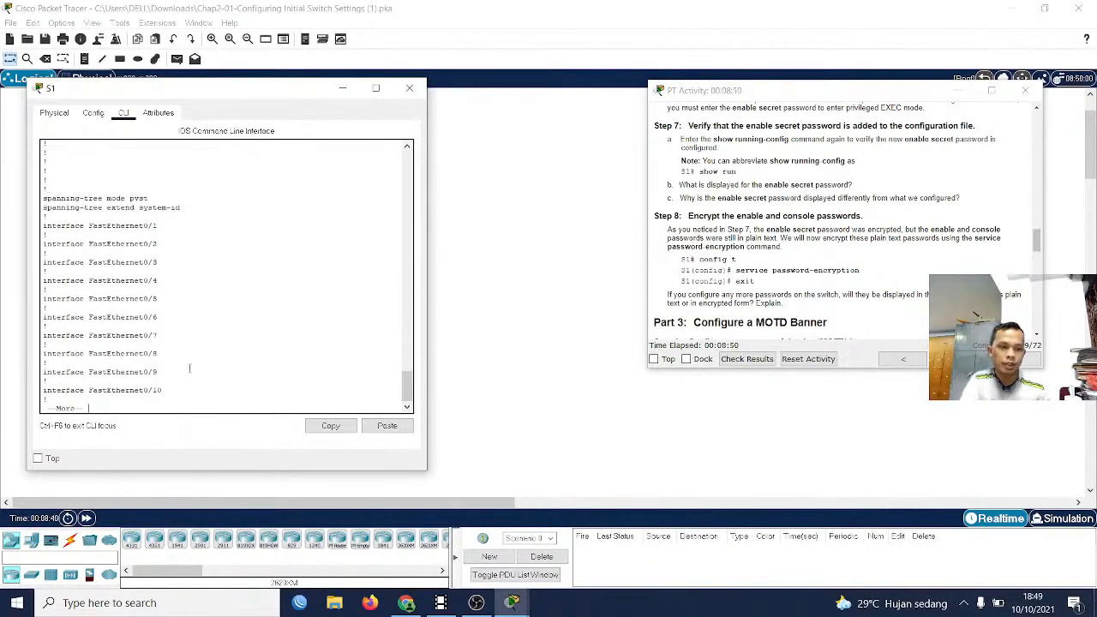
{"action": "key", "text": "Return"}
{"action": "key", "text": "Return"}
{"action": "key", "text": "Return"}
{"action": "key", "text": "Return"}
{"action": "key", "text": "Return"}
{"action": "key", "text": "Return"}
{"action": "key", "text": "Return"}
{"action": "key", "text": "Return"}
{"action": "key", "text": "Return"}
{"action": "key", "text": "Return"}
{"action": "key", "text": "Return"}
{"action": "key", "text": "Return"}
{"action": "key", "text": "Return"}
{"action": "key", "text": "Return"}
{"action": "key", "text": "Return"}
{"action": "key", "text": "Return"}
{"action": "key", "text": "Return"}
{"action": "key", "text": "Return"}
{"action": "key", "text": "Return"}
{"action": "key", "text": "Return"}
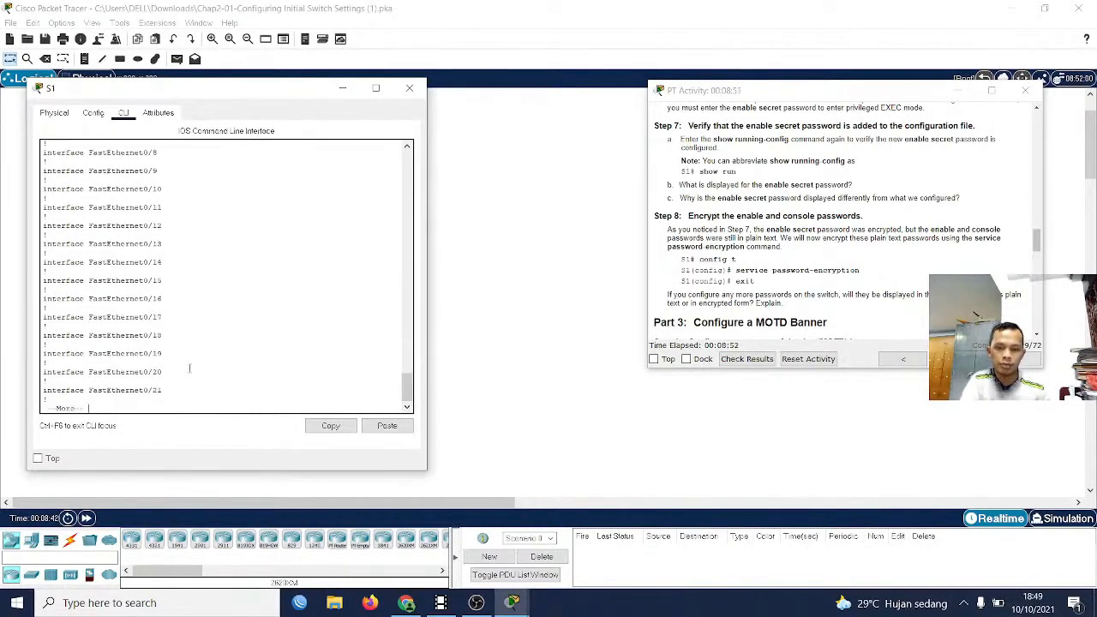
{"action": "key", "text": "Return"}
{"action": "key", "text": "Return"}
{"action": "key", "text": "Return"}
{"action": "key", "text": "Return"}
{"action": "key", "text": "Return"}
{"action": "key", "text": "Return"}
{"action": "key", "text": "Return"}
{"action": "key", "text": "Return"}
{"action": "key", "text": "Return"}
{"action": "key", "text": "Return"}
{"action": "key", "text": "Return"}
{"action": "key", "text": "Return"}
{"action": "key", "text": "Return"}
{"action": "key", "text": "Return"}
{"action": "key", "text": "Return"}
{"action": "key", "text": "Return"}
{"action": "key", "text": "Return"}
{"action": "key", "text": "Return"}
{"action": "key", "text": "Return"}
{"action": "key", "text": "Return"}
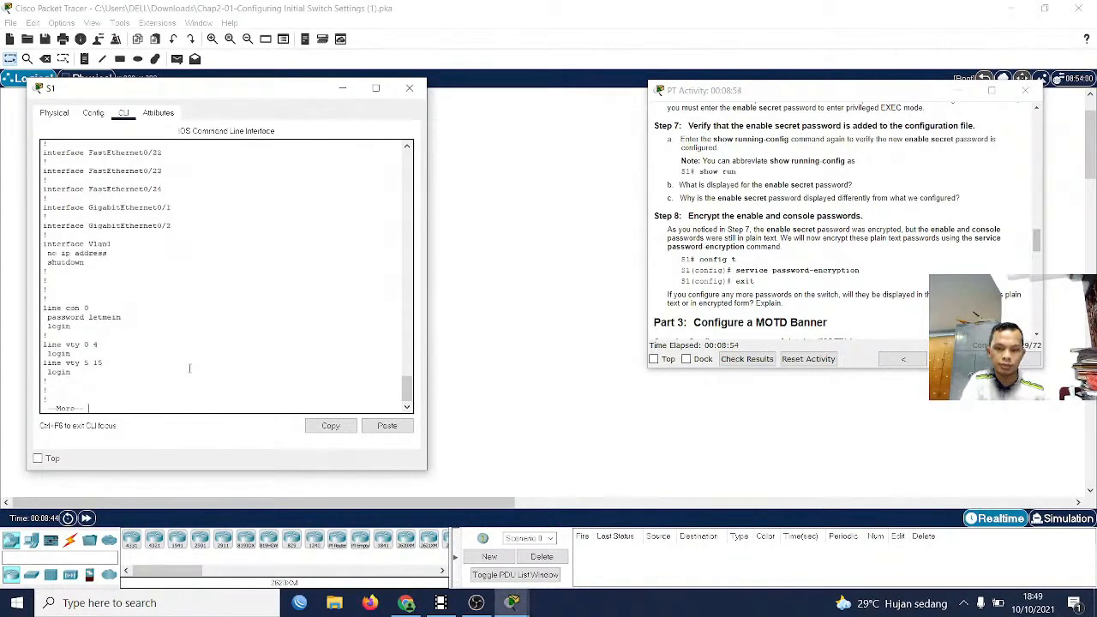
{"action": "key", "text": "Return"}
{"action": "key", "text": "Return"}
{"action": "key", "text": "Return"}
{"action": "key", "text": "Return"}
{"action": "key", "text": "Return"}
{"action": "key", "text": "Return"}
{"action": "key", "text": "Return"}
{"action": "key", "text": "Return"}
{"action": "key", "text": "Return"}
{"action": "key", "text": "Return"}
{"action": "key", "text": "Return"}
{"action": "key", "text": "Return"}
{"action": "key", "text": "Return"}
Enable service password-encryption on S1 from global configuration mode, and return to privileged mode
{"action": "type", "text": "conf"}
{"action": "key", "text": "Tab"}
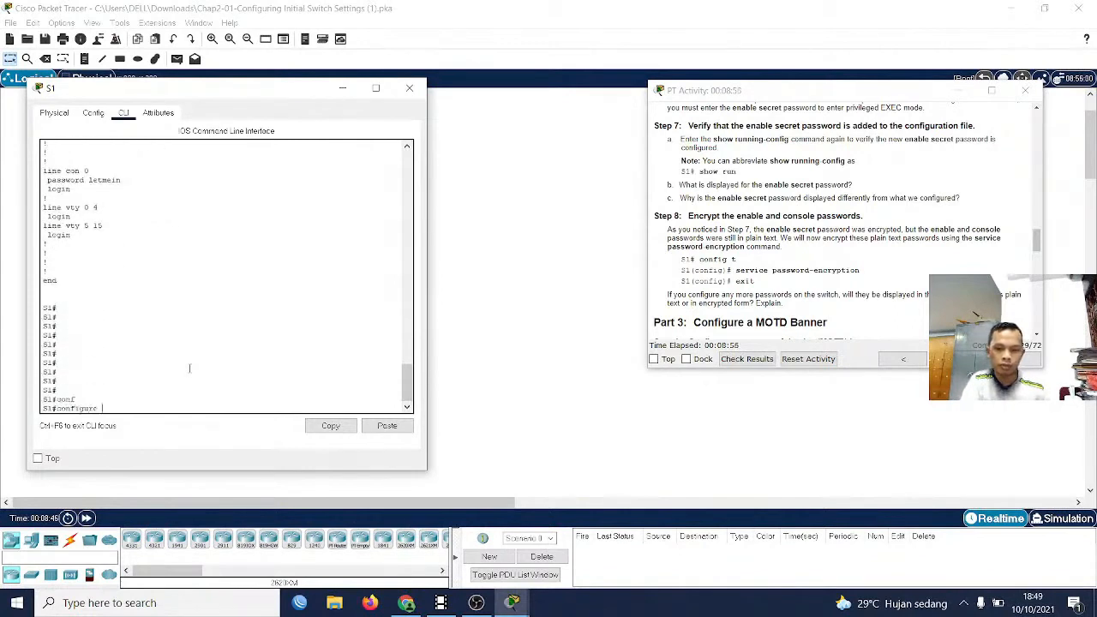
{"action": "type", "text": "ter"}
{"action": "key", "text": "Tab"}
{"action": "key", "text": "Return"}
{"action": "type", "text": "se"}
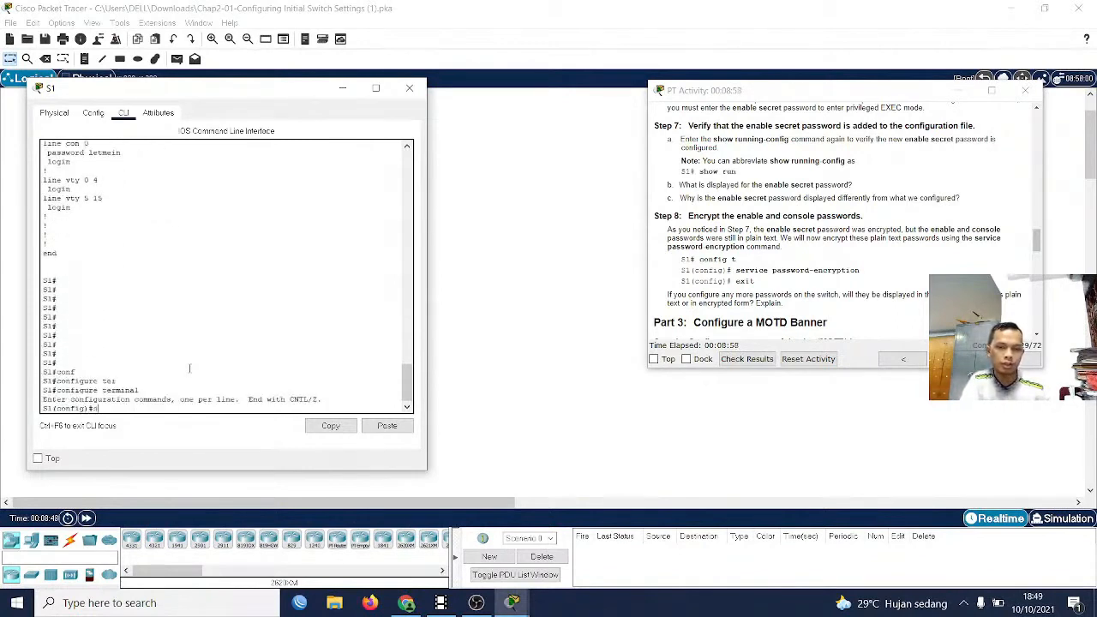
{"action": "key", "text": "Tab"}
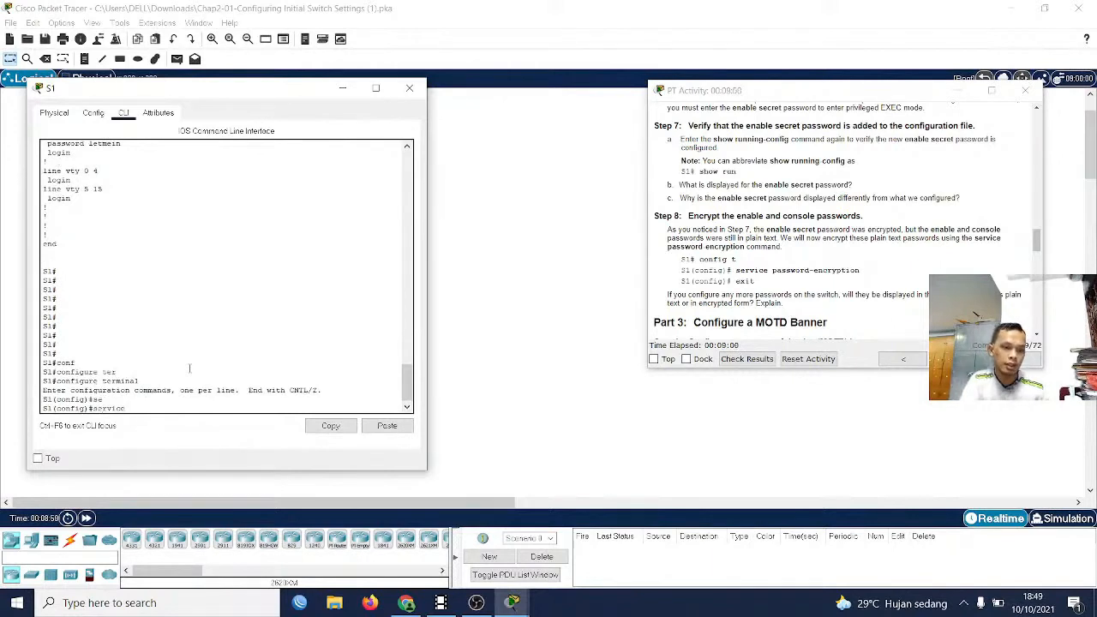
{"action": "type", "text": "pas"}
{"action": "key", "text": "Tab"}
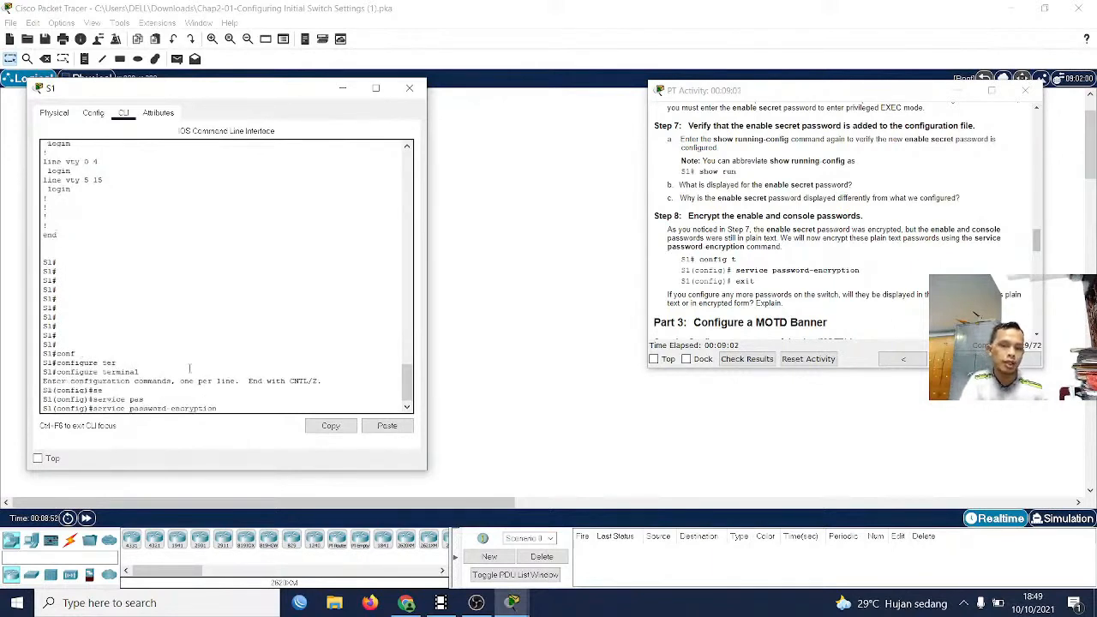
{"action": "key", "text": "Return"}
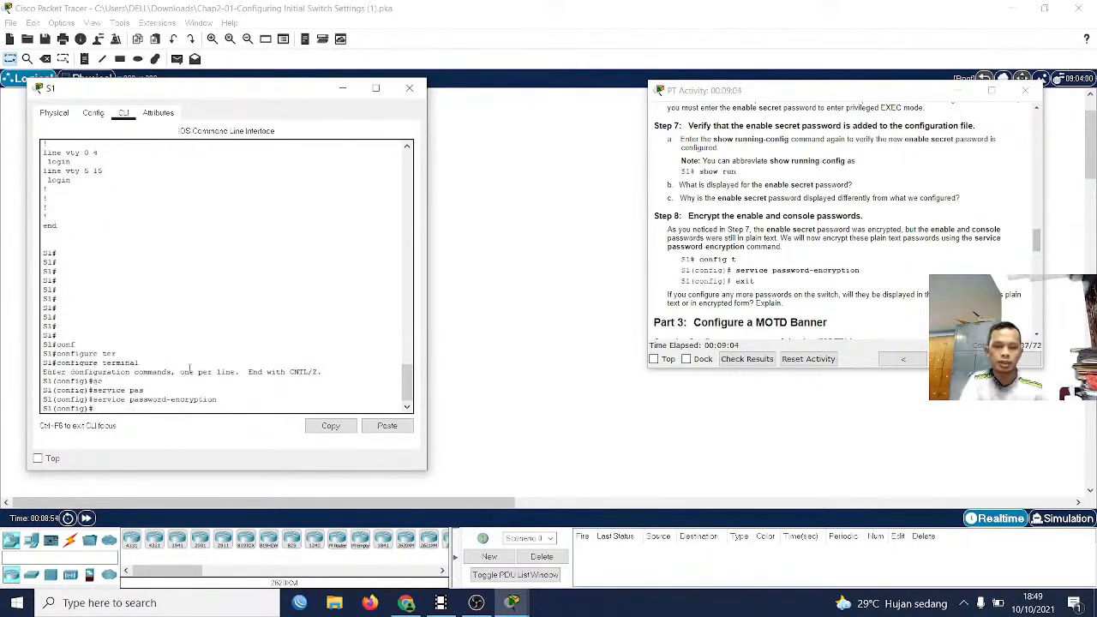
{"action": "type", "text": "exit"}
{"action": "key", "text": "Return"}
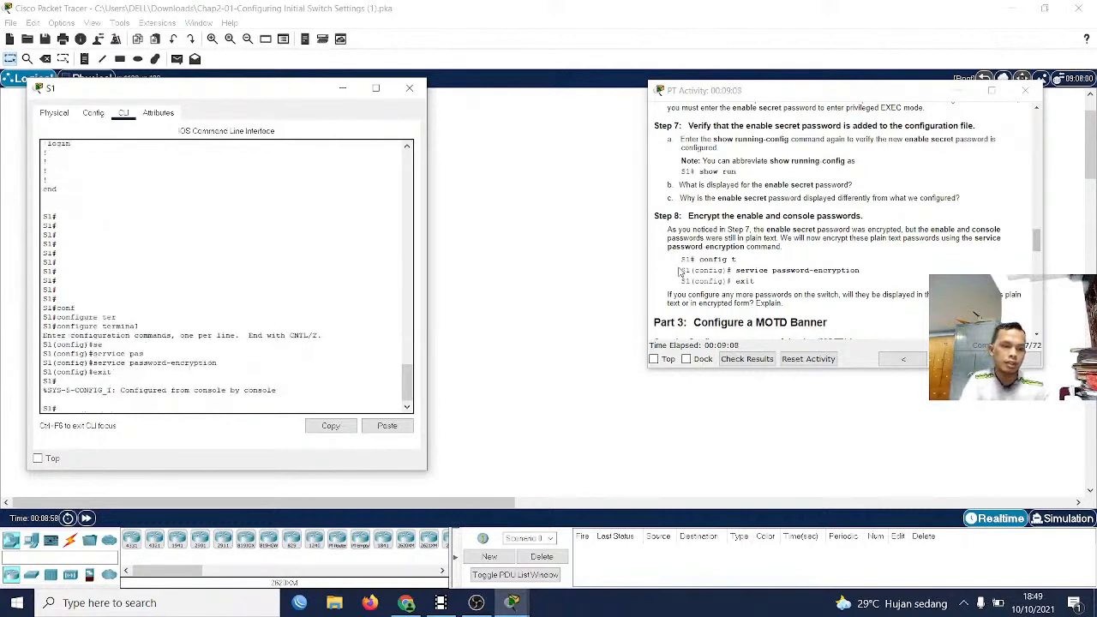
Display S1's configuration with show running-config to check the Step 8 password encryption
{"action": "scroll", "coordinate": [681, 272], "scroll_direction": "down", "scroll_amount": 1}
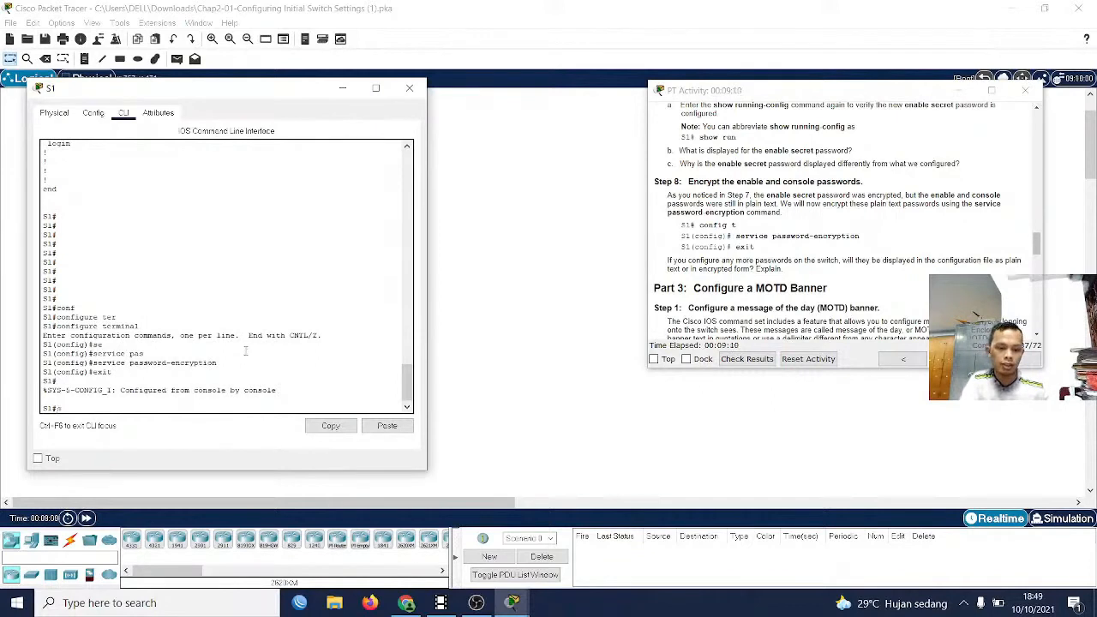
{"action": "type", "text": "sho"}
{"action": "key", "text": "Tab"}
{"action": "type", "text": "r"}
{"action": "key", "text": "Tab"}
{"action": "key", "text": "Return"}
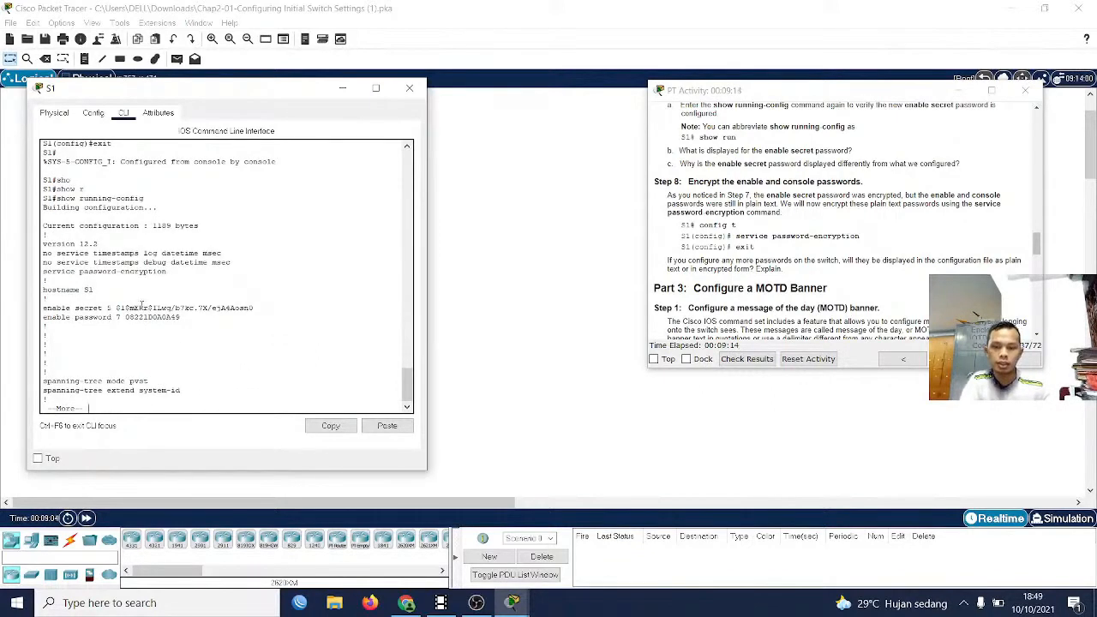
Examine how the enable password is stored in S1's configuration and page on to the console line settings
{"action": "left_click_drag", "start_coordinate": [181, 317], "coordinate": [126, 317]}
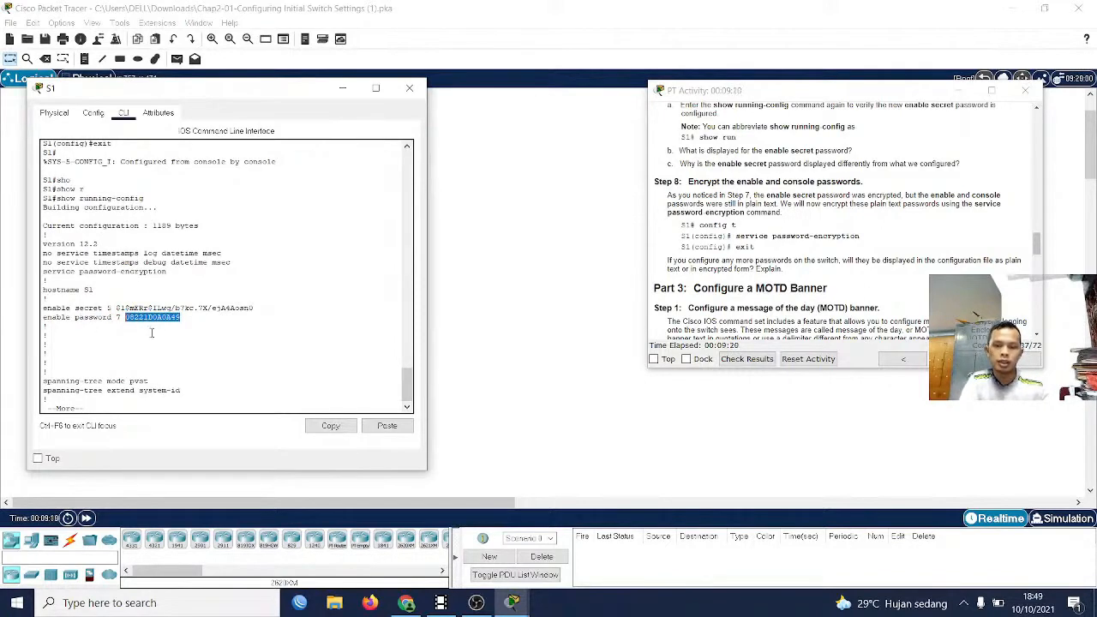
{"action": "key", "text": "space"}
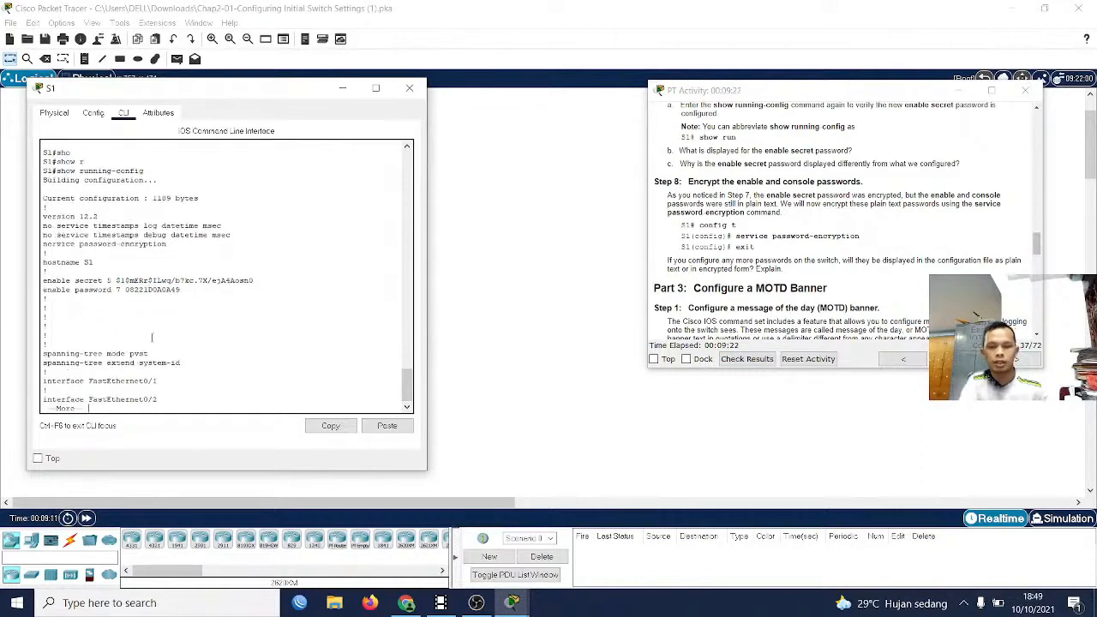
{"action": "key", "text": "space"}
{"action": "key", "text": "space"}
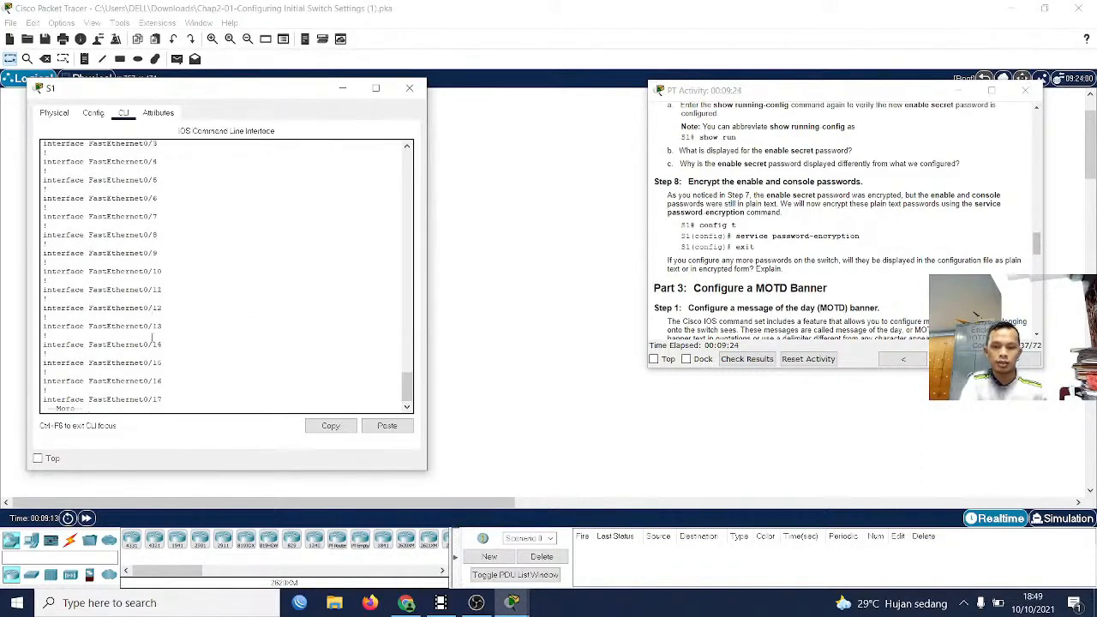
{"action": "key", "text": "Return"}
{"action": "key", "text": "Return"}
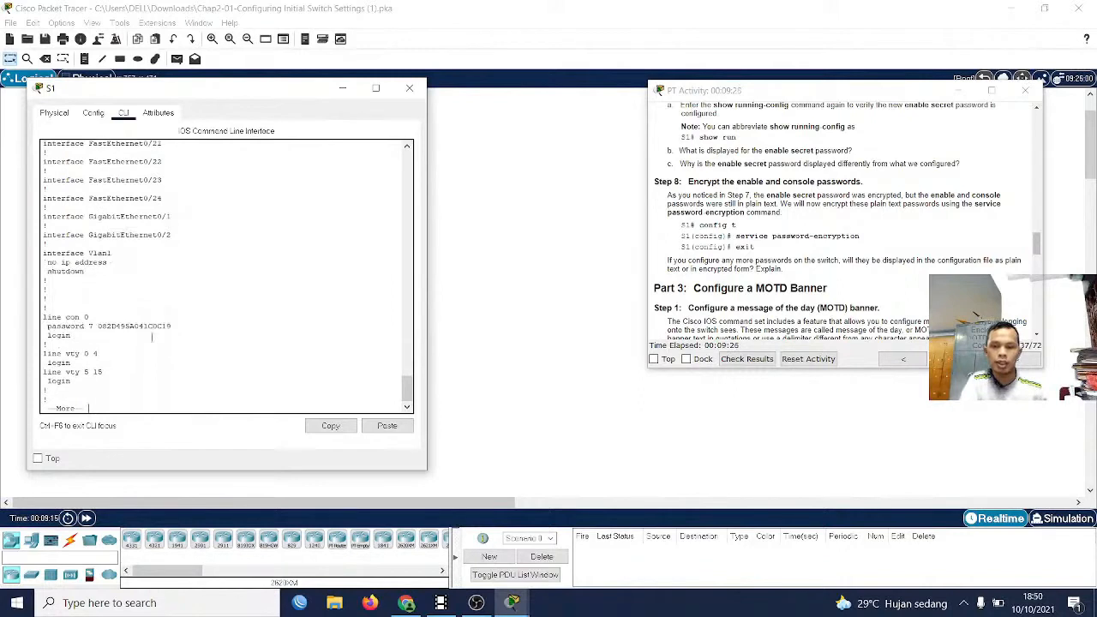
Examine how the line con 0 password is stored and page to the end of S1's running configuration
{"action": "left_click_drag", "start_coordinate": [171, 327], "coordinate": [97, 324]}
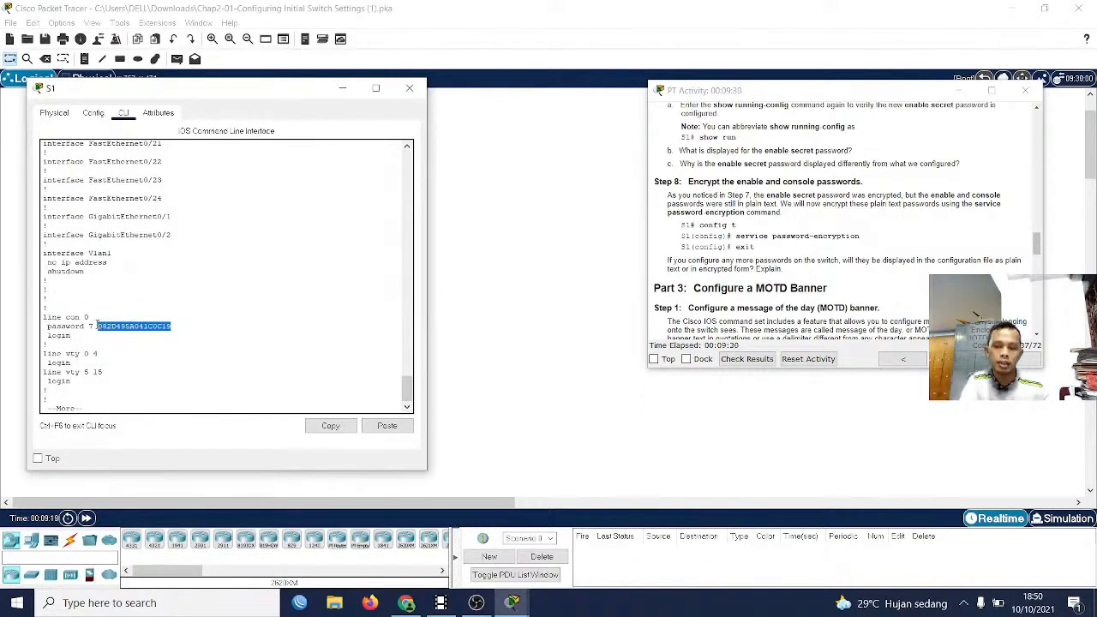
{"action": "left_click", "coordinate": [98, 326]}
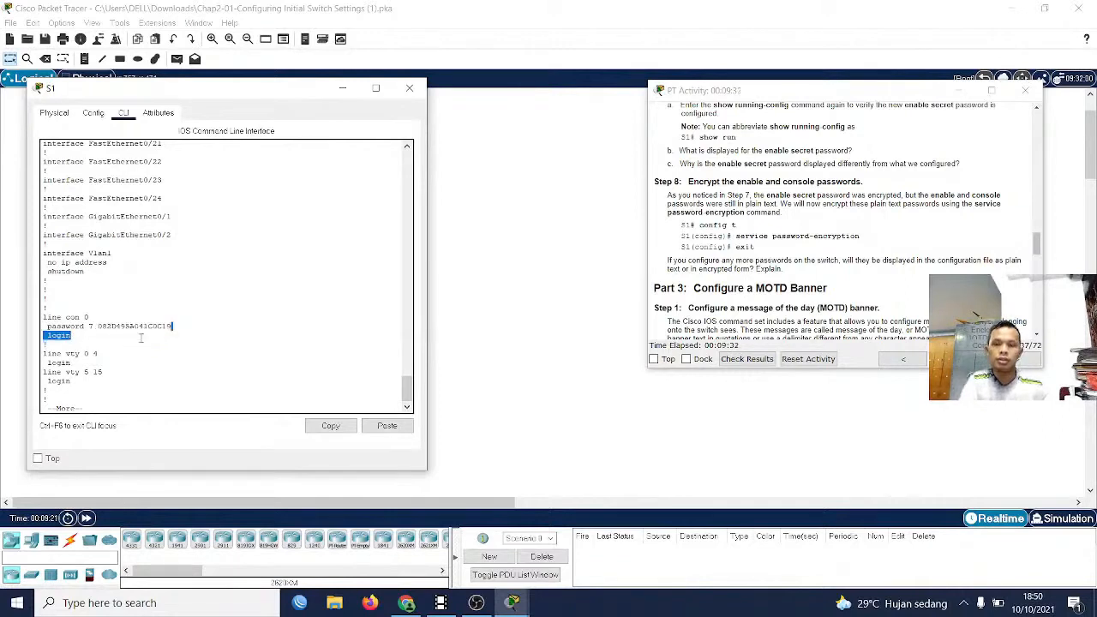
{"action": "double_click", "coordinate": [99, 327]}
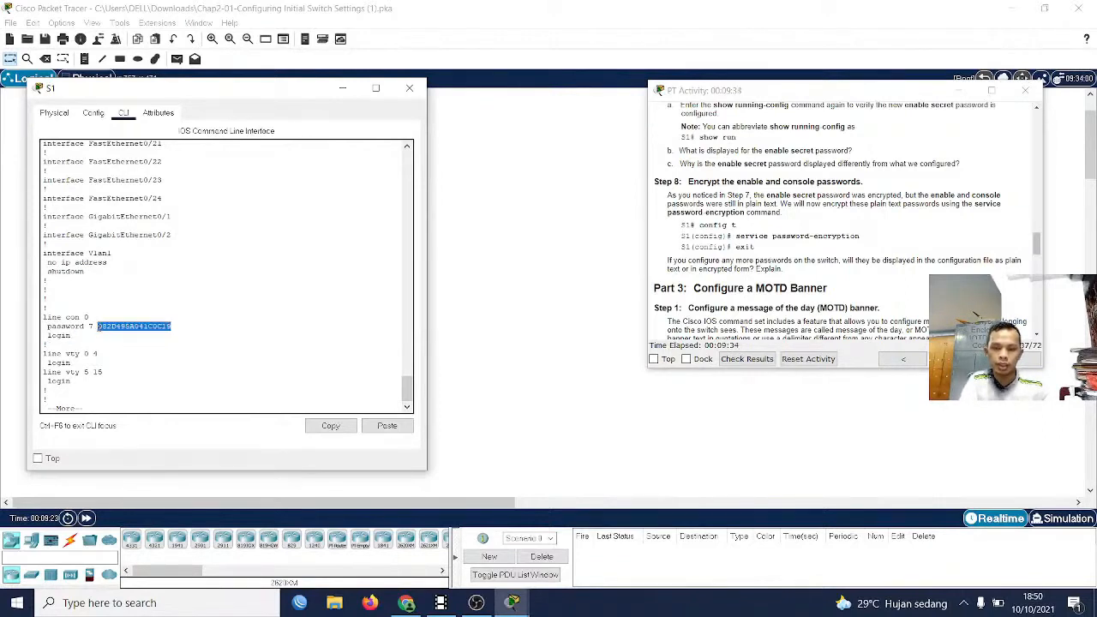
{"action": "scroll", "coordinate": [102, 386], "scroll_direction": "down", "scroll_amount": 1}
{"action": "left_click", "coordinate": [97, 391]}
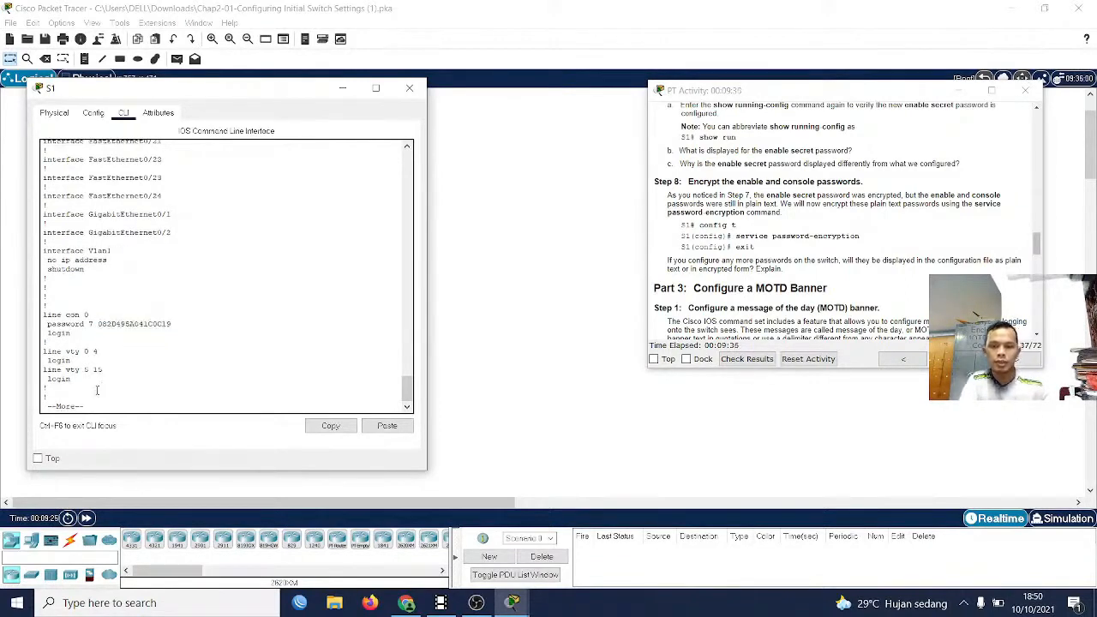
{"action": "key", "text": "Return"}
{"action": "key", "text": "Return"}
{"action": "key", "text": "Return"}
{"action": "key", "text": "Return"}
{"action": "key", "text": "Return"}
{"action": "key", "text": "Return"}
{"action": "key", "text": "Return"}
{"action": "key", "text": "Return"}
{"action": "key", "text": "Return"}
{"action": "key", "text": "Return"}
{"action": "key", "text": "Return"}
{"action": "key", "text": "Return"}
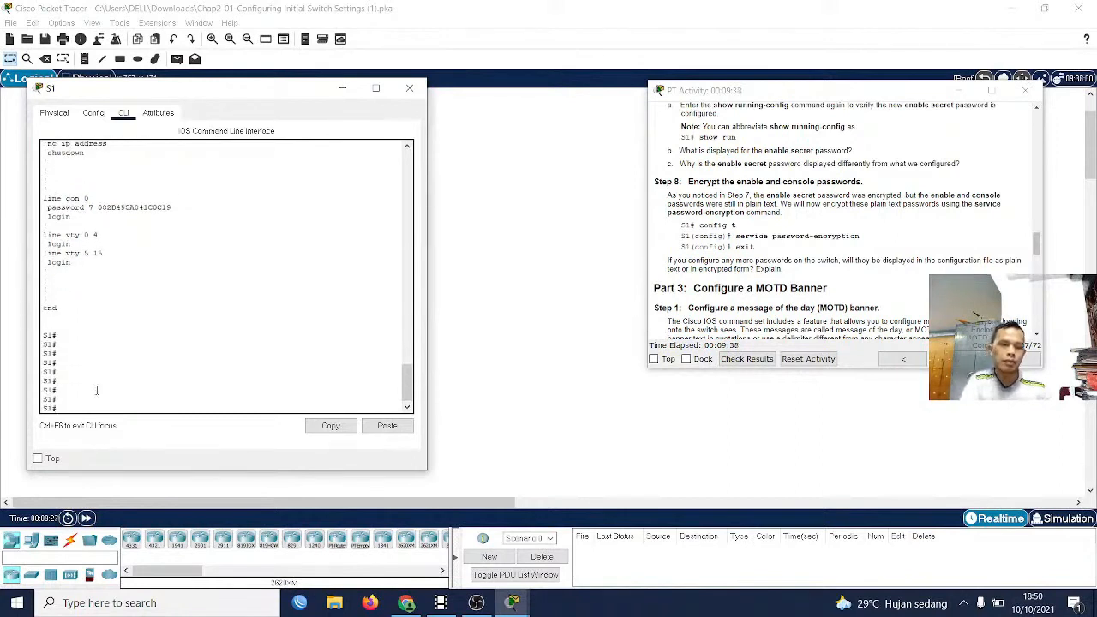
Enter global configuration mode on S1 and consult the Part 3 Step 1 instructions for the MOTD banner
{"action": "scroll", "coordinate": [682, 294], "scroll_direction": "down", "scroll_amount": 2}
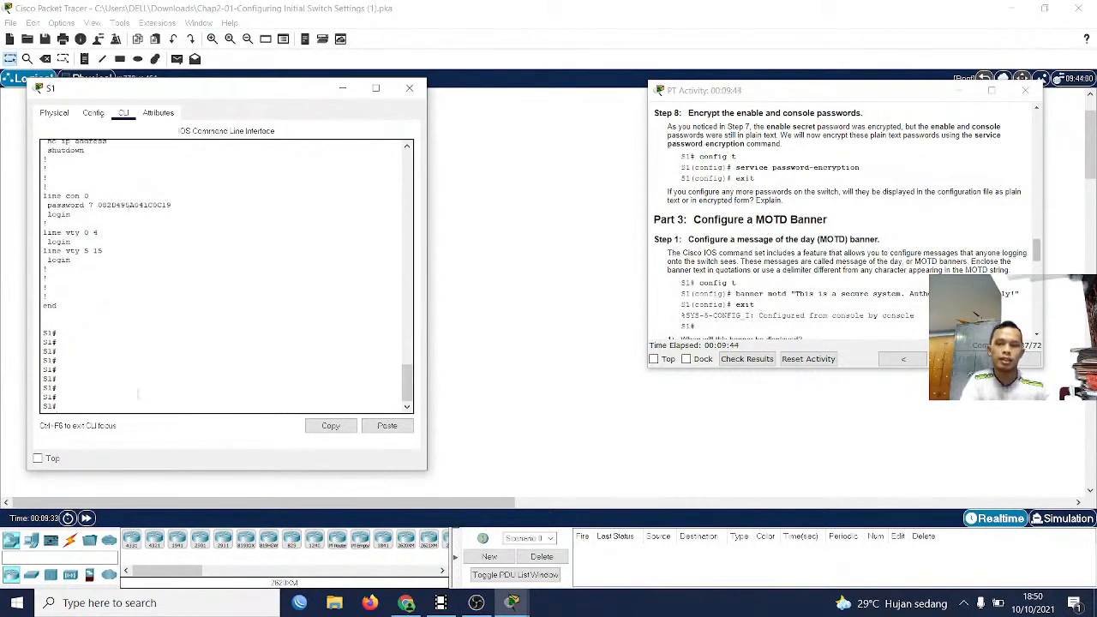
{"action": "type", "text": "conf"}
{"action": "key", "text": "Tab"}
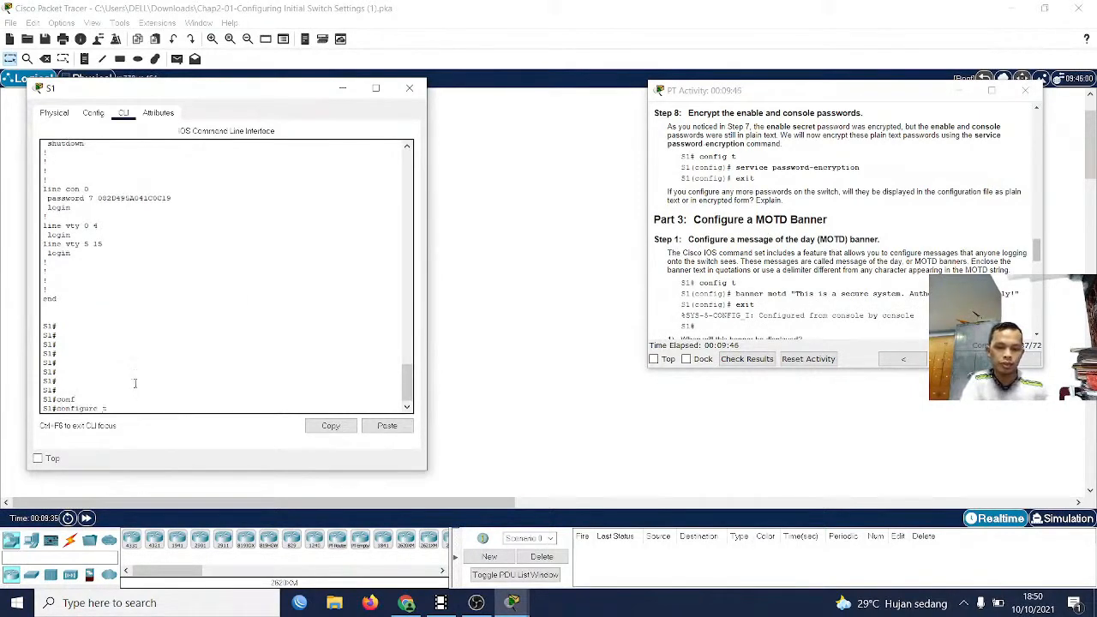
{"action": "type", "text": "ter"}
{"action": "key", "text": "Tab"}
{"action": "key", "text": "Return"}
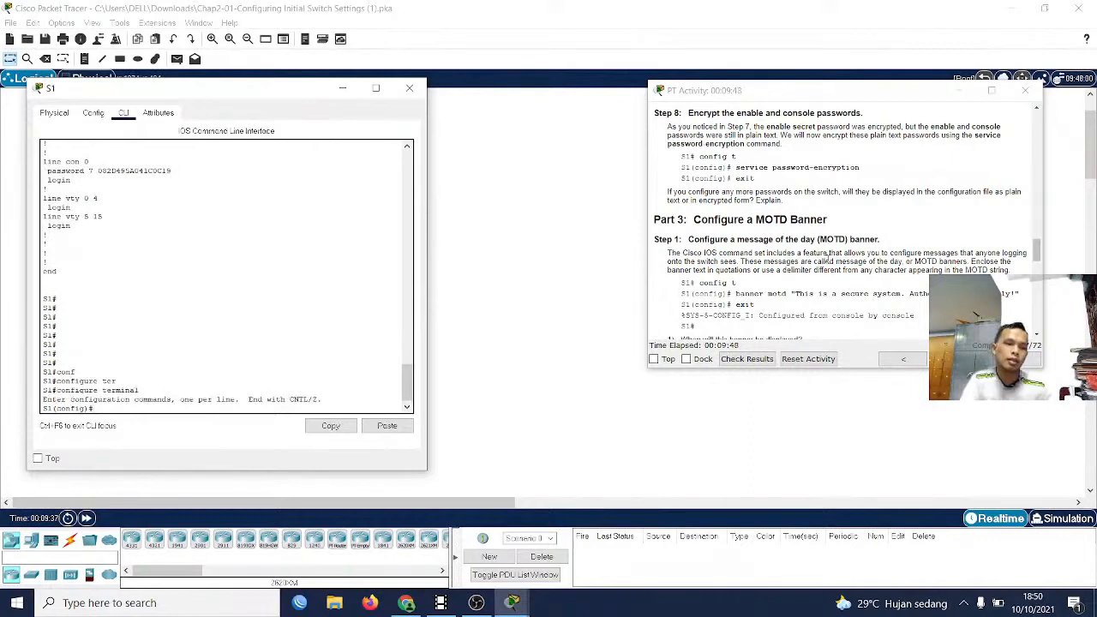
{"action": "scroll", "coordinate": [804, 284], "scroll_direction": "down", "scroll_amount": 2}
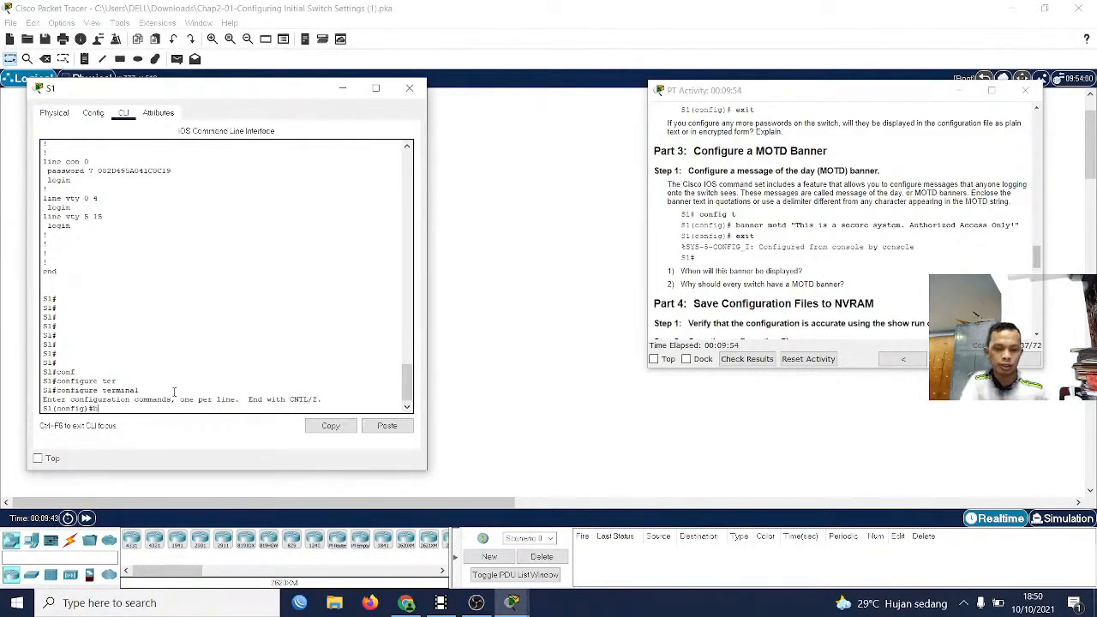
Configure S1's MOTD banner with the text "This is a secure system. Authorized Acces Only"
{"action": "type", "text": "bann"}
{"action": "key", "text": "Tab"}
{"action": "type", "text": "m"}
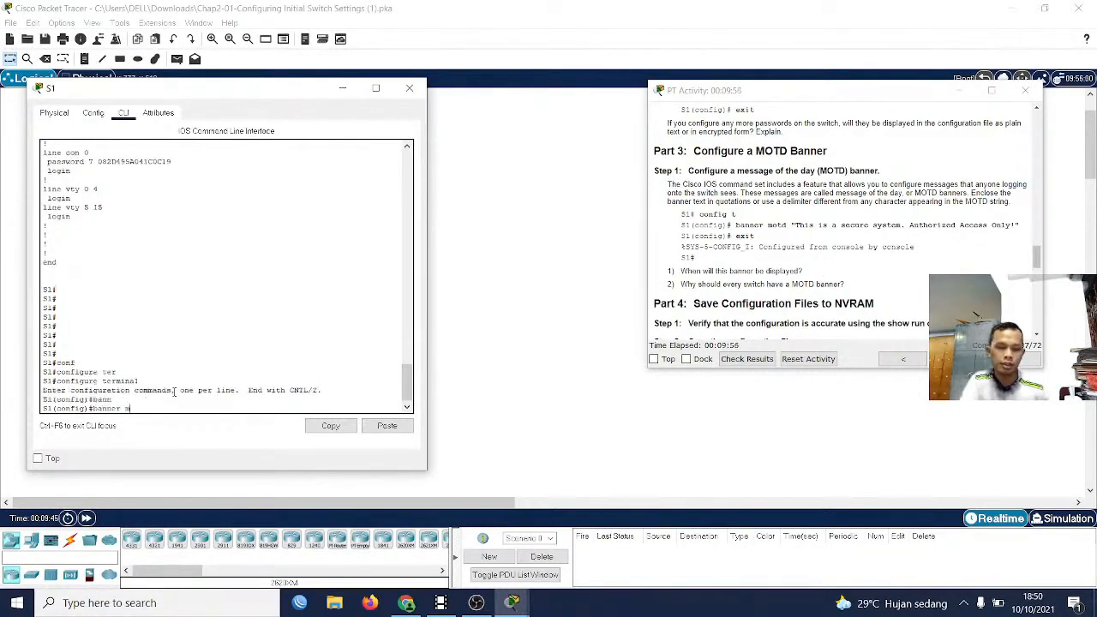
{"action": "type", "text": "o"}
{"action": "key", "text": "Tab"}
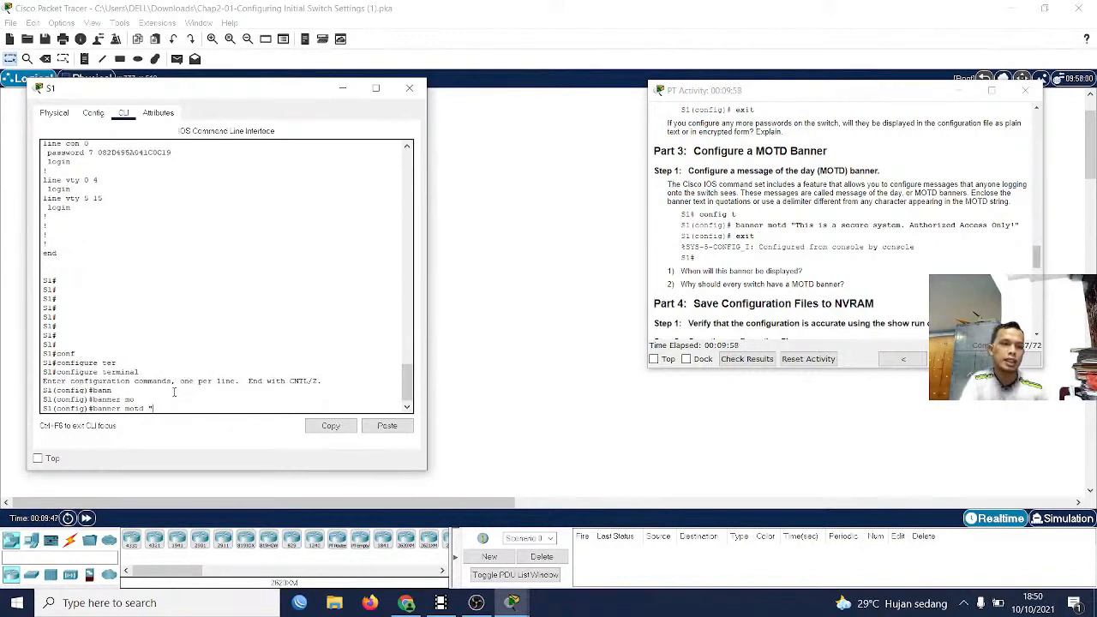
{"action": "type", "text": "\"This i"}
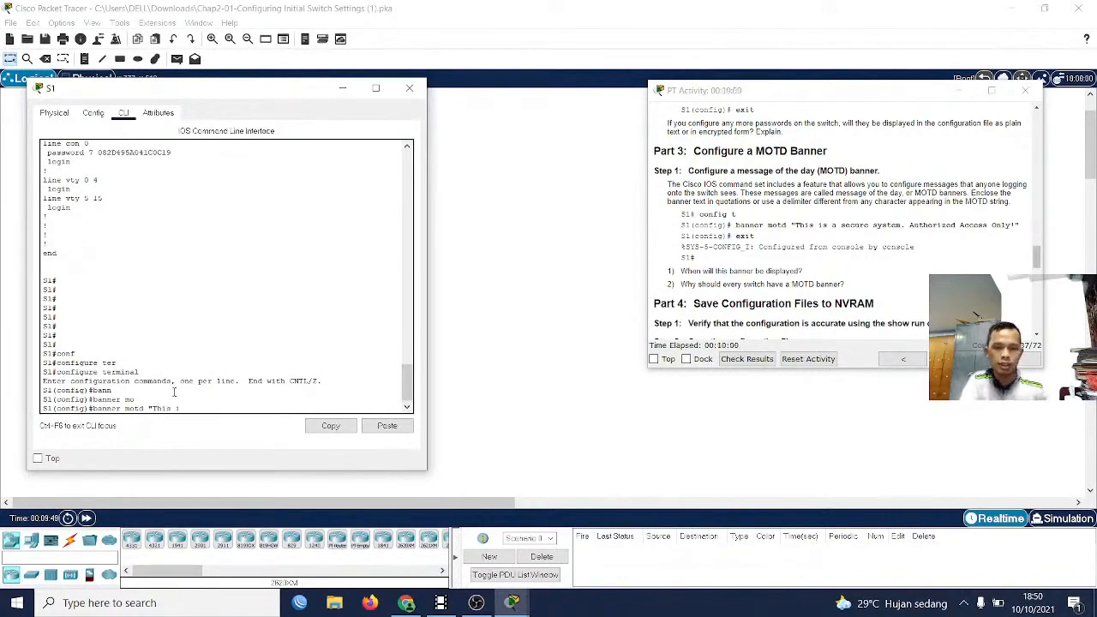
{"action": "type", "text": "s a s"}
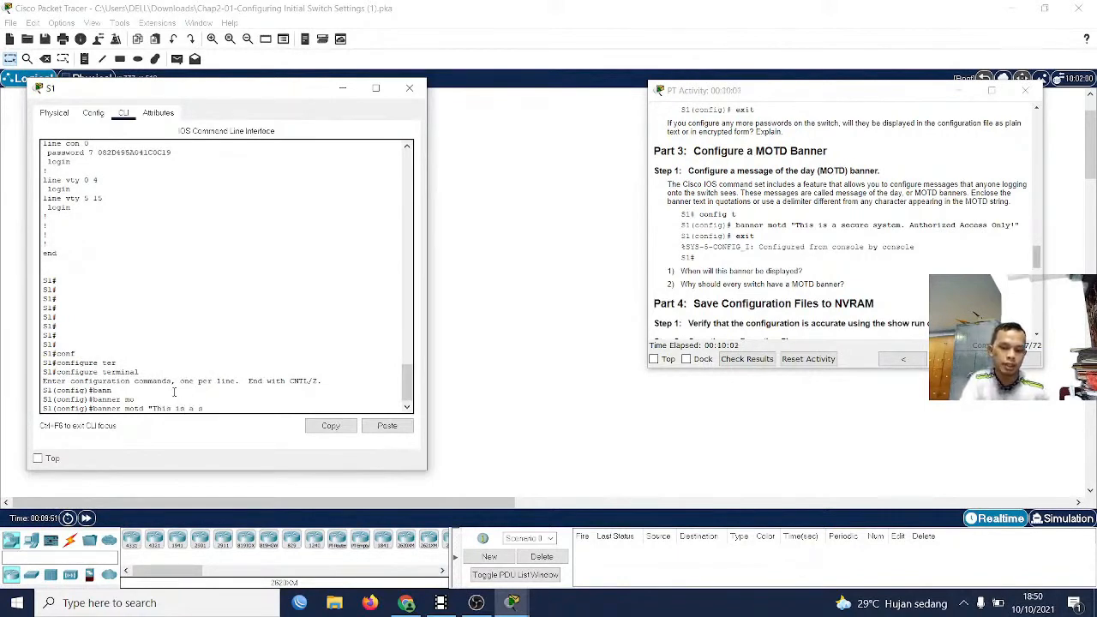
{"action": "type", "text": "ecure"}
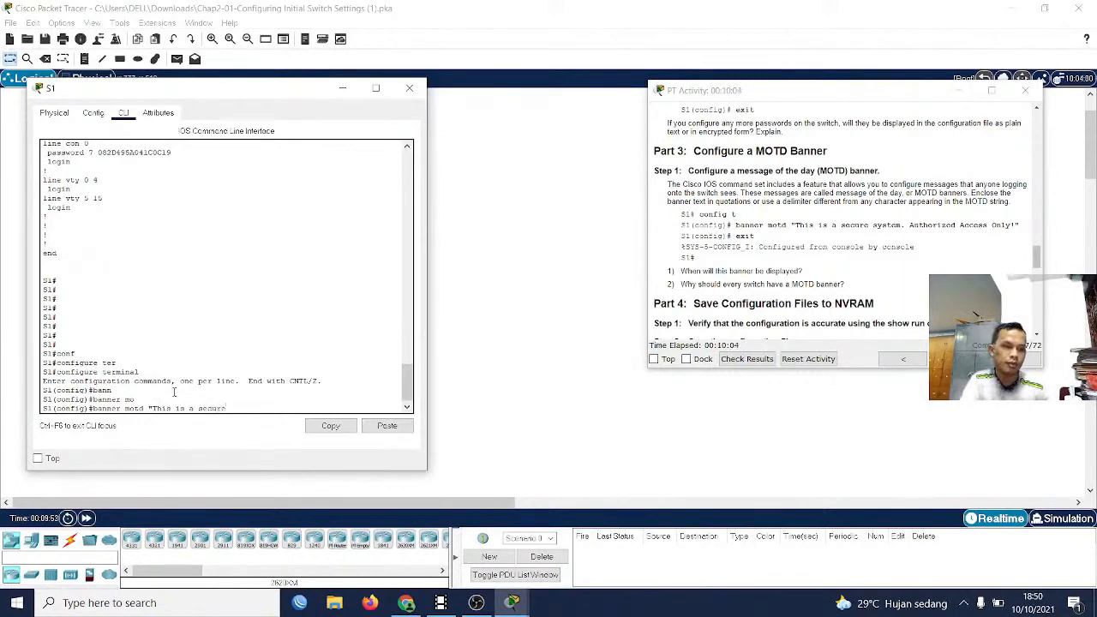
{"action": "type", "text": " syste"}
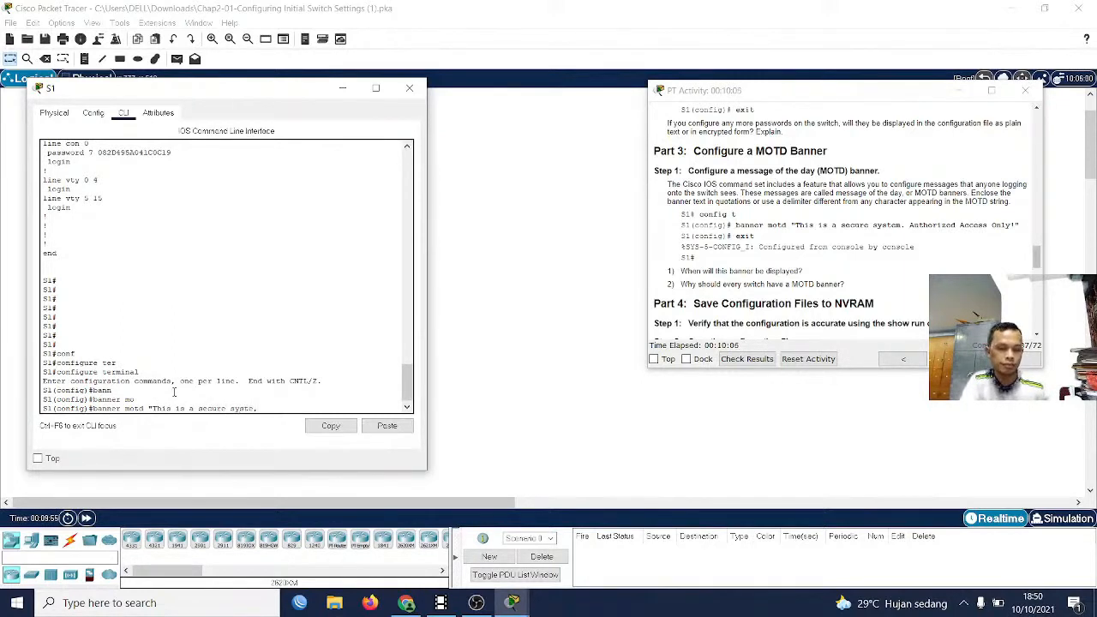
{"action": "type", "text": "m. A"}
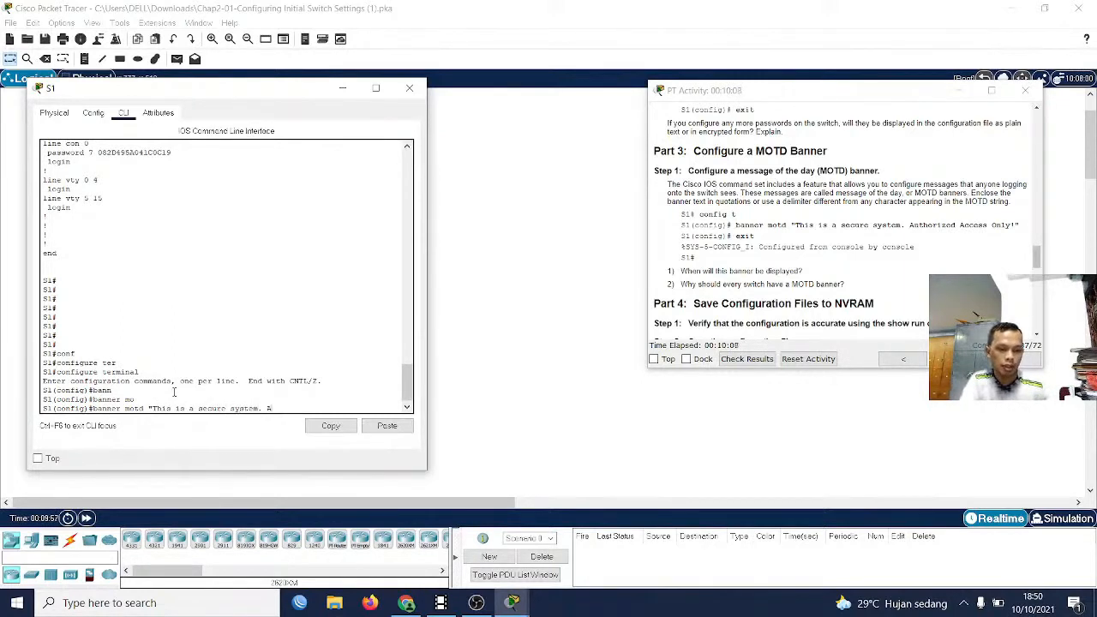
{"action": "type", "text": "uthorized A"}
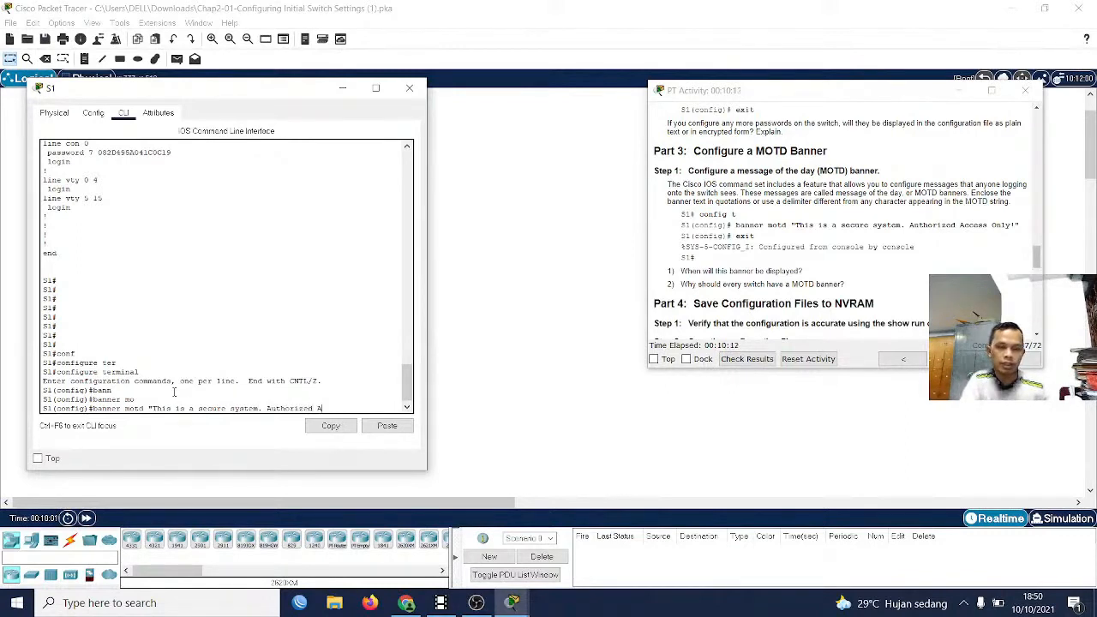
{"action": "type", "text": "ccess Only"}
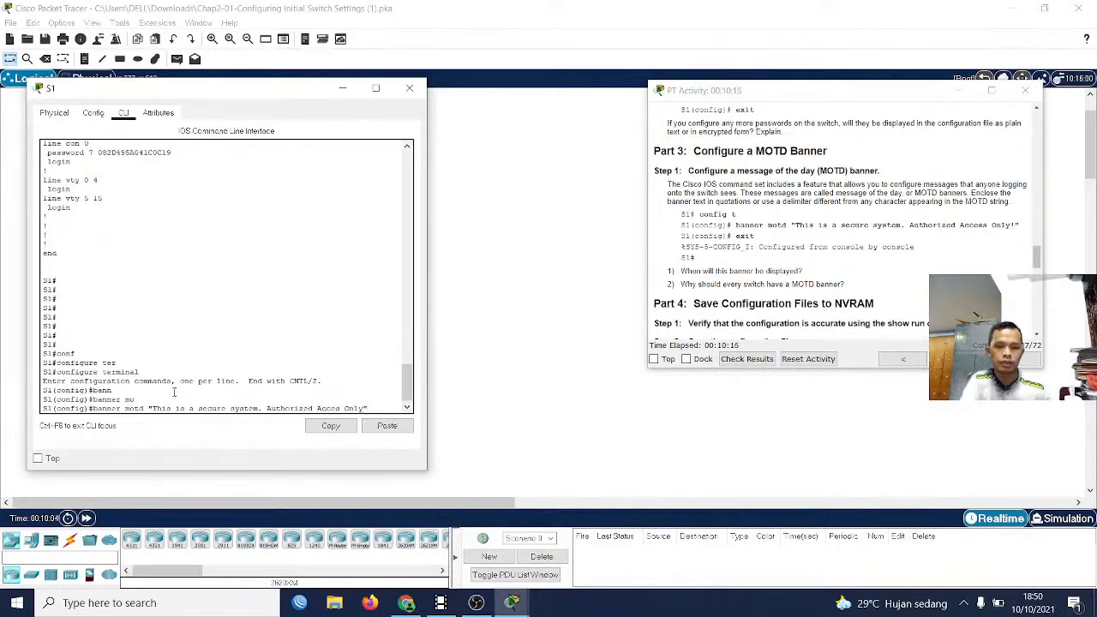
{"action": "type", "text": "\""}
{"action": "key", "text": "Return"}
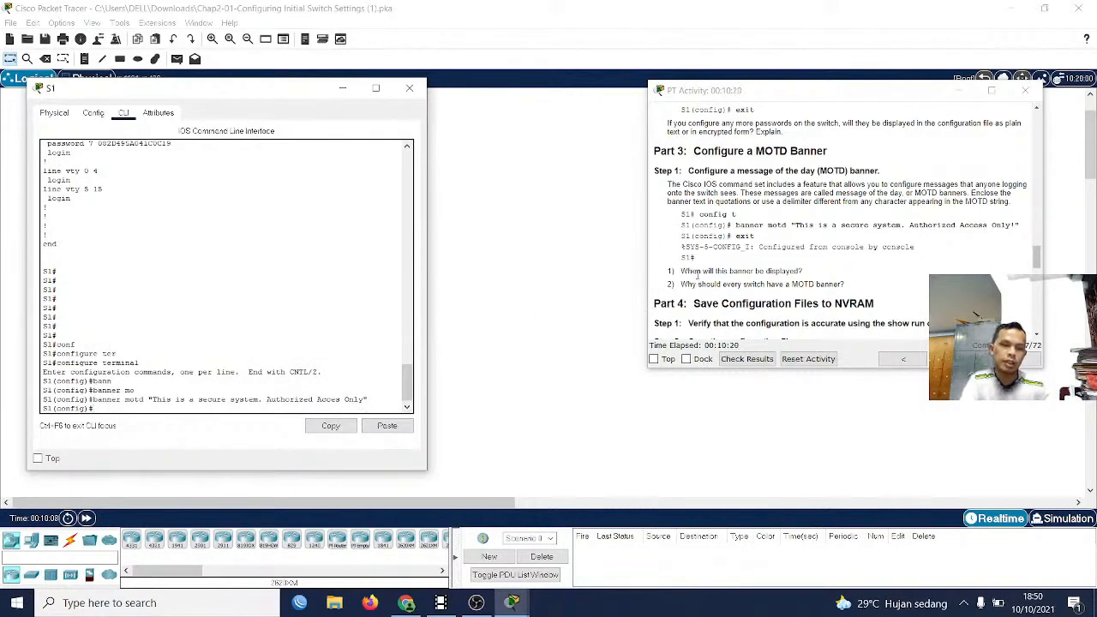
Consult the Part 4 instructions on saving configuration files to NVRAM and return S1 to privileged EXEC mode
{"action": "scroll", "coordinate": [848, 295], "scroll_direction": "down", "scroll_amount": 1}
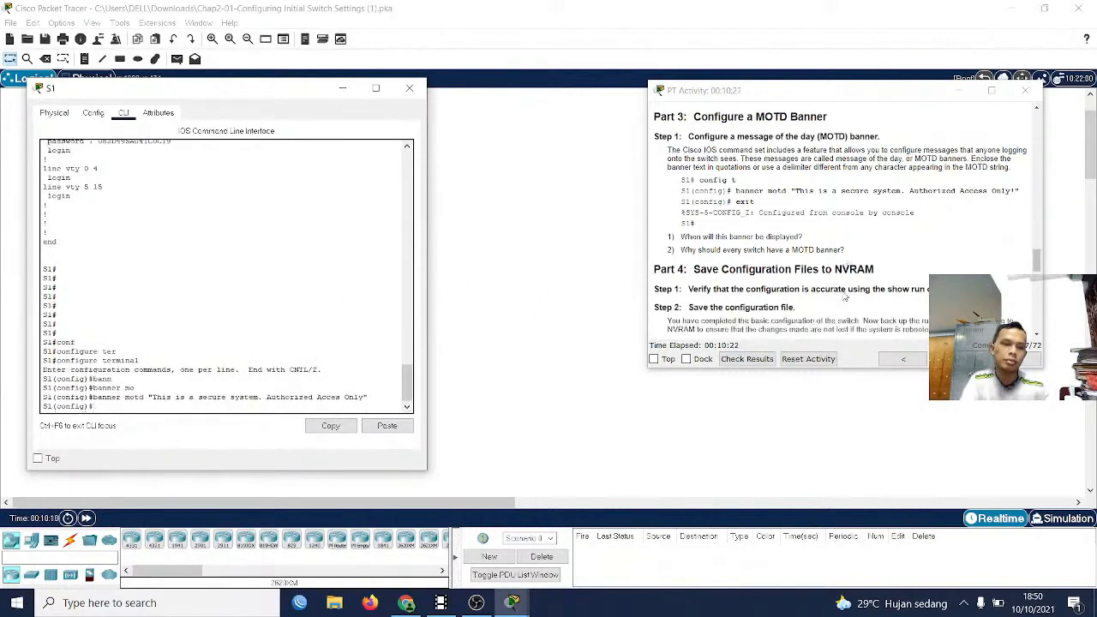
{"action": "left_click", "coordinate": [696, 269]}
{"action": "left_click_drag", "start_coordinate": [696, 269], "coordinate": [888, 269]}
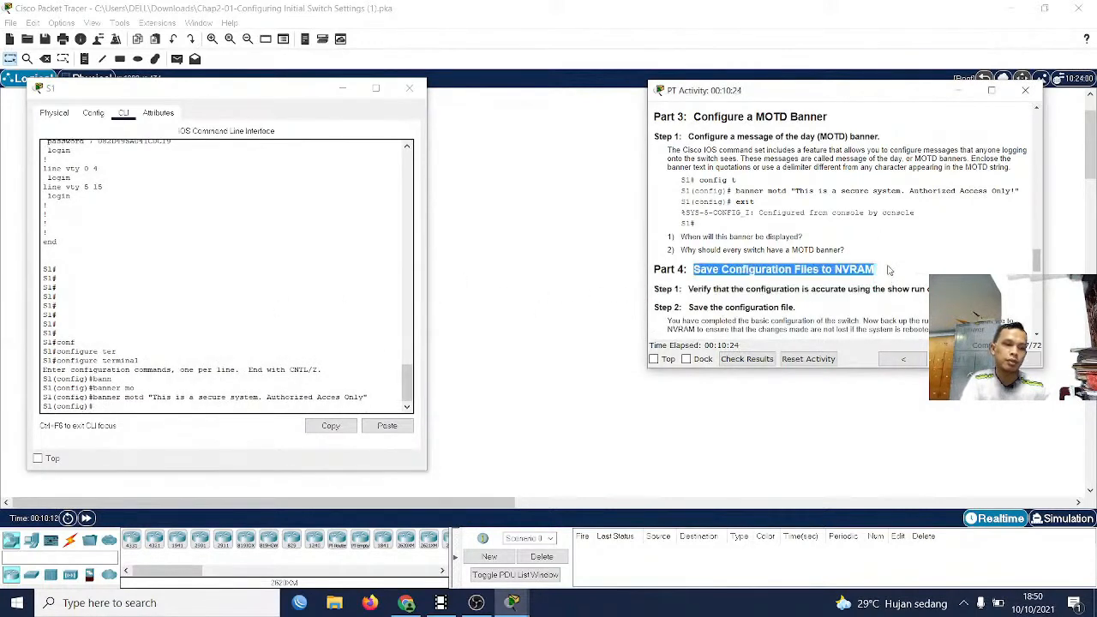
{"action": "scroll", "coordinate": [830, 250], "scroll_direction": "down", "scroll_amount": 2}
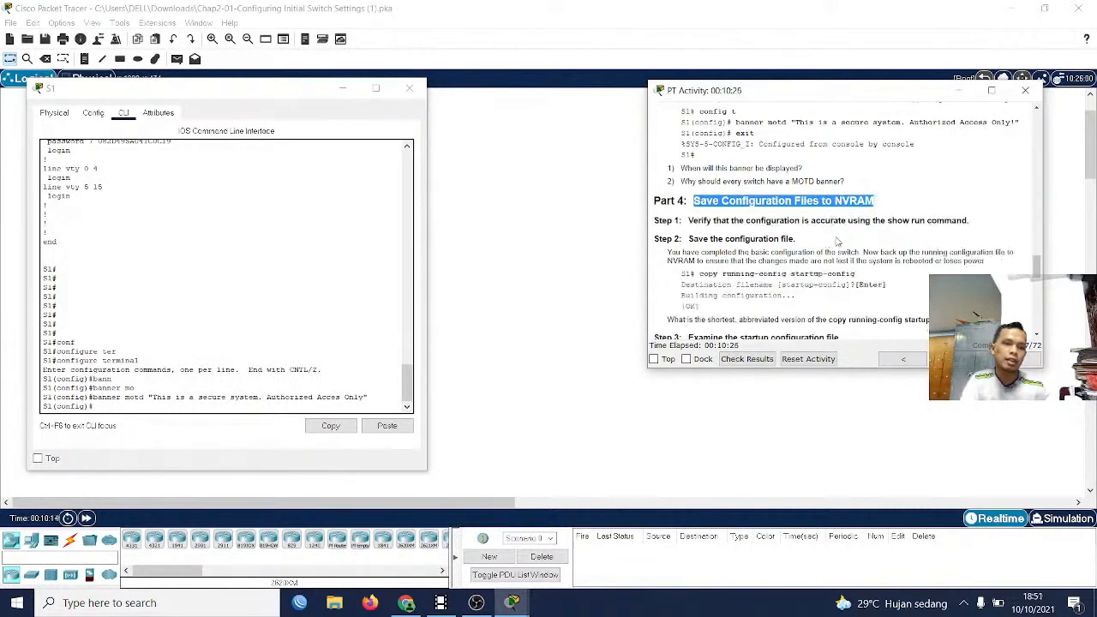
{"action": "scroll", "coordinate": [791, 251], "scroll_direction": "down", "scroll_amount": 1}
{"action": "scroll", "coordinate": [737, 252], "scroll_direction": "down", "scroll_amount": 1}
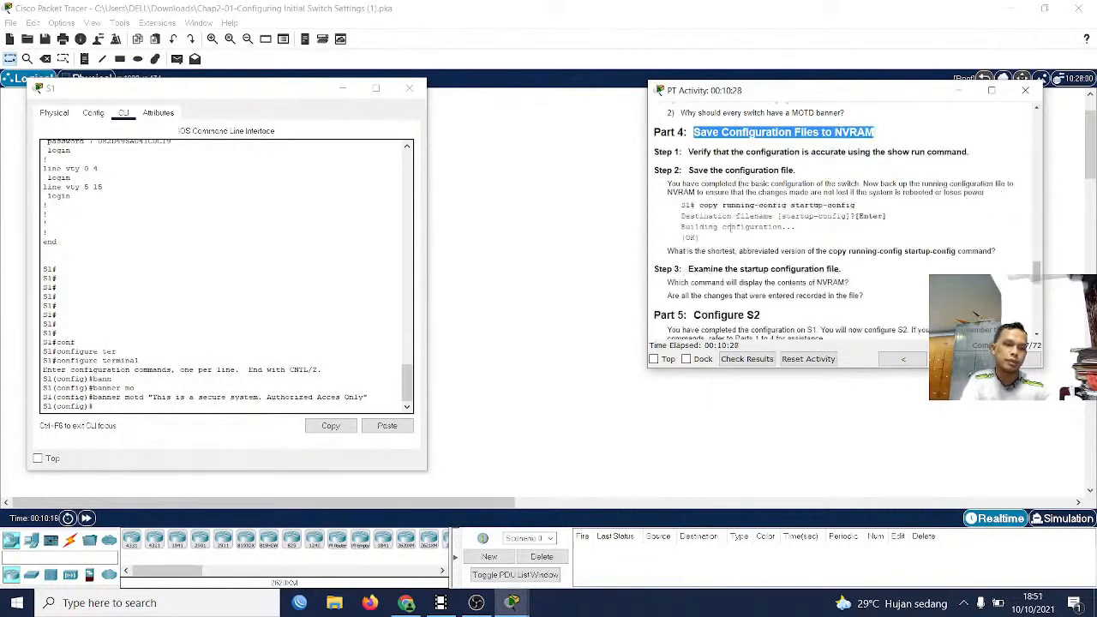
{"action": "left_click", "coordinate": [108, 340]}
{"action": "type", "text": "ex"}
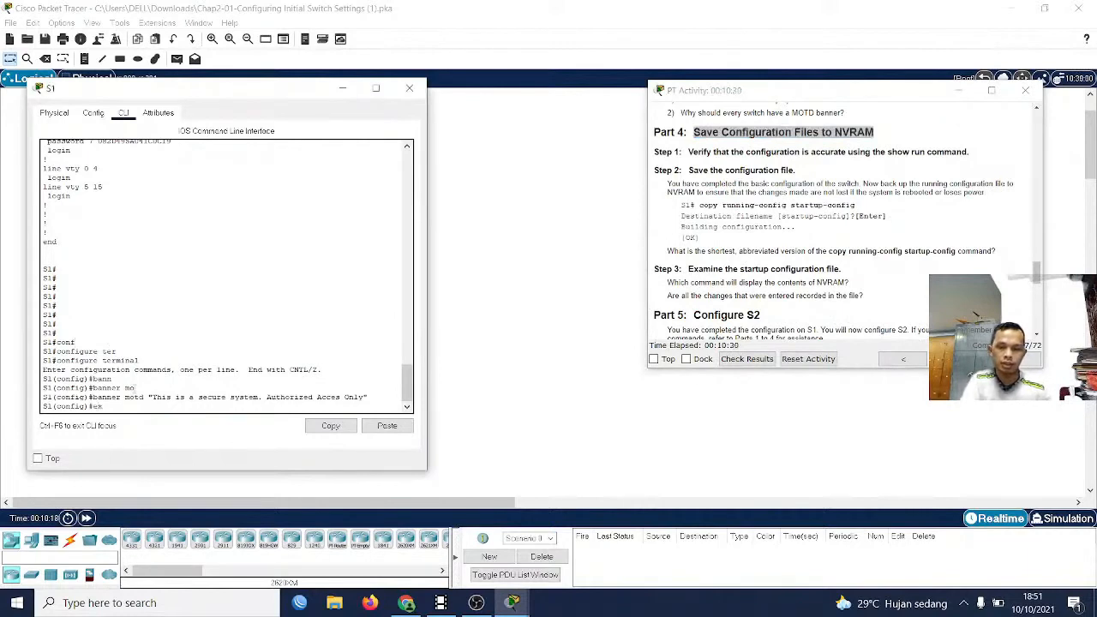
{"action": "type", "text": "i"}
{"action": "key", "text": "Return"}
{"action": "key", "text": "Return"}
Save S1's configuration to NVRAM with copy running-config startup-config, accepting the default destination filename
{"action": "type", "text": "c"}
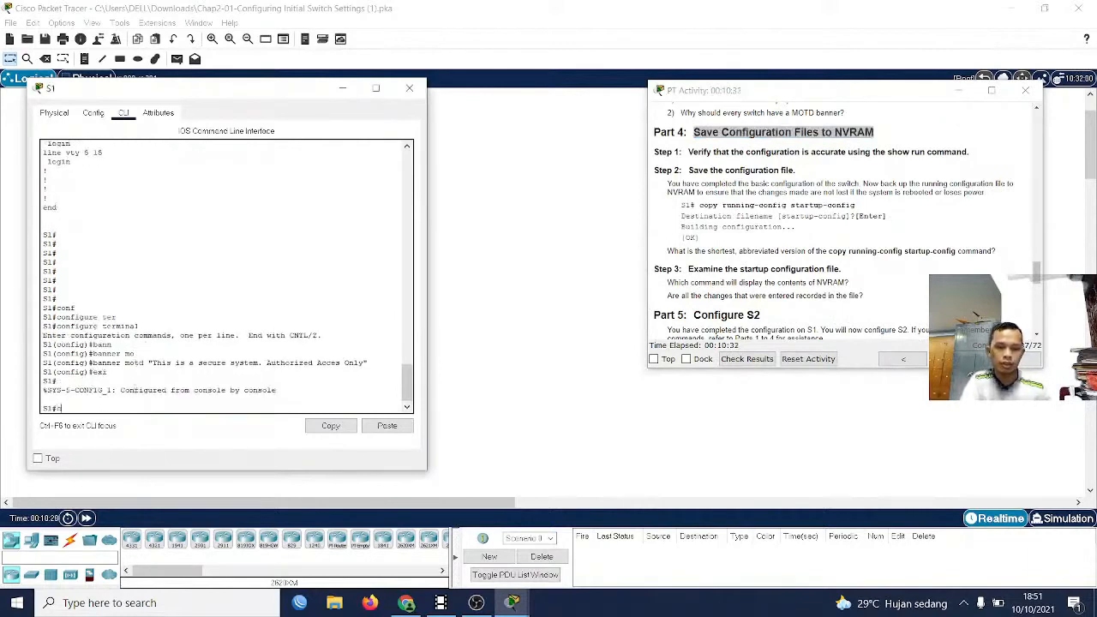
{"action": "type", "text": "io"}
{"action": "key", "text": "Tab"}
{"action": "key", "text": "BackSpace"}
{"action": "key", "text": "BackSpace"}
{"action": "type", "text": "op"}
{"action": "key", "text": "Tab"}
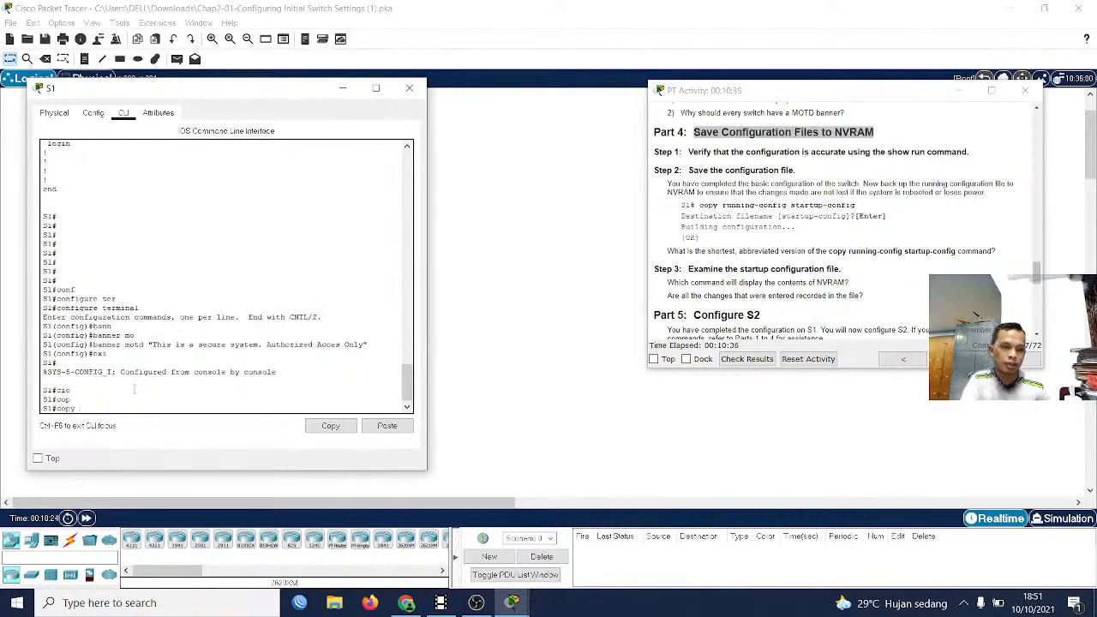
{"action": "type", "text": "runn"}
{"action": "key", "text": "Tab"}
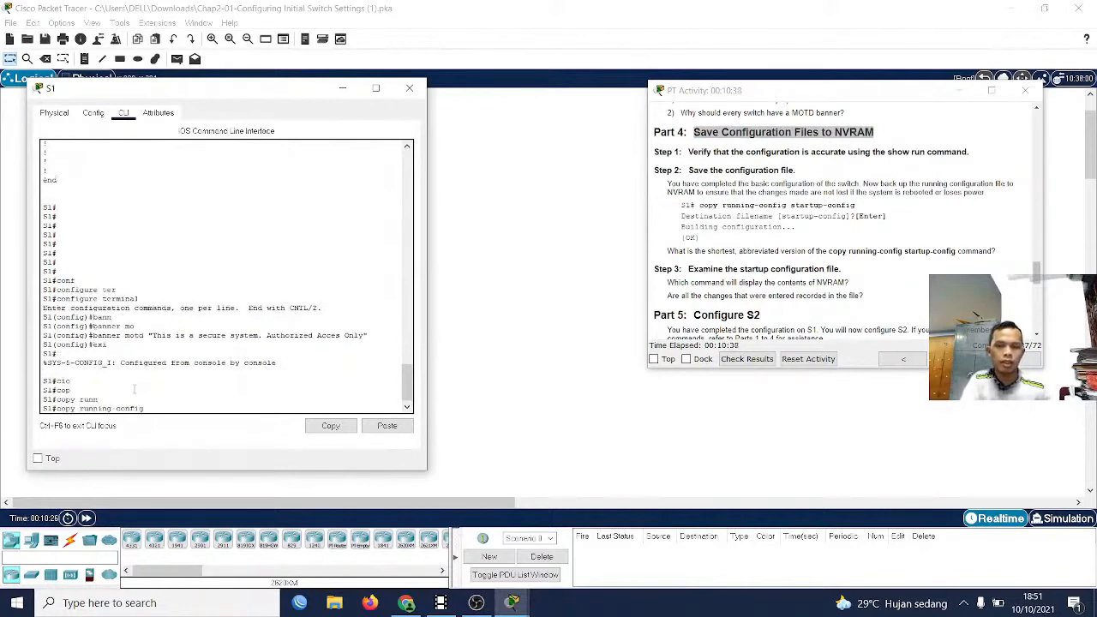
{"action": "type", "text": "sta"}
{"action": "key", "text": "Tab"}
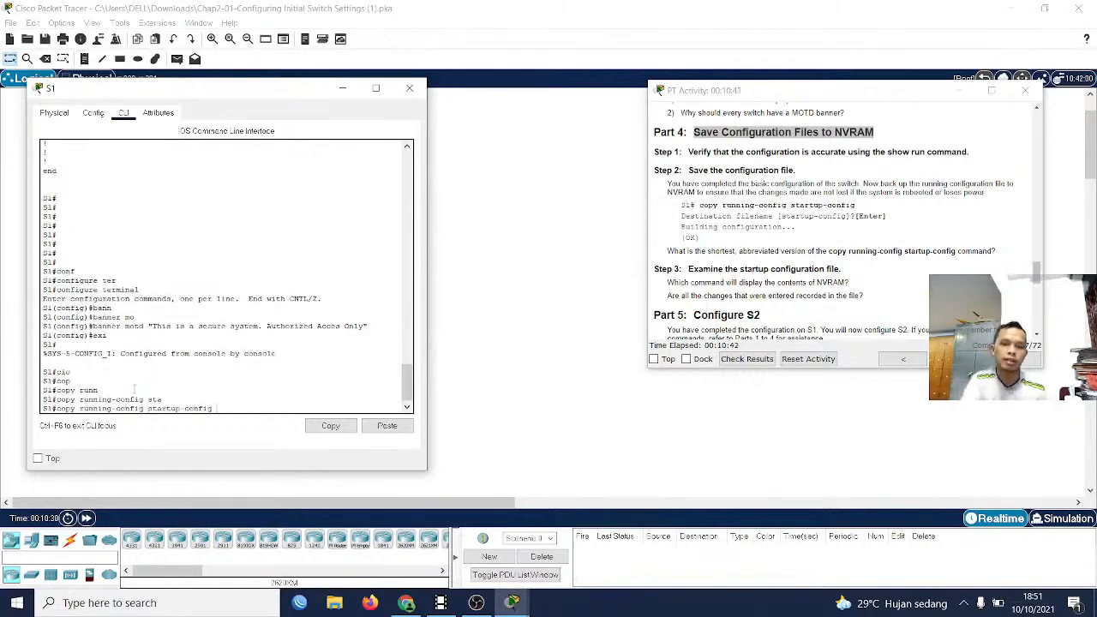
{"action": "key", "text": "Return"}
{"action": "key", "text": "Return"}
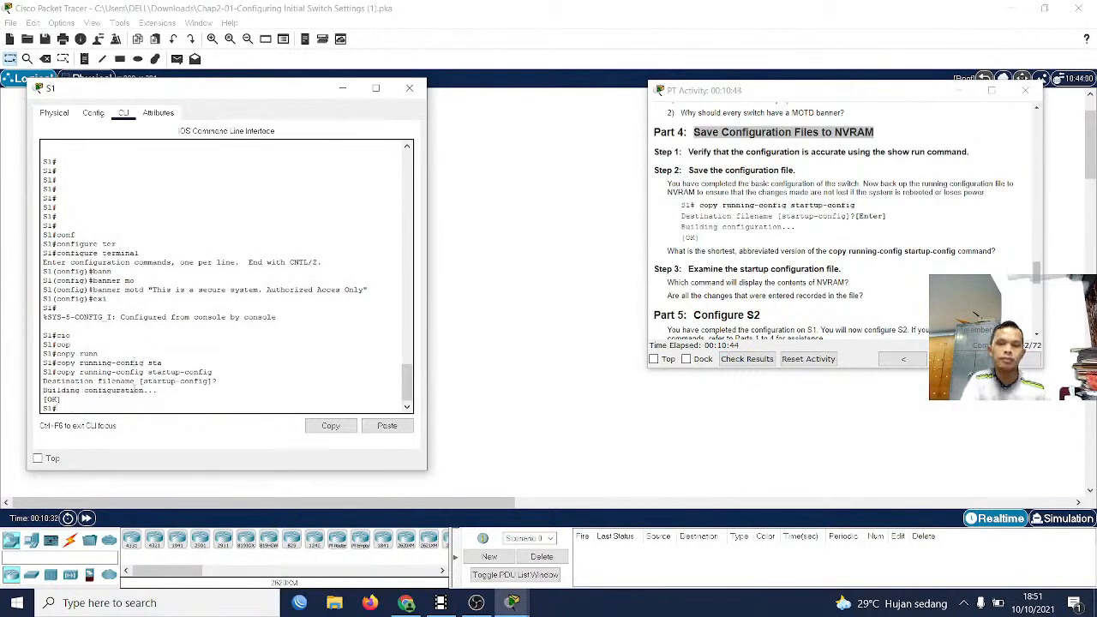
{"action": "key", "text": "Return"}
{"action": "key", "text": "BackSpace"}
{"action": "key", "text": "BackSpace"}
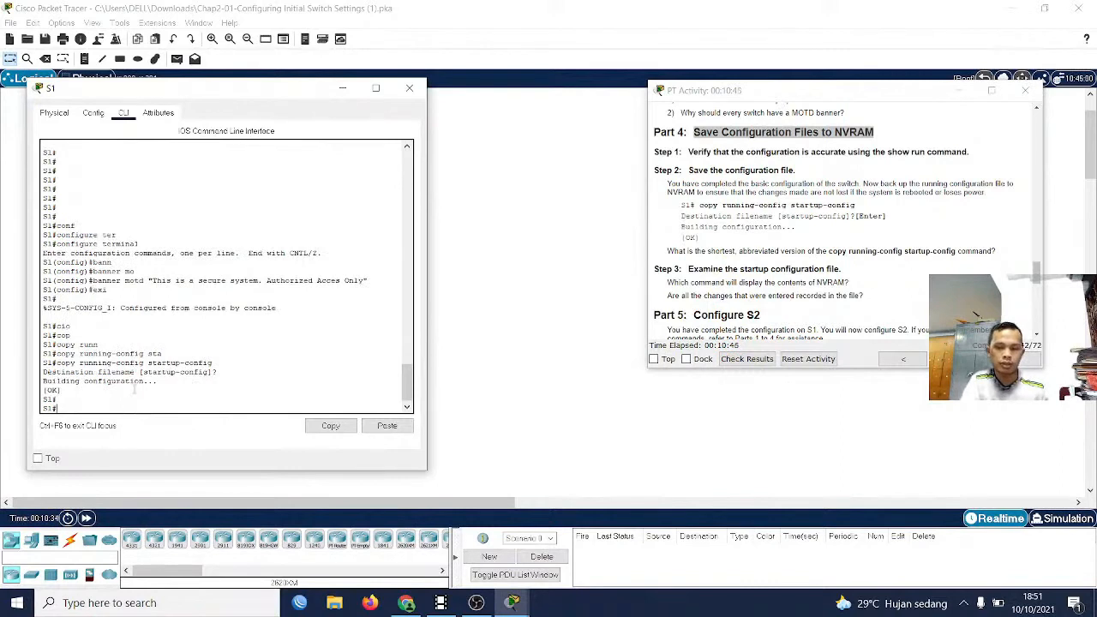
Review the Part 5 parameters for S2, the earlier activity instructions up to the objectives, and S1's past CLI output
{"action": "scroll", "coordinate": [727, 290], "scroll_direction": "down", "scroll_amount": 2}
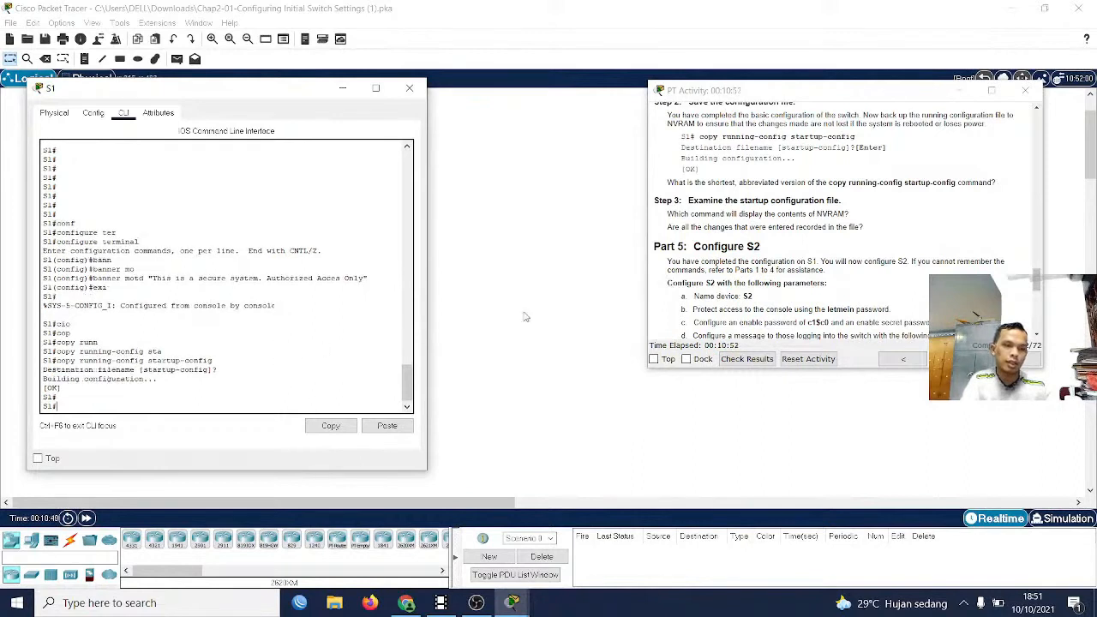
{"action": "scroll", "coordinate": [761, 297], "scroll_direction": "down", "scroll_amount": 2}
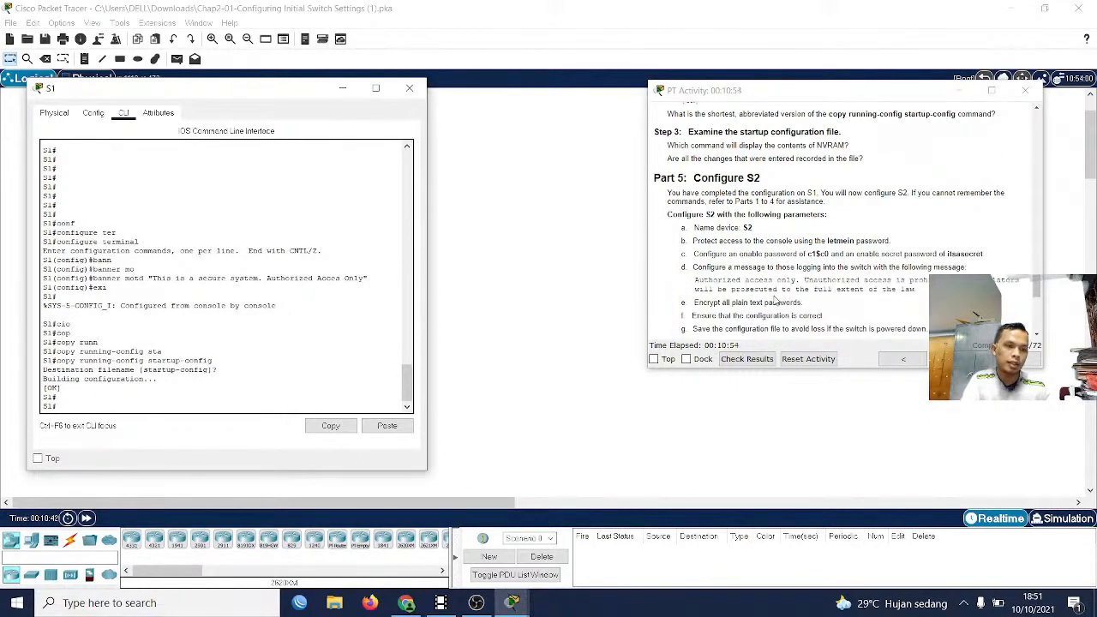
{"action": "scroll", "coordinate": [775, 300], "scroll_direction": "up", "scroll_amount": 2}
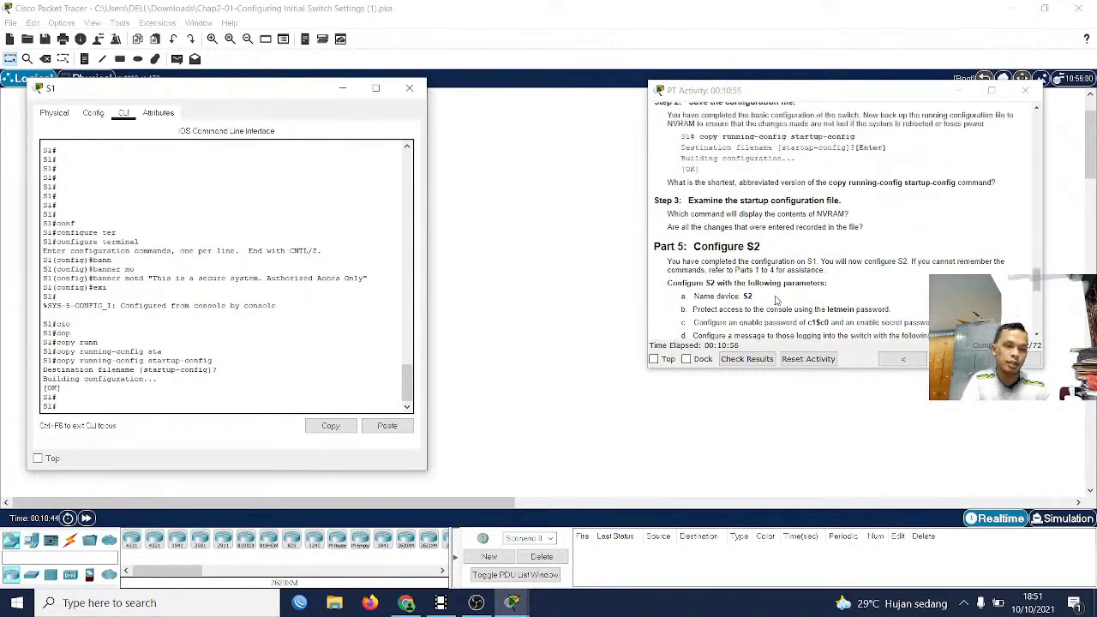
{"action": "scroll", "coordinate": [775, 299], "scroll_direction": "up", "scroll_amount": 6}
{"action": "scroll", "coordinate": [775, 296], "scroll_direction": "up", "scroll_amount": 1}
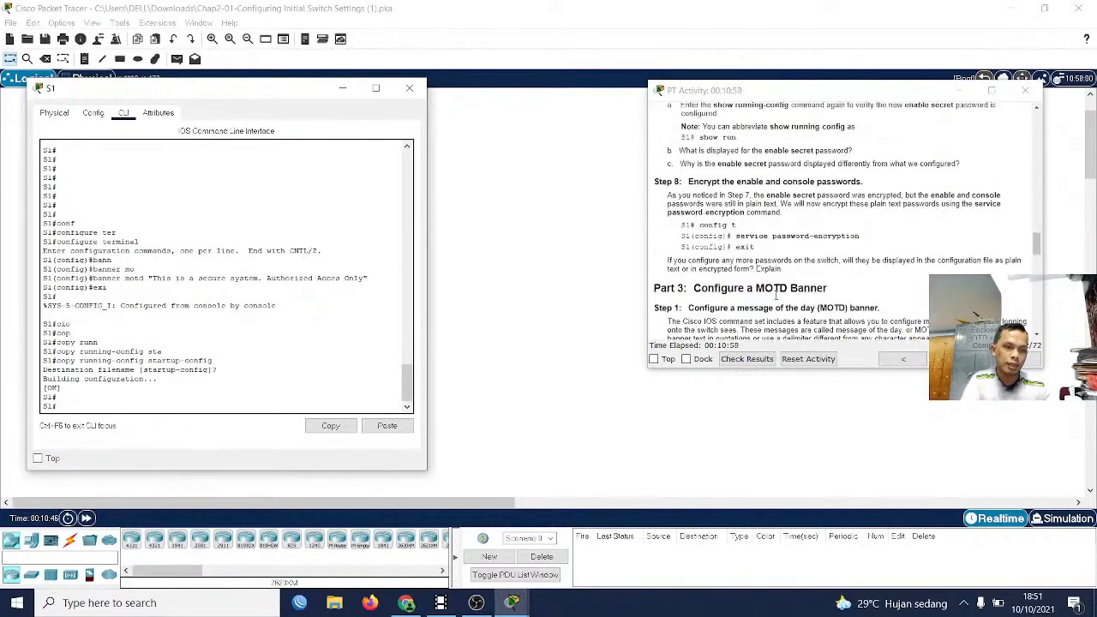
{"action": "scroll", "coordinate": [775, 295], "scroll_direction": "down", "scroll_amount": 6}
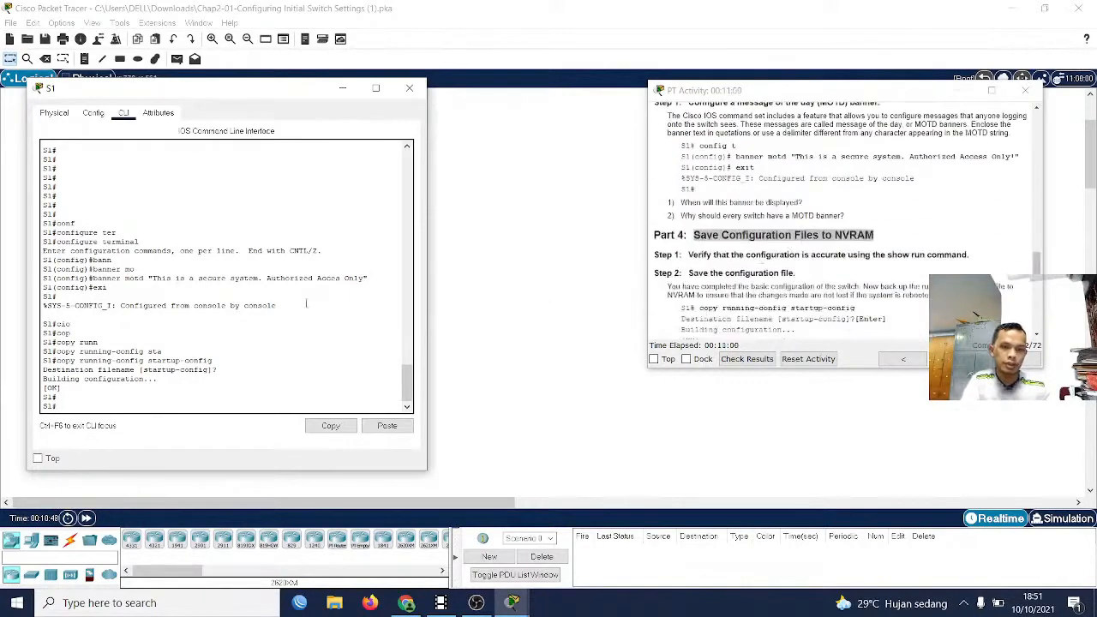
{"action": "scroll", "coordinate": [744, 268], "scroll_direction": "up", "scroll_amount": 6}
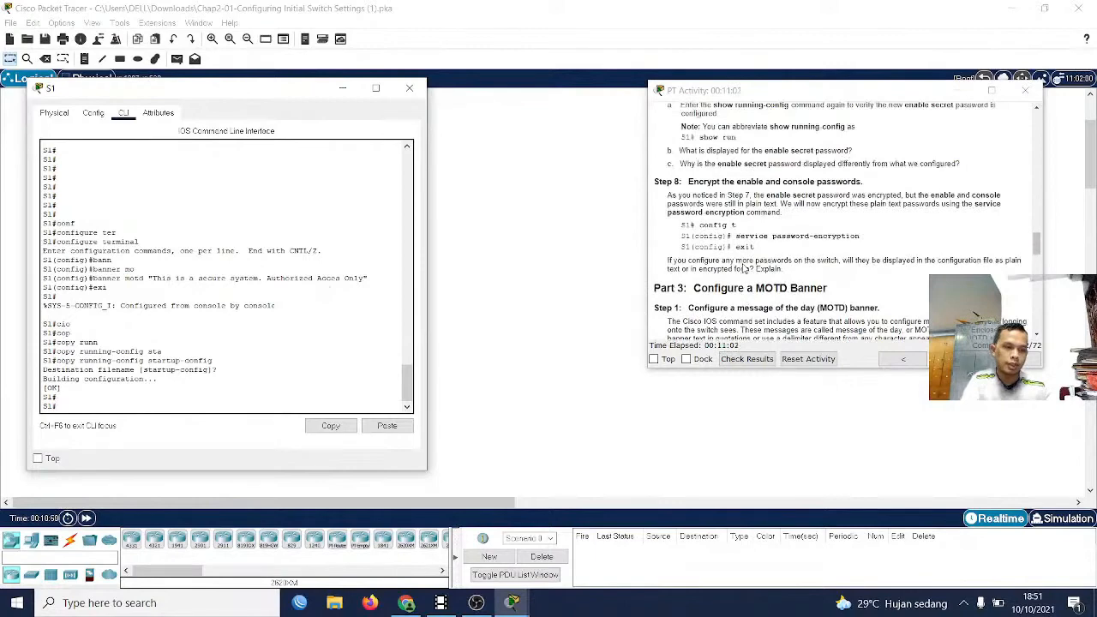
{"action": "scroll", "coordinate": [744, 269], "scroll_direction": "up", "scroll_amount": 5}
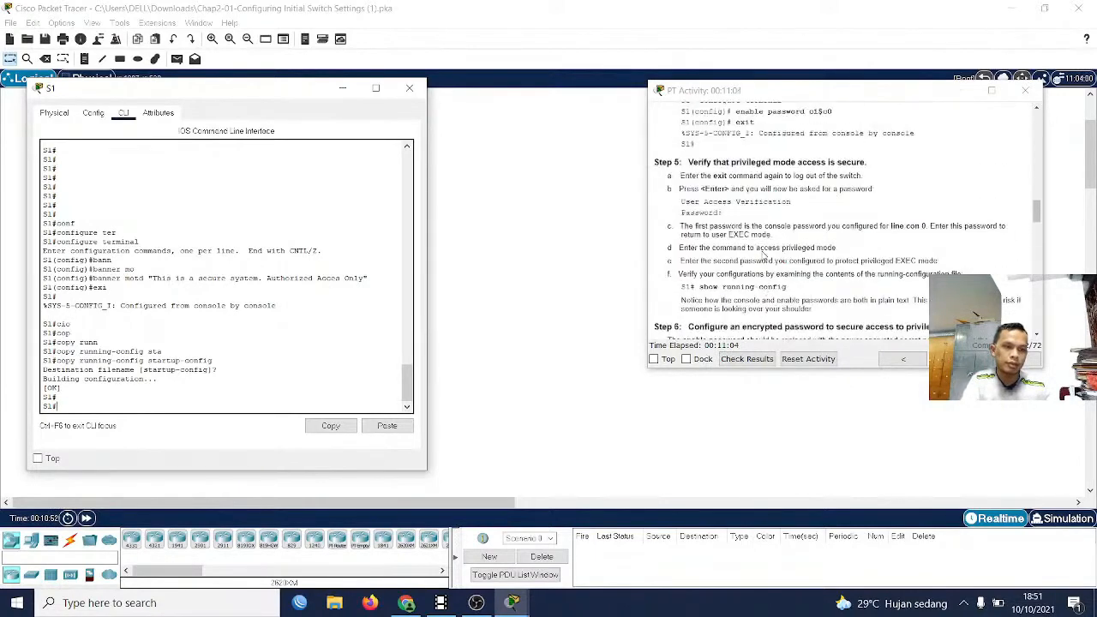
{"action": "scroll", "coordinate": [763, 254], "scroll_direction": "up", "scroll_amount": 6}
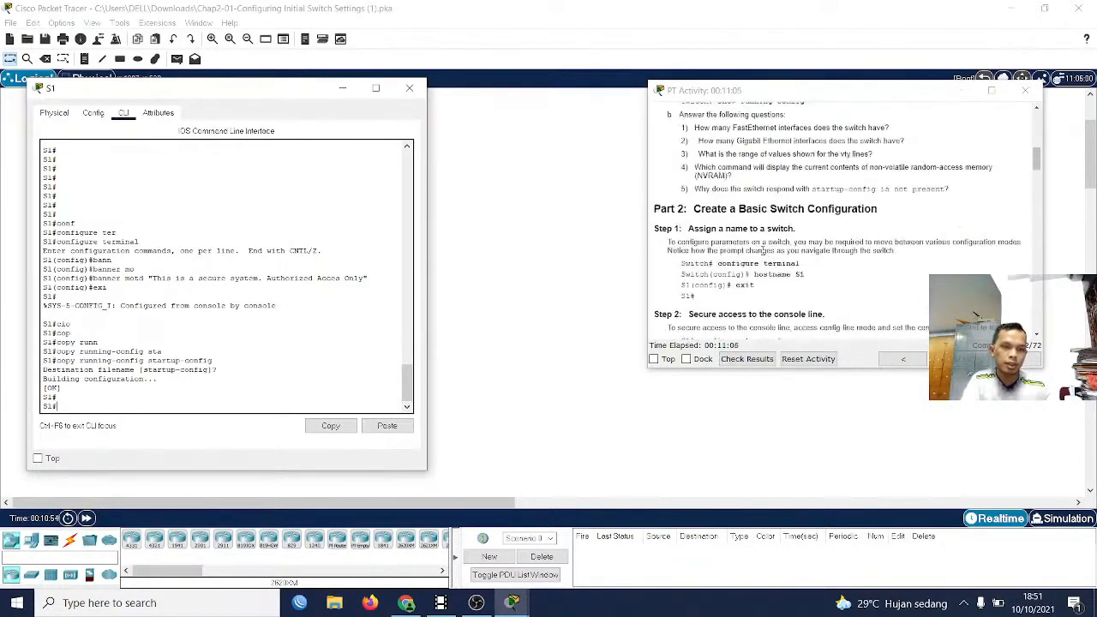
{"action": "scroll", "coordinate": [763, 254], "scroll_direction": "up", "scroll_amount": 6}
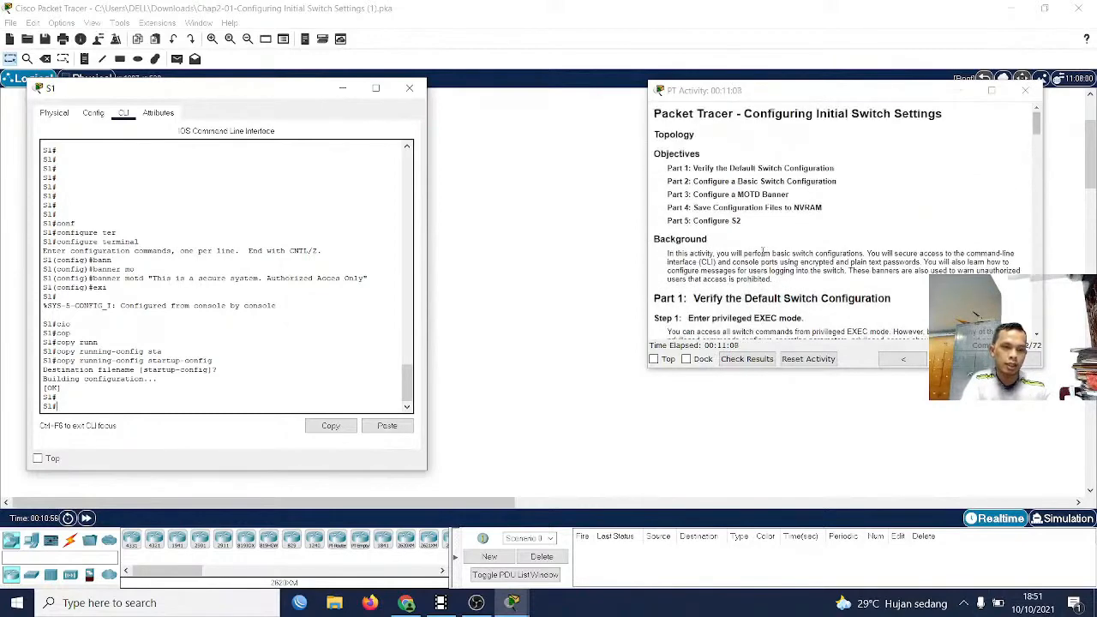
{"action": "scroll", "coordinate": [181, 292], "scroll_direction": "up", "scroll_amount": 15}
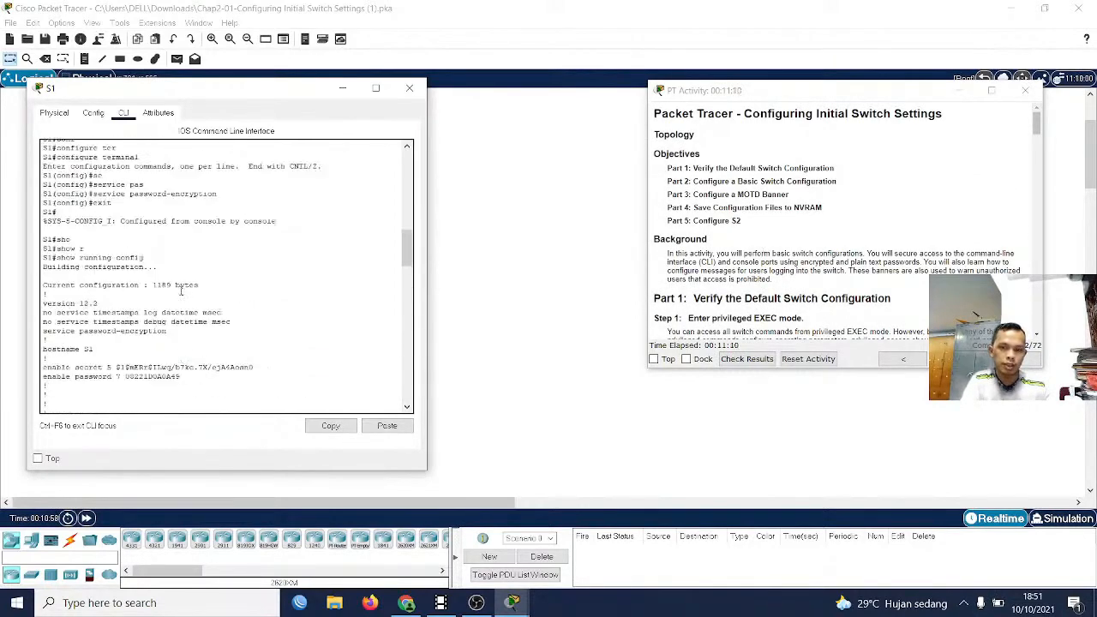
{"action": "scroll", "coordinate": [181, 292], "scroll_direction": "up", "scroll_amount": 10}
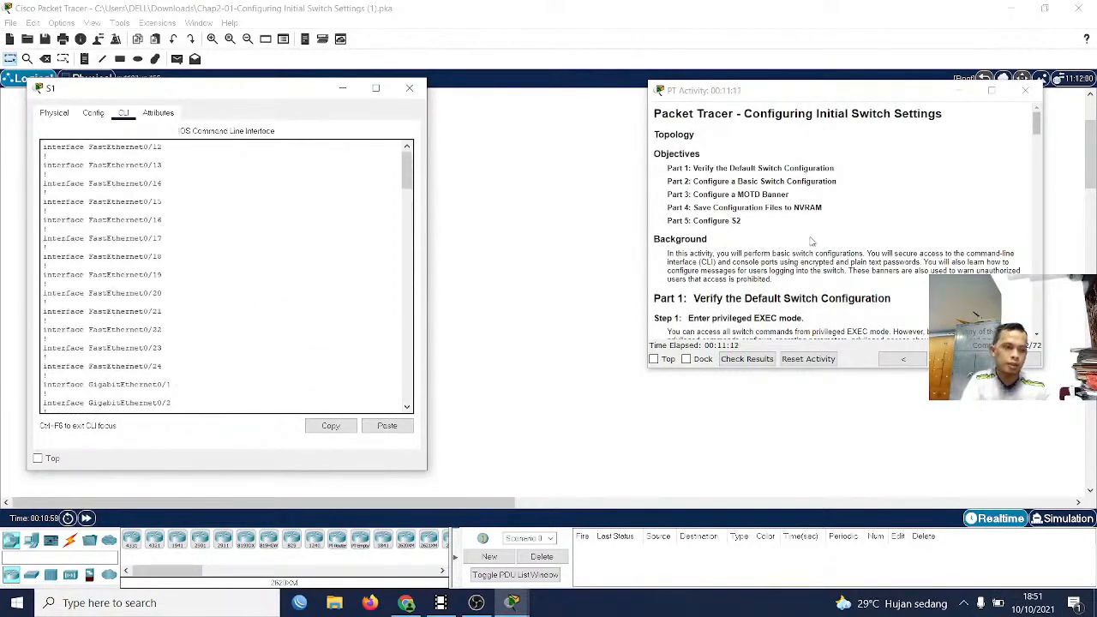
Close S1's window, open S2's command line and enter privileged EXEC mode with enable
{"action": "left_click", "coordinate": [418, 92]}
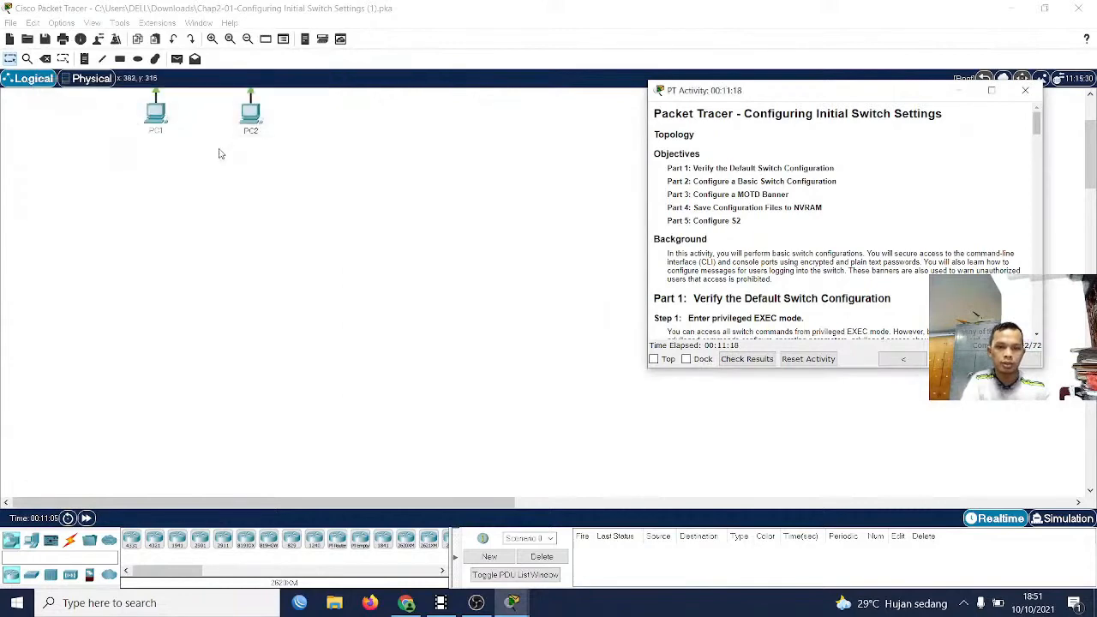
{"action": "left_click", "coordinate": [256, 176]}
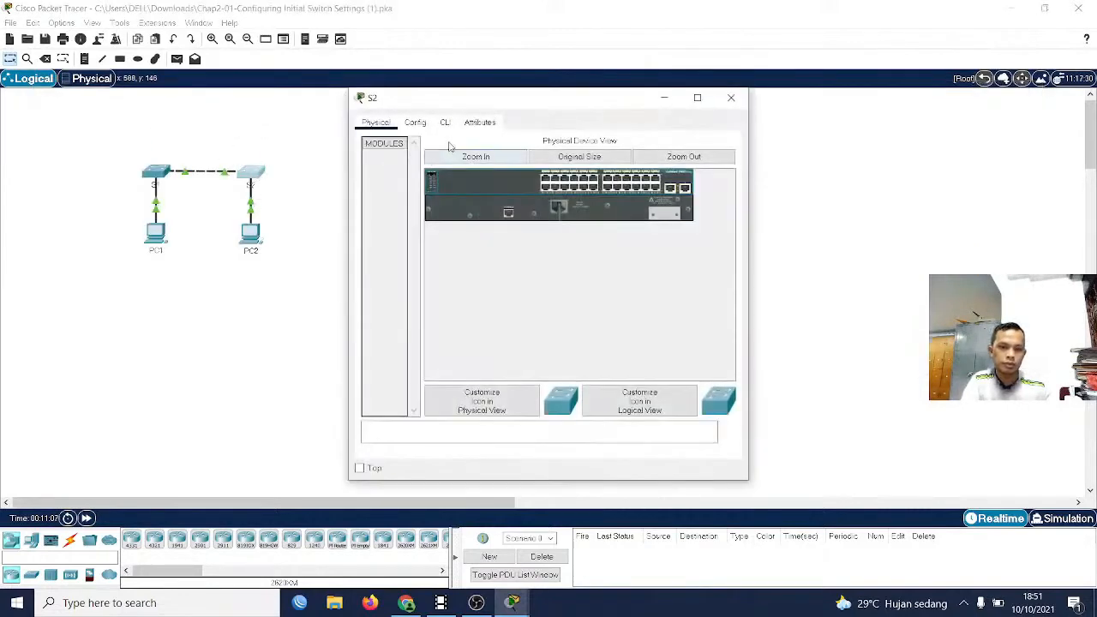
{"action": "left_click", "coordinate": [445, 122]}
{"action": "key", "text": "Return"}
{"action": "key", "text": "Return"}
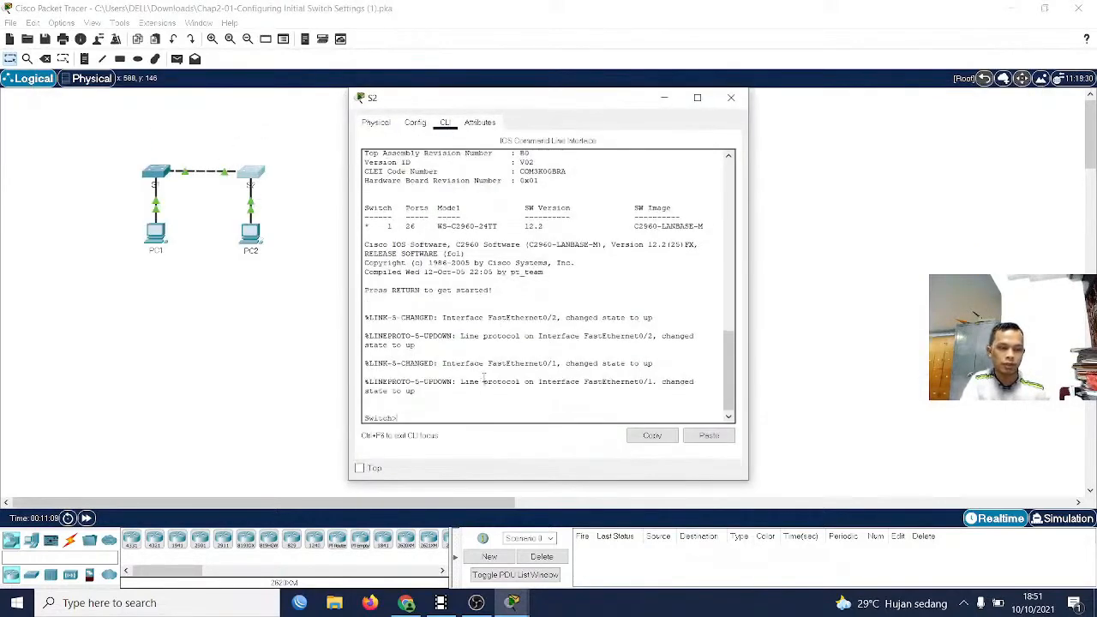
{"action": "type", "text": "enab"}
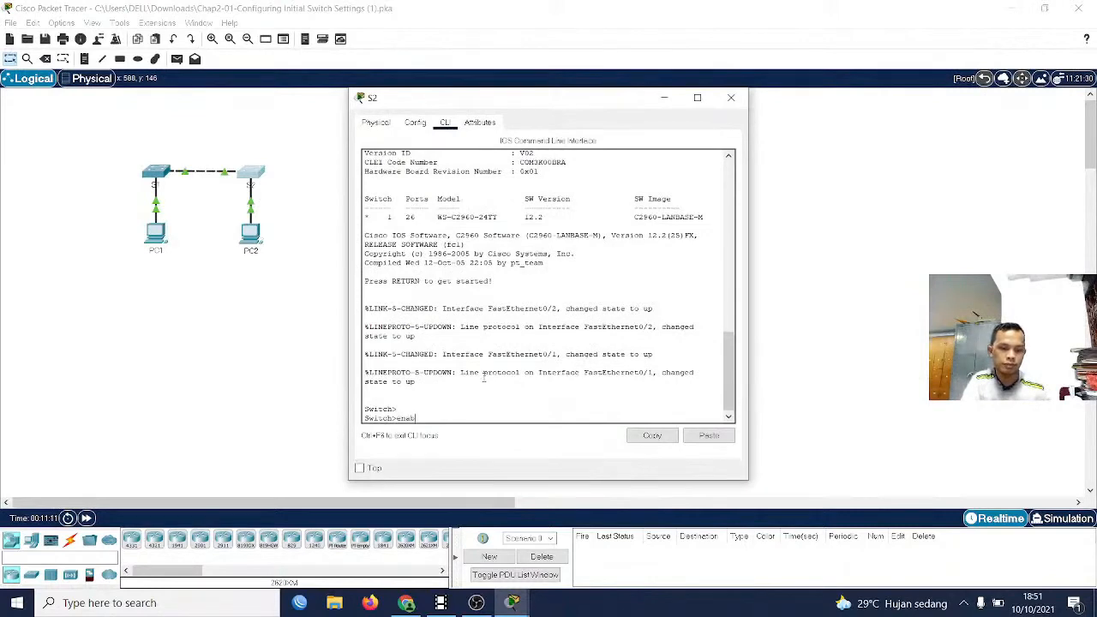
{"action": "key", "text": "Tab"}
{"action": "key", "text": "Return"}
Display S2's running configuration with show running-config and page through it to the end
{"action": "type", "text": "sho"}
{"action": "key", "text": "Tab"}
{"action": "type", "text": "c"}
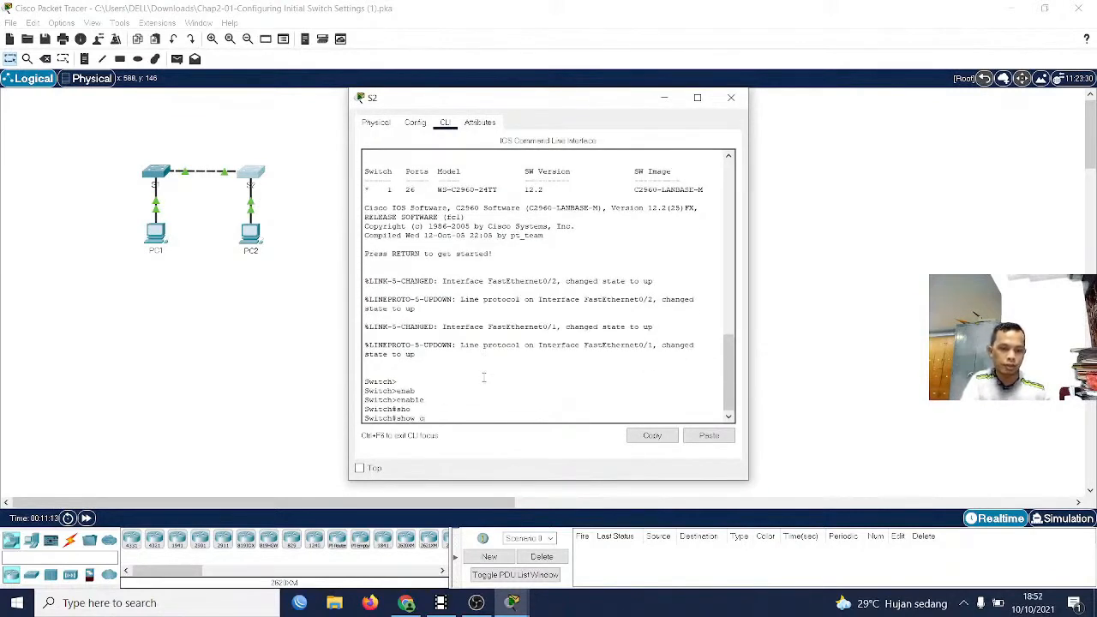
{"action": "type", "text": "on"}
{"action": "key", "text": "Tab"}
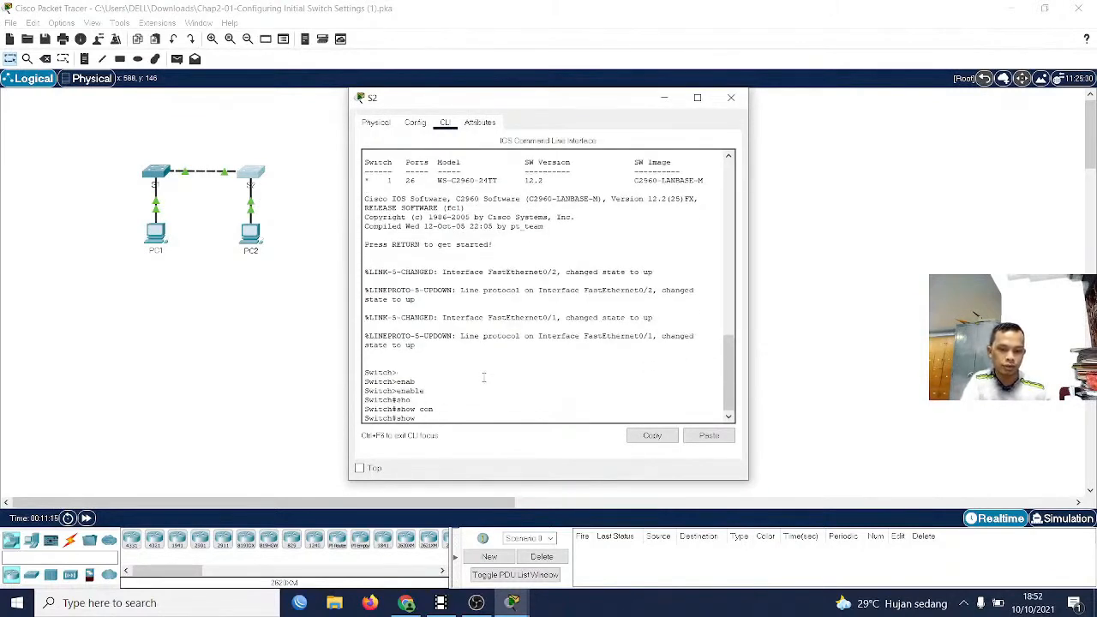
{"action": "type", "text": "ru"}
{"action": "key", "text": "Tab"}
{"action": "key", "text": "Return"}
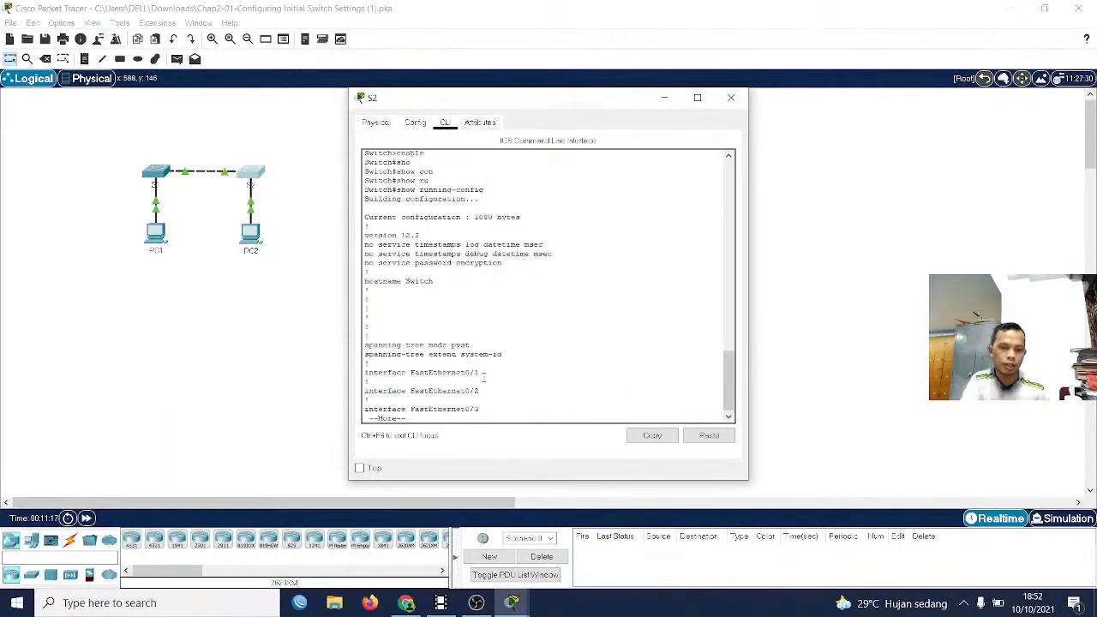
{"action": "key", "text": "Return"}
{"action": "key", "text": "Return"}
{"action": "key", "text": "Return"}
{"action": "key", "text": "Return"}
{"action": "key", "text": "Return"}
{"action": "key", "text": "Return"}
{"action": "key", "text": "Return"}
{"action": "key", "text": "Return"}
{"action": "key", "text": "Return"}
{"action": "key", "text": "Return"}
{"action": "key", "text": "Return"}
{"action": "key", "text": "Return"}
{"action": "key", "text": "Return"}
{"action": "key", "text": "Return"}
{"action": "key", "text": "Return"}
{"action": "key", "text": "Return"}
{"action": "key", "text": "Return"}
{"action": "key", "text": "Return"}
{"action": "key", "text": "Return"}
{"action": "key", "text": "Return"}
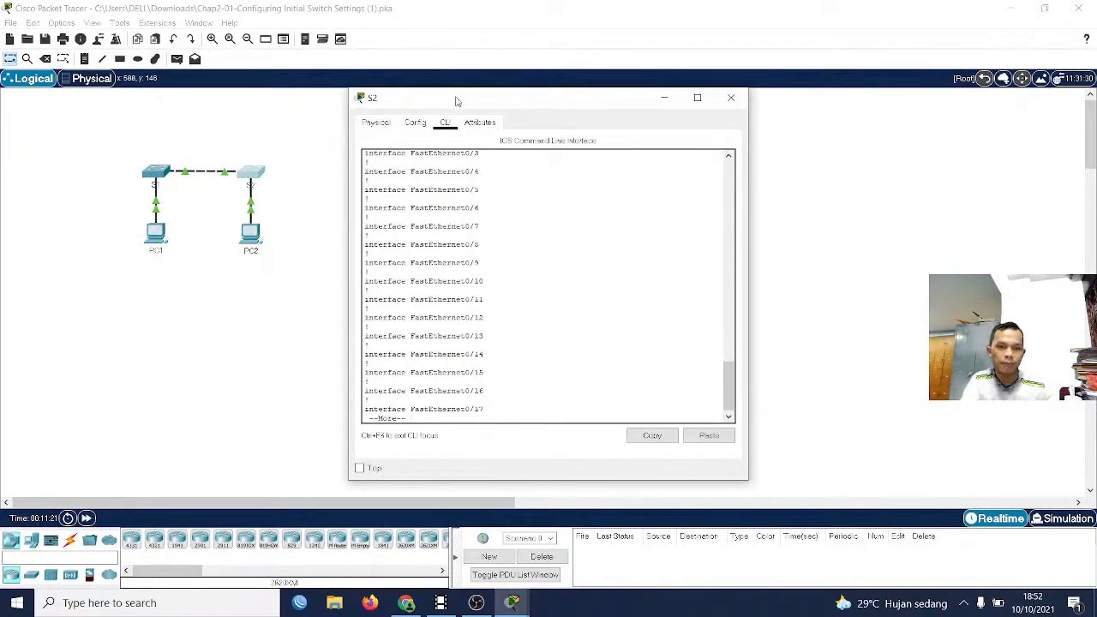
{"action": "left_click_drag", "start_coordinate": [457, 101], "coordinate": [171, 64]}
{"action": "key", "text": "Return"}
{"action": "key", "text": "Return"}
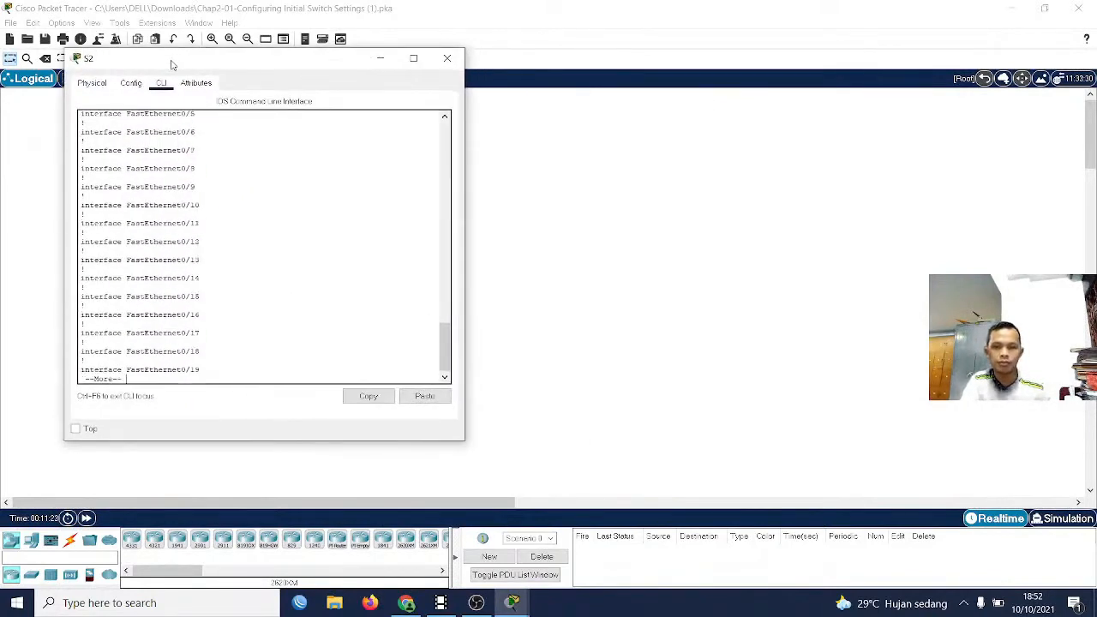
{"action": "key", "text": "Return"}
{"action": "key", "text": "Return"}
{"action": "key", "text": "Return"}
{"action": "key", "text": "Return"}
{"action": "key", "text": "Return"}
{"action": "key", "text": "Return"}
{"action": "key", "text": "Return"}
{"action": "key", "text": "Return"}
{"action": "key", "text": "Return"}
{"action": "key", "text": "Return"}
{"action": "key", "text": "Return"}
{"action": "key", "text": "Return"}
{"action": "key", "text": "Return"}
{"action": "key", "text": "Return"}
{"action": "key", "text": "Return"}
{"action": "key", "text": "Return"}
{"action": "key", "text": "Return"}
{"action": "key", "text": "Return"}
{"action": "key", "text": "Return"}
{"action": "key", "text": "Return"}
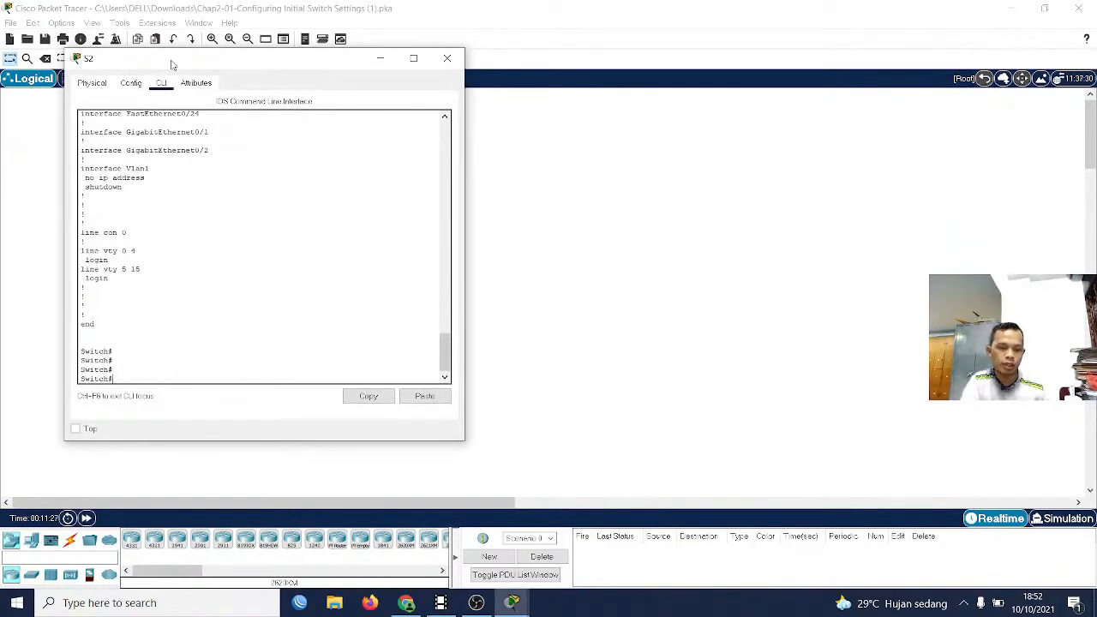
Enter global configuration mode on the second switch and set its hostname to S2
{"action": "type", "text": "conf"}
{"action": "key", "text": "Tab"}
{"action": "type", "text": "te"}
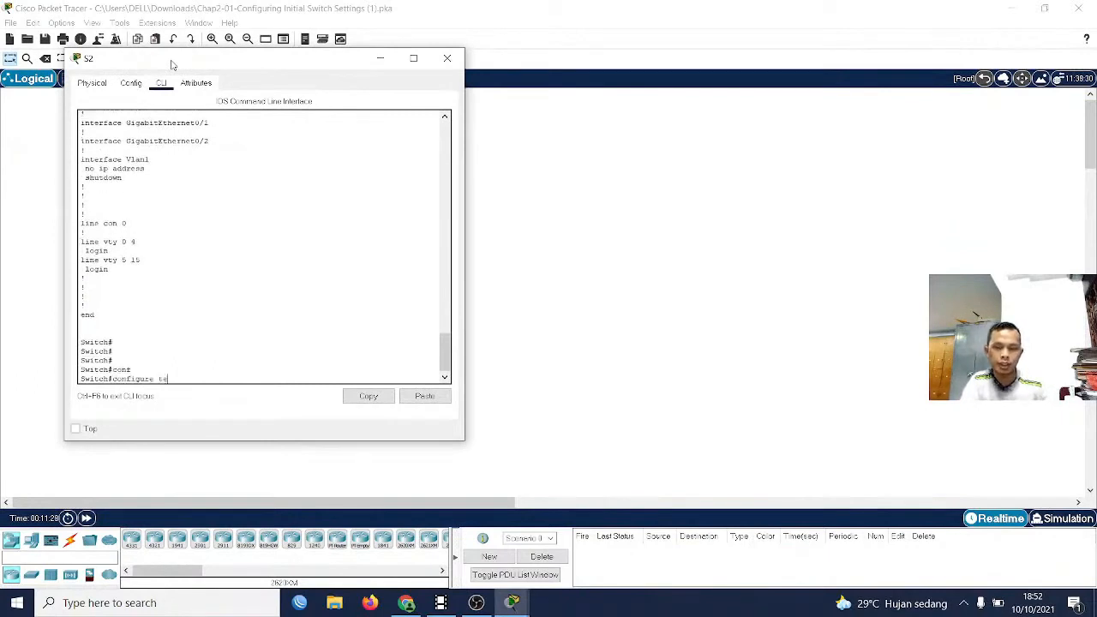
{"action": "type", "text": "r"}
{"action": "key", "text": "Tab"}
{"action": "key", "text": "Return"}
{"action": "type", "text": "hos"}
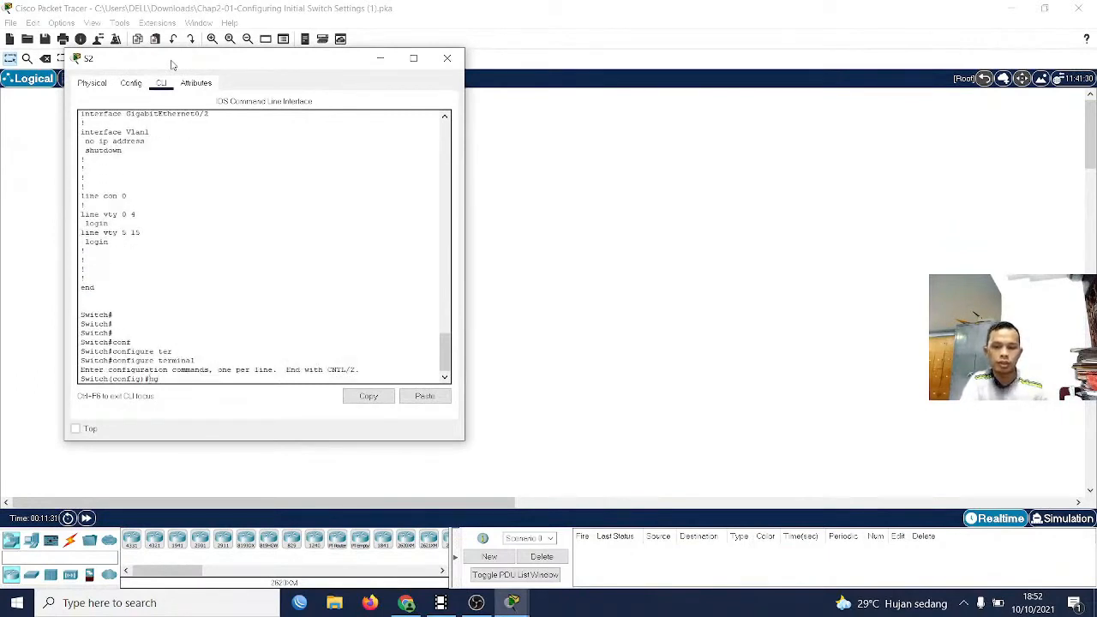
{"action": "key", "text": "BackSpace"}
{"action": "key", "text": "BackSpace"}
{"action": "key", "text": "BackSpace"}
{"action": "key", "text": "Tab"}
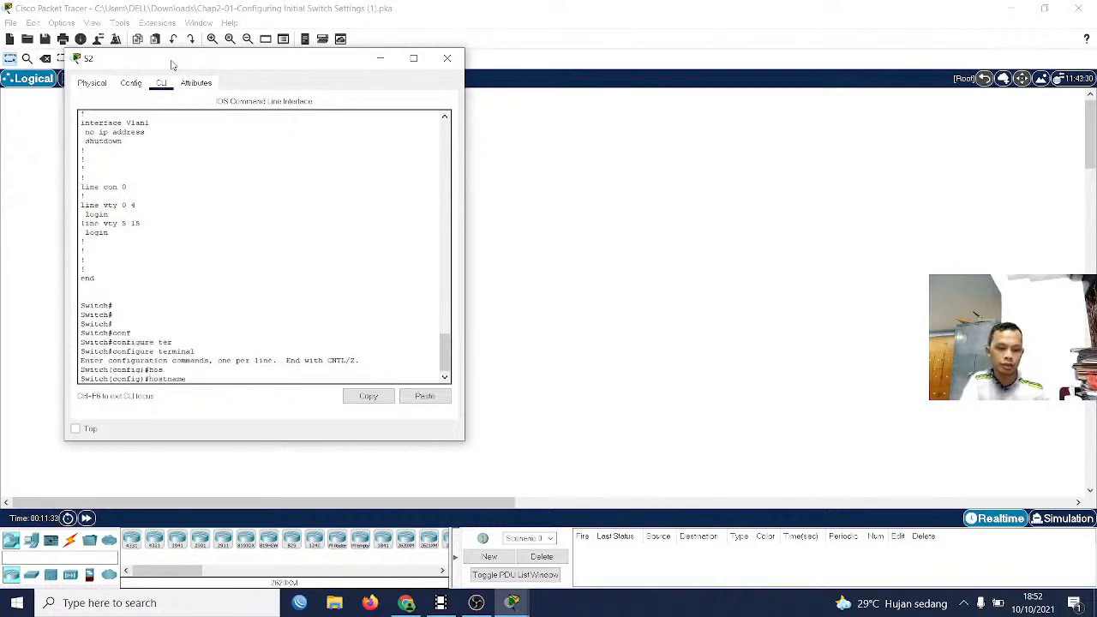
{"action": "type", "text": "S2"}
{"action": "key", "text": "Return"}
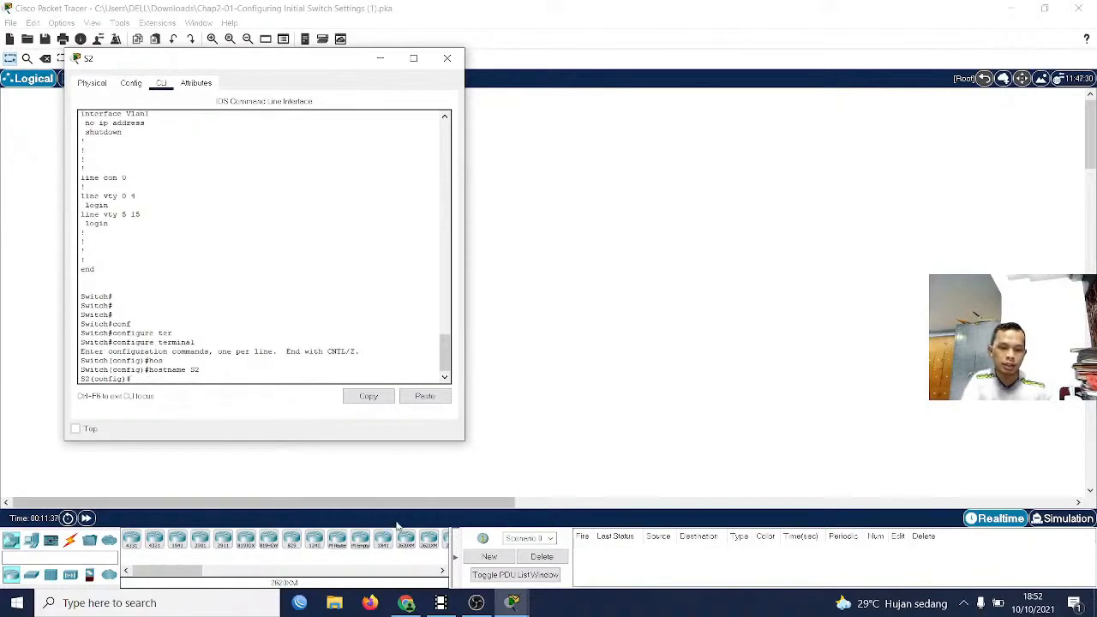
Consult the Part 2 instructions on securing console access and enter line configuration for console 0 on S2
{"action": "left_click", "coordinate": [512, 603]}
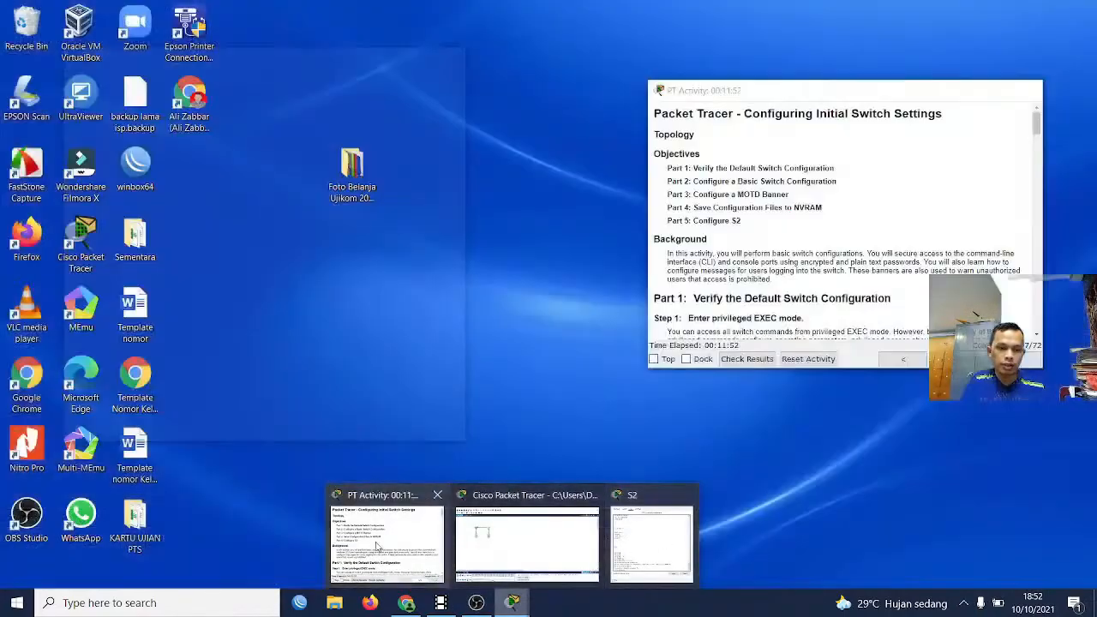
{"action": "left_click", "coordinate": [386, 540]}
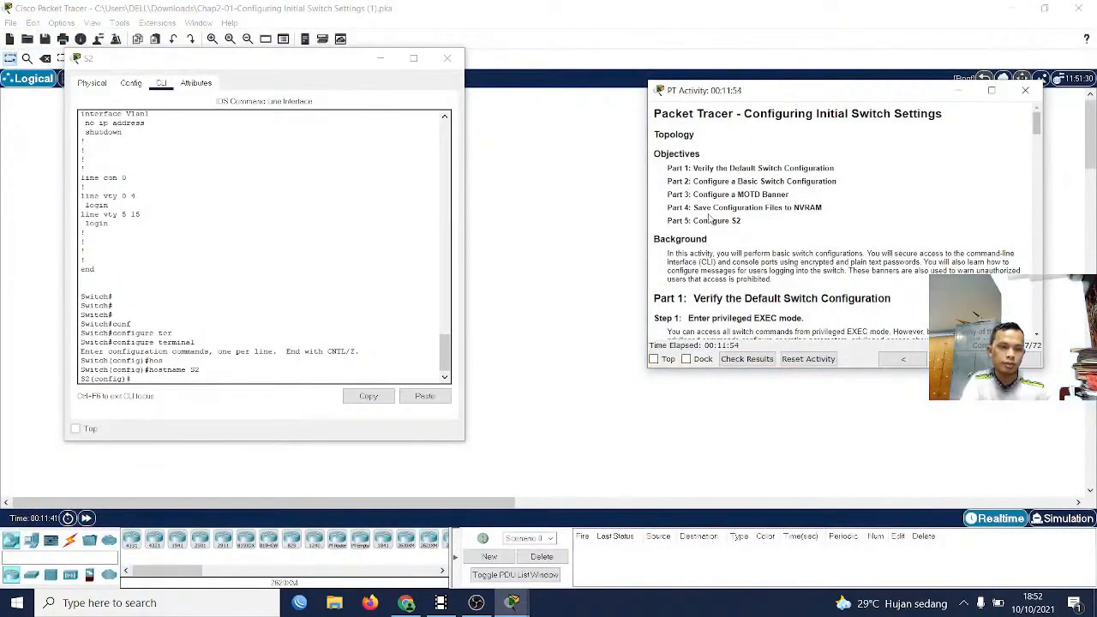
{"action": "scroll", "coordinate": [711, 220], "scroll_direction": "down", "scroll_amount": 5}
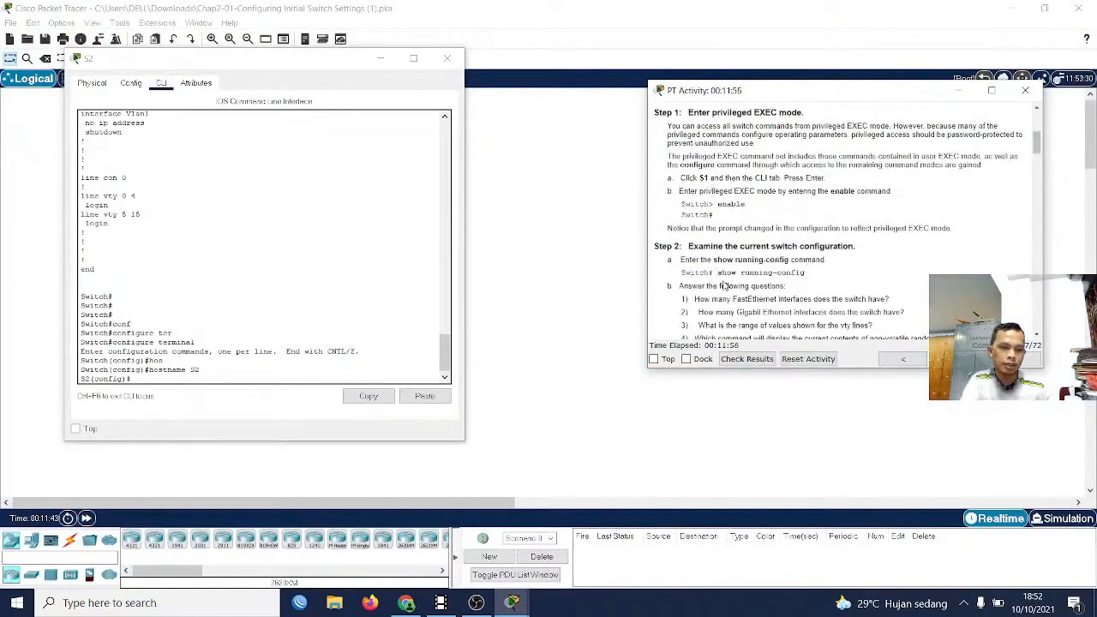
{"action": "scroll", "coordinate": [719, 283], "scroll_direction": "down", "scroll_amount": 4}
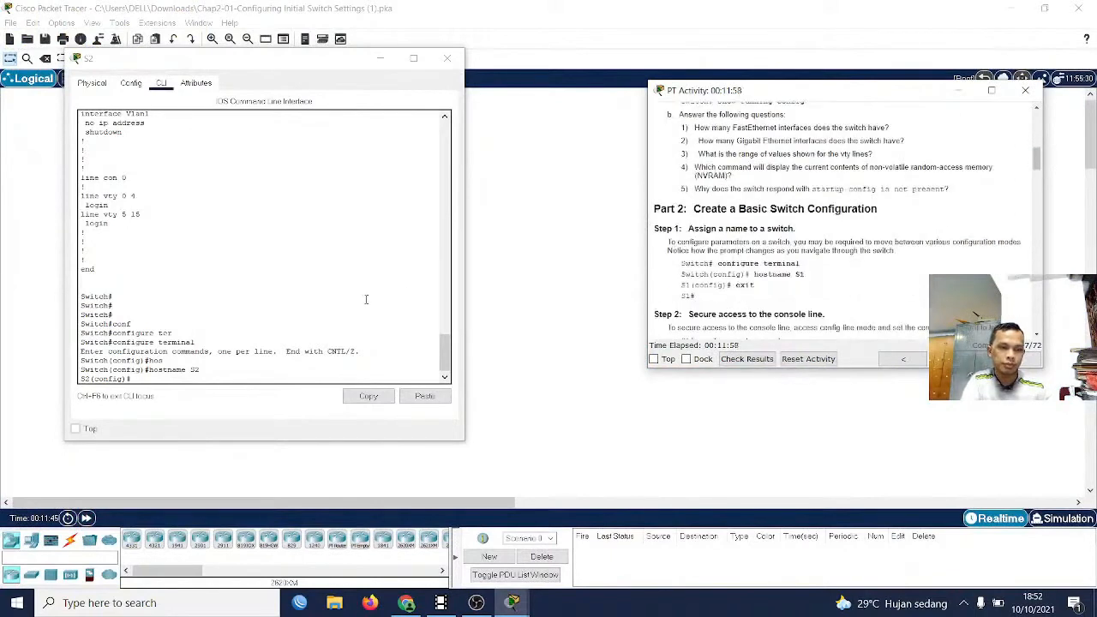
{"action": "scroll", "coordinate": [759, 268], "scroll_direction": "down", "scroll_amount": 2}
{"action": "scroll", "coordinate": [761, 271], "scroll_direction": "down", "scroll_amount": 2}
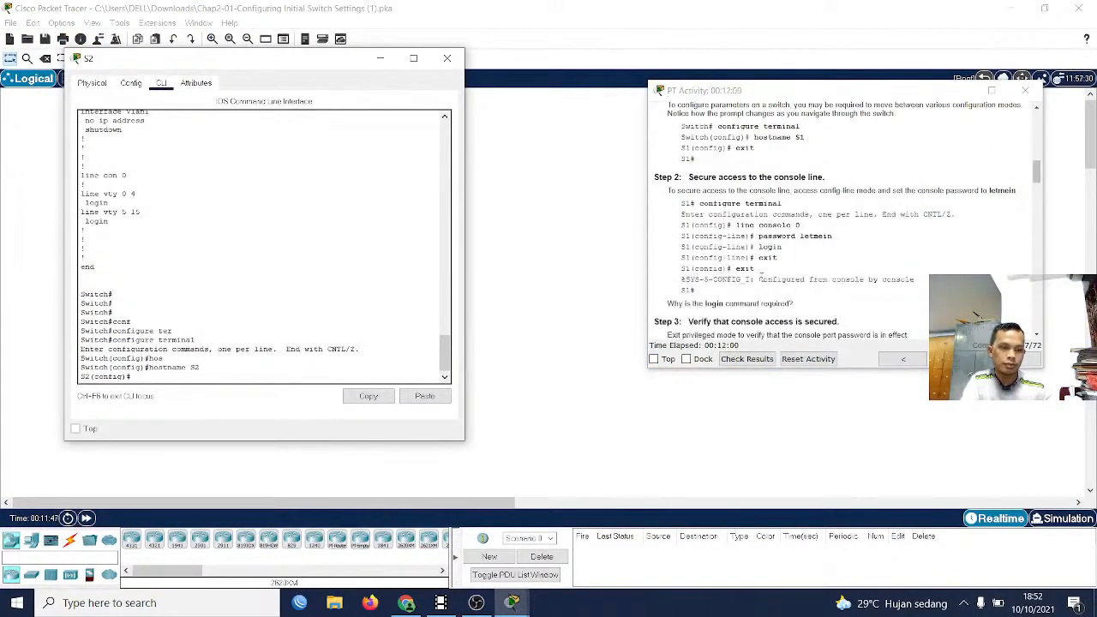
{"action": "type", "text": "line"}
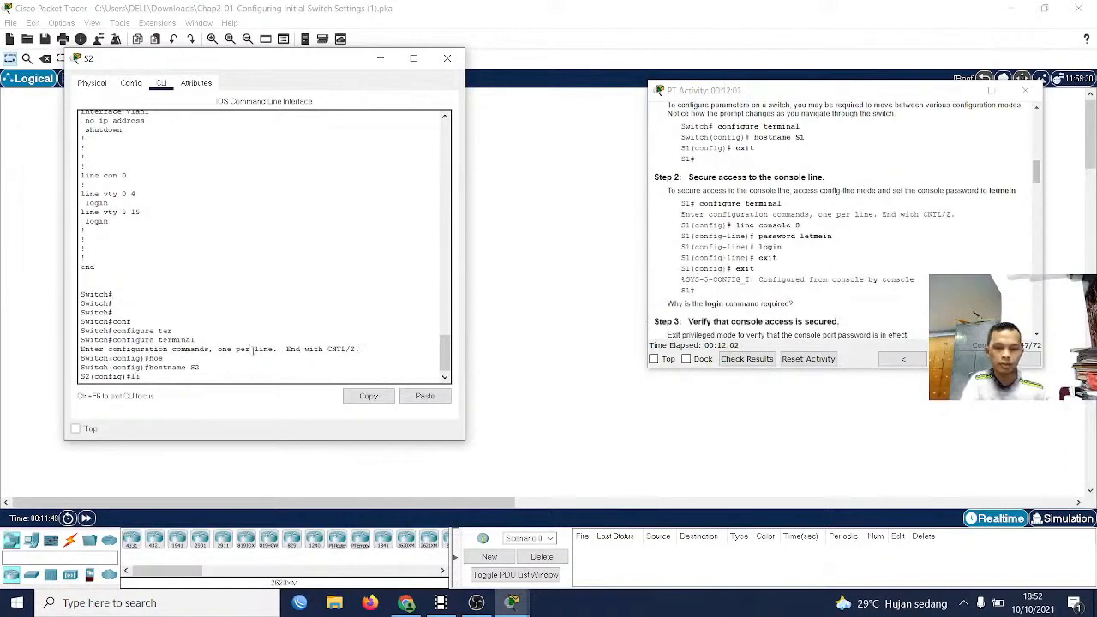
{"action": "key", "text": "Tab"}
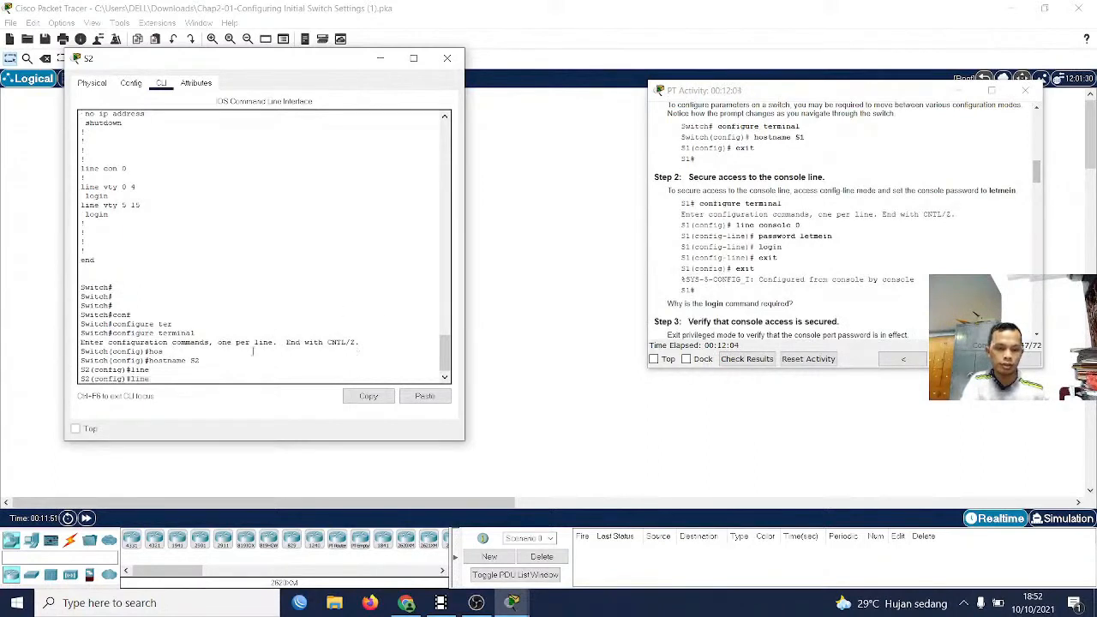
{"action": "type", "text": "con"}
{"action": "key", "text": "Tab"}
{"action": "type", "text": "0"}
{"action": "key", "text": "Return"}
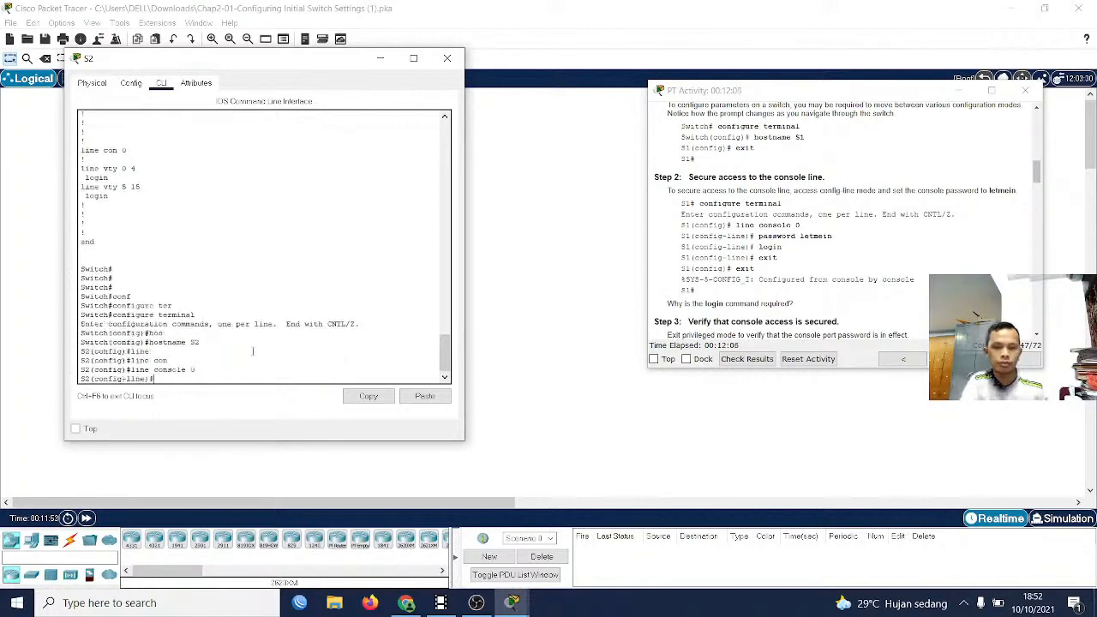
Set the console line password given in the instructions on S2 and require it with the login command
{"action": "type", "text": "pas"}
{"action": "key", "text": "Tab"}
{"action": "type", "text": "let"}
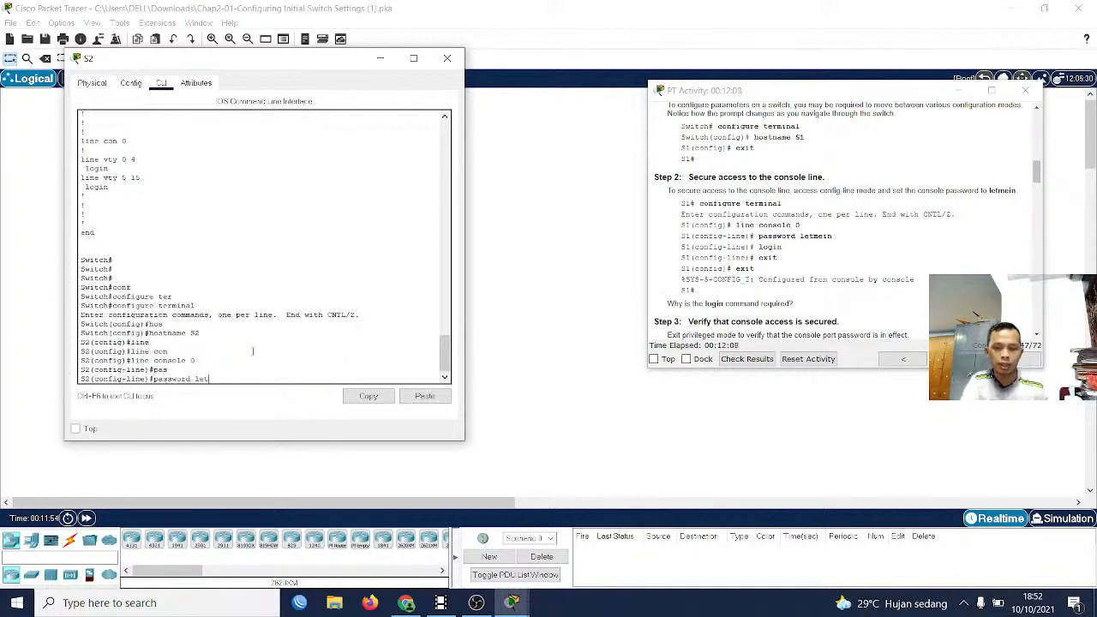
{"action": "type", "text": "mein"}
{"action": "key", "text": "Return"}
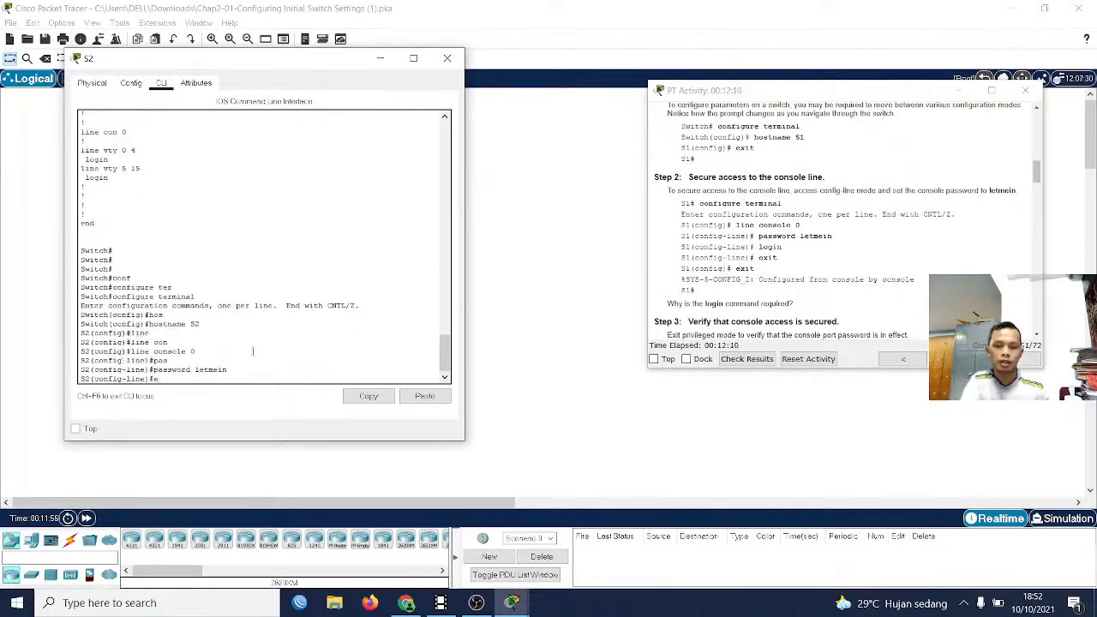
{"action": "type", "text": "logi"}
{"action": "key", "text": "Tab"}
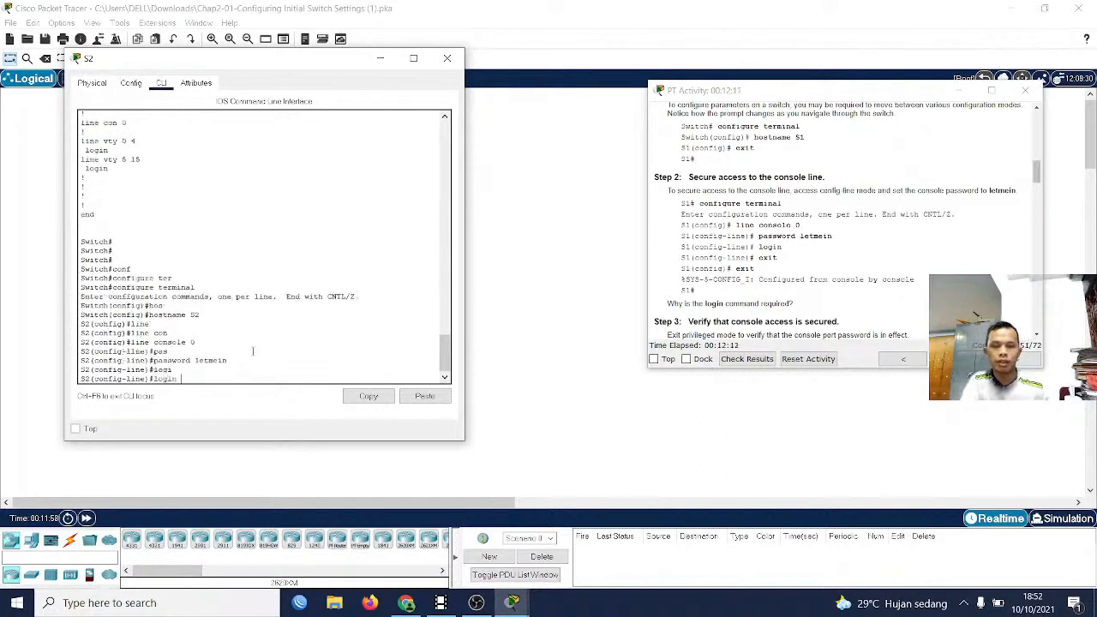
{"action": "key", "text": "Return"}
Exit S2's configuration modes and console session, then log back in with the console password to test access
{"action": "type", "text": "exit"}
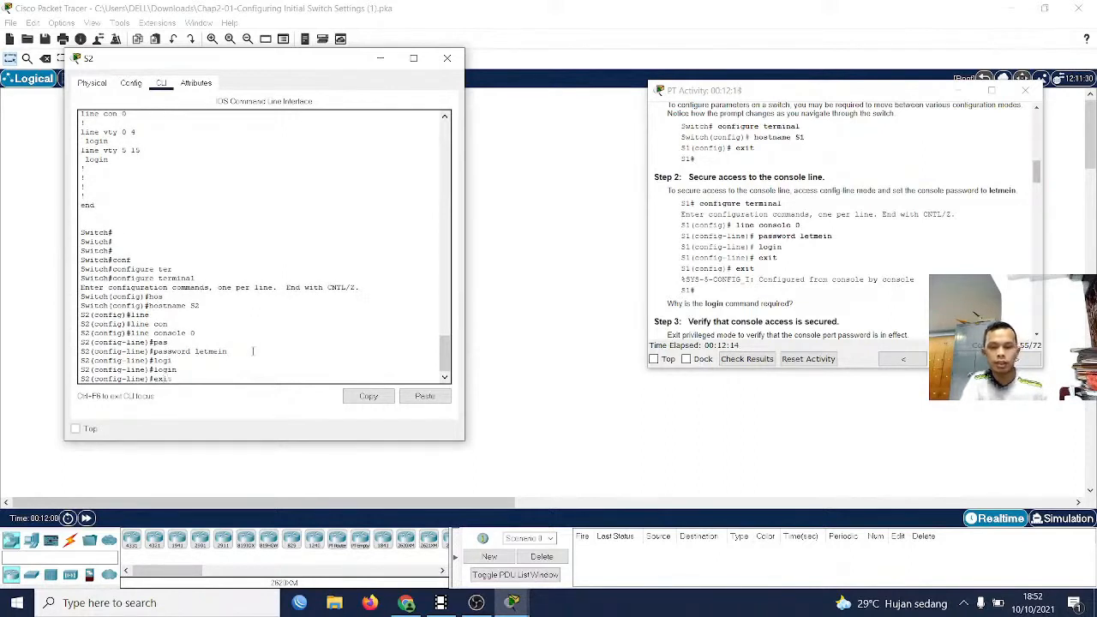
{"action": "key", "text": "Return"}
{"action": "type", "text": "exi"}
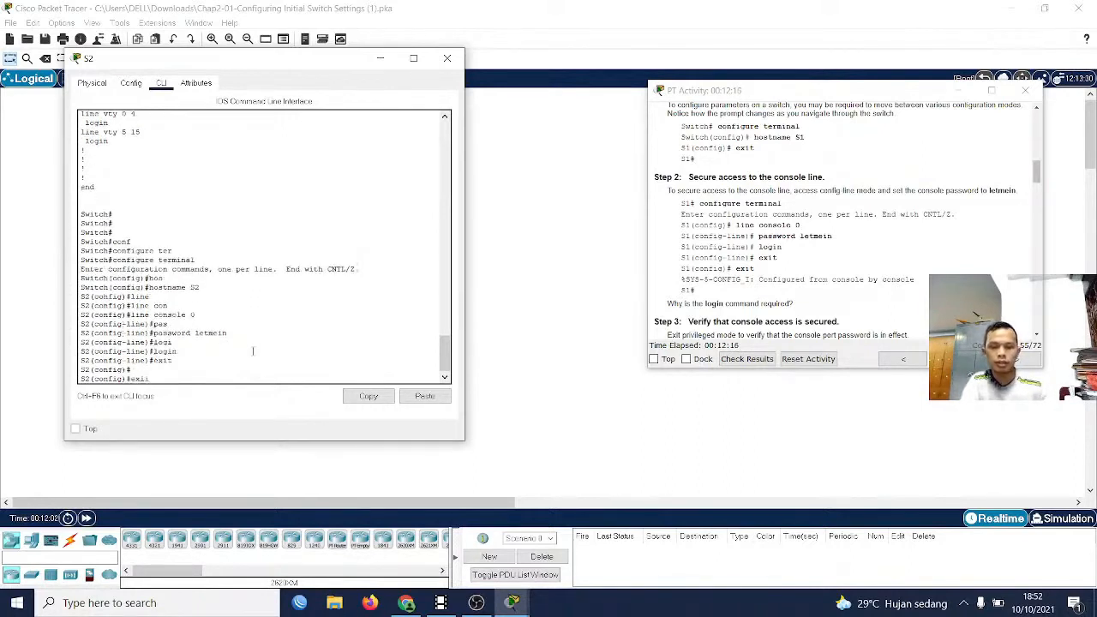
{"action": "type", "text": "t"}
{"action": "key", "text": "Return"}
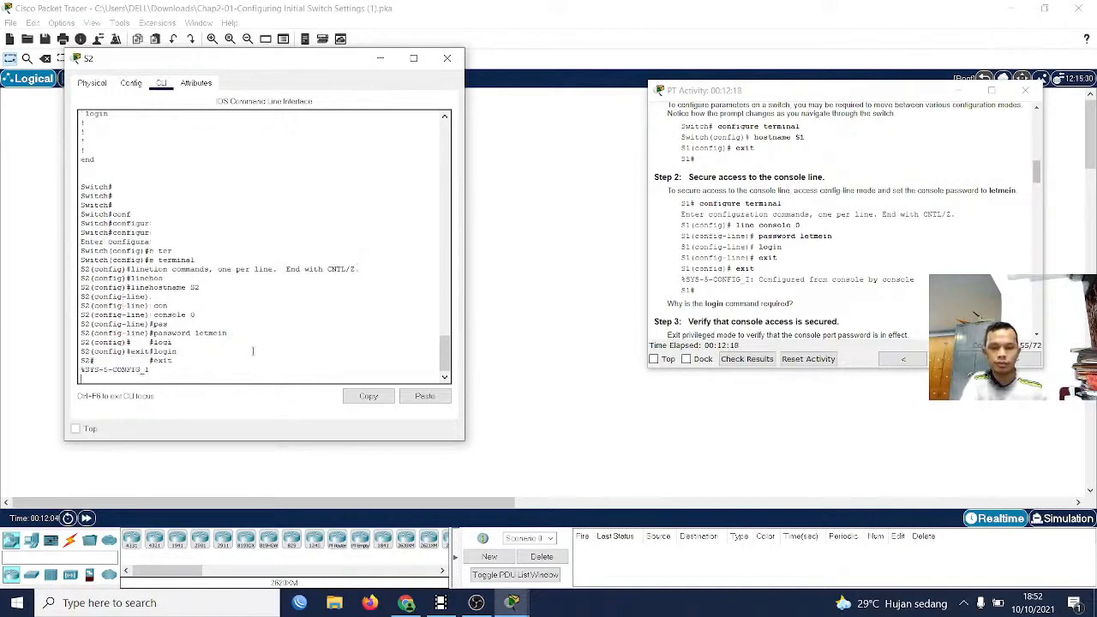
{"action": "type", "text": "exit"}
{"action": "key", "text": "Return"}
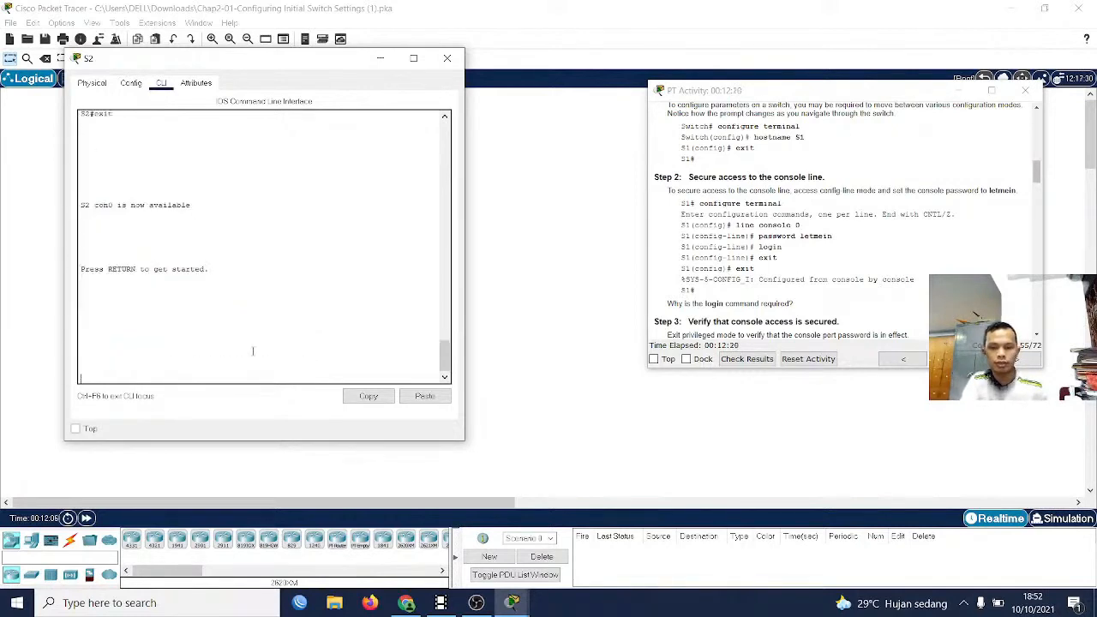
{"action": "key", "text": "Return"}
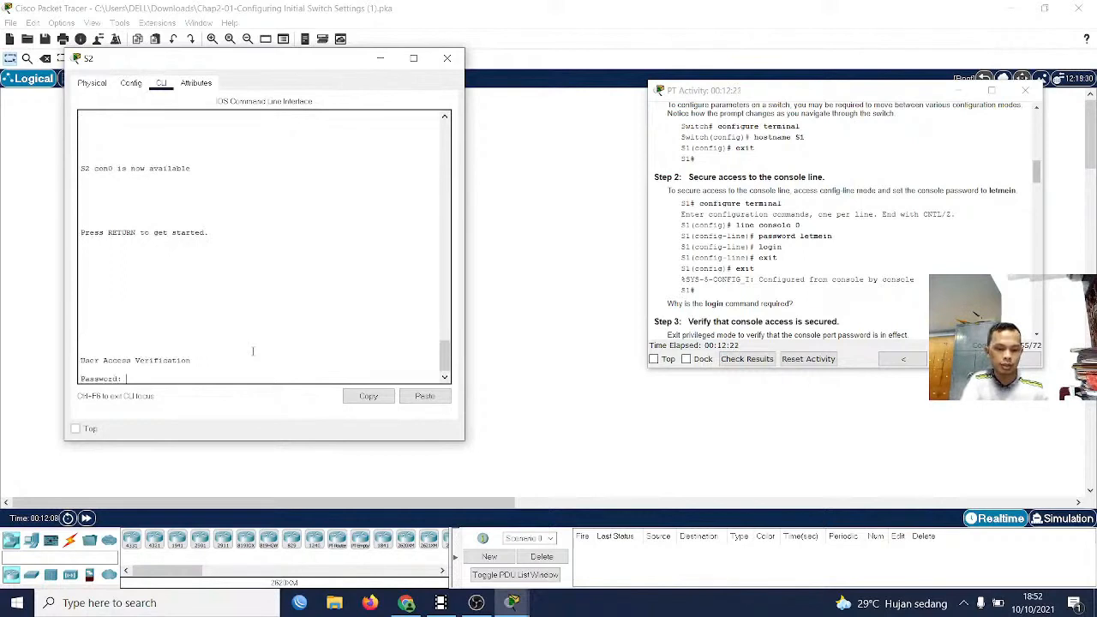
{"action": "key", "text": "Return"}
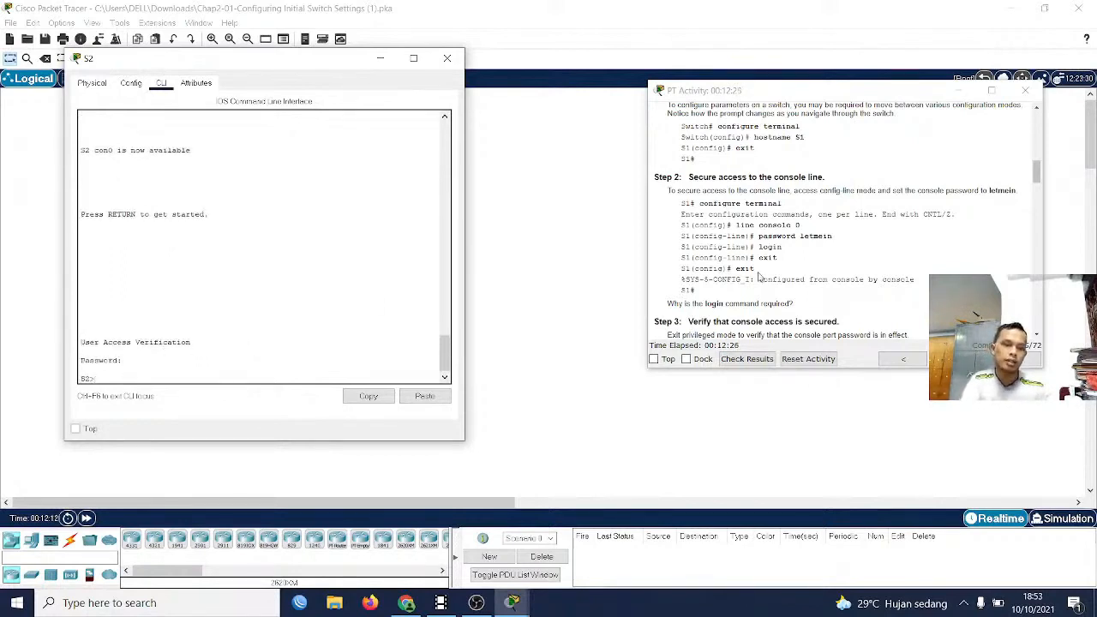
Consult the Step 4 instructions on securing privileged mode access and enter privileged EXEC mode on S2
{"action": "scroll", "coordinate": [760, 287], "scroll_direction": "down", "scroll_amount": 3}
{"action": "scroll", "coordinate": [760, 287], "scroll_direction": "down", "scroll_amount": 4}
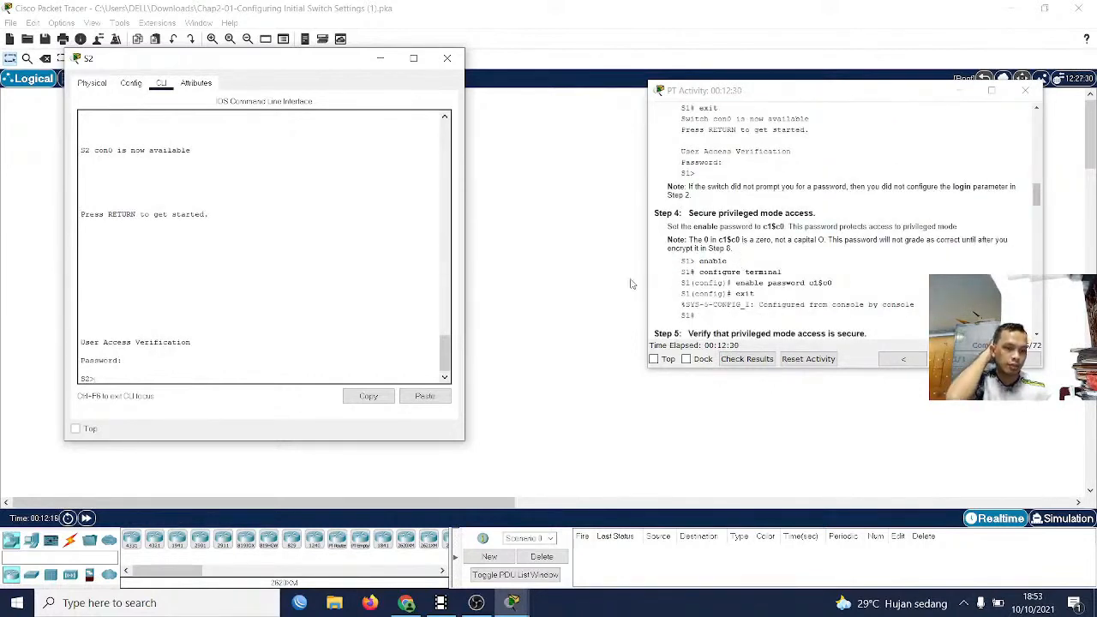
{"action": "left_click", "coordinate": [295, 328]}
{"action": "type", "text": "en"}
{"action": "key", "text": "Tab"}
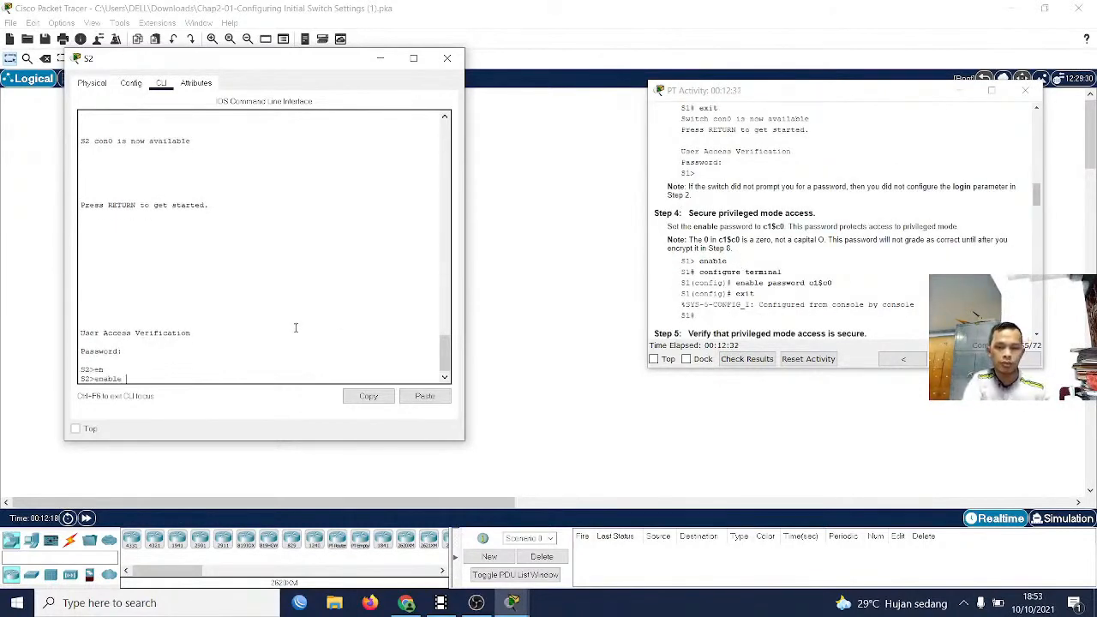
{"action": "key", "text": "Return"}
Enter global configuration mode on S2 with the configure terminal command
{"action": "type", "text": "cob"}
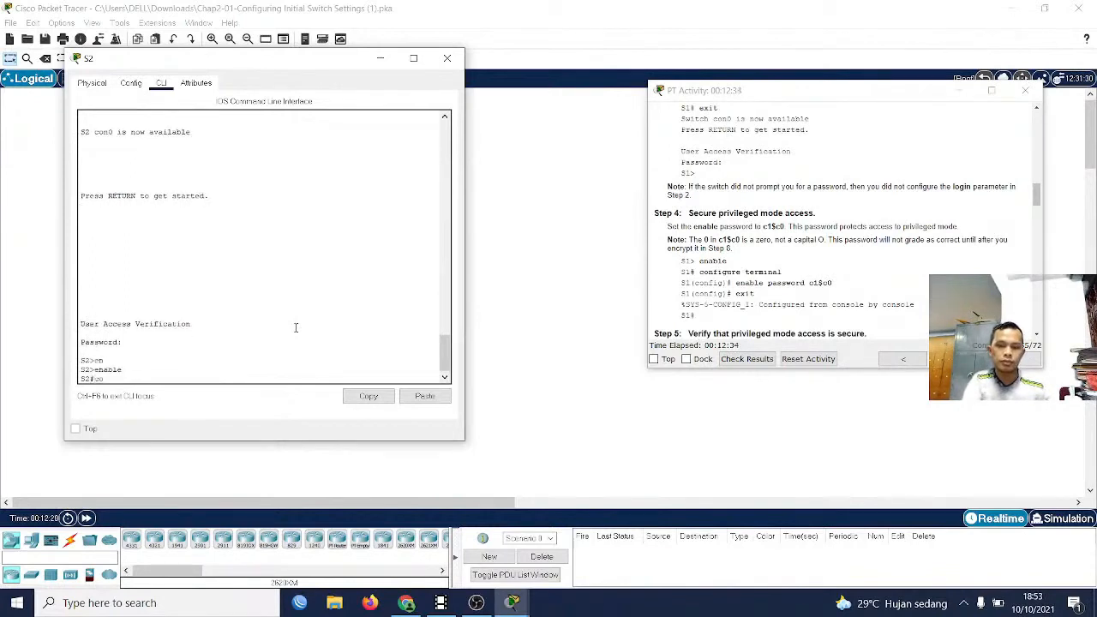
{"action": "key", "text": "Tab"}
{"action": "key", "text": "BackSpace"}
{"action": "type", "text": "n"}
{"action": "key", "text": "Tab"}
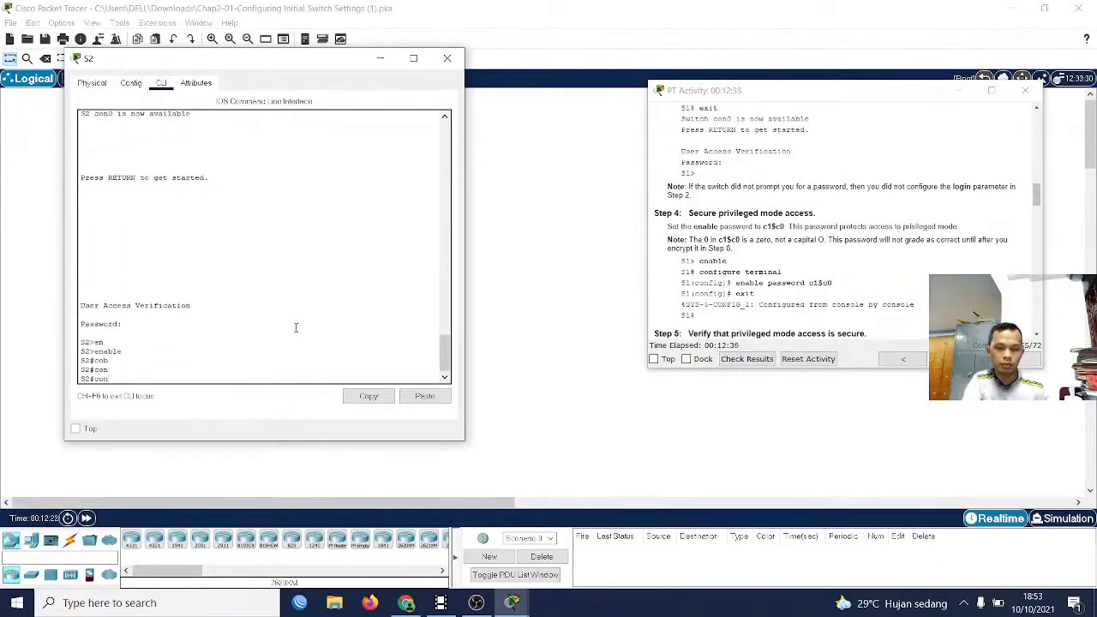
{"action": "type", "text": "f"}
{"action": "key", "text": "Tab"}
{"action": "type", "text": "te"}
{"action": "key", "text": "Tab"}
{"action": "key", "text": "Return"}
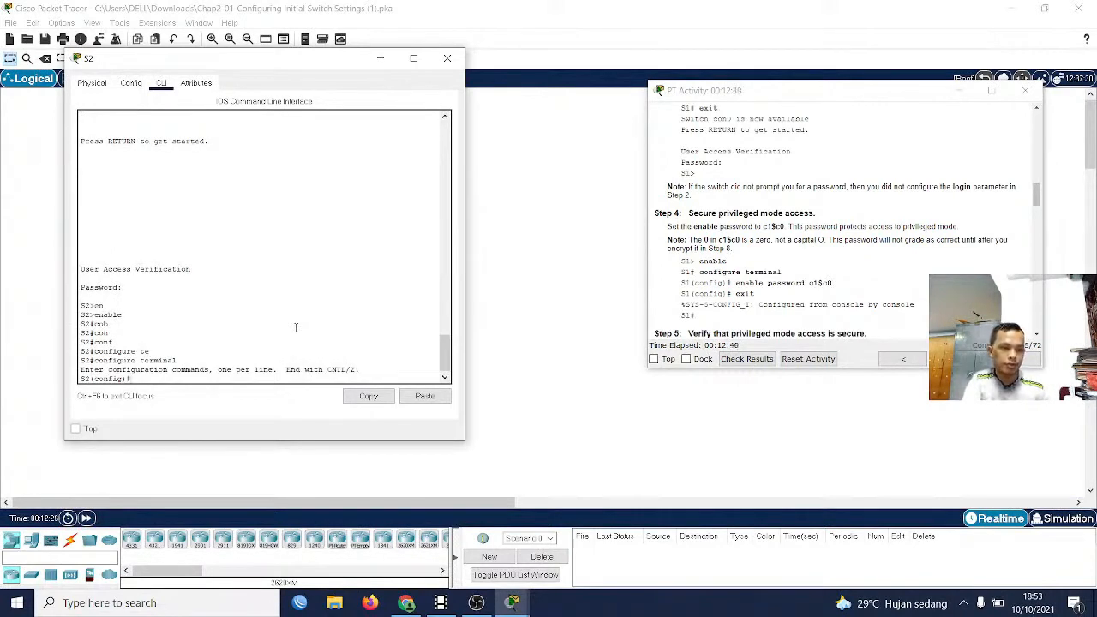
Set the enable password given in the instructions on S2 and exit to privileged EXEC mode
{"action": "type", "text": "en"}
{"action": "key", "text": "Tab"}
{"action": "type", "text": "a"}
{"action": "key", "text": "Tab"}
{"action": "type", "text": "pas"}
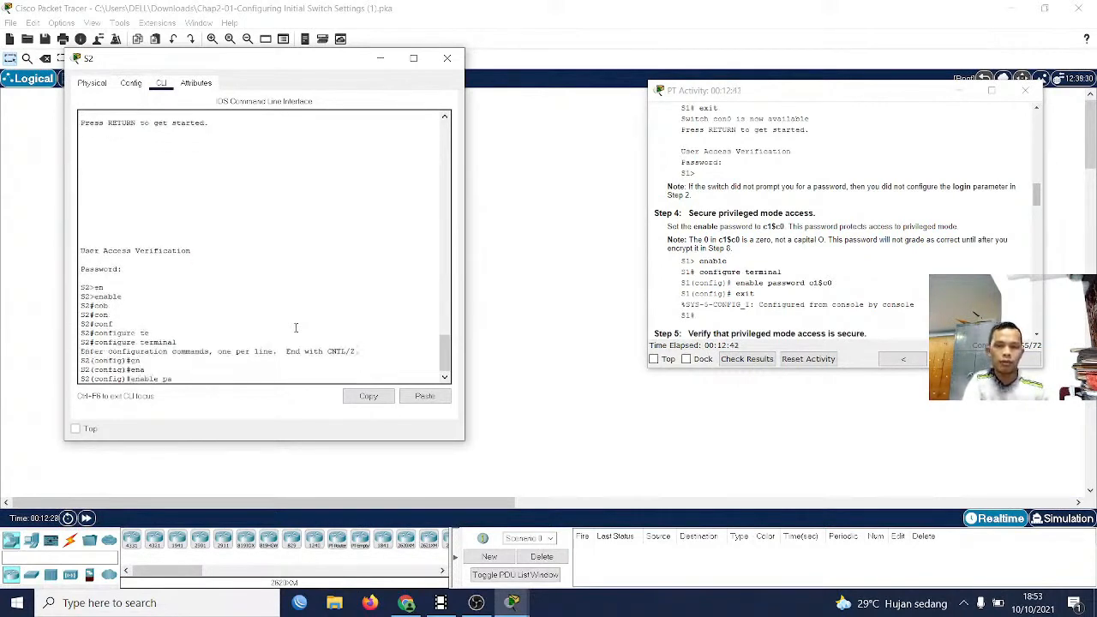
{"action": "key", "text": "Tab"}
{"action": "type", "text": "c"}
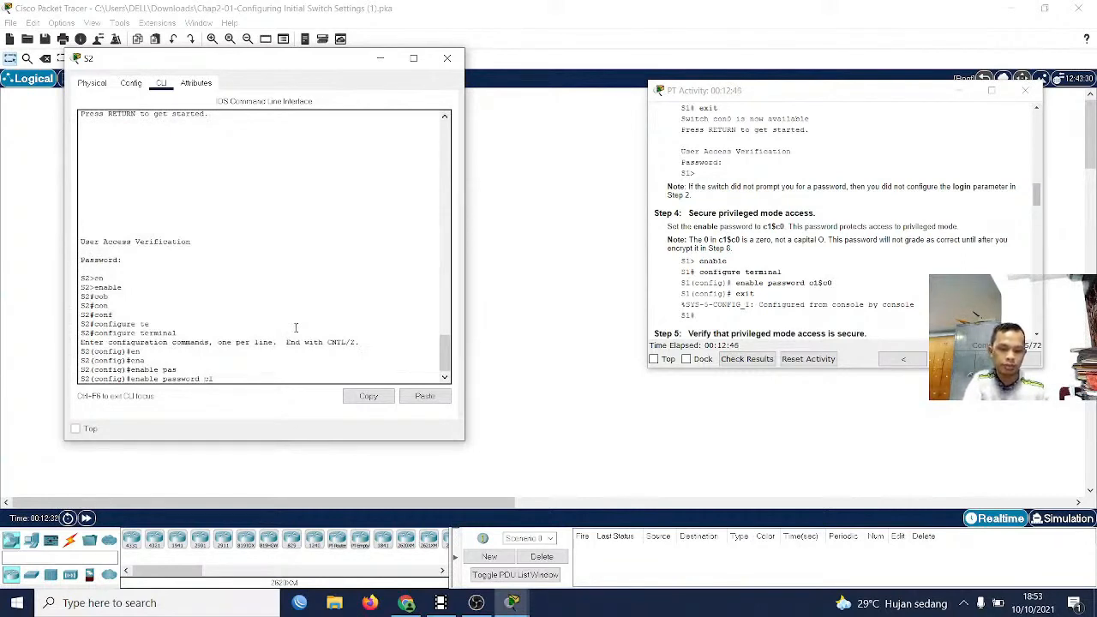
{"action": "type", "text": "1$c"}
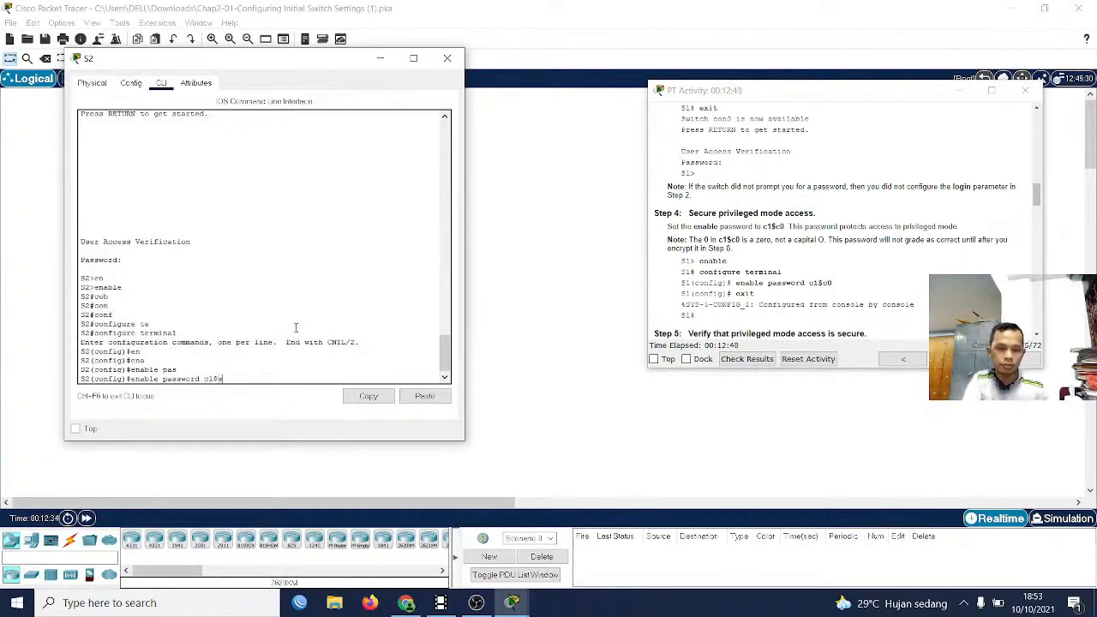
{"action": "type", "text": "0"}
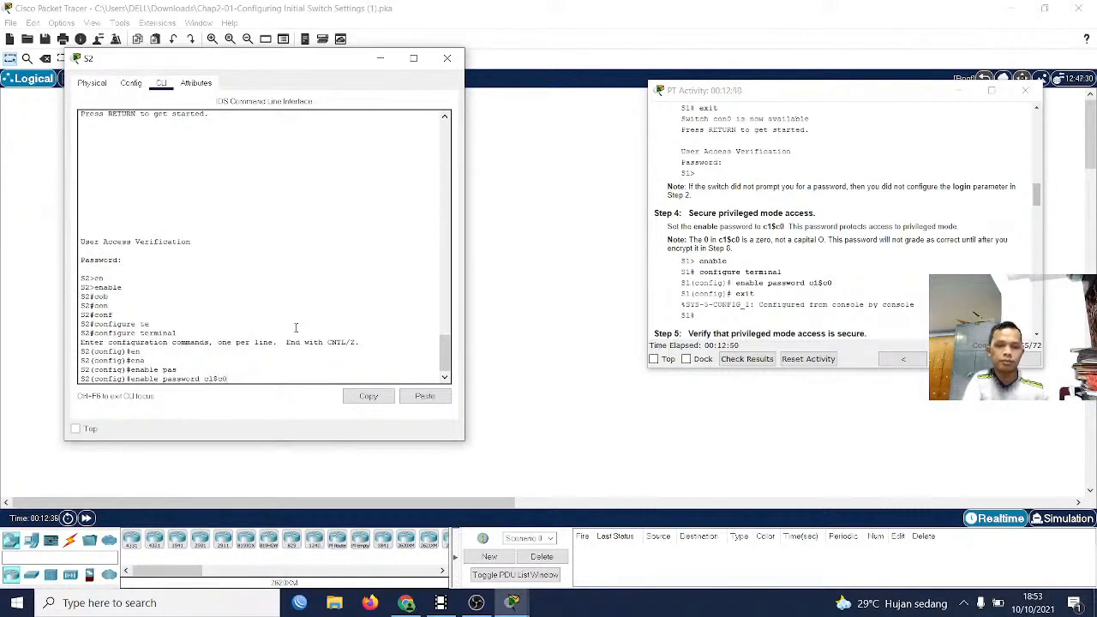
{"action": "key", "text": "Return"}
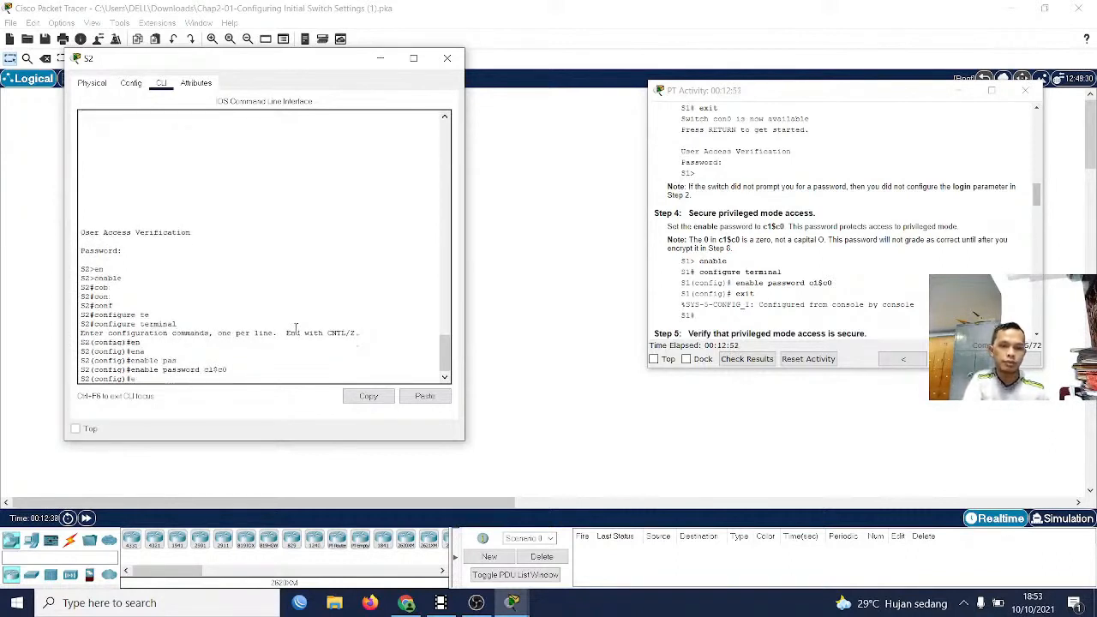
{"action": "type", "text": "exit"}
{"action": "key", "text": "Return"}
{"action": "key", "text": "Return"}
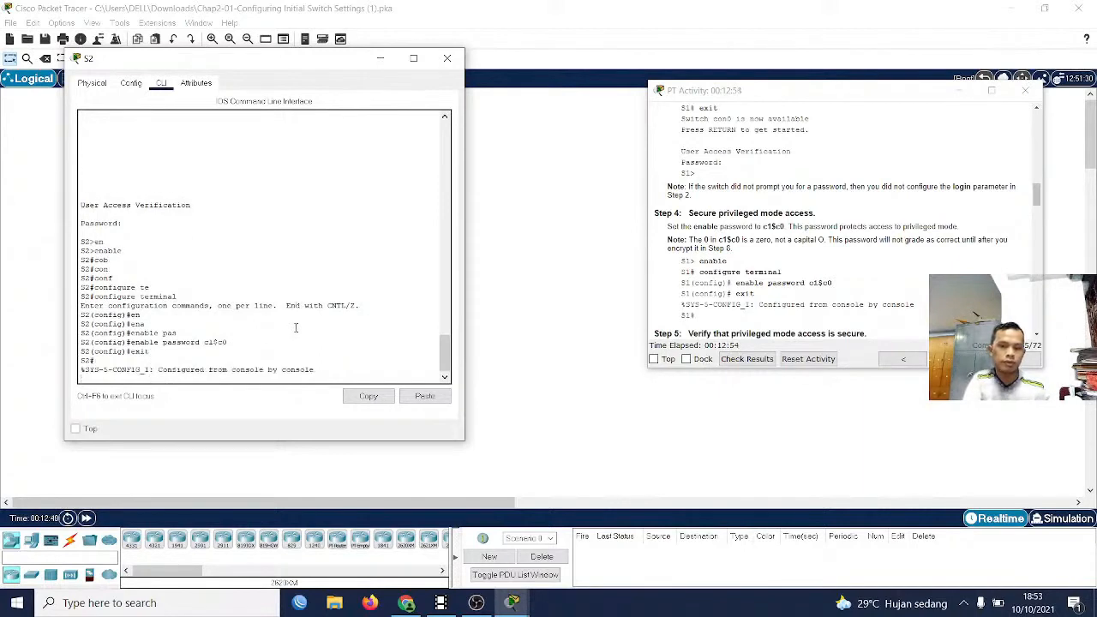
Consult the Step 5 verification instructions and display S2's running configuration
{"action": "scroll", "coordinate": [761, 262], "scroll_direction": "down", "scroll_amount": 2}
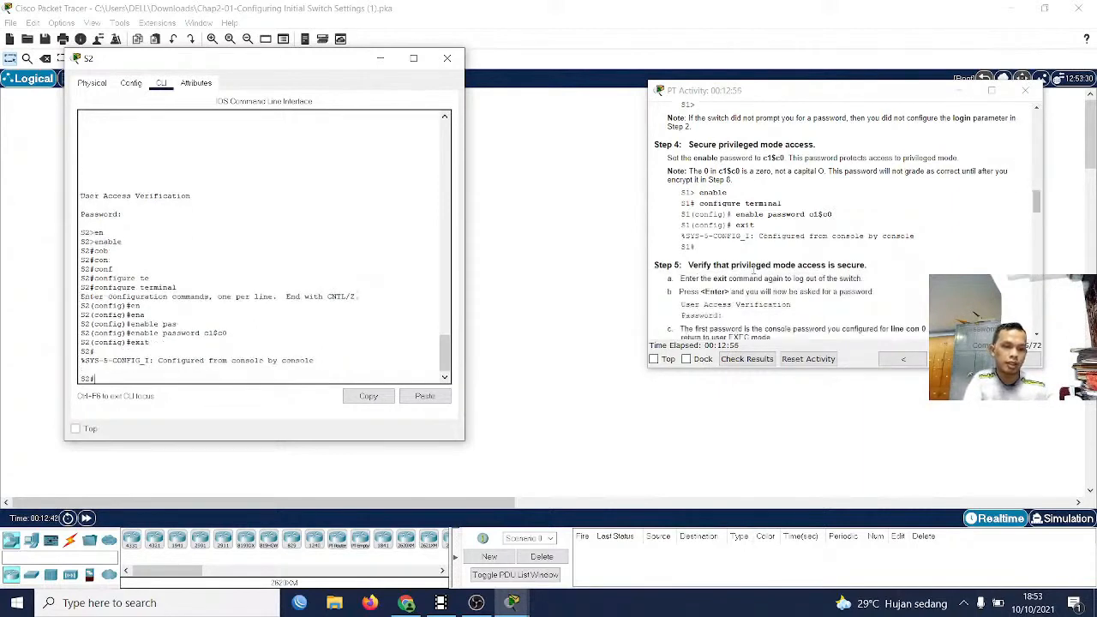
{"action": "scroll", "coordinate": [758, 262], "scroll_direction": "down", "scroll_amount": 2}
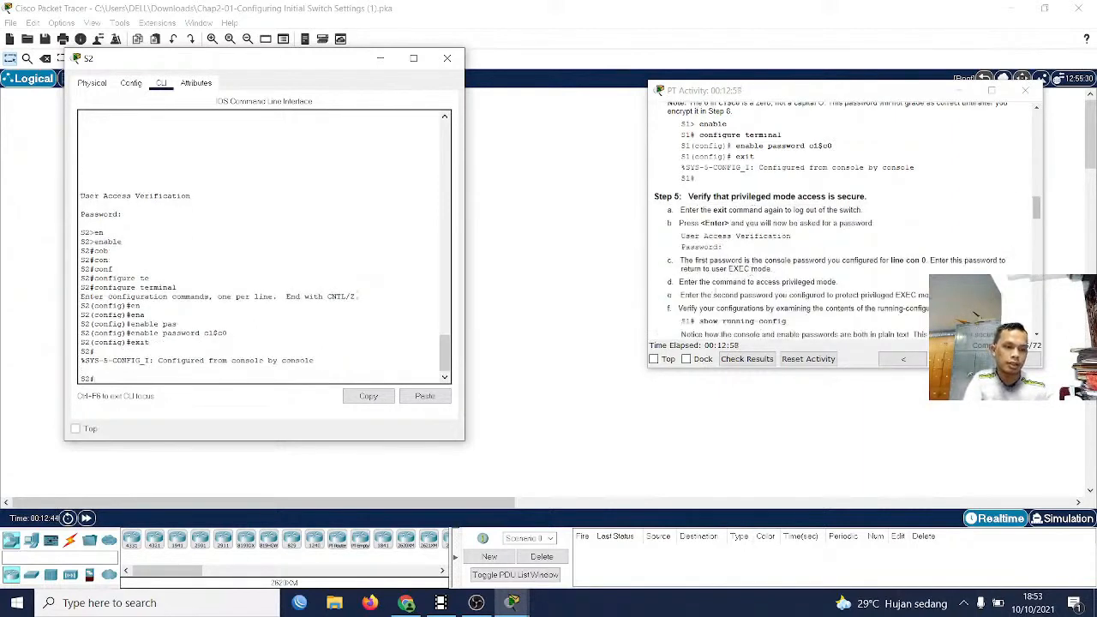
{"action": "scroll", "coordinate": [729, 296], "scroll_direction": "down", "scroll_amount": 2}
{"action": "type", "text": "sho"}
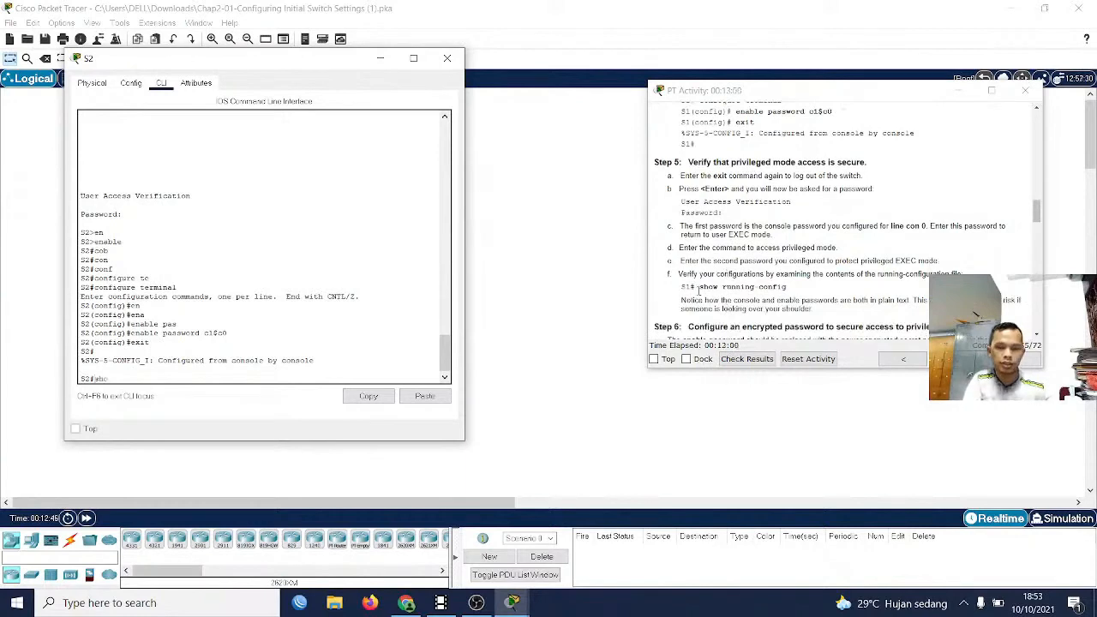
{"action": "key", "text": "Tab"}
{"action": "type", "text": "runn"}
{"action": "key", "text": "Tab"}
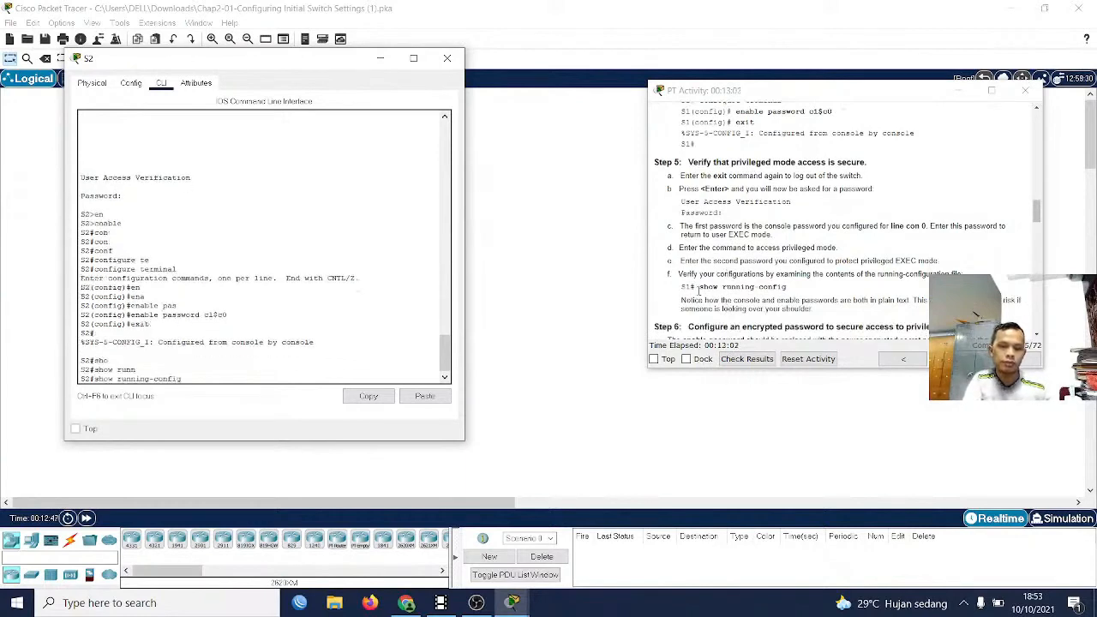
{"action": "key", "text": "Return"}
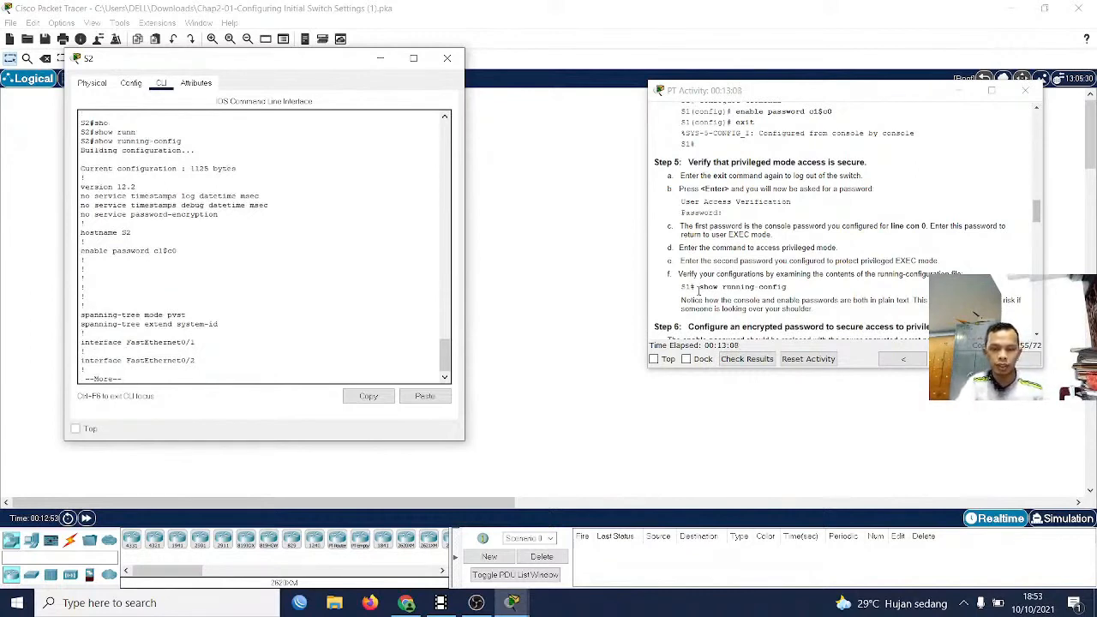
Page through the rest of S2's running configuration to examine the interface and line settings
{"action": "key", "text": "Return"}
{"action": "key", "text": "Return"}
{"action": "key", "text": "Return"}
{"action": "key", "text": "Return"}
{"action": "key", "text": "Return"}
{"action": "key", "text": "Return"}
{"action": "key", "text": "Return"}
{"action": "key", "text": "Return"}
{"action": "key", "text": "Return"}
{"action": "key", "text": "Return"}
{"action": "key", "text": "Return"}
{"action": "key", "text": "Return"}
{"action": "key", "text": "Return"}
{"action": "key", "text": "Return"}
{"action": "key", "text": "Return"}
{"action": "key", "text": "Return"}
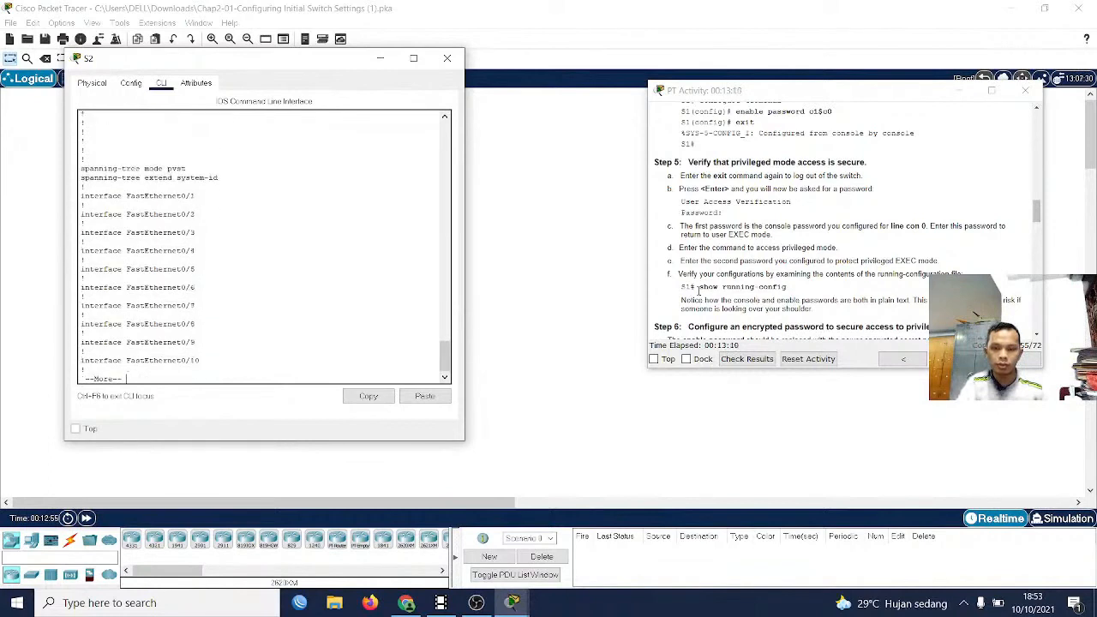
{"action": "key", "text": "Return"}
{"action": "key", "text": "Return"}
{"action": "key", "text": "Return"}
{"action": "key", "text": "Return"}
{"action": "key", "text": "Return"}
{"action": "key", "text": "Return"}
{"action": "key", "text": "Return"}
{"action": "key", "text": "Return"}
{"action": "key", "text": "Return"}
{"action": "key", "text": "Return"}
{"action": "key", "text": "Return"}
{"action": "key", "text": "Return"}
{"action": "key", "text": "Return"}
{"action": "key", "text": "Return"}
{"action": "key", "text": "Return"}
{"action": "key", "text": "Return"}
{"action": "key", "text": "Return"}
{"action": "key", "text": "Return"}
{"action": "key", "text": "Return"}
{"action": "key", "text": "Return"}
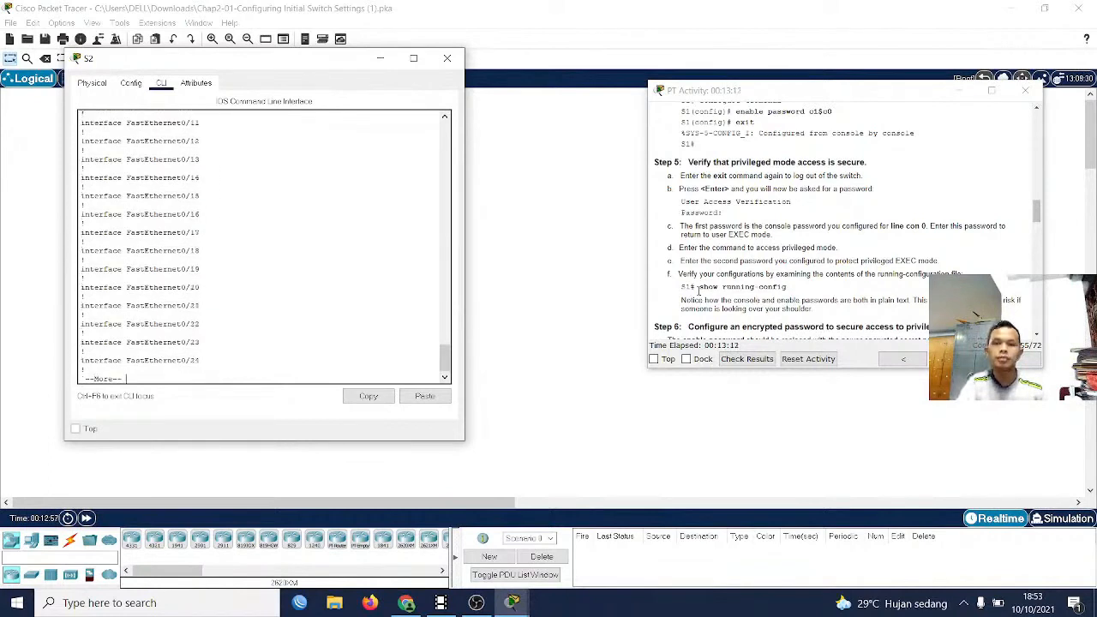
{"action": "key", "text": "Return"}
{"action": "key", "text": "Return"}
{"action": "key", "text": "Return"}
{"action": "key", "text": "Return"}
{"action": "key", "text": "Return"}
{"action": "key", "text": "Return"}
{"action": "key", "text": "Return"}
{"action": "key", "text": "Return"}
{"action": "key", "text": "Return"}
{"action": "key", "text": "Return"}
{"action": "key", "text": "Return"}
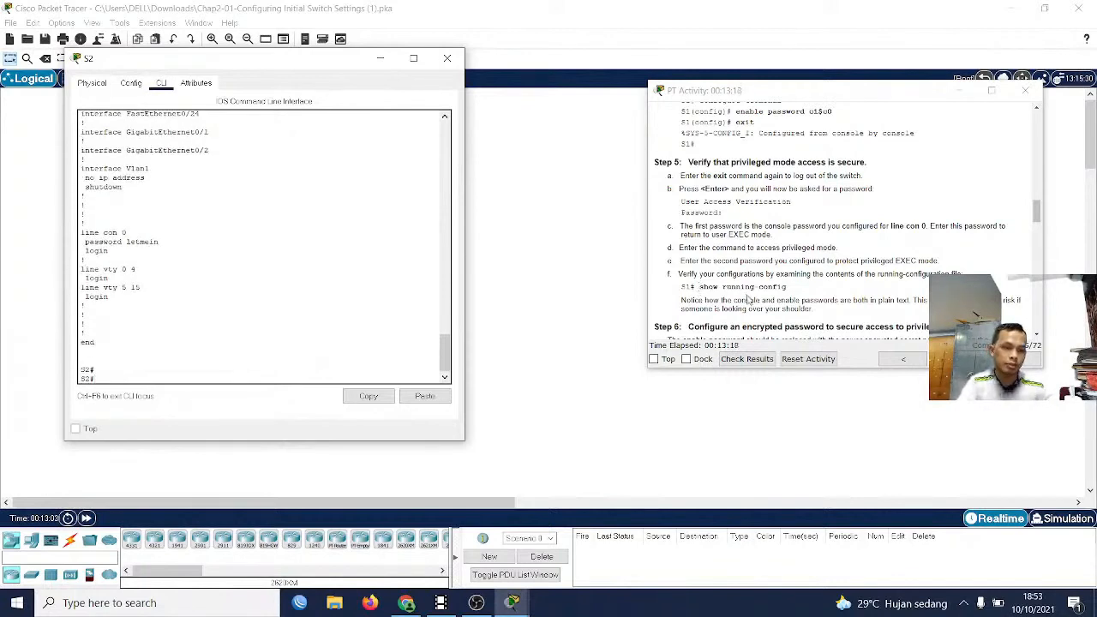
Consult the Step 6 instructions on the encrypted privileged mode password and enter global configuration mode on S2
{"action": "scroll", "coordinate": [749, 299], "scroll_direction": "down", "scroll_amount": 2}
{"action": "scroll", "coordinate": [707, 271], "scroll_direction": "down", "scroll_amount": 1}
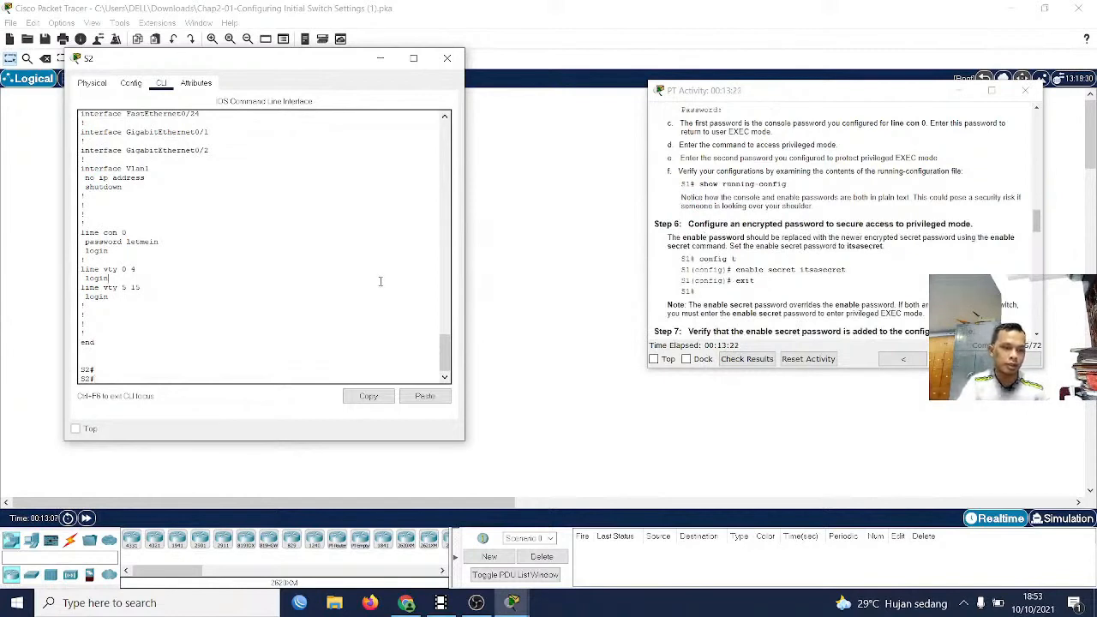
{"action": "type", "text": "conft"}
{"action": "key", "text": "Tab"}
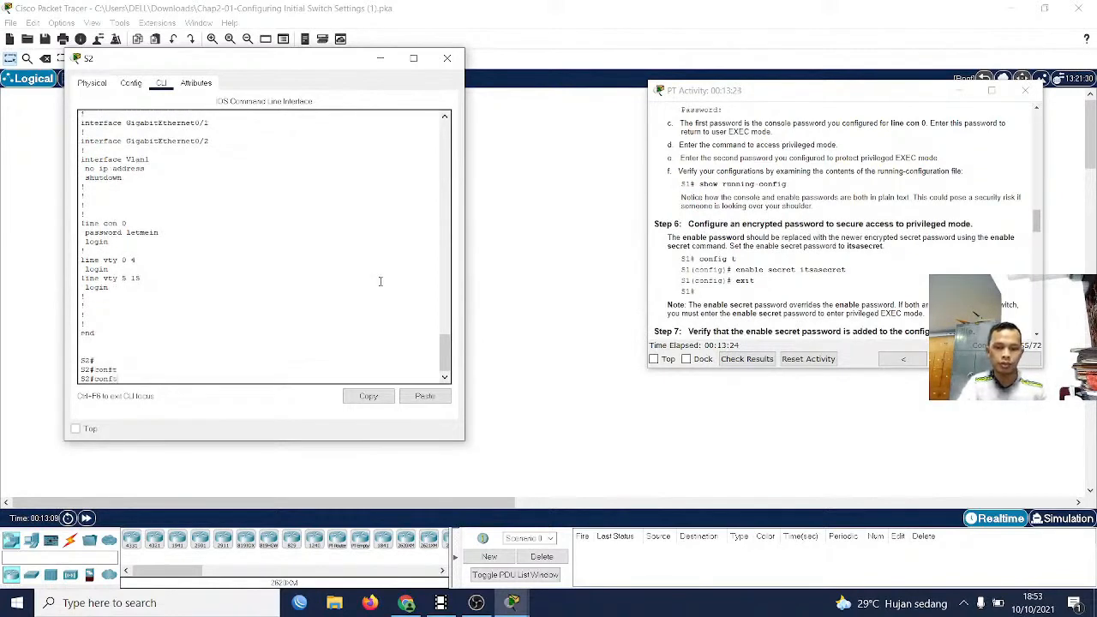
{"action": "type", "text": "e"}
{"action": "key", "text": "BackSpace"}
{"action": "key", "text": "BackSpace"}
{"action": "key", "text": "Tab"}
{"action": "key", "text": "BackSpace"}
{"action": "key", "text": "Tab"}
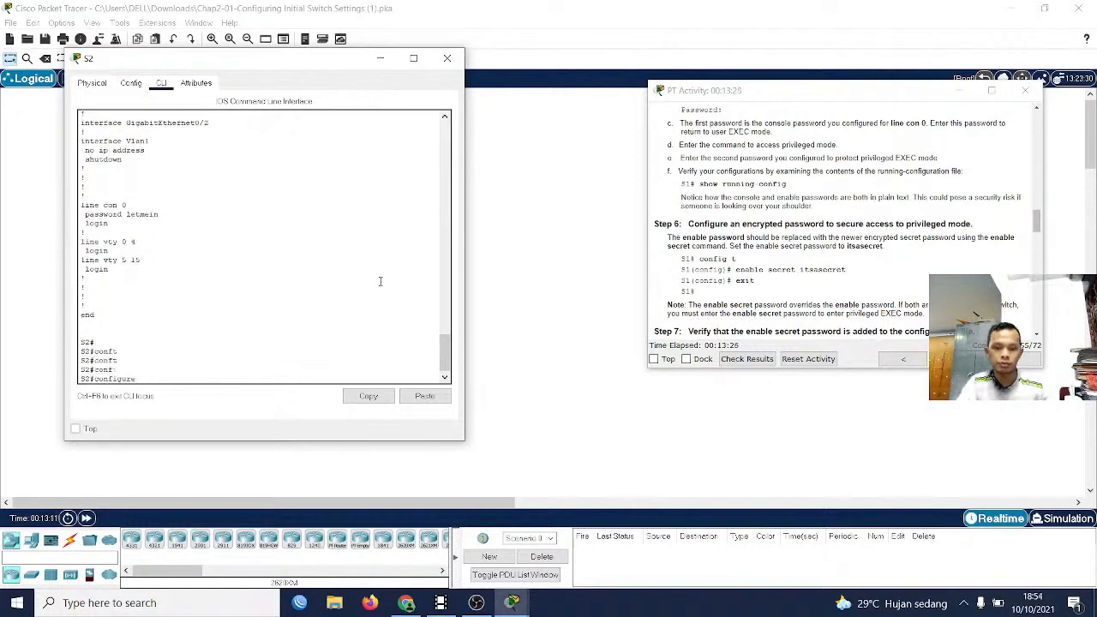
{"action": "type", "text": "ter"}
{"action": "key", "text": "Tab"}
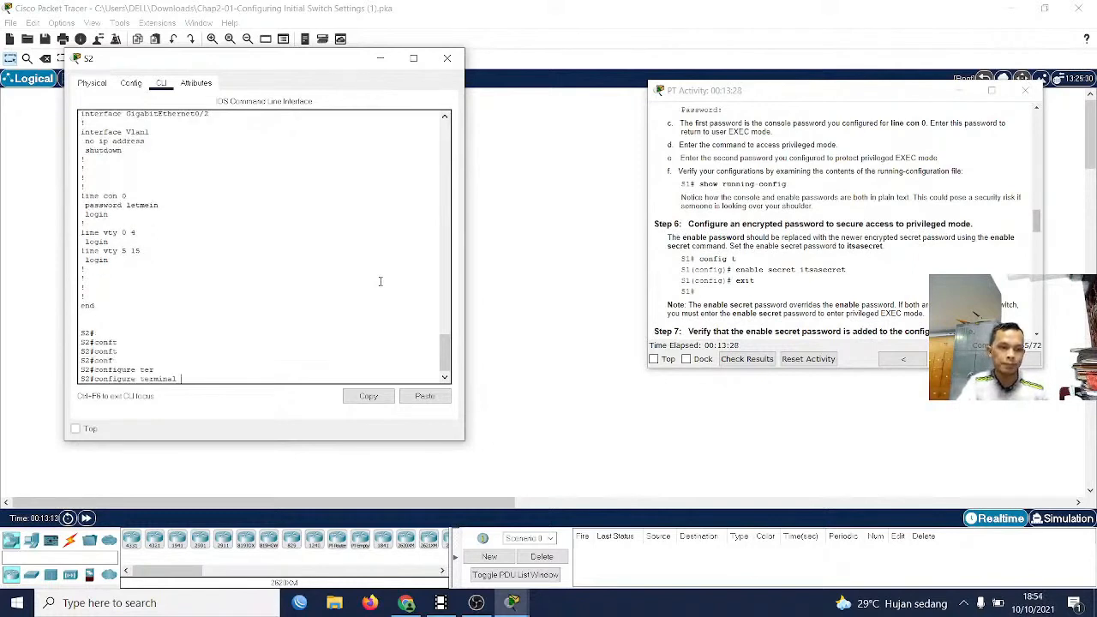
{"action": "key", "text": "Return"}
Set the enable secret password given in the instructions on S2 and exit to privileged EXEC mode
{"action": "type", "text": "en"}
{"action": "key", "text": "Tab"}
{"action": "type", "text": "a"}
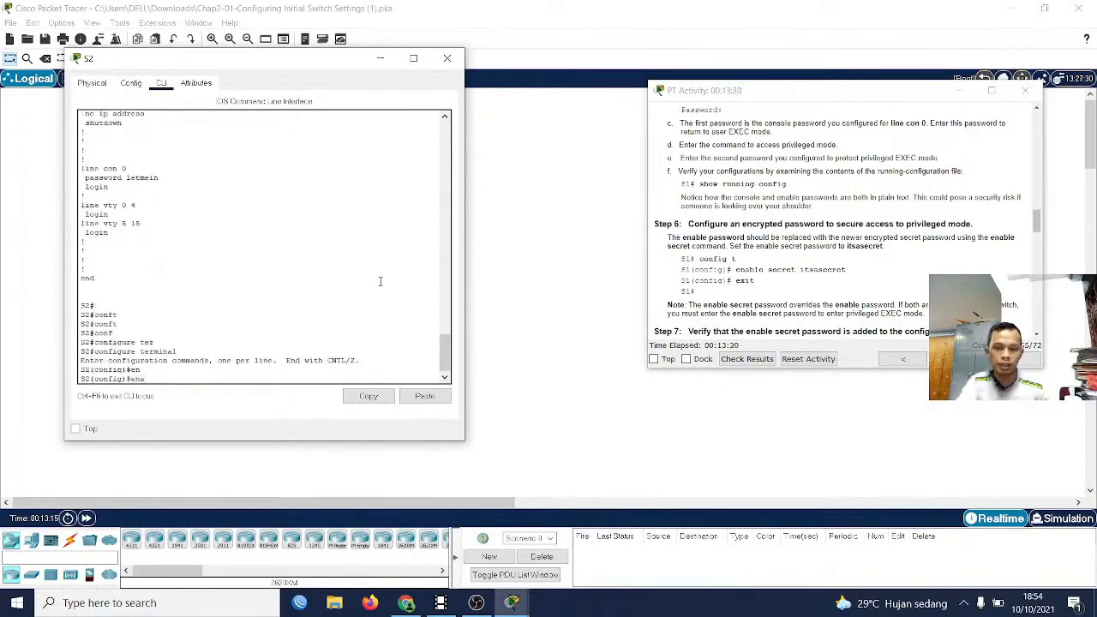
{"action": "type", "text": "c"}
{"action": "key", "text": "Tab"}
{"action": "key", "text": "BackSpace"}
{"action": "key", "text": "Tab"}
{"action": "type", "text": "s"}
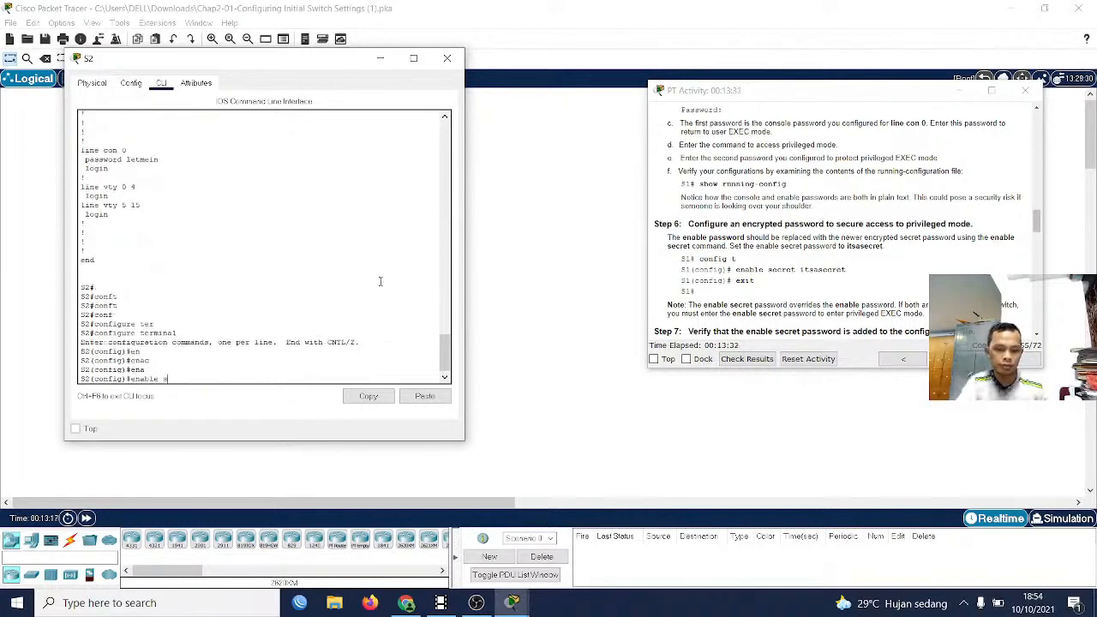
{"action": "type", "text": "ecre"}
{"action": "key", "text": "Tab"}
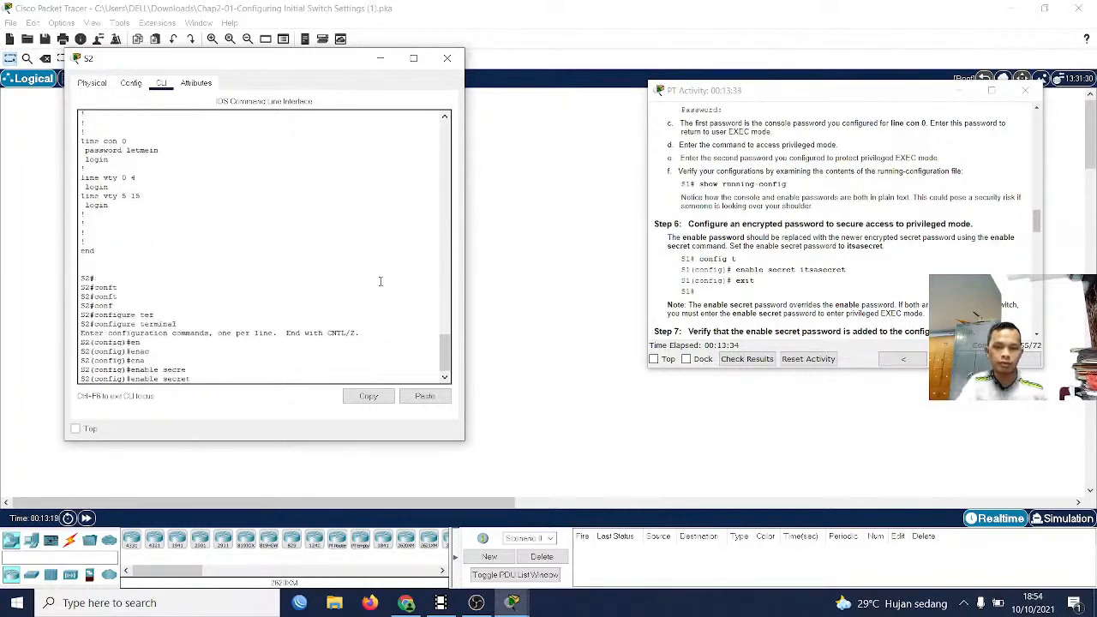
{"action": "type", "text": "it"}
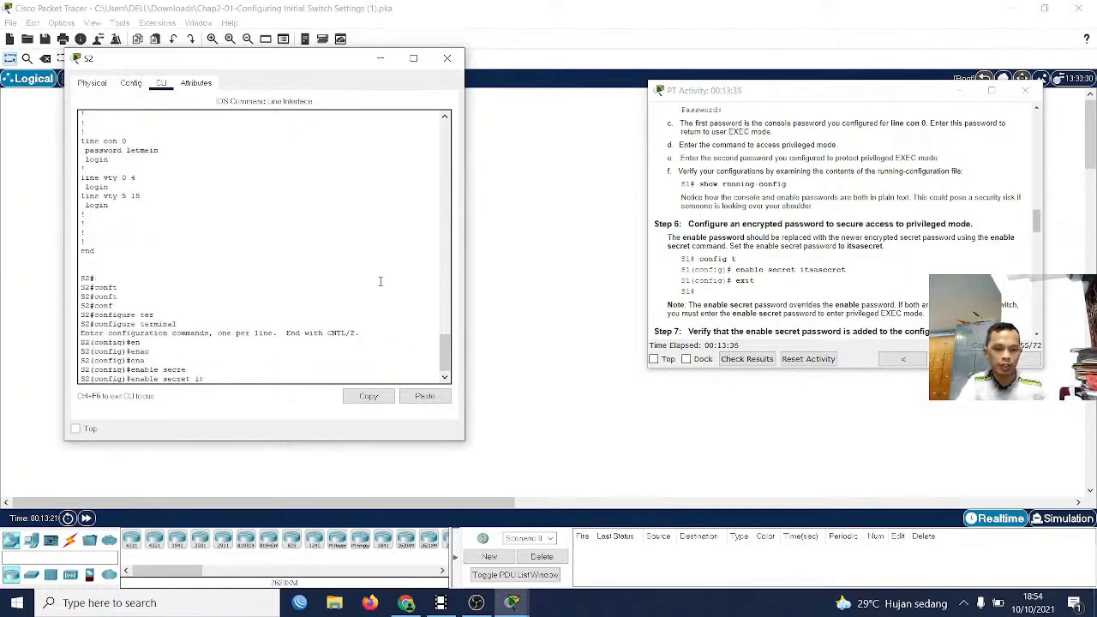
{"action": "type", "text": "sasec"}
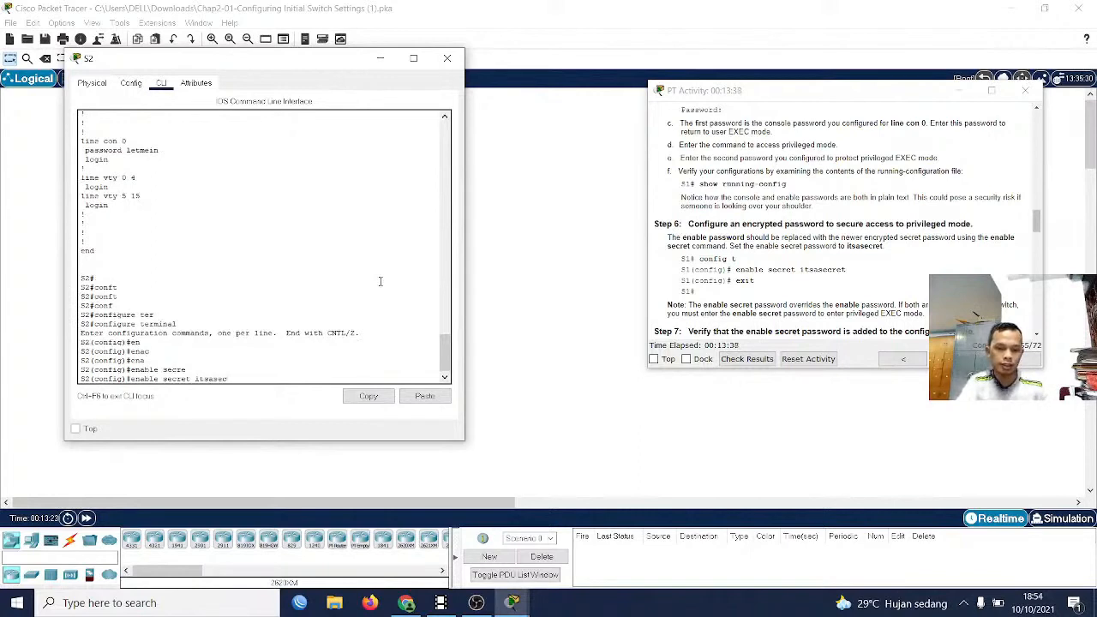
{"action": "type", "text": "ret"}
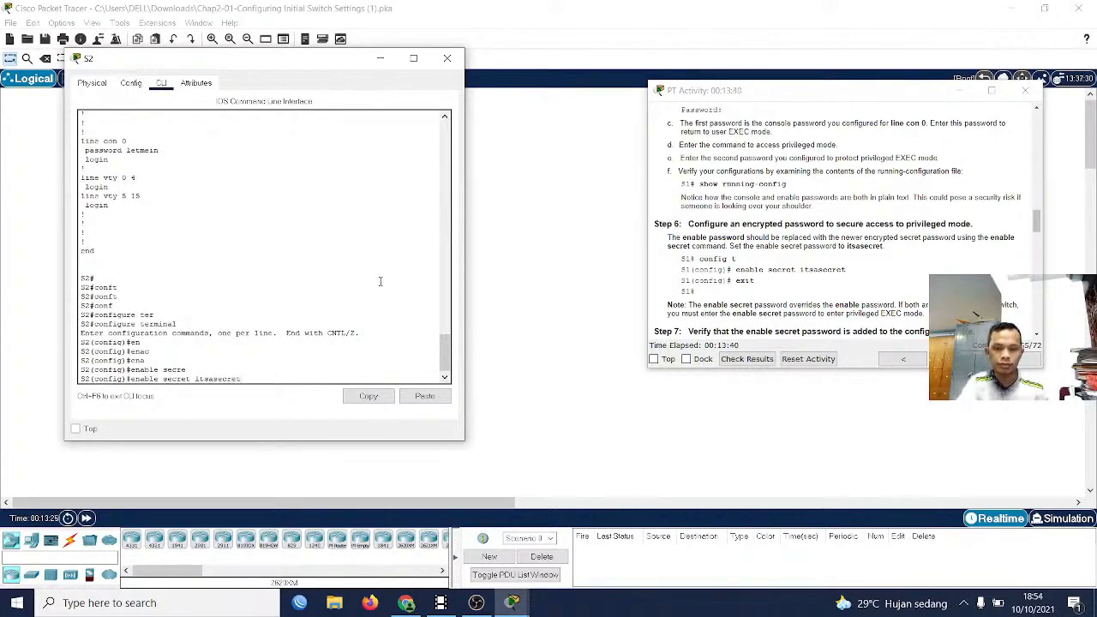
{"action": "key", "text": "Return"}
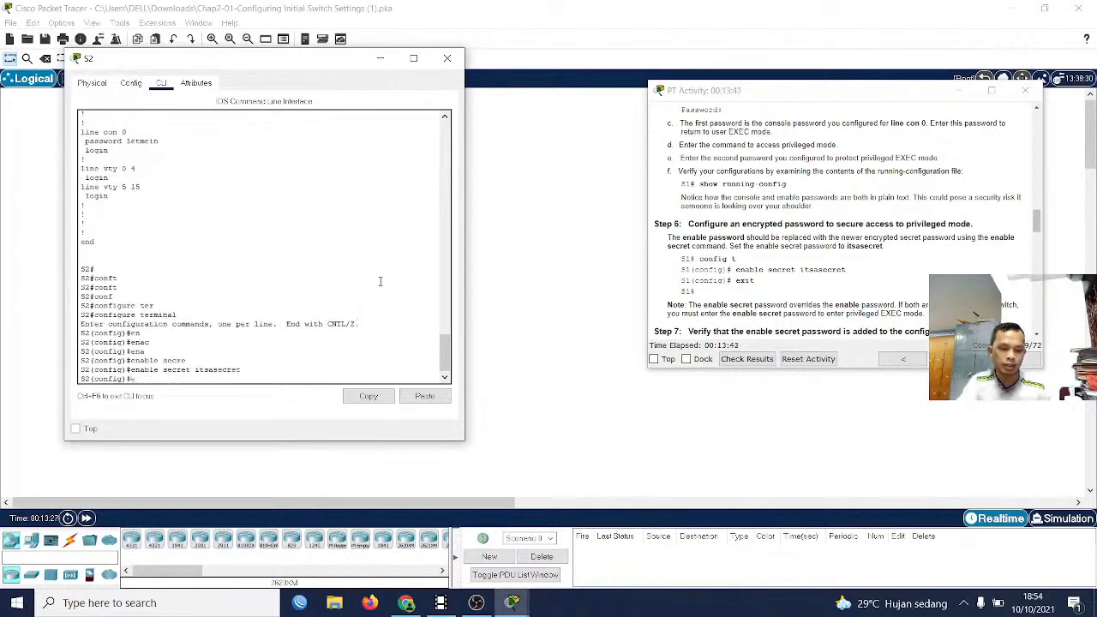
{"action": "type", "text": "exit"}
{"action": "key", "text": "Return"}
{"action": "key", "text": "Return"}
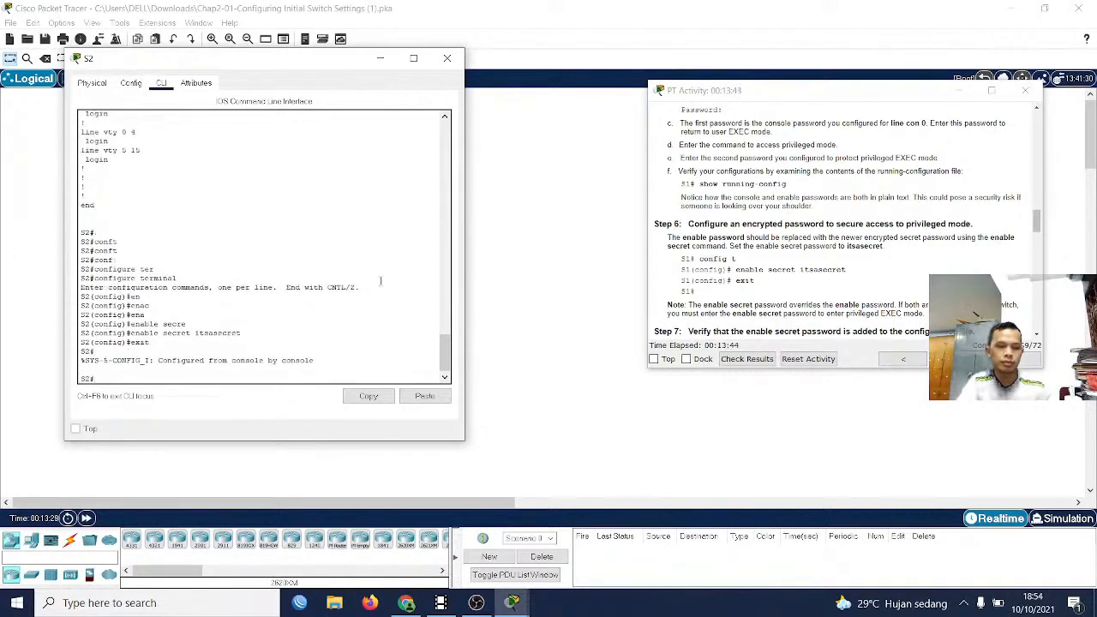
Display S2's running configuration again as Step 7 requires and highlight the enable secret and enable password lines
{"action": "scroll", "coordinate": [899, 236], "scroll_direction": "down", "scroll_amount": 2}
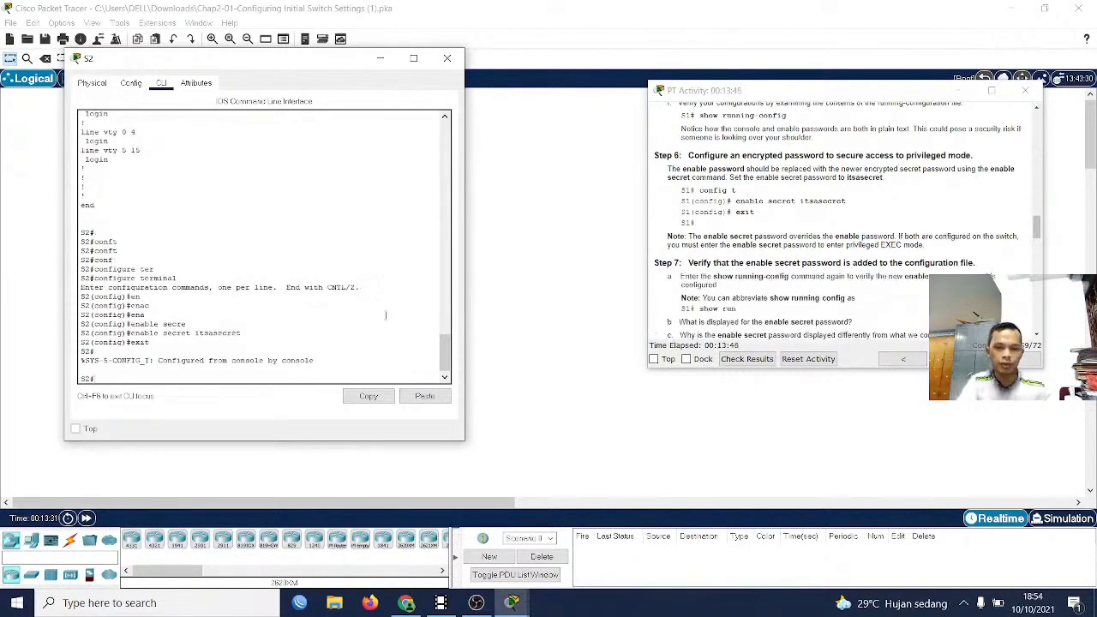
{"action": "type", "text": "sho"}
{"action": "key", "text": "Tab"}
{"action": "type", "text": "run"}
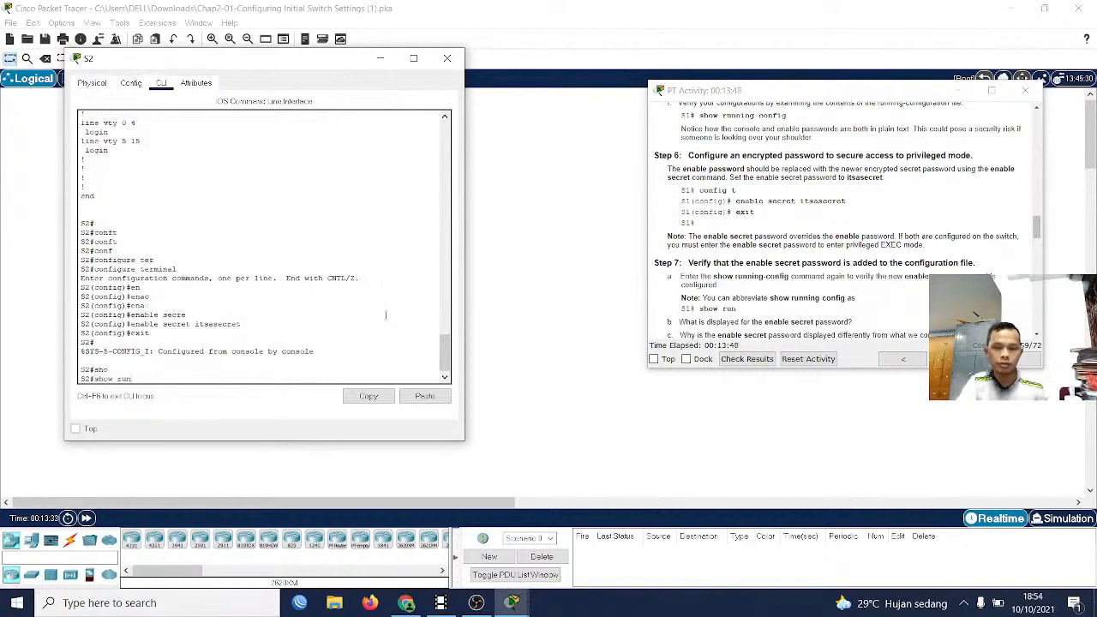
{"action": "key", "text": "Return"}
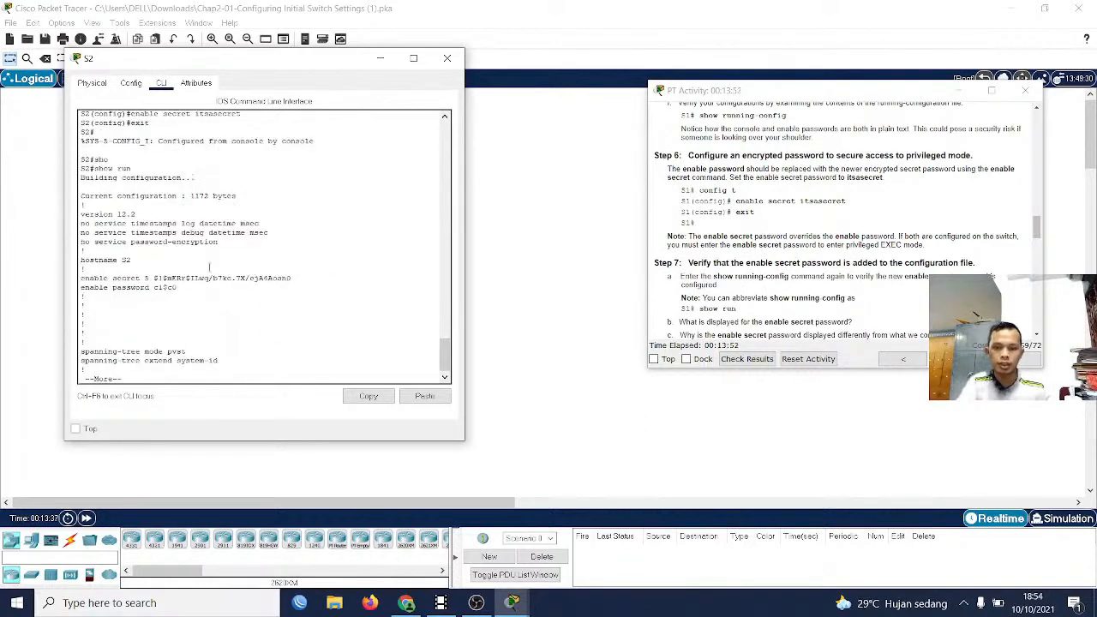
{"action": "left_click_drag", "start_coordinate": [83, 281], "coordinate": [284, 285]}
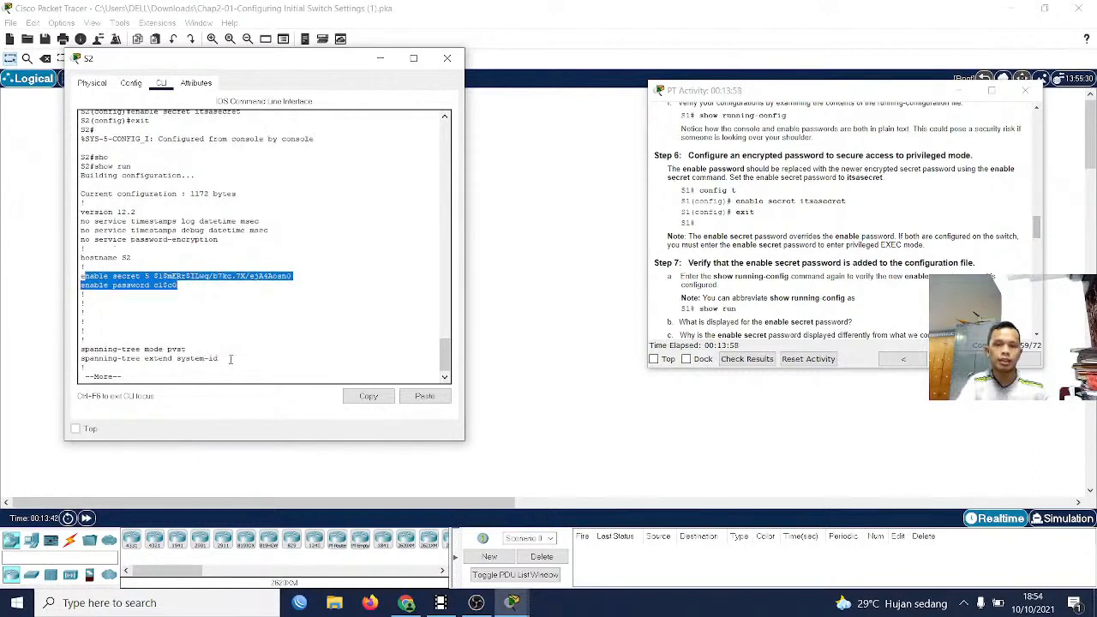
Page through the remainder of S2's running configuration to its end and return to the privileged EXEC prompt
{"action": "left_click", "coordinate": [210, 359]}
{"action": "key", "text": "Return"}
{"action": "key", "text": "Return"}
{"action": "key", "text": "Return"}
{"action": "key", "text": "Return"}
{"action": "key", "text": "Return"}
{"action": "key", "text": "Return"}
{"action": "key", "text": "Return"}
{"action": "key", "text": "Return"}
{"action": "key", "text": "Return"}
{"action": "key", "text": "Return"}
{"action": "key", "text": "Return"}
{"action": "key", "text": "Return"}
{"action": "key", "text": "Return"}
{"action": "key", "text": "Return"}
{"action": "key", "text": "Return"}
{"action": "key", "text": "Return"}
{"action": "key", "text": "Return"}
{"action": "key", "text": "Return"}
{"action": "key", "text": "Return"}
{"action": "key", "text": "Return"}
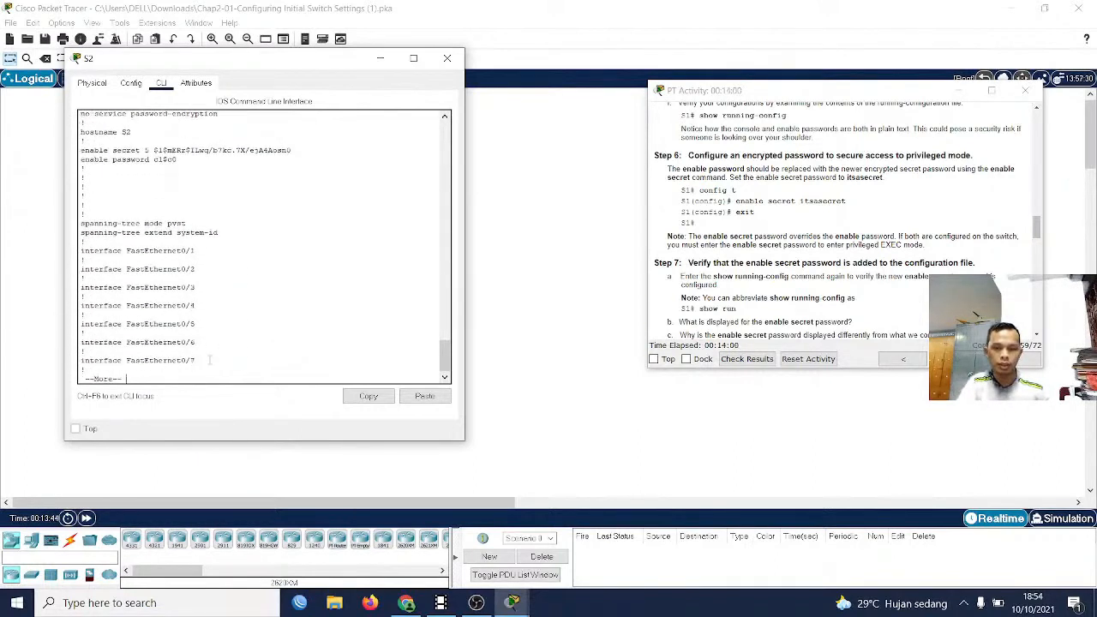
{"action": "key", "text": "Return"}
{"action": "key", "text": "Return"}
{"action": "key", "text": "Return"}
{"action": "key", "text": "Return"}
{"action": "key", "text": "Return"}
{"action": "key", "text": "Return"}
{"action": "key", "text": "Return"}
{"action": "key", "text": "Return"}
{"action": "key", "text": "Return"}
{"action": "key", "text": "Return"}
{"action": "key", "text": "Return"}
{"action": "key", "text": "Return"}
{"action": "key", "text": "Return"}
{"action": "key", "text": "Return"}
{"action": "key", "text": "Return"}
{"action": "key", "text": "Return"}
{"action": "key", "text": "Return"}
{"action": "key", "text": "Return"}
{"action": "key", "text": "Return"}
{"action": "key", "text": "Return"}
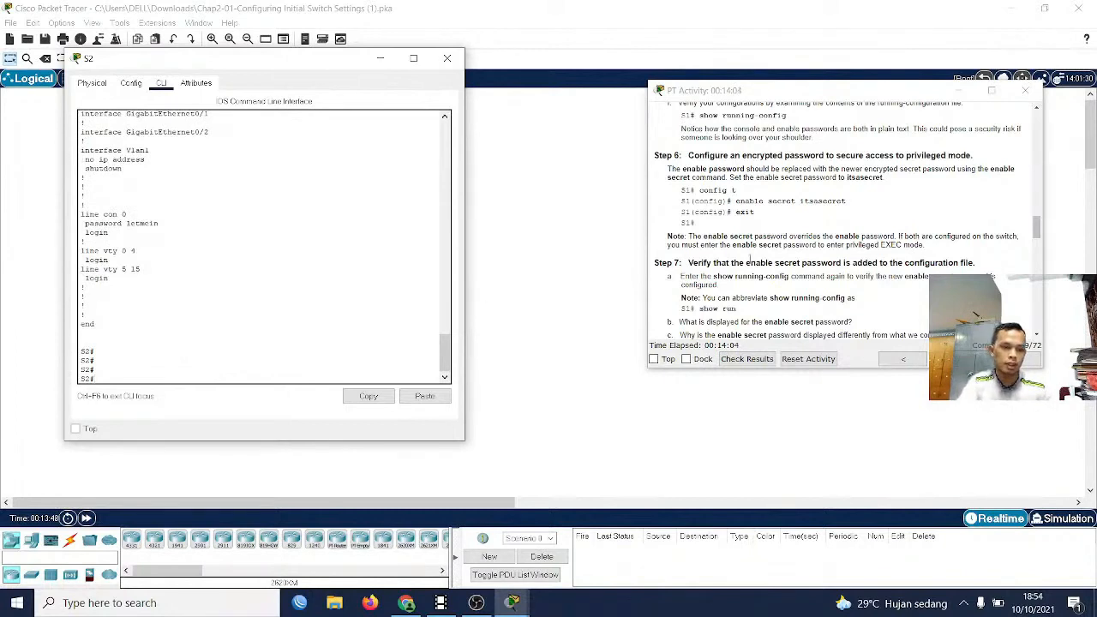
Consult the Step 8 instructions on encrypting the enable and console passwords and enter global configuration mode on S2
{"action": "scroll", "coordinate": [746, 283], "scroll_direction": "down", "scroll_amount": 2}
{"action": "scroll", "coordinate": [682, 295], "scroll_direction": "down", "scroll_amount": 2}
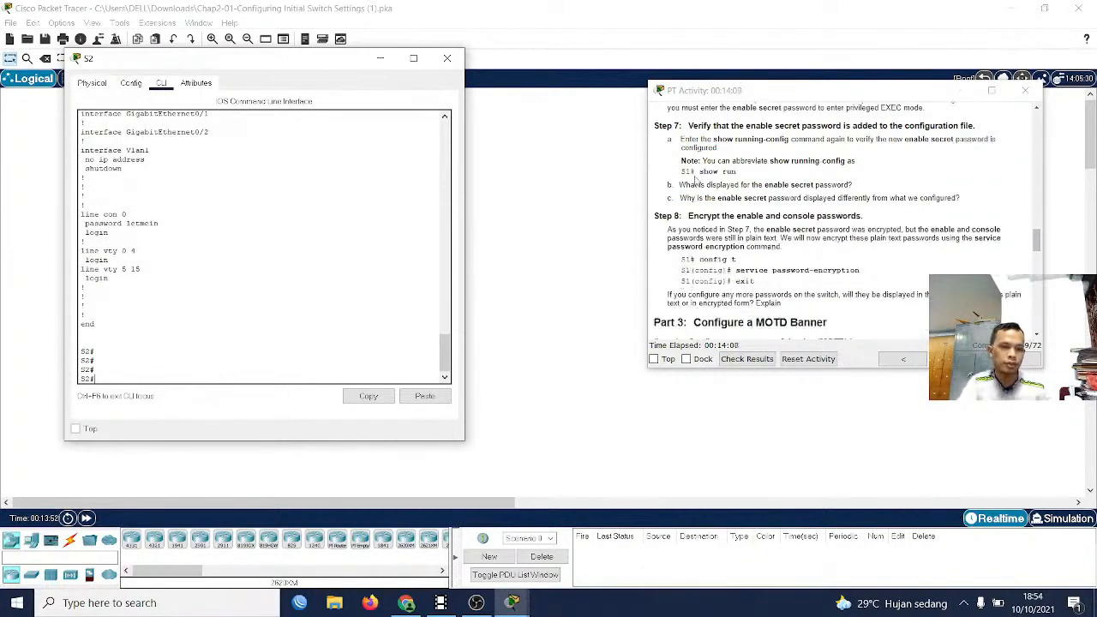
{"action": "left_click", "coordinate": [299, 343]}
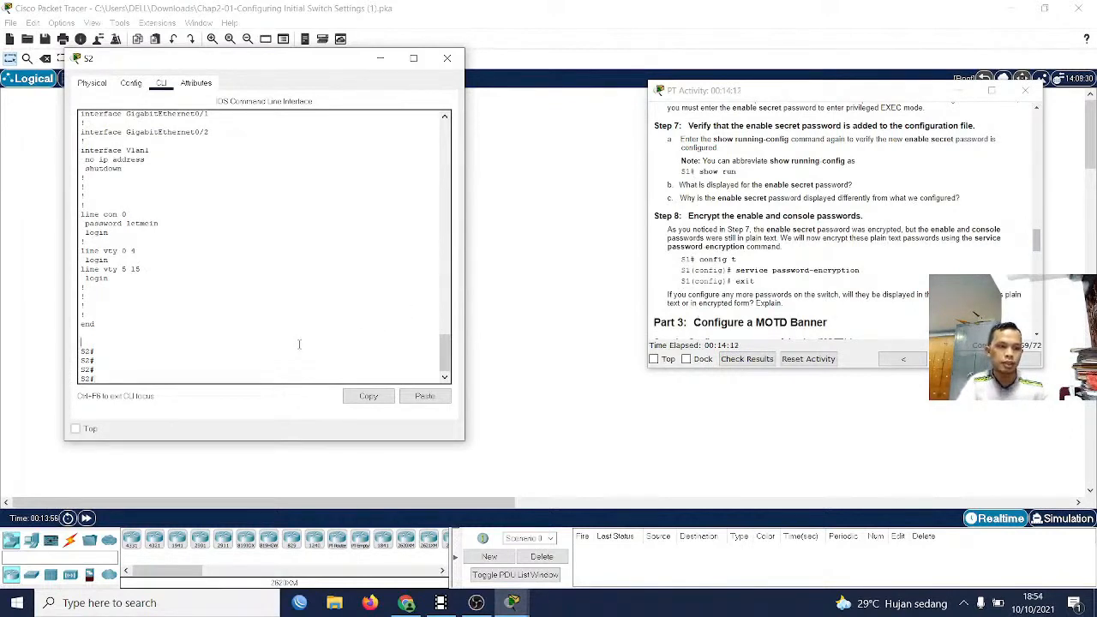
{"action": "type", "text": "co"}
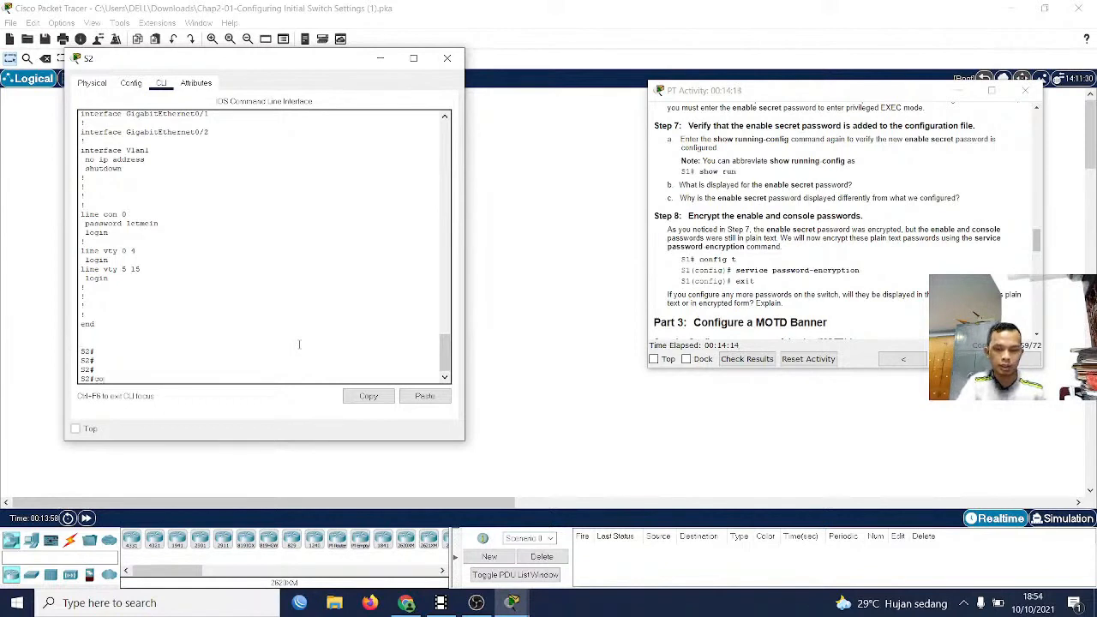
{"action": "type", "text": "n"}
{"action": "key", "text": "Tab"}
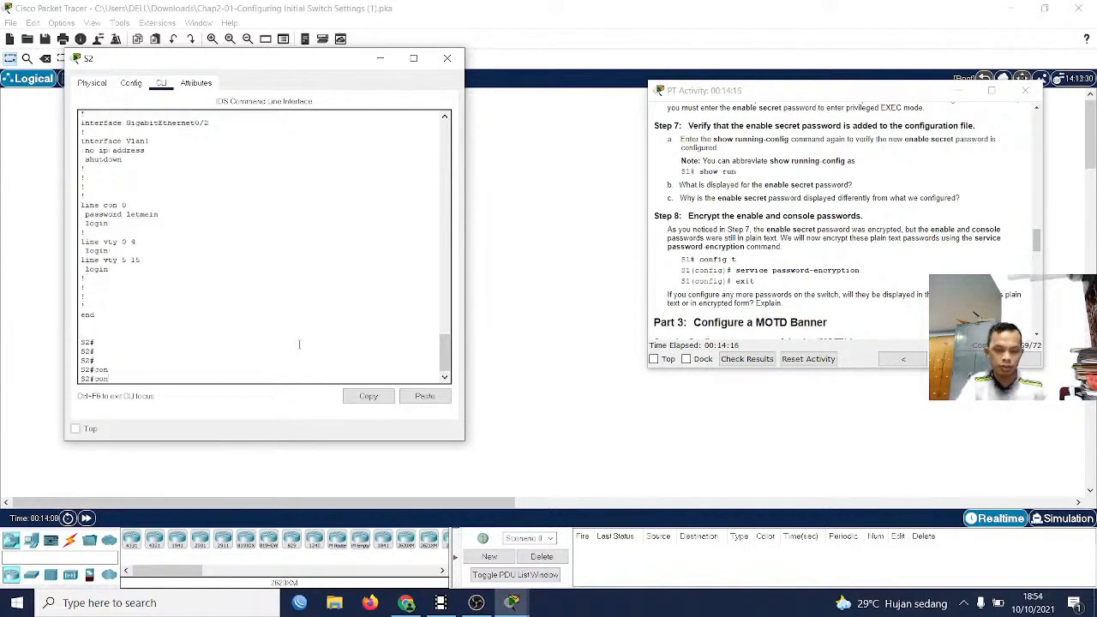
{"action": "type", "text": "ft"}
{"action": "key", "text": "Tab"}
{"action": "key", "text": "BackSpace"}
{"action": "key", "text": "Tab"}
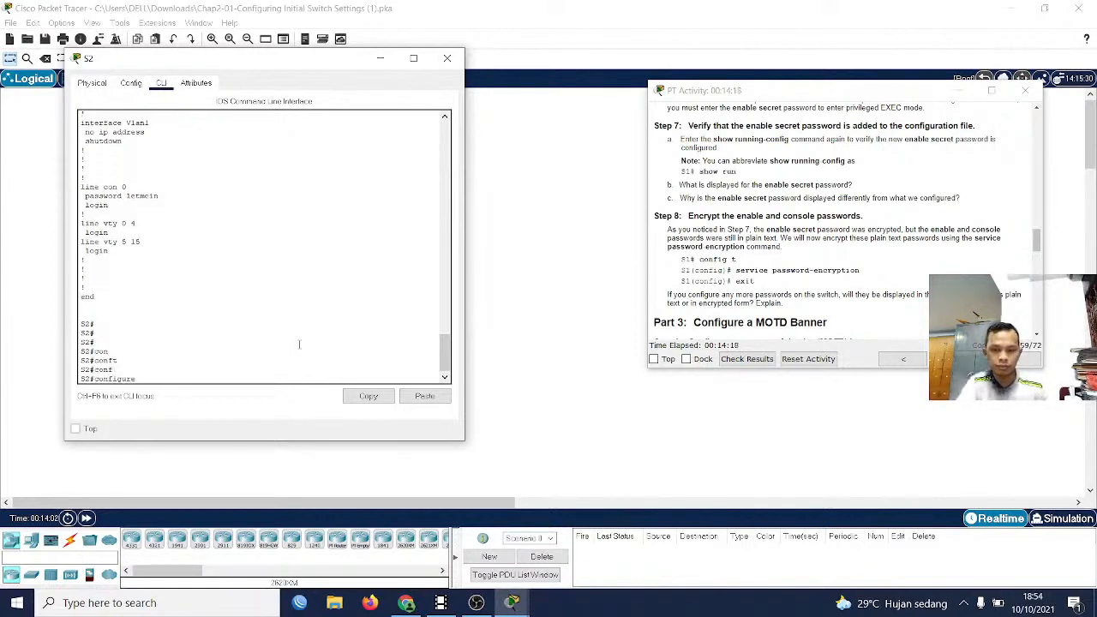
{"action": "type", "text": "ter"}
{"action": "key", "text": "Tab"}
{"action": "key", "text": "Return"}
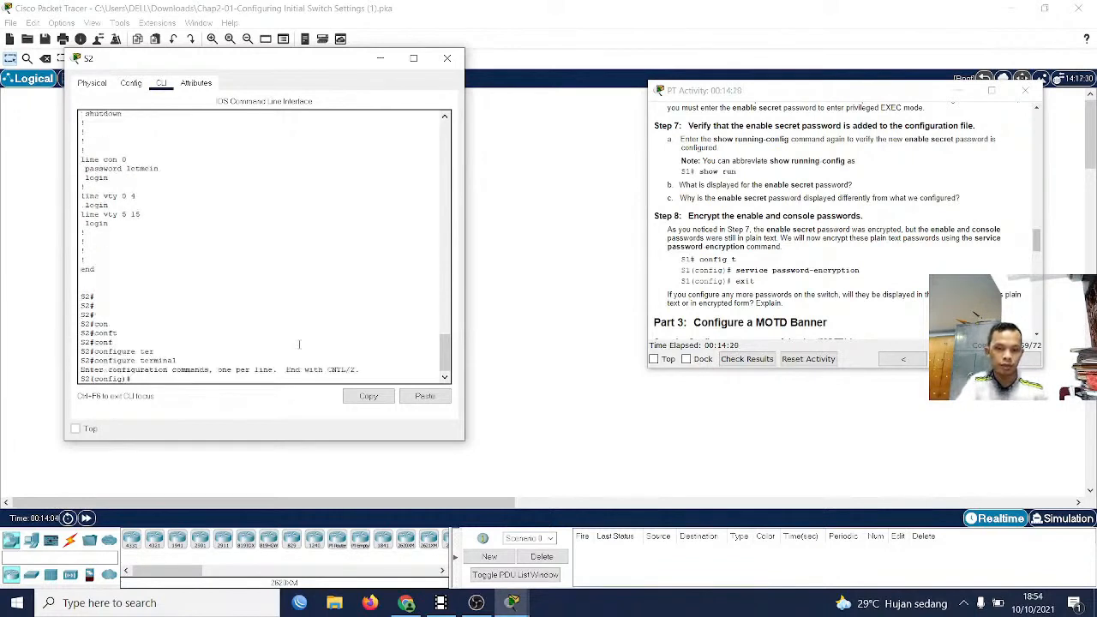
Encrypt S2's plain text passwords with the service password-encryption command
{"action": "type", "text": "ens"}
{"action": "key", "text": "Tab"}
{"action": "key", "text": "BackSpace"}
{"action": "key", "text": "BackSpace"}
{"action": "key", "text": "BackSpace"}
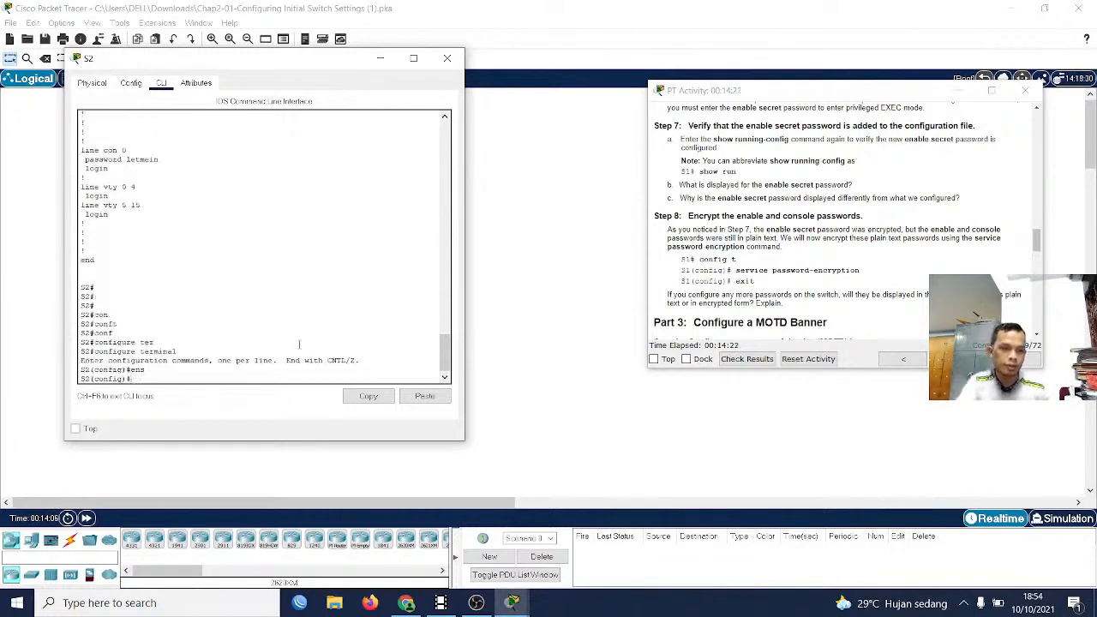
{"action": "type", "text": "se"}
{"action": "key", "text": "Tab"}
{"action": "type", "text": "rvice pas"}
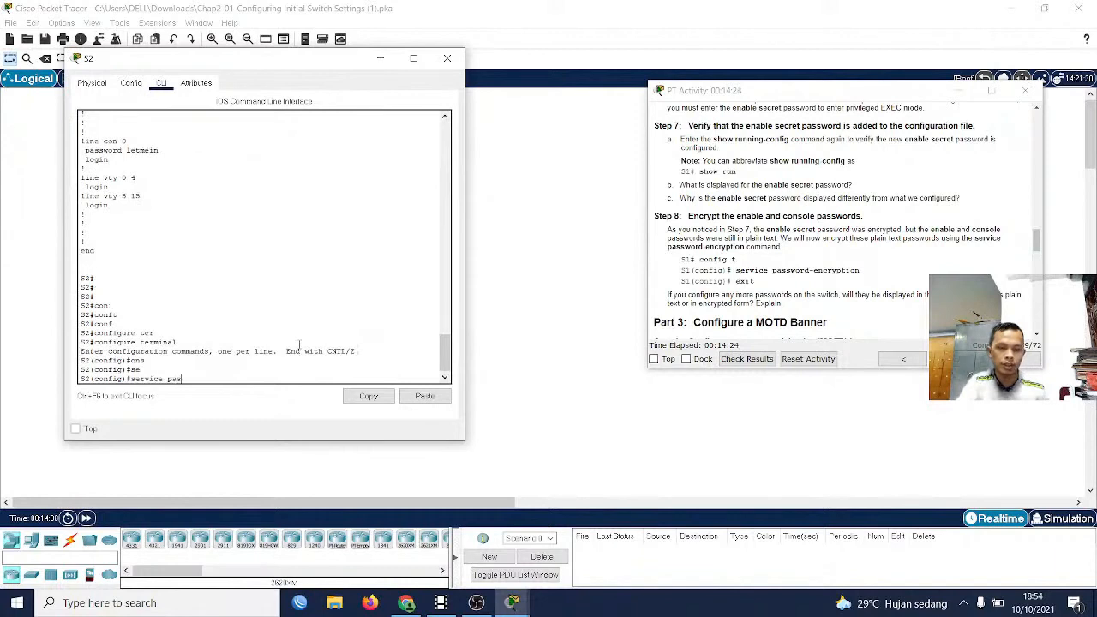
{"action": "key", "text": "Tab"}
{"action": "key", "text": "Return"}
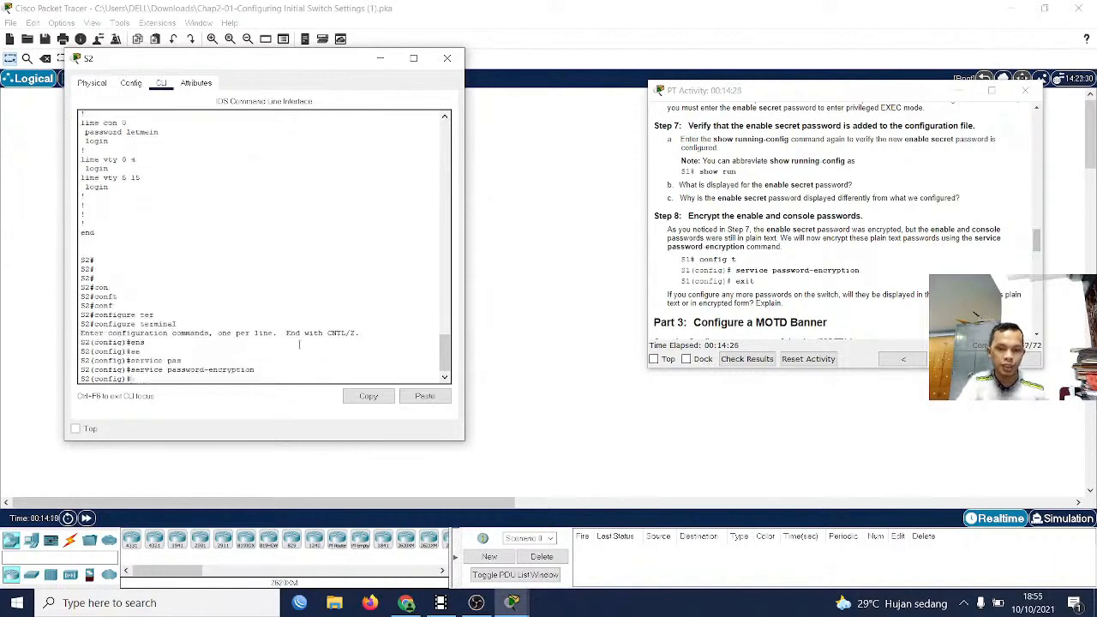
Exit global configuration mode on S2 to return to privileged EXEC mode
{"action": "type", "text": "exit'"}
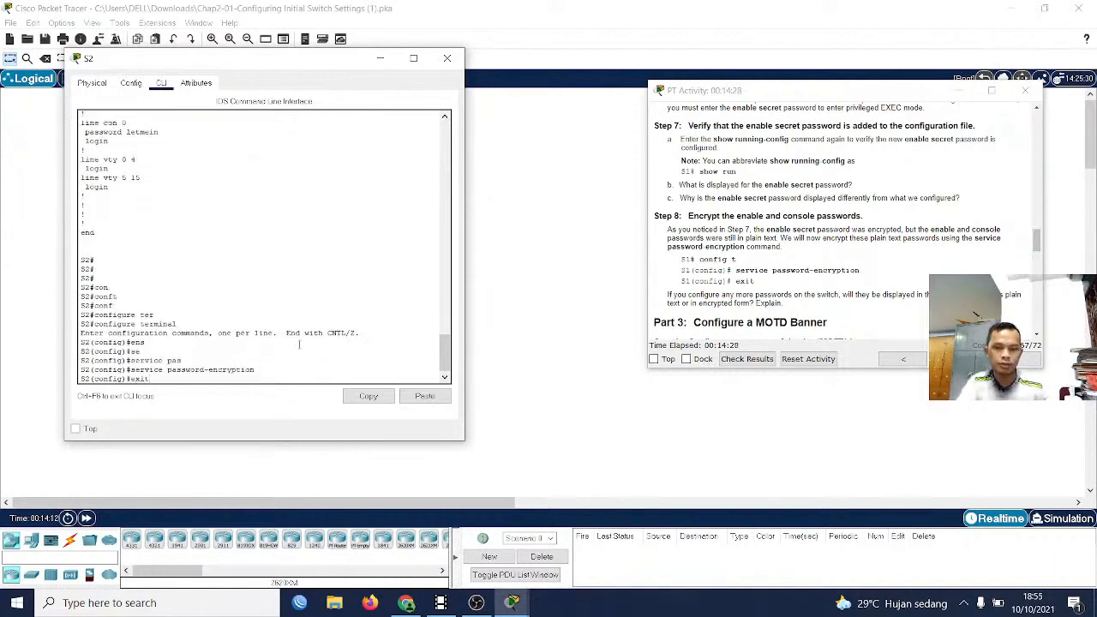
{"action": "key", "text": "Return"}
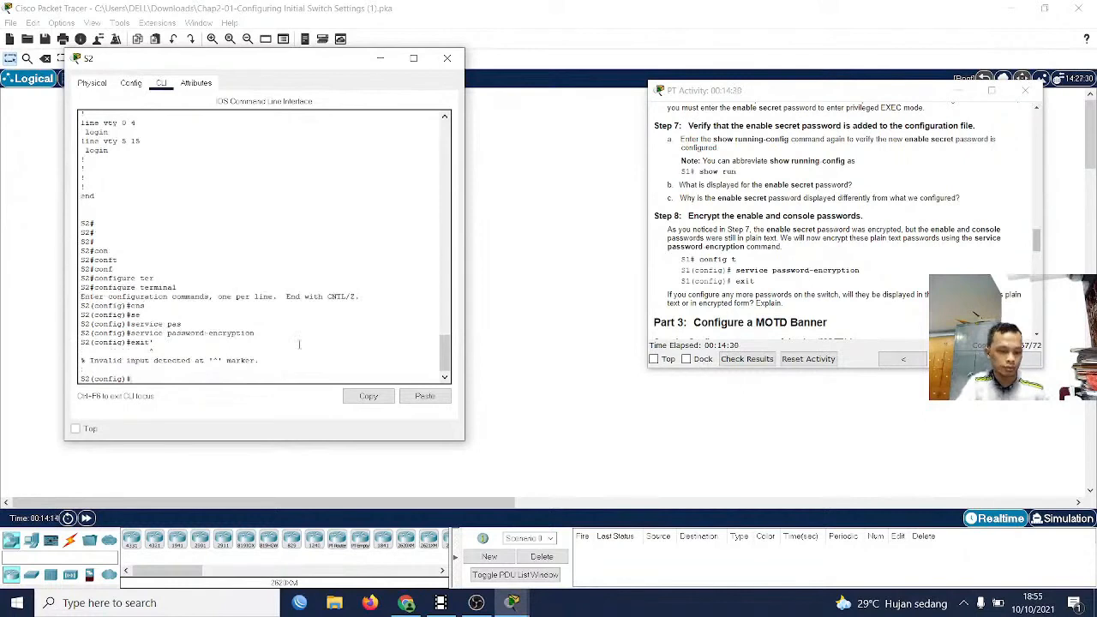
{"action": "key", "text": "Up"}
{"action": "key", "text": "Return"}
{"action": "key", "text": "Return"}
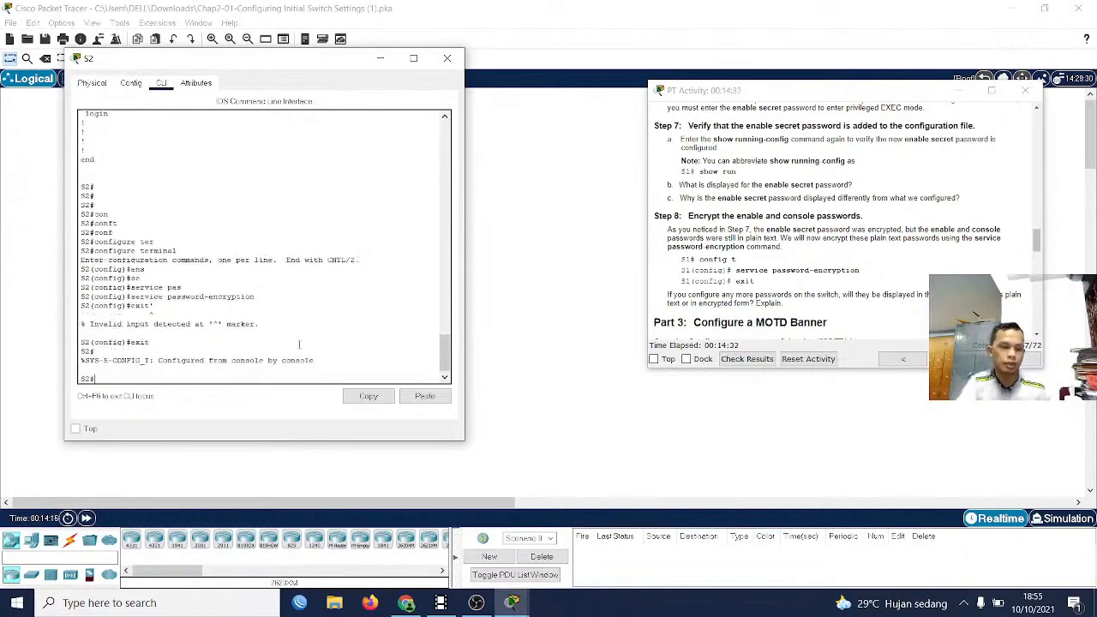
Consult the Part 3 instructions on the MOTD banner and enter S2's global configuration mode again
{"action": "scroll", "coordinate": [739, 288], "scroll_direction": "down", "scroll_amount": 1}
{"action": "scroll", "coordinate": [739, 288], "scroll_direction": "down", "scroll_amount": 2}
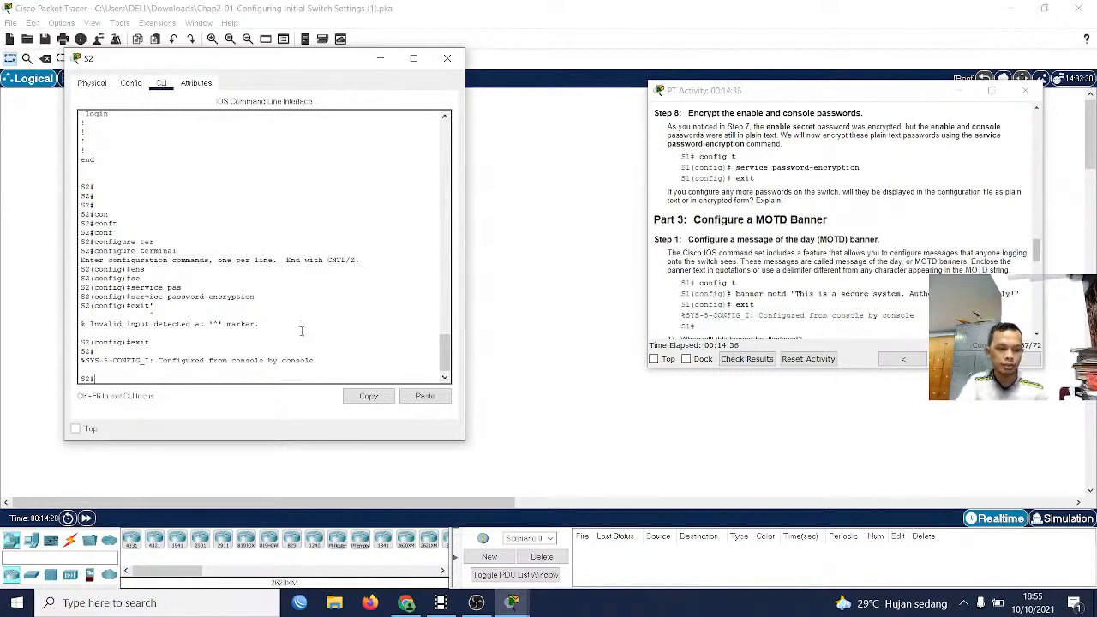
{"action": "type", "text": "conf"}
{"action": "key", "text": "Tab"}
{"action": "type", "text": "te"}
{"action": "key", "text": "Tab"}
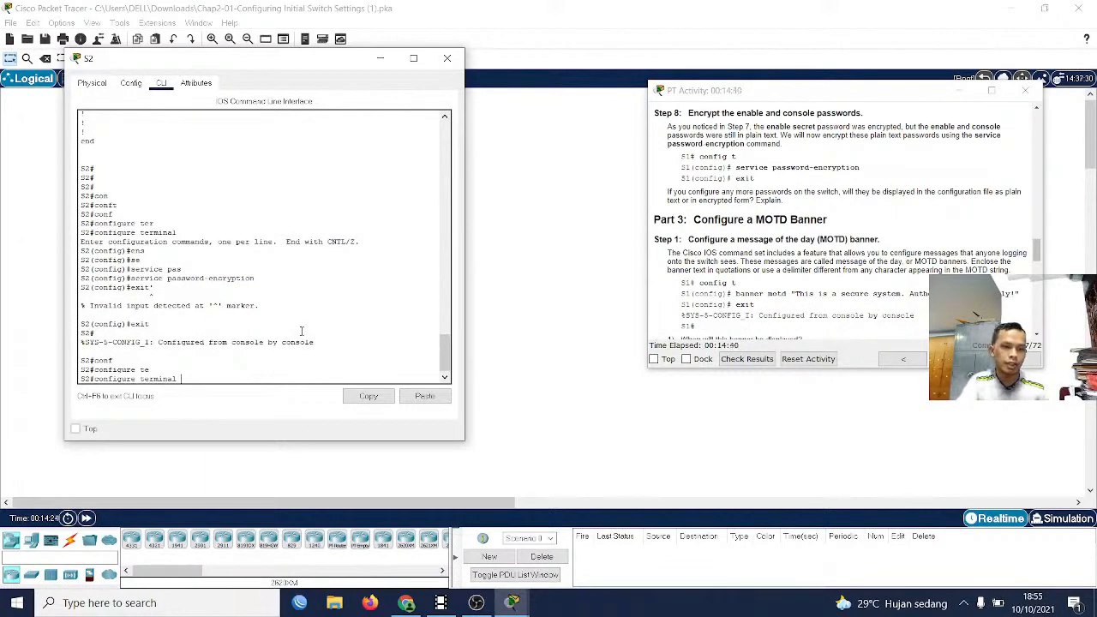
{"action": "key", "text": "Return"}
Set S2's MOTD banner to "This is a secure system. Authorized Access Only" and exit to privileged EXEC mode
{"action": "type", "text": "bann"}
{"action": "key", "text": "Tab"}
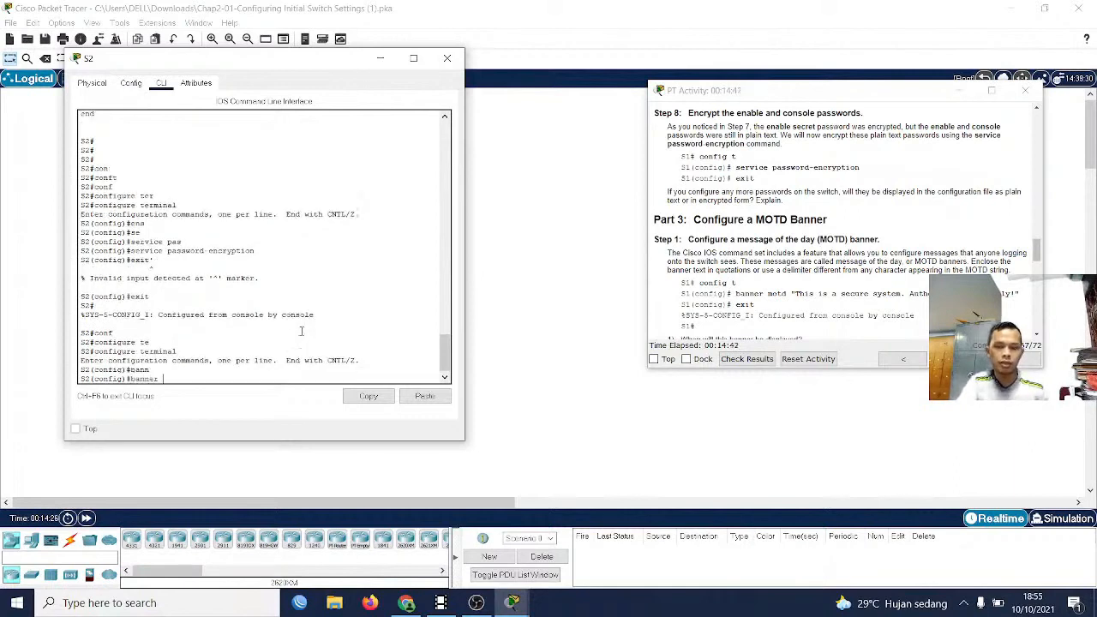
{"action": "type", "text": "mo"}
{"action": "key", "text": "Tab"}
{"action": "type", "text": "\""}
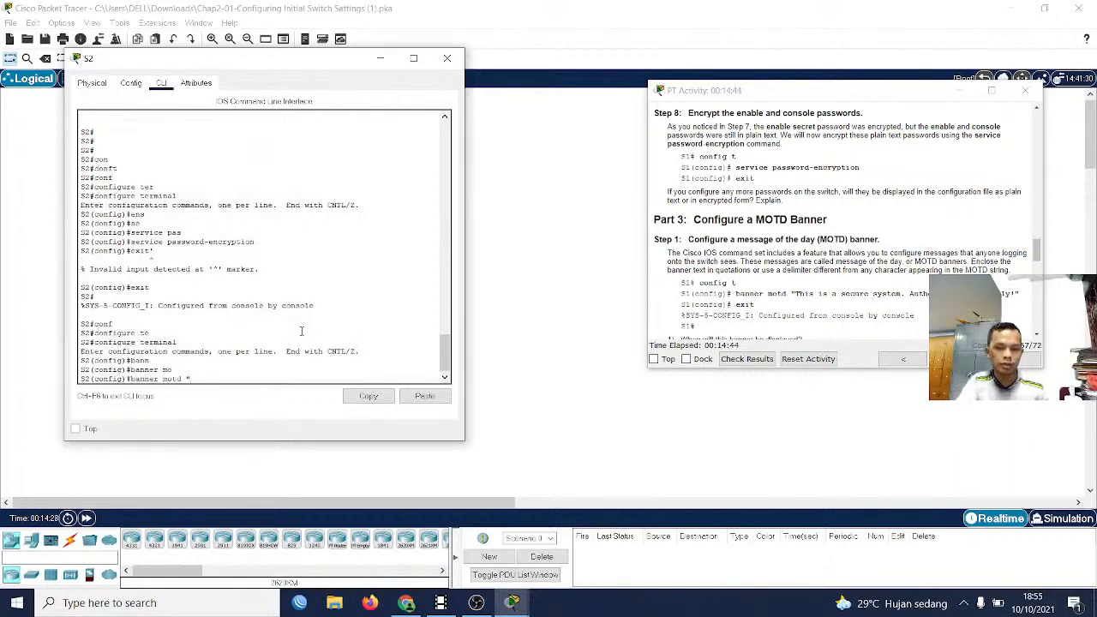
{"action": "type", "text": "Th"}
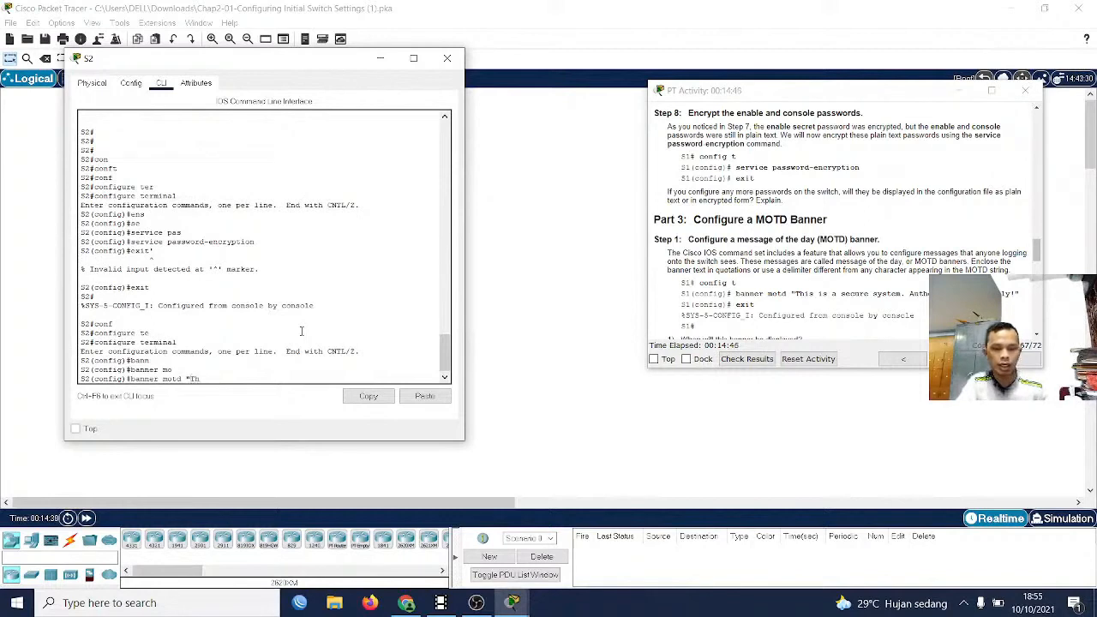
{"action": "type", "text": "is is a s"}
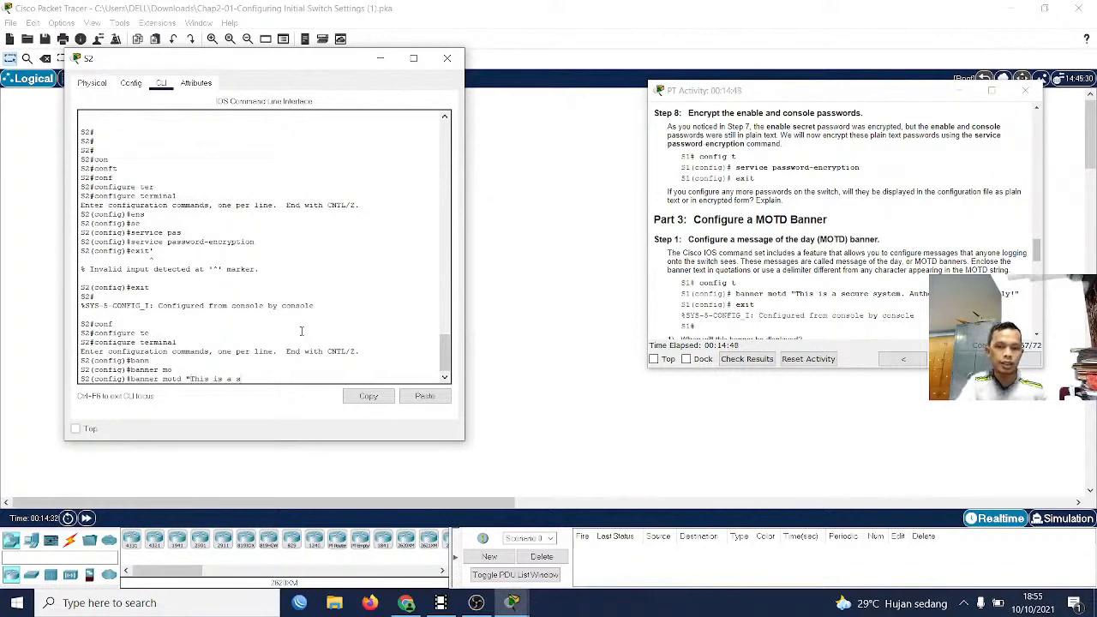
{"action": "type", "text": "ecu"}
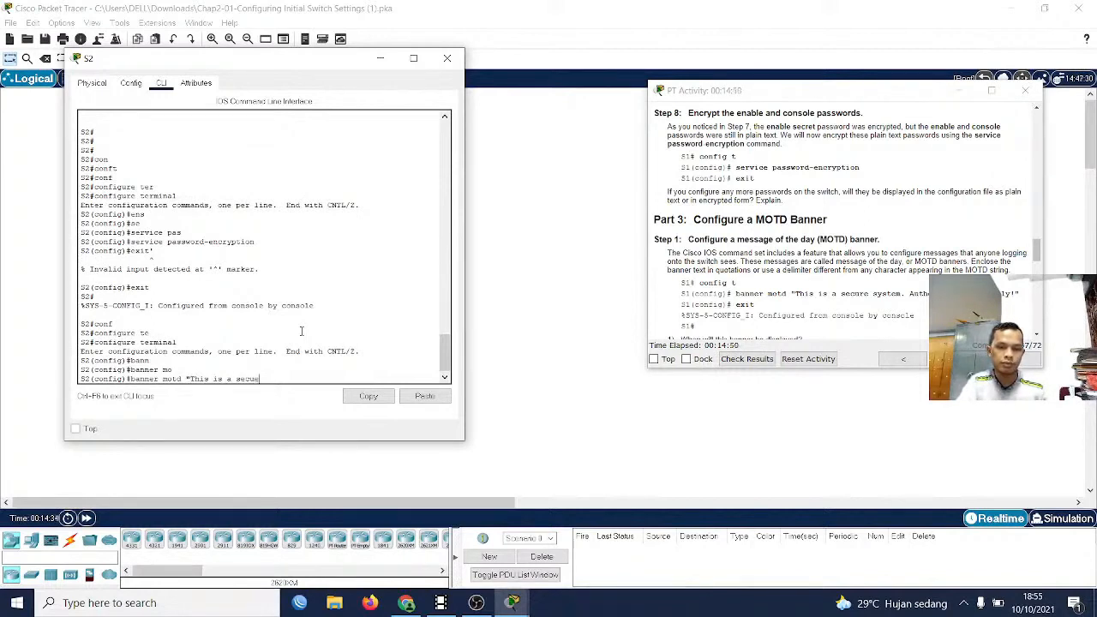
{"action": "type", "text": "re"}
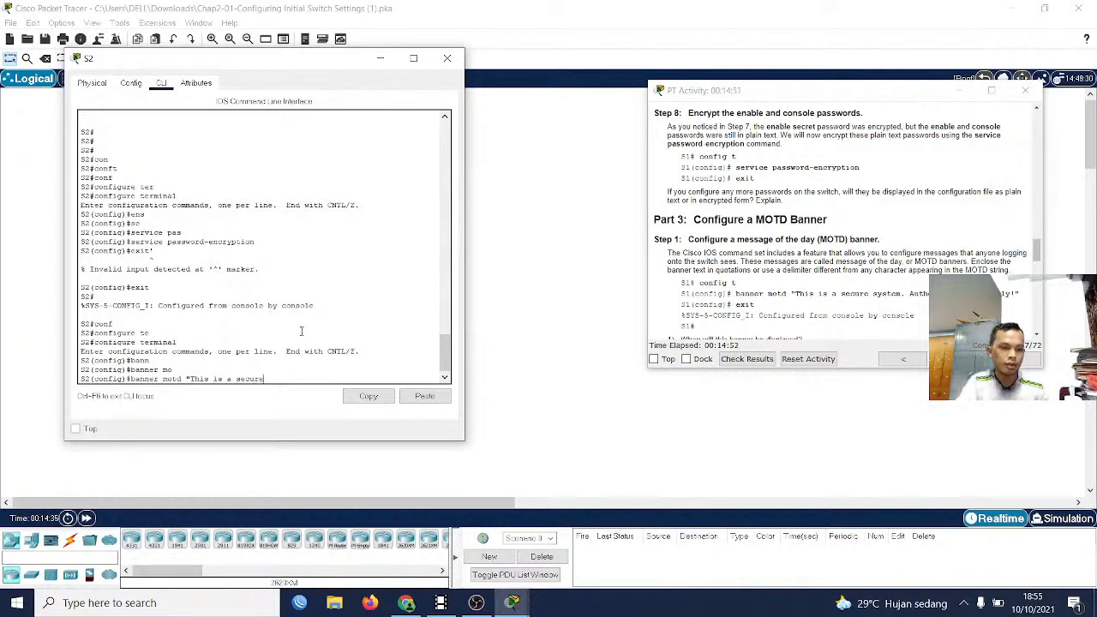
{"action": "type", "text": " system."}
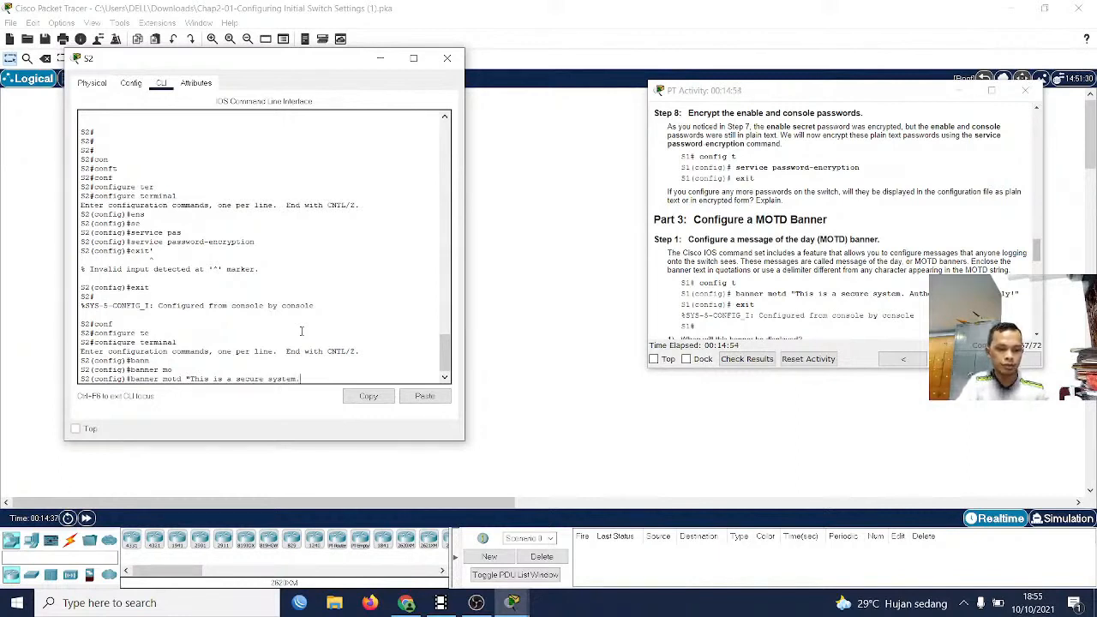
{"action": "type", "text": "Au"}
{"action": "key", "text": "BackSpace"}
{"action": "key", "text": "BackSpace"}
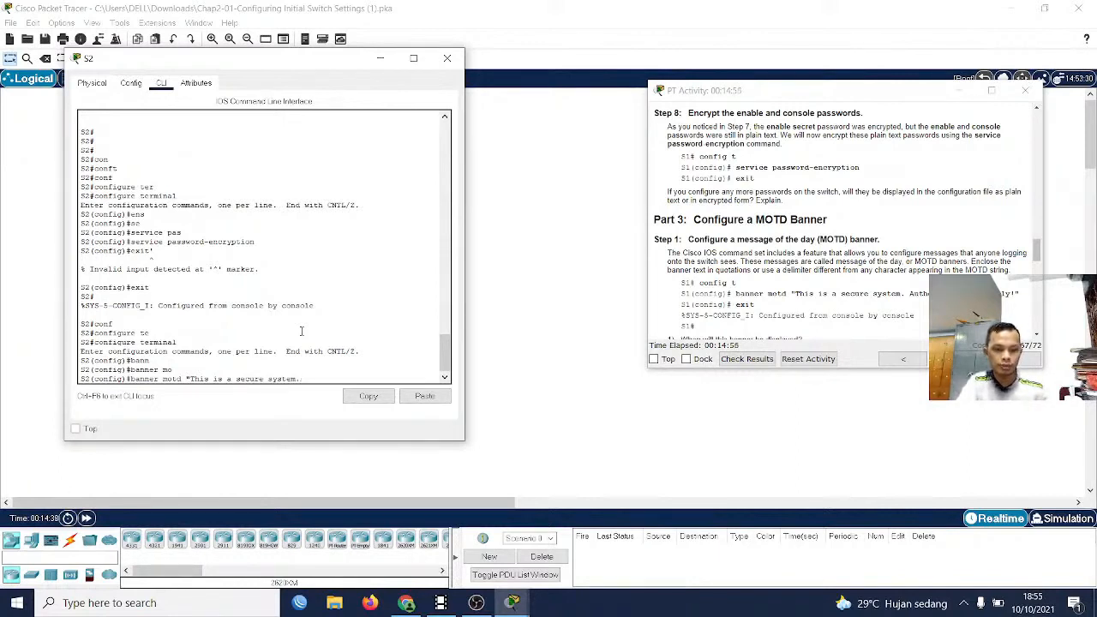
{"action": "type", "text": "Aut"}
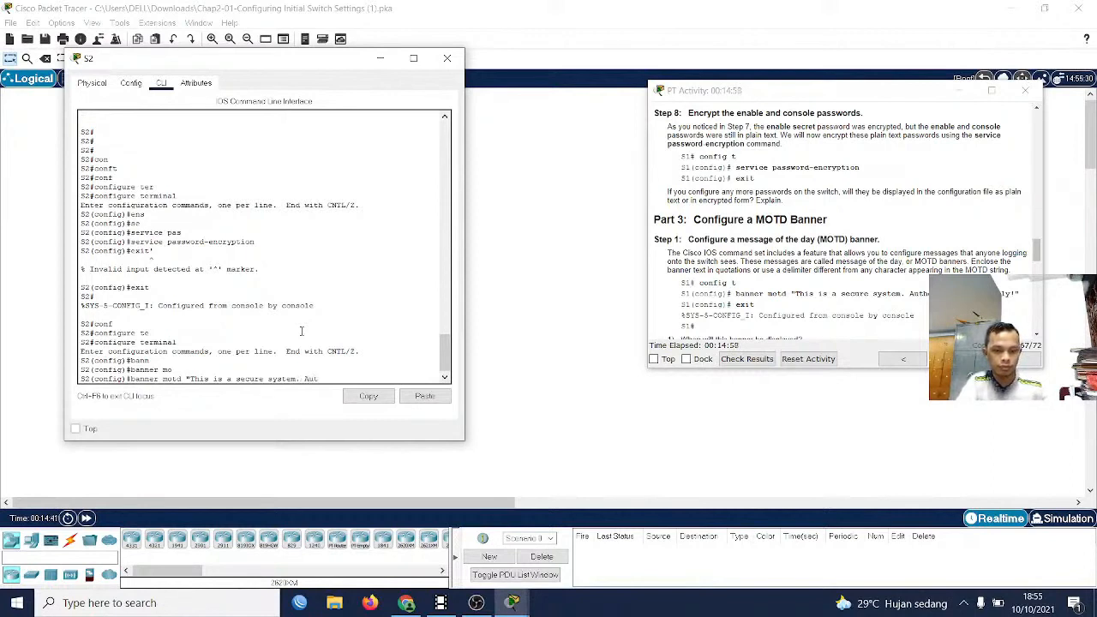
{"action": "type", "text": "horize"}
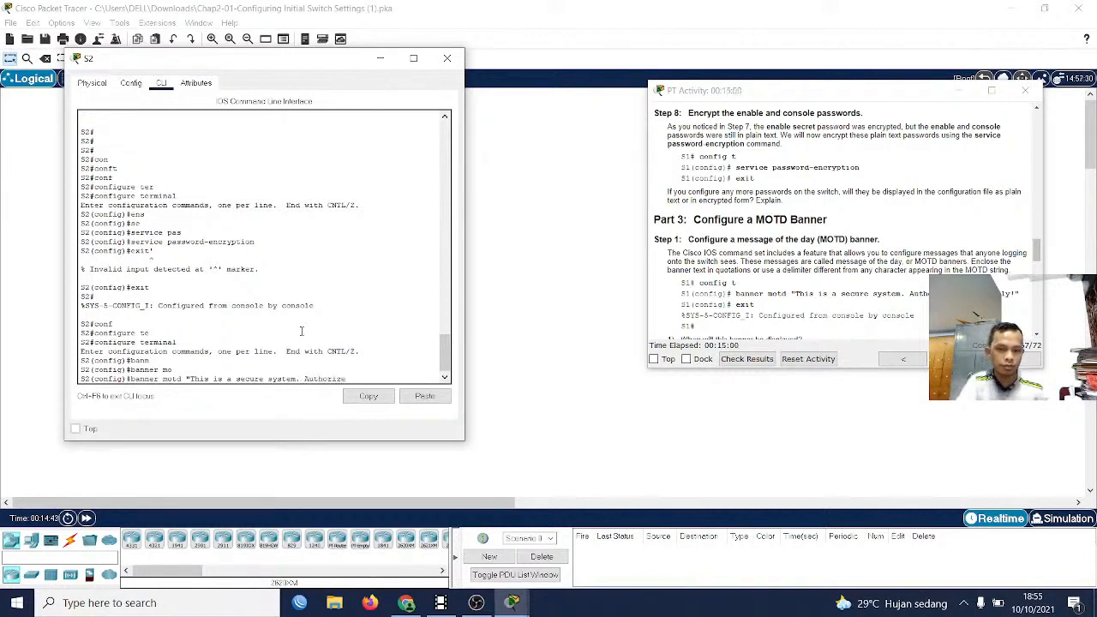
{"action": "type", "text": "d A"}
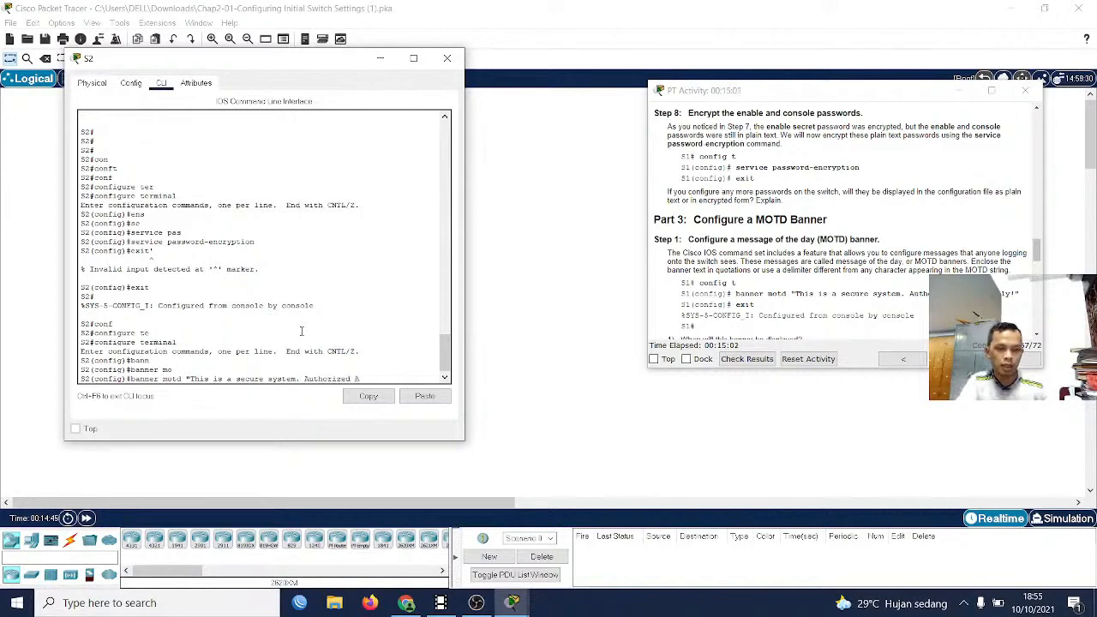
{"action": "type", "text": "ccess Only"}
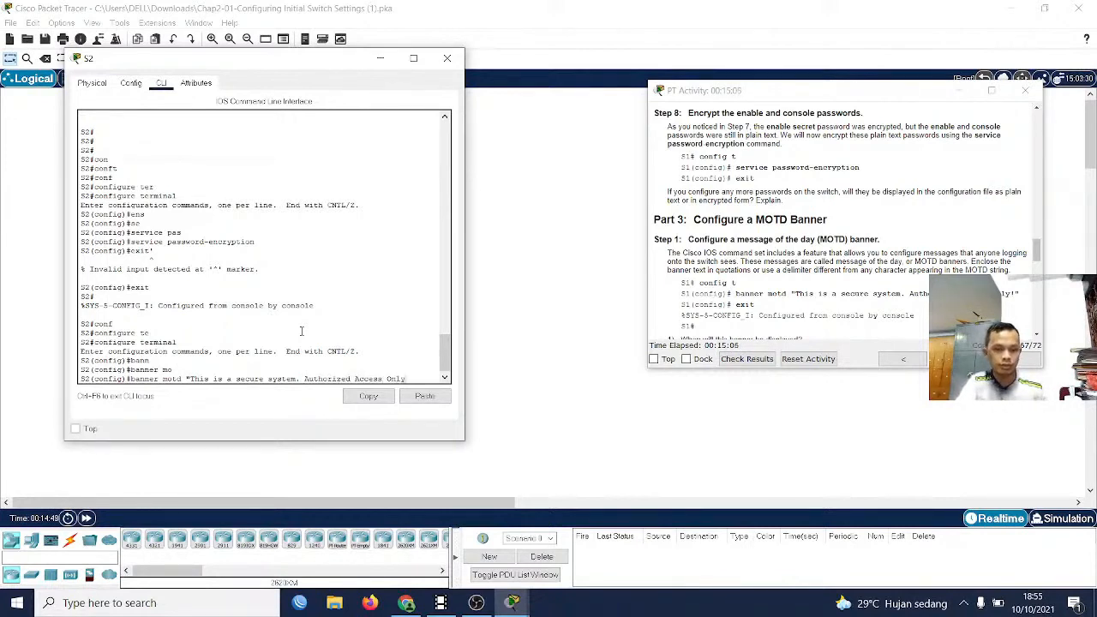
{"action": "type", "text": "\""}
{"action": "key", "text": "Return"}
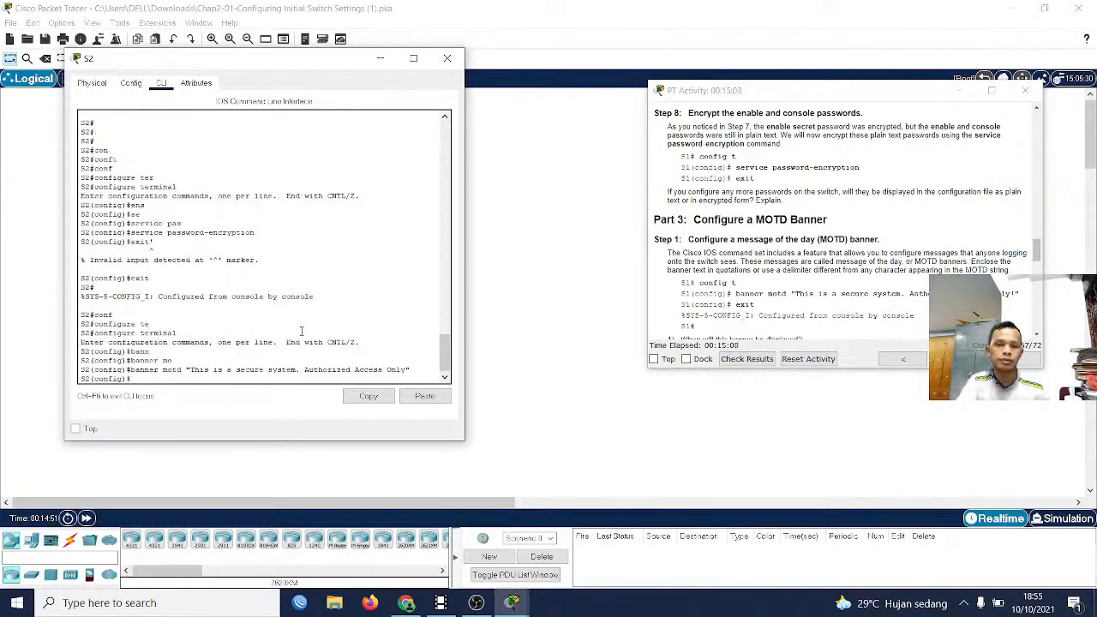
{"action": "type", "text": "exit"}
{"action": "key", "text": "Return"}
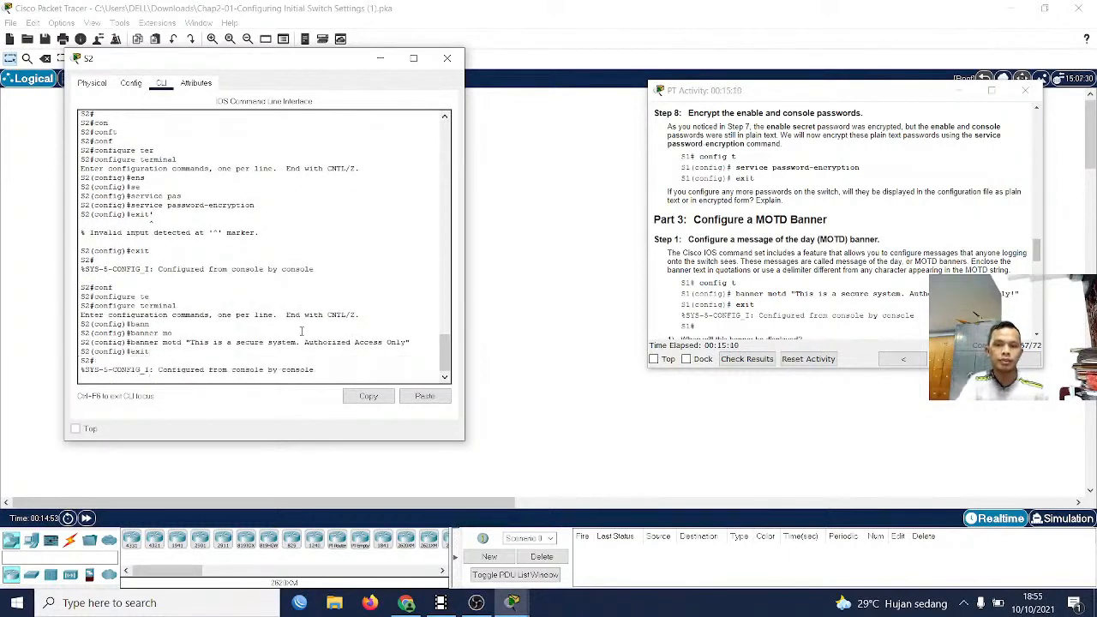
Consult the Part 4 instructions on saving configuration files to NVRAM and begin a copy command on S2
{"action": "scroll", "coordinate": [749, 283], "scroll_direction": "down", "scroll_amount": 4}
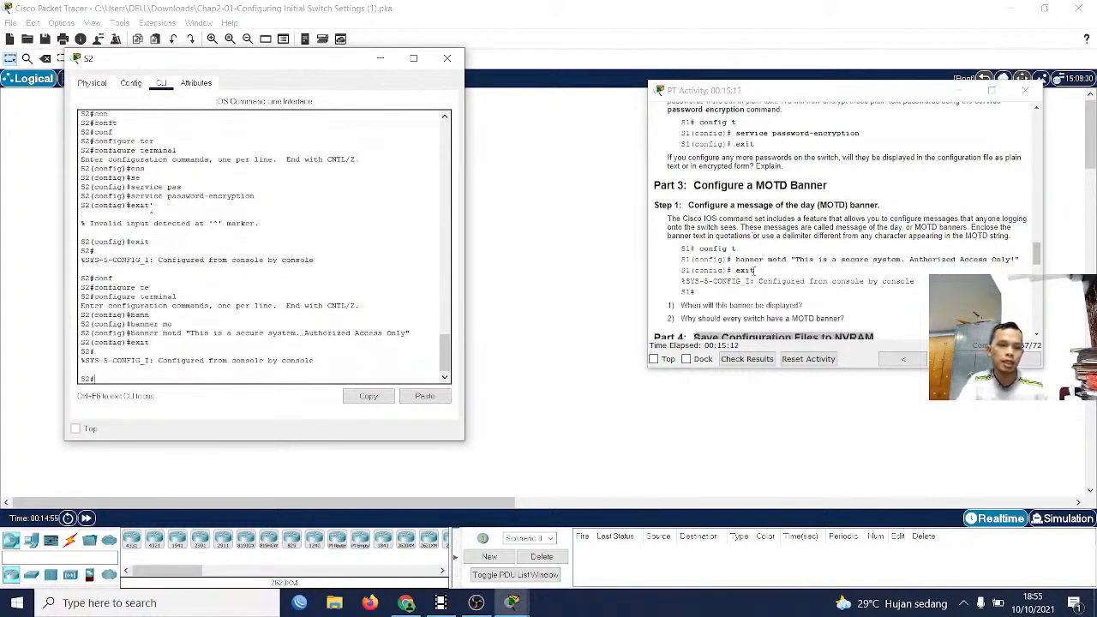
{"action": "scroll", "coordinate": [747, 295], "scroll_direction": "down", "scroll_amount": 2}
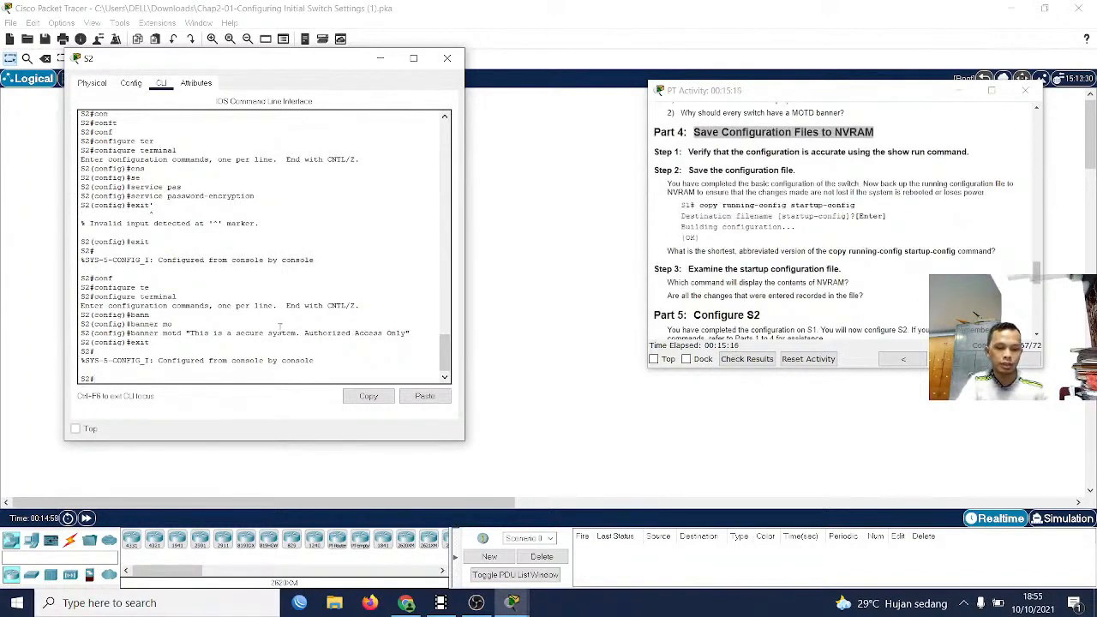
{"action": "type", "text": "cop"}
{"action": "key", "text": "Tab"}
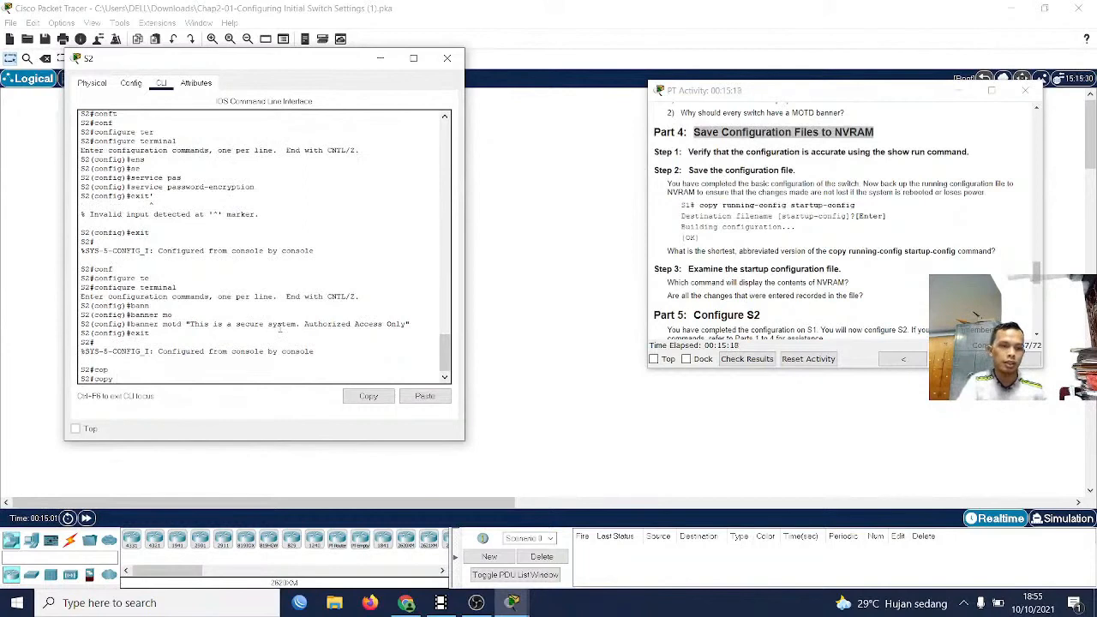
{"action": "type", "text": "star"}
{"action": "key", "text": "Tab"}
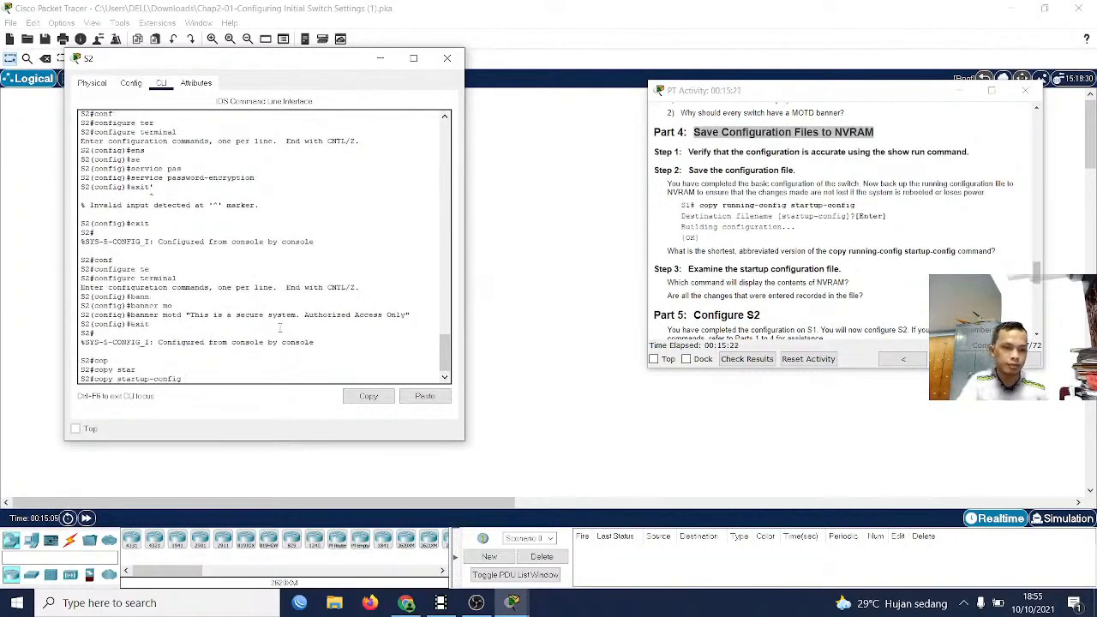
{"action": "key", "text": "BackSpace"}
{"action": "key", "text": "BackSpace"}
{"action": "key", "text": "BackSpace"}
{"action": "key", "text": "BackSpace"}
{"action": "key", "text": "BackSpace"}
{"action": "key", "text": "BackSpace"}
{"action": "key", "text": "BackSpace"}
{"action": "key", "text": "BackSpace"}
{"action": "key", "text": "BackSpace"}
{"action": "key", "text": "BackSpace"}
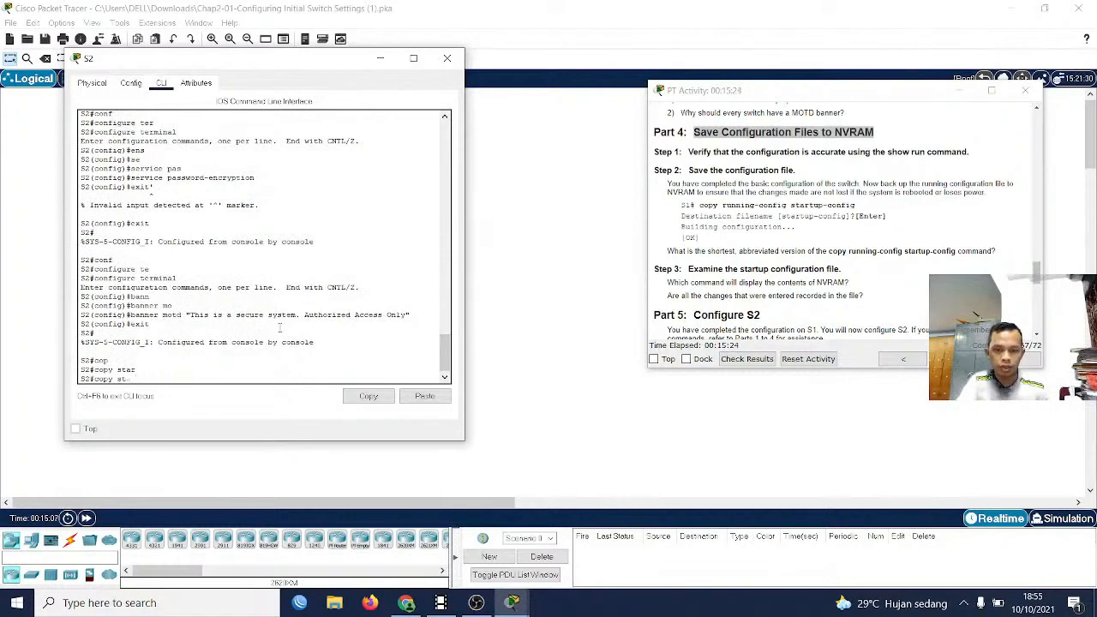
Save S2's configuration to NVRAM with copy running-config startup-config, accepting the default destination filename
{"action": "type", "text": "nn"}
{"action": "key", "text": "Tab"}
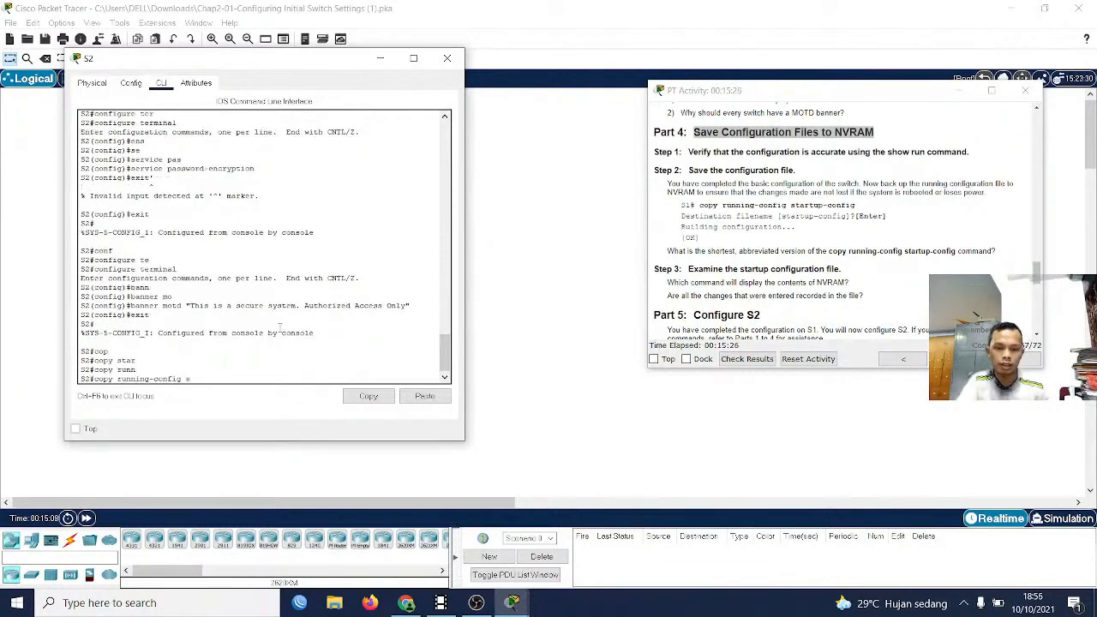
{"action": "type", "text": "sta"}
{"action": "key", "text": "Tab"}
{"action": "key", "text": "Return"}
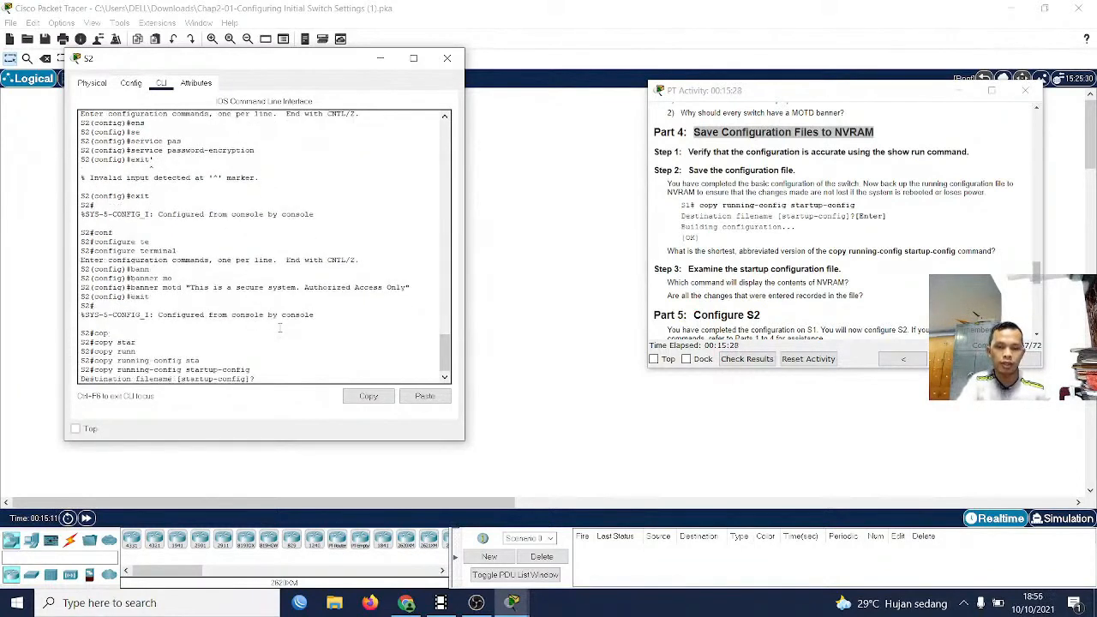
{"action": "key", "text": "Return"}
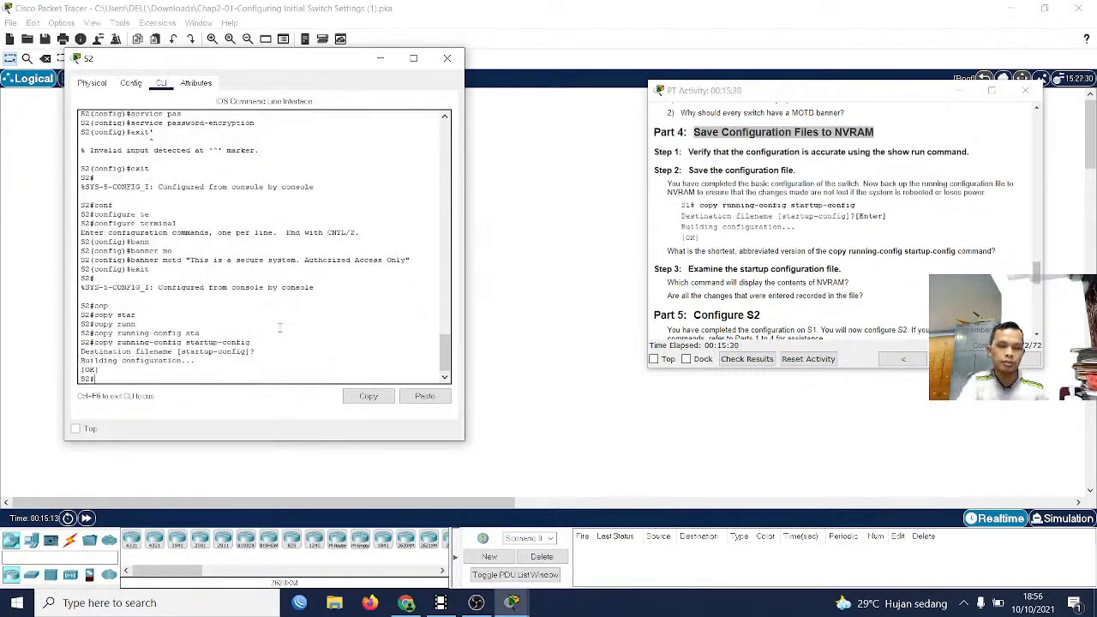
{"action": "key", "text": "Return"}
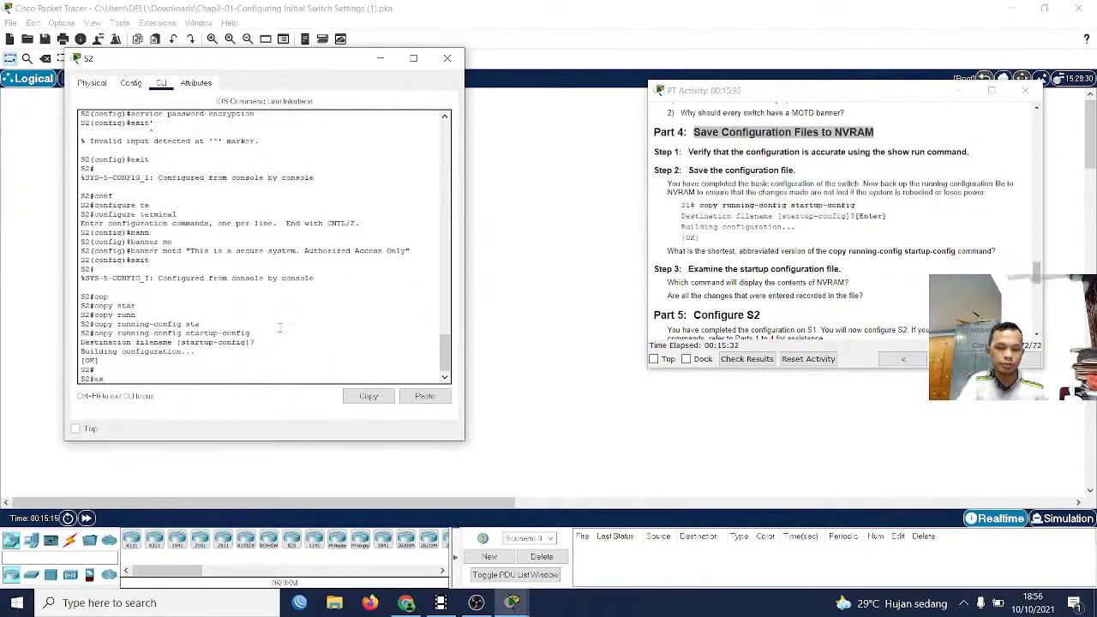
Exit S2's console session and start a new one to display the MOTD banner at the login prompt
{"action": "type", "text": "exit"}
{"action": "key", "text": "Return"}
{"action": "key", "text": "Return"}
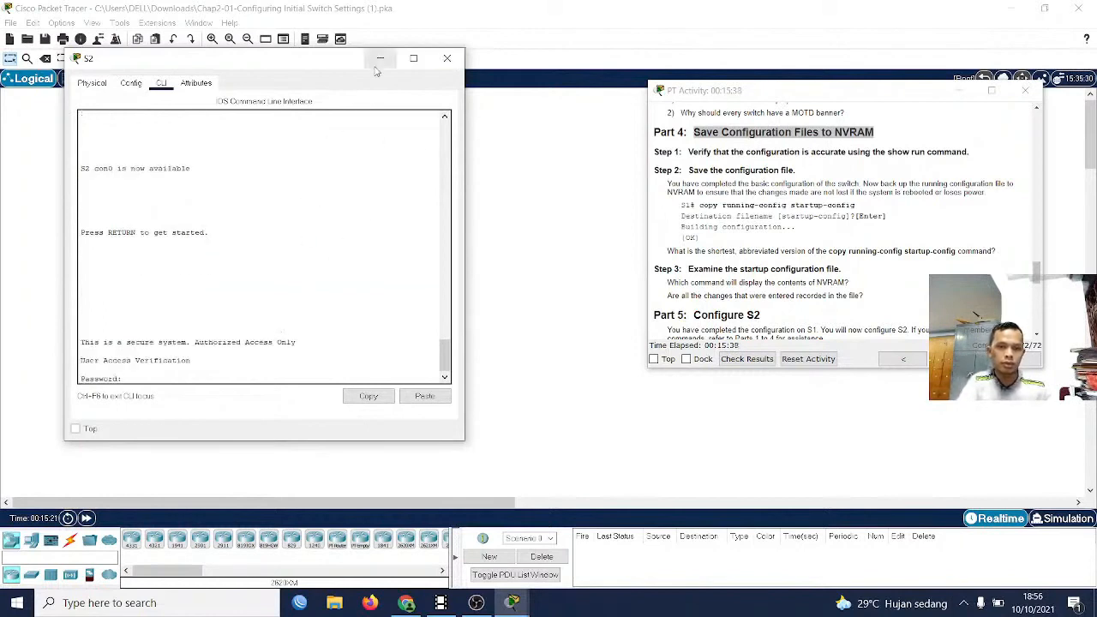
Look back through S2's earlier command-line output and minimise the S2 window
{"action": "scroll", "coordinate": [327, 298], "scroll_direction": "up", "scroll_amount": 5}
{"action": "scroll", "coordinate": [196, 307], "scroll_direction": "up", "scroll_amount": 20}
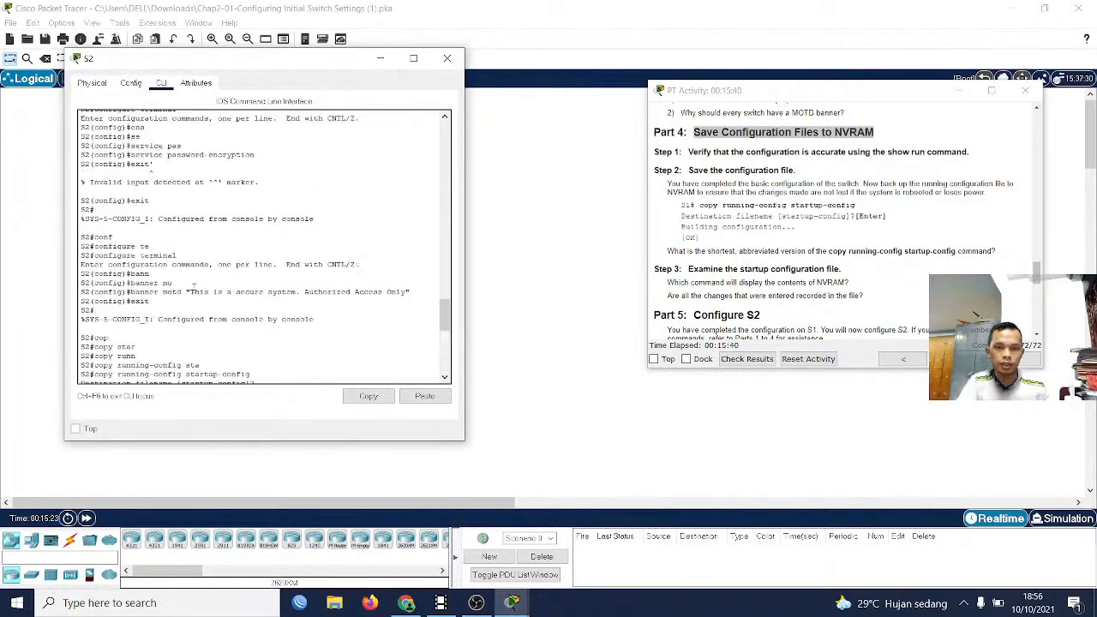
{"action": "scroll", "coordinate": [196, 307], "scroll_direction": "down", "scroll_amount": 18}
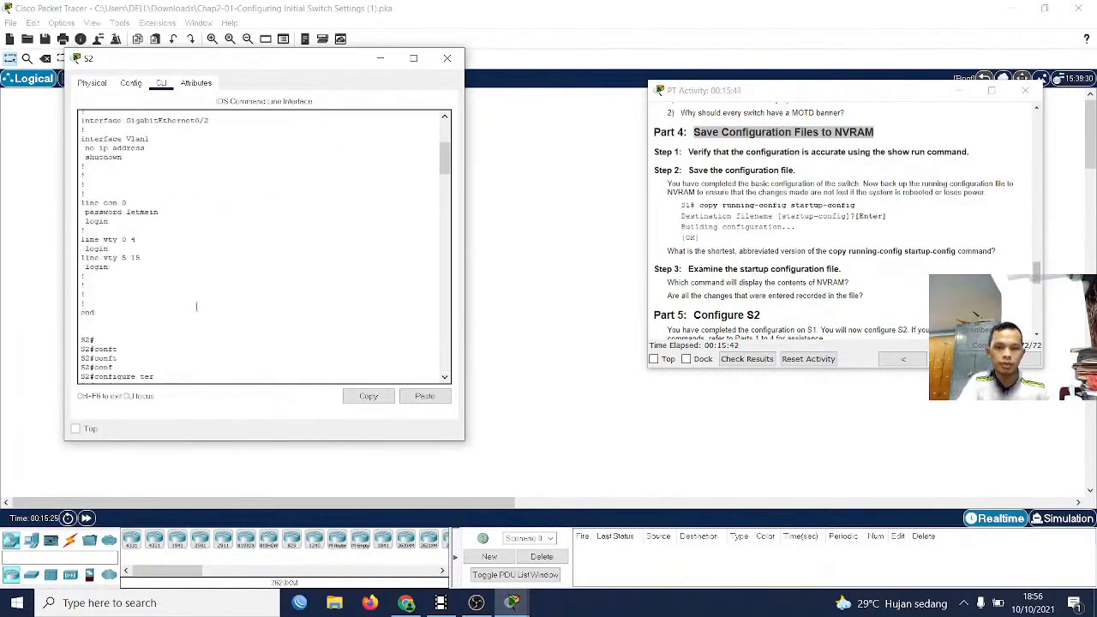
{"action": "scroll", "coordinate": [263, 247], "scroll_direction": "down", "scroll_amount": 4}
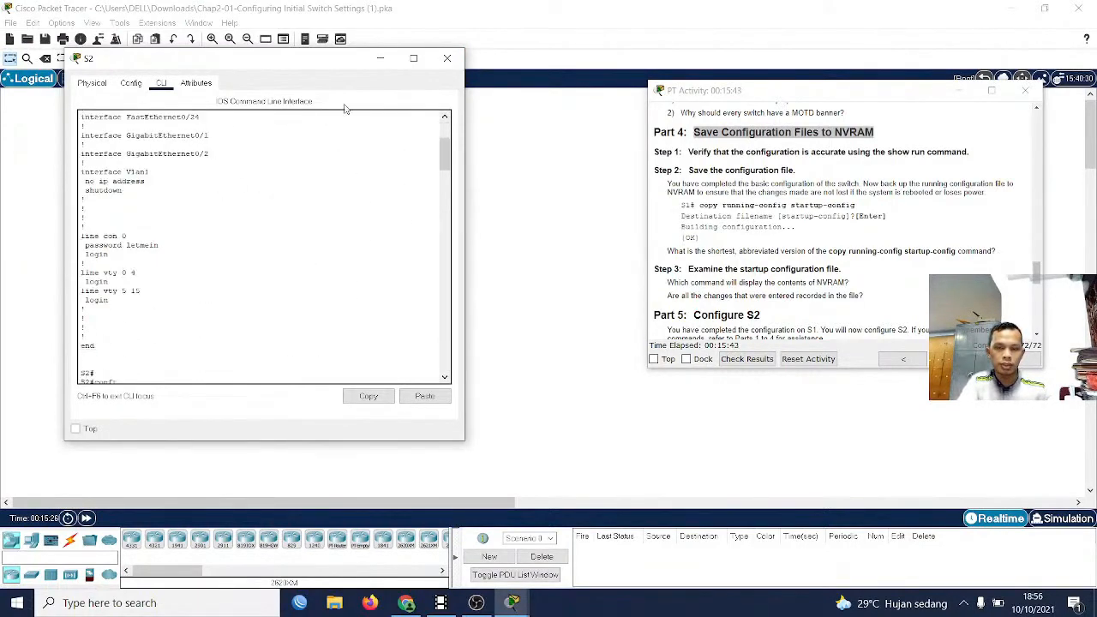
{"action": "left_click", "coordinate": [379, 57]}
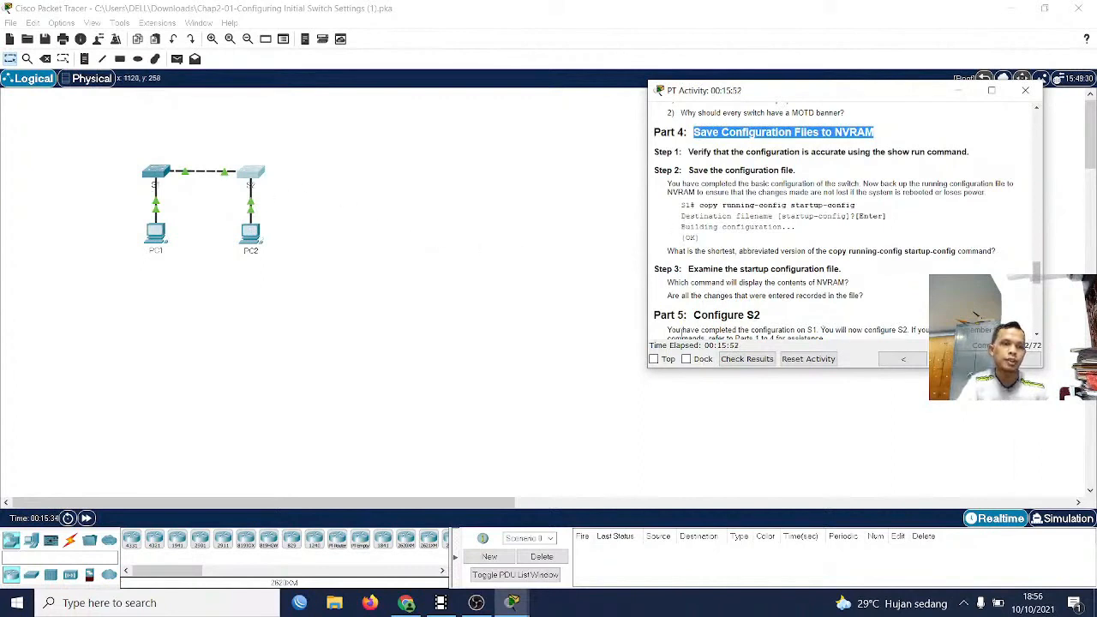
Review the Part 5 parameters for S2 and the suggested scoring rubric from Part 1 to the total score
{"action": "scroll", "coordinate": [900, 304], "scroll_direction": "down", "scroll_amount": 6}
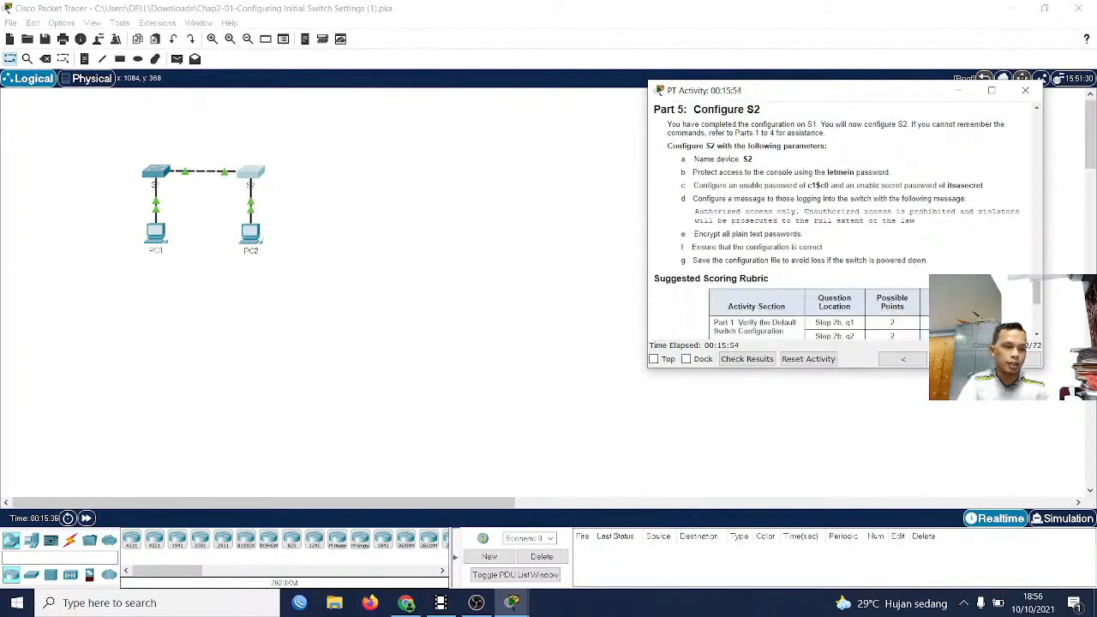
{"action": "scroll", "coordinate": [831, 282], "scroll_direction": "down", "scroll_amount": 2}
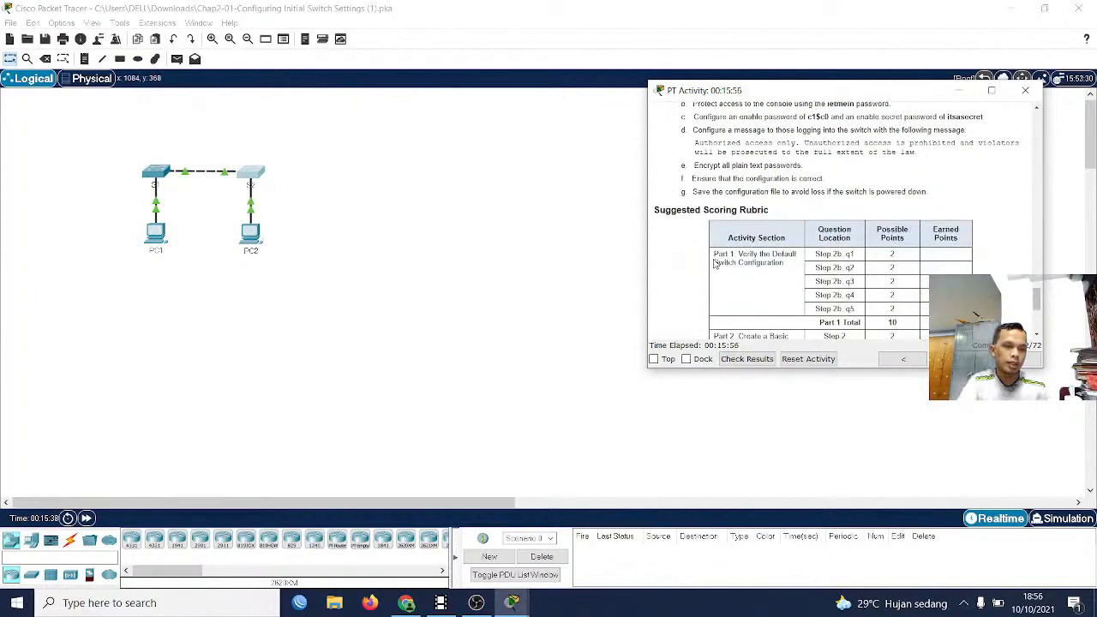
{"action": "scroll", "coordinate": [715, 264], "scroll_direction": "down", "scroll_amount": 2}
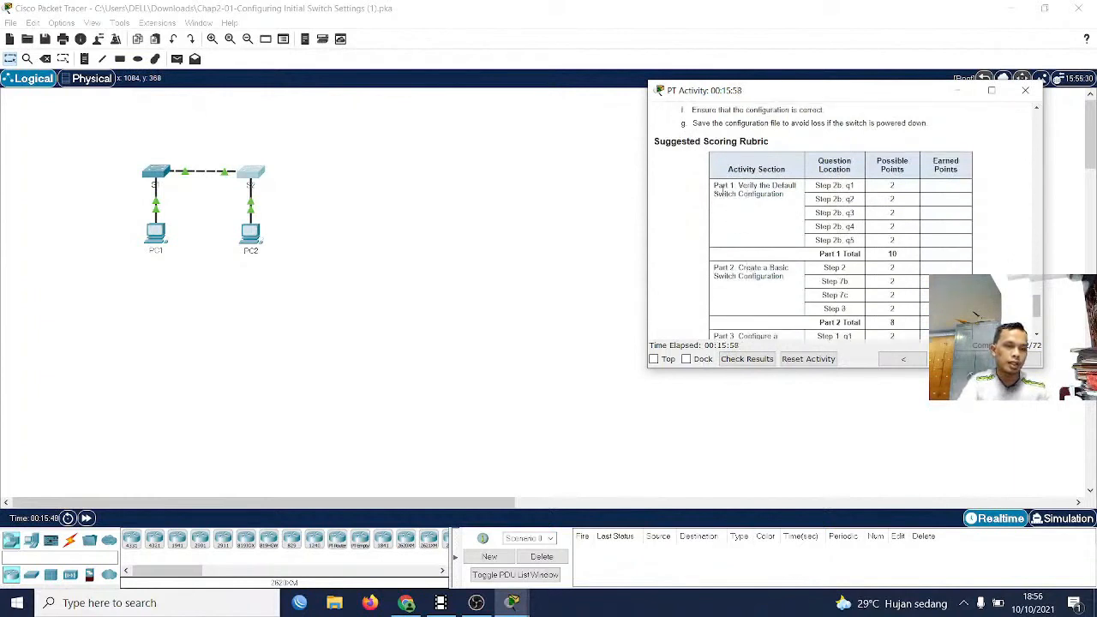
{"action": "triple_click", "coordinate": [722, 187]}
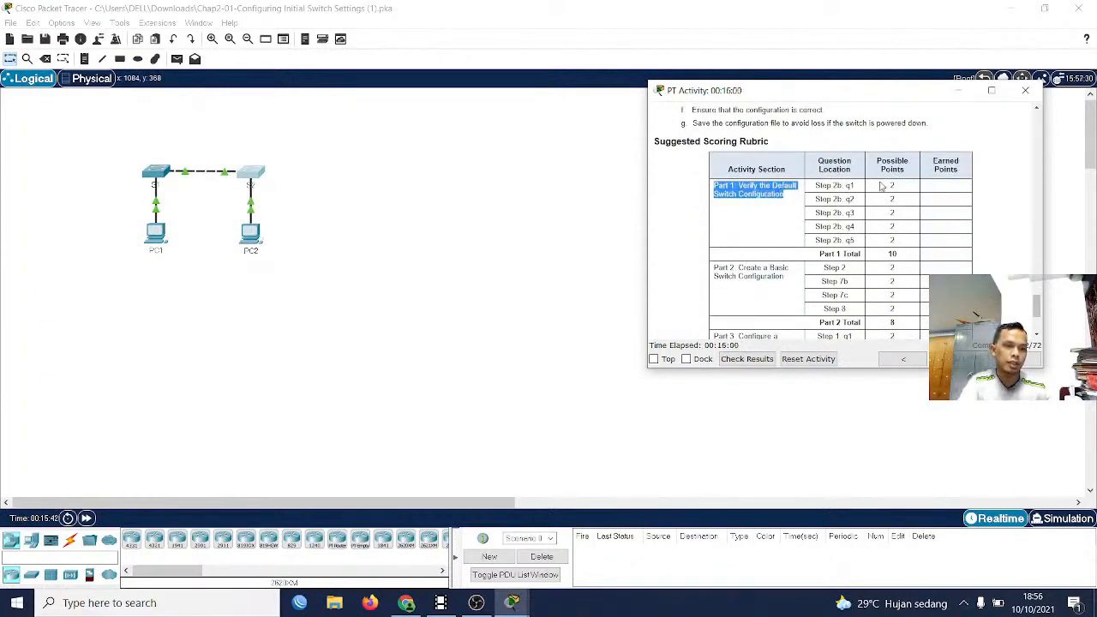
{"action": "scroll", "coordinate": [904, 260], "scroll_direction": "down", "scroll_amount": 1}
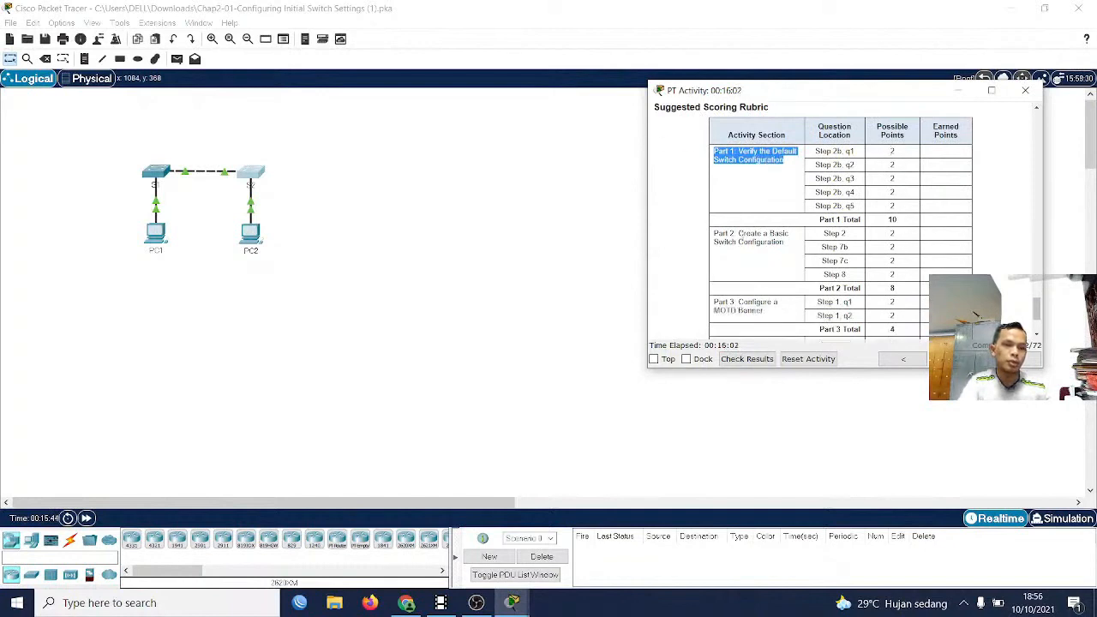
{"action": "left_click_drag", "start_coordinate": [715, 241], "coordinate": [801, 246]}
{"action": "scroll", "coordinate": [879, 258], "scroll_direction": "down", "scroll_amount": 1}
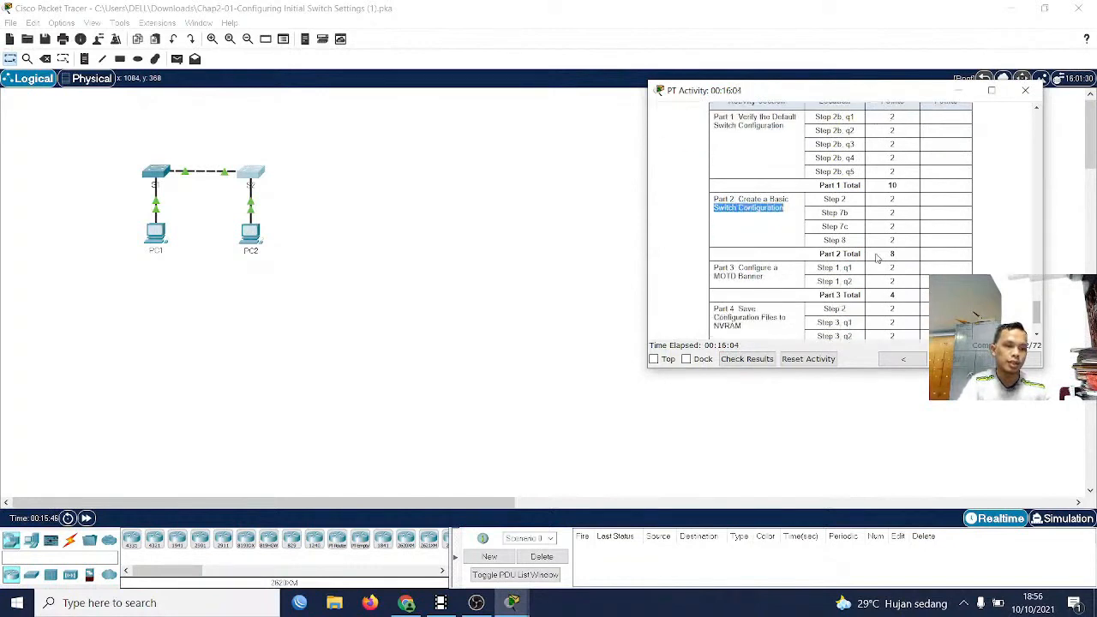
{"action": "scroll", "coordinate": [894, 255], "scroll_direction": "down", "scroll_amount": 1}
{"action": "left_click_drag", "start_coordinate": [715, 235], "coordinate": [766, 246]}
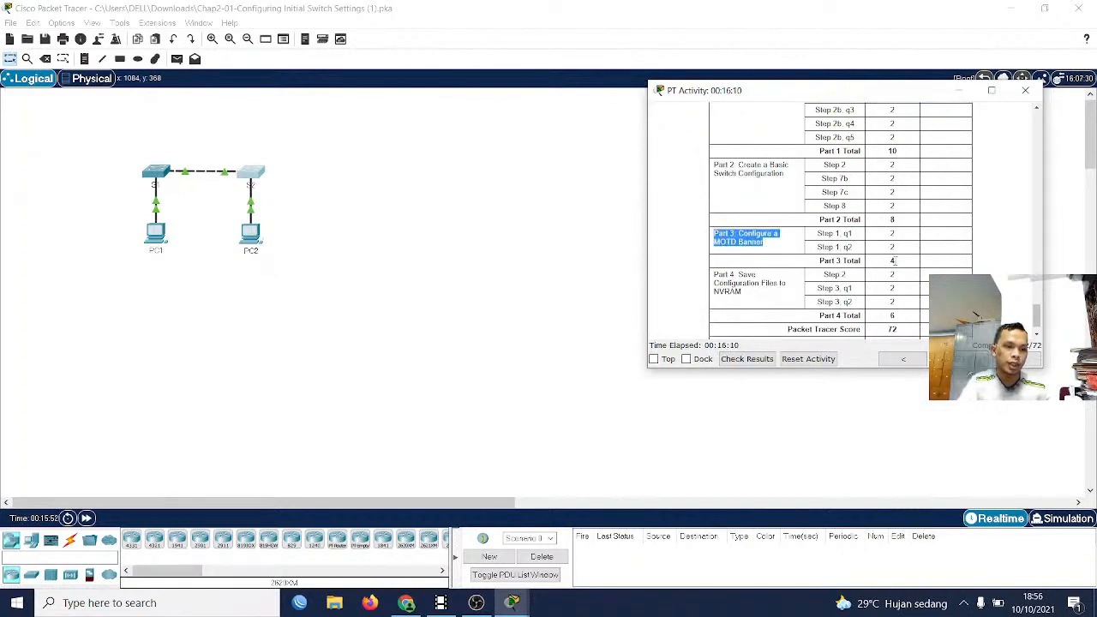
{"action": "scroll", "coordinate": [894, 262], "scroll_direction": "down", "scroll_amount": 1}
{"action": "left_click_drag", "start_coordinate": [717, 254], "coordinate": [761, 270]}
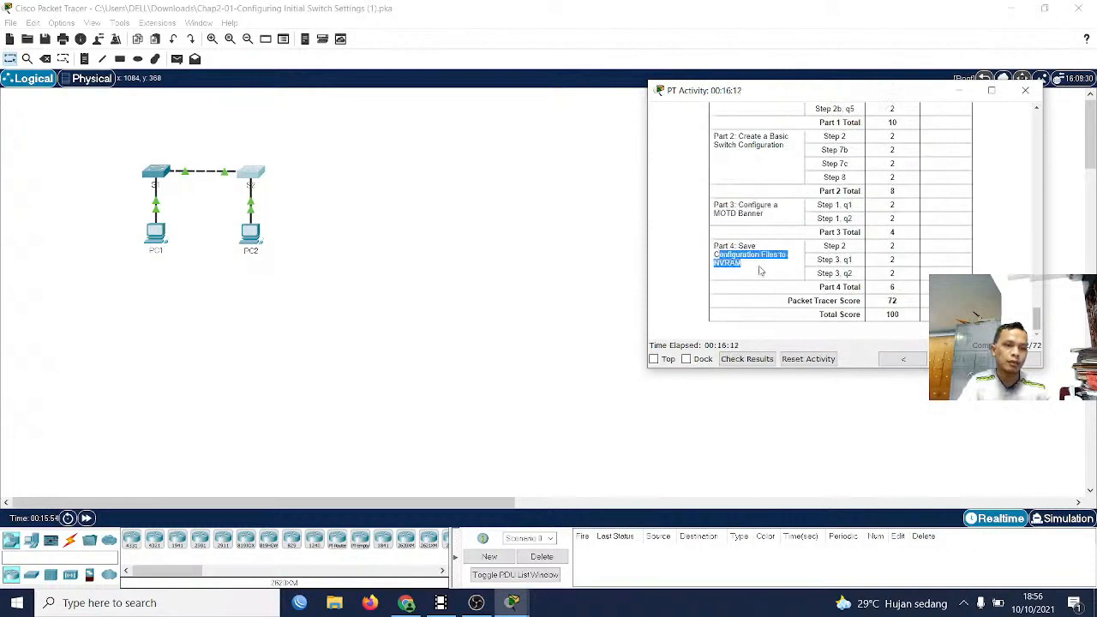
{"action": "mouse_move", "coordinate": [894, 288]}
{"action": "left_mouse_down"}
{"action": "mouse_move", "coordinate": [898, 298]}
{"action": "mouse_move", "coordinate": [880, 304]}
{"action": "left_mouse_up"}
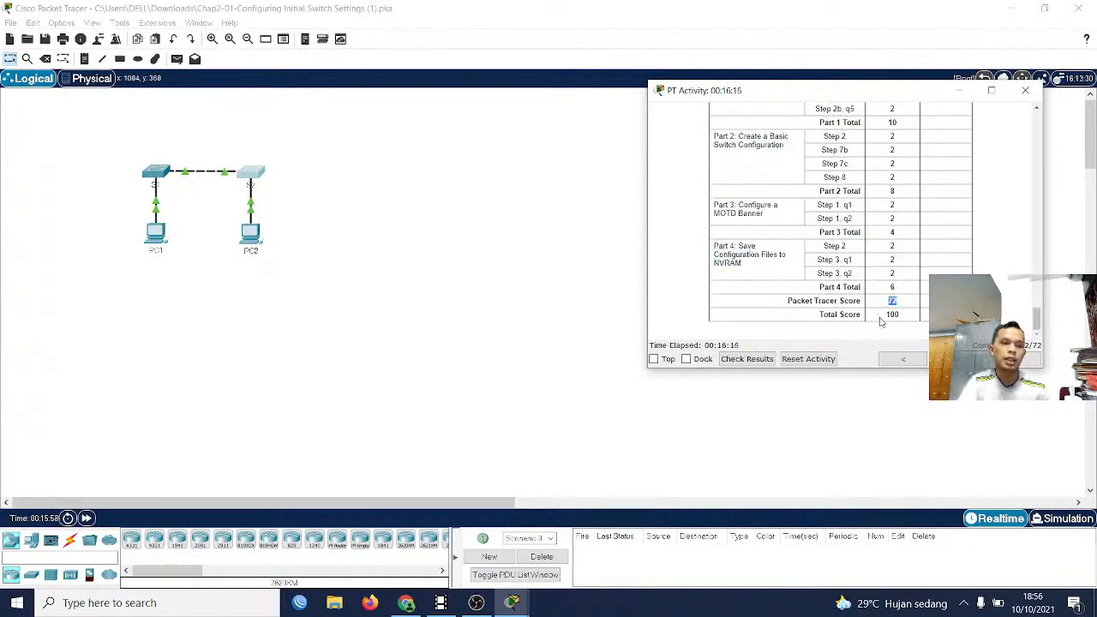
{"action": "left_click_drag", "start_coordinate": [904, 317], "coordinate": [884, 316]}
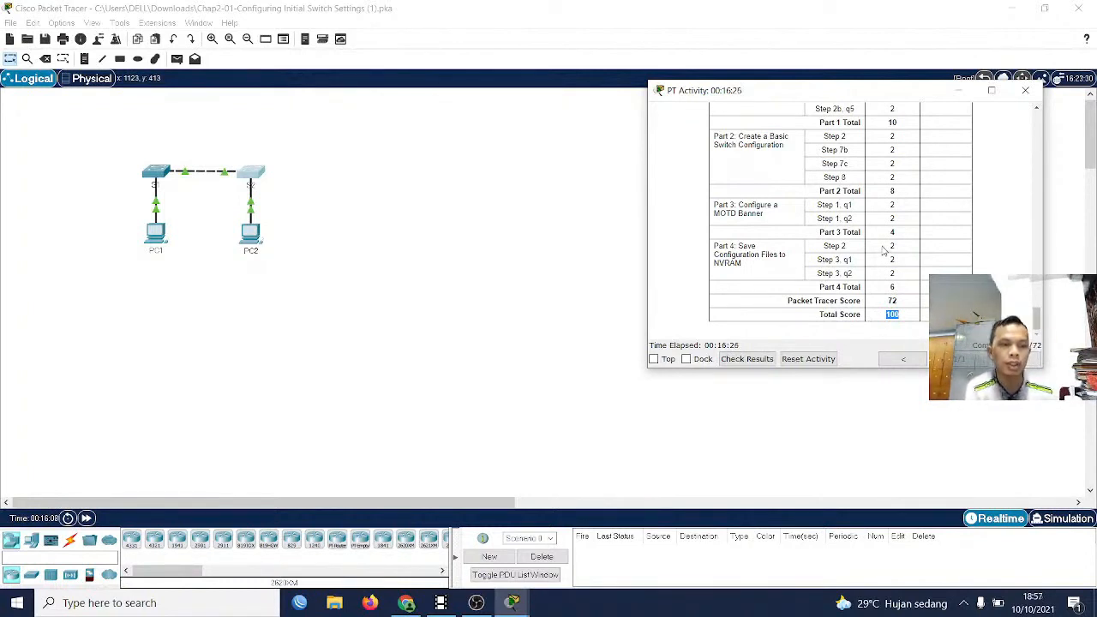
{"action": "scroll", "coordinate": [505, 272], "scroll_direction": "down", "scroll_amount": 2}
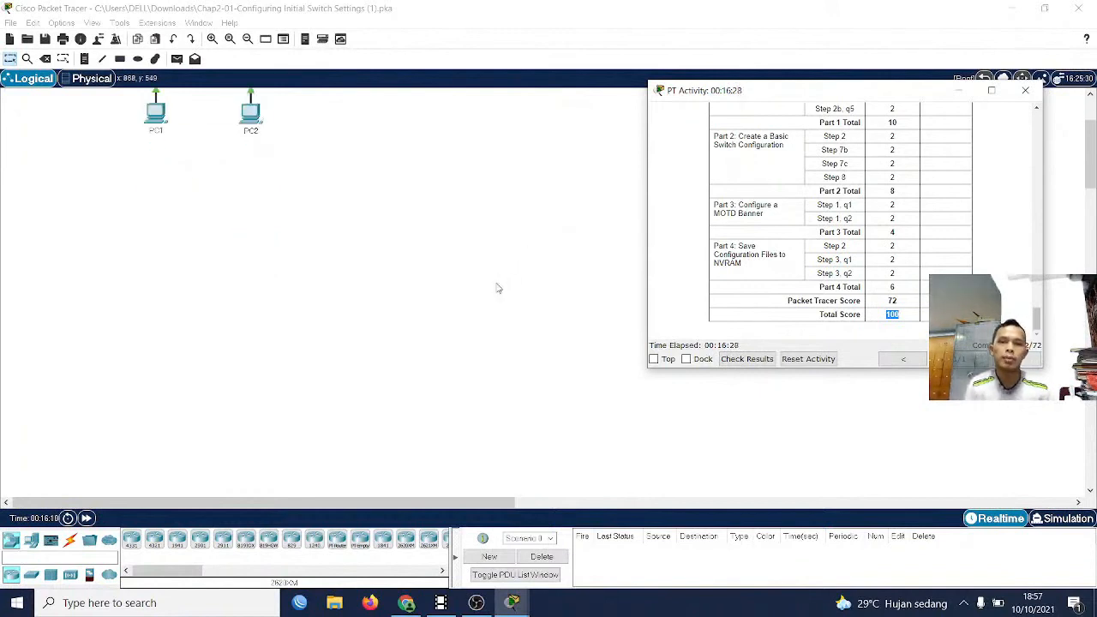
{"action": "scroll", "coordinate": [492, 296], "scroll_direction": "up", "scroll_amount": 2}
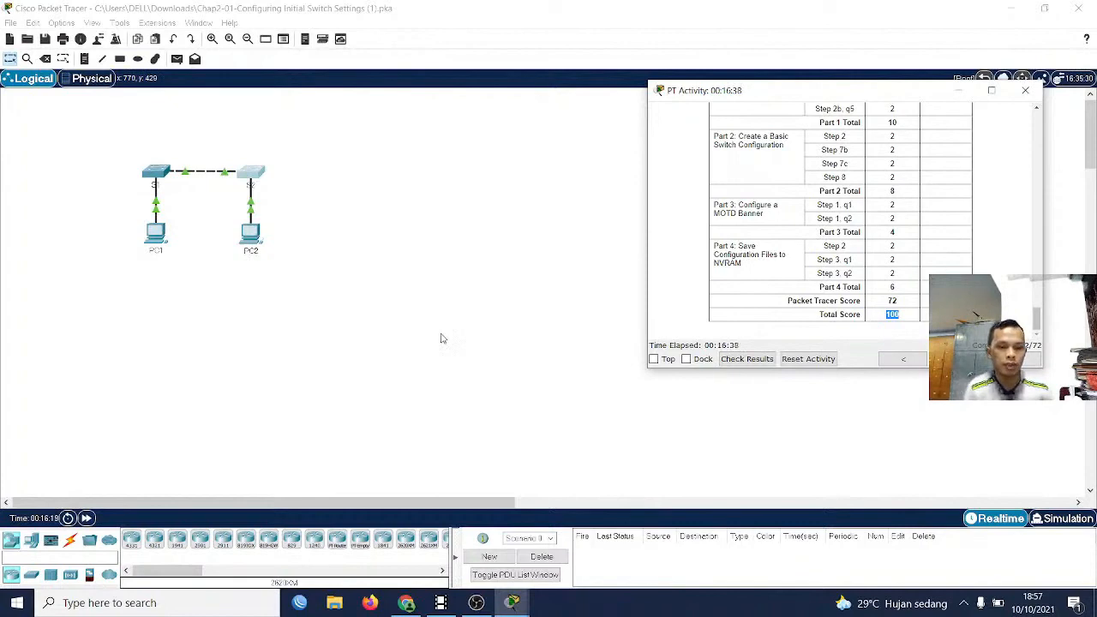
{"action": "left_click", "coordinate": [476, 603]}
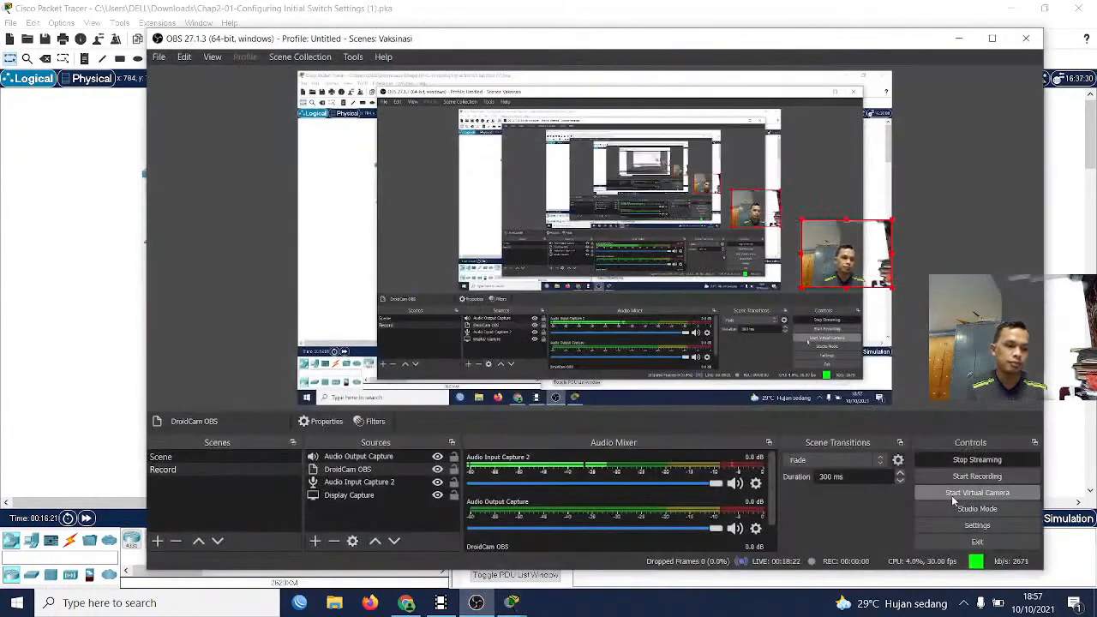